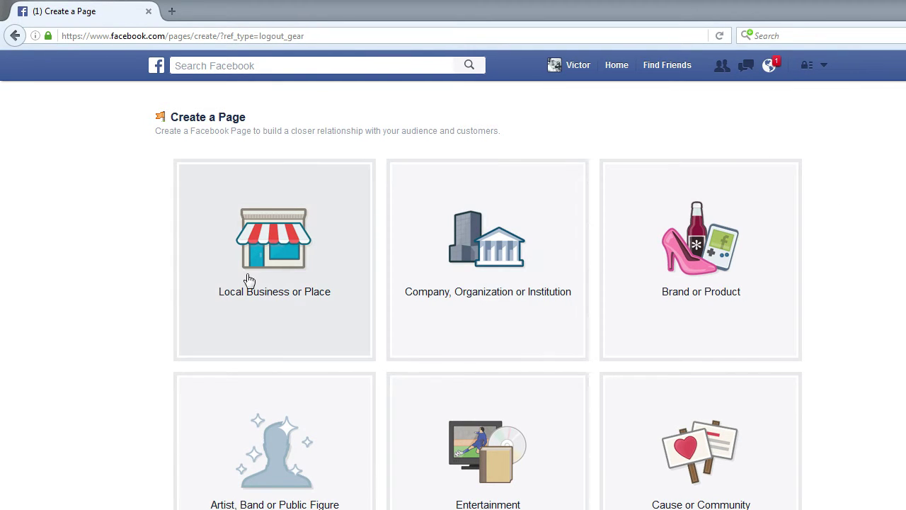
Step: Compare the Local Business or Place, Company, and Brand or Product page forms
{"action": "left_click", "coordinate": [278, 263]}
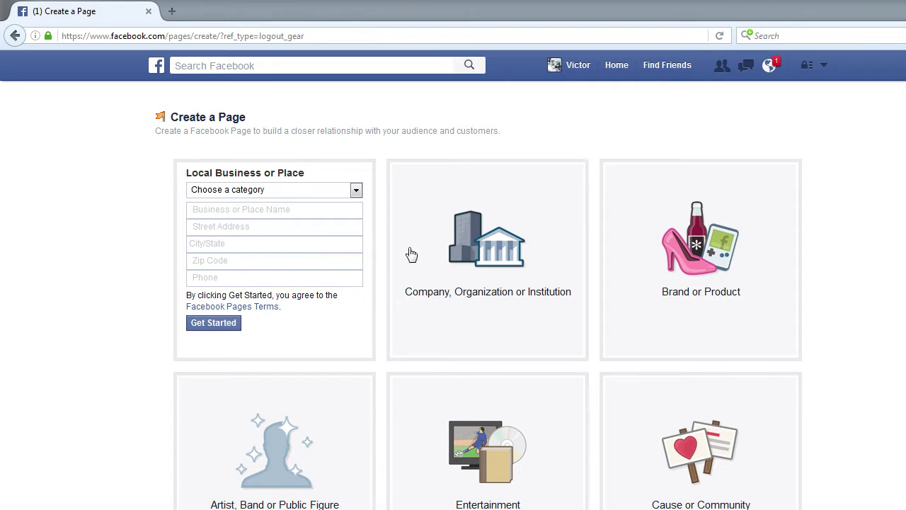
{"action": "left_click", "coordinate": [498, 247]}
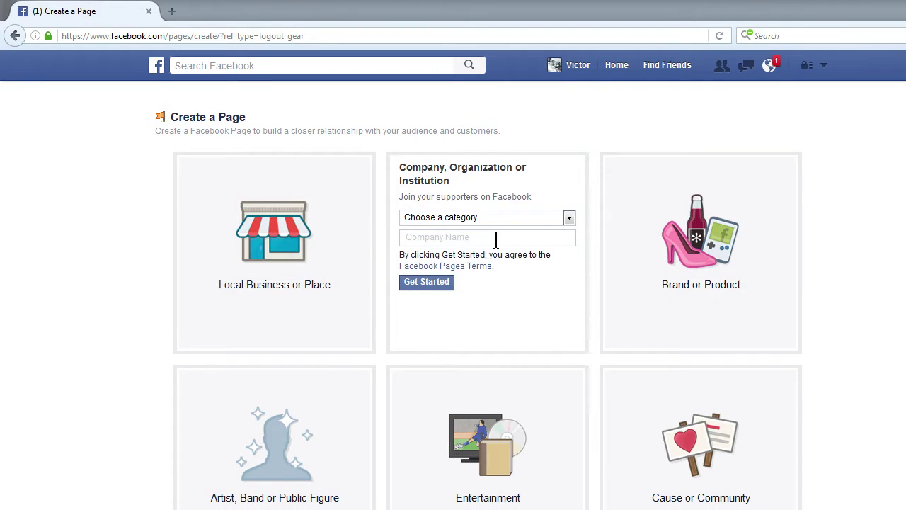
{"action": "left_click", "coordinate": [324, 253]}
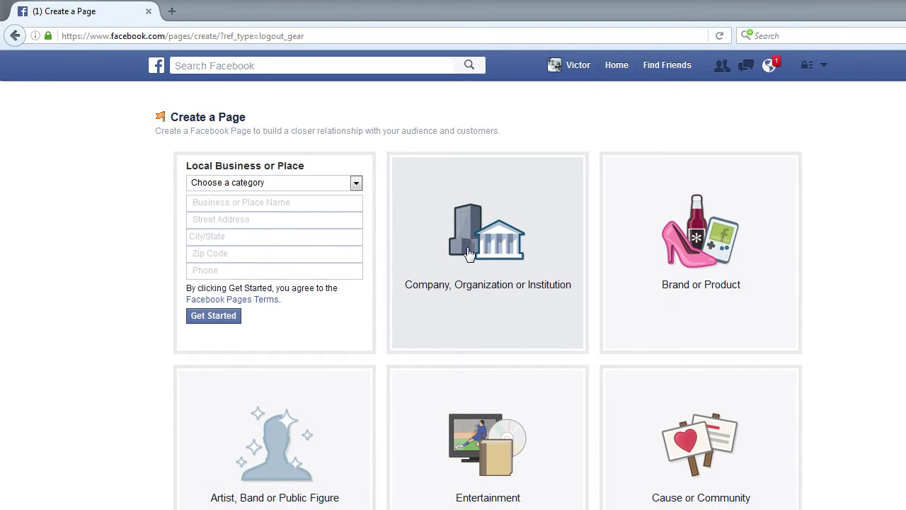
{"action": "left_click", "coordinate": [509, 248]}
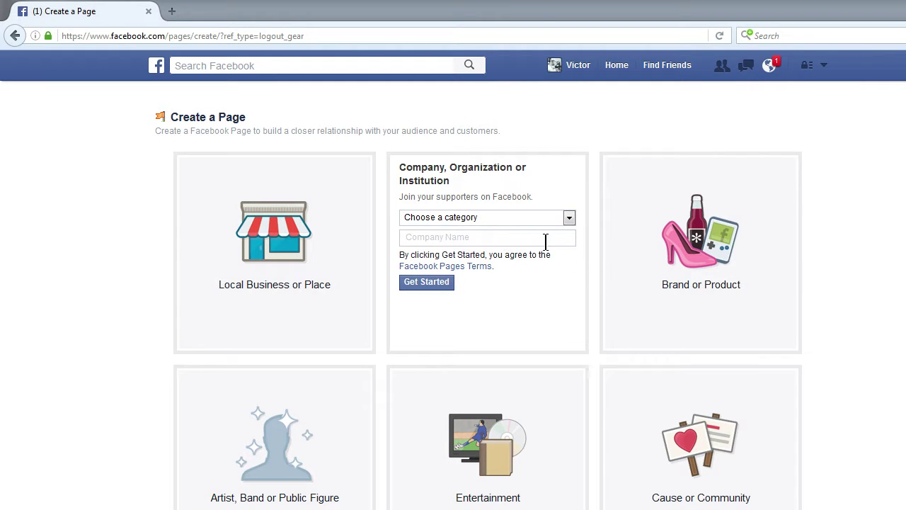
{"action": "left_click", "coordinate": [703, 235]}
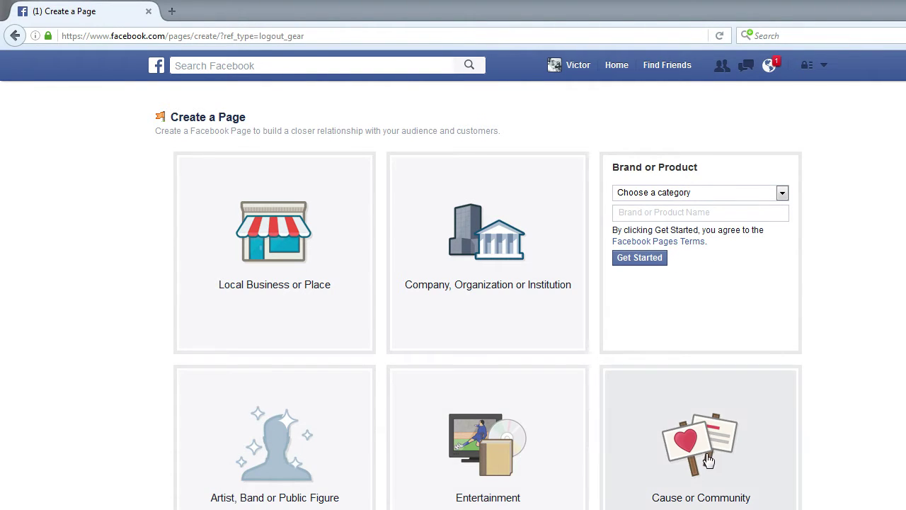
{"action": "left_click", "coordinate": [497, 303]}
Step: Preview the Entertainment, Artist, Cause and Brand forms, settling on Company, Organization or Institution
{"action": "left_click", "coordinate": [522, 364]}
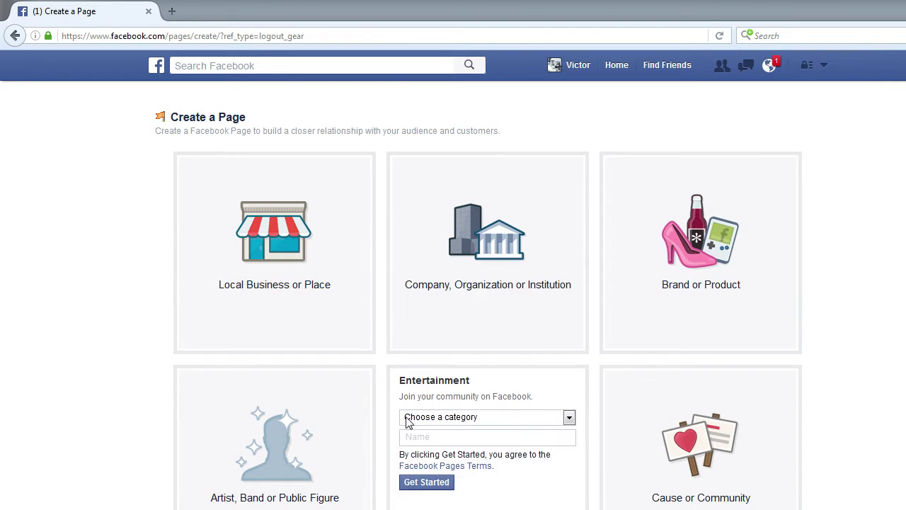
{"action": "left_click", "coordinate": [330, 424]}
{"action": "left_click", "coordinate": [620, 414]}
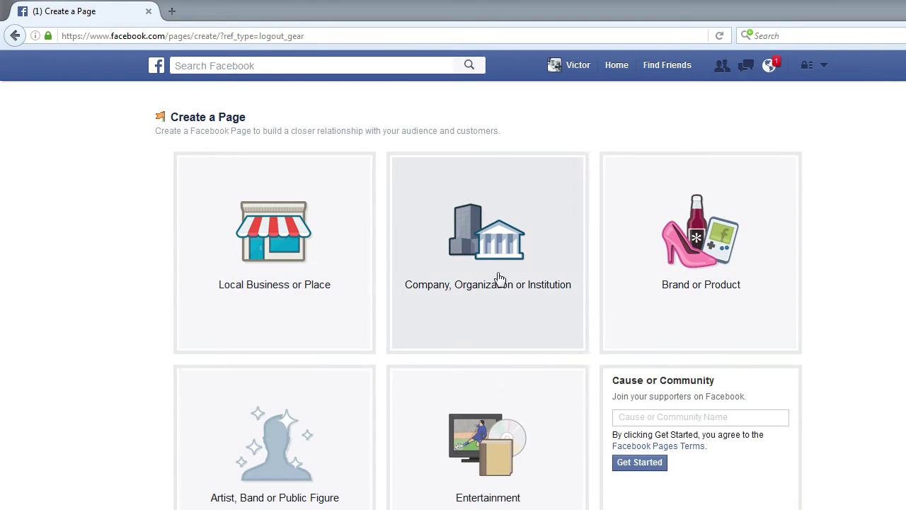
{"action": "left_click", "coordinate": [497, 282]}
{"action": "left_click", "coordinate": [669, 241]}
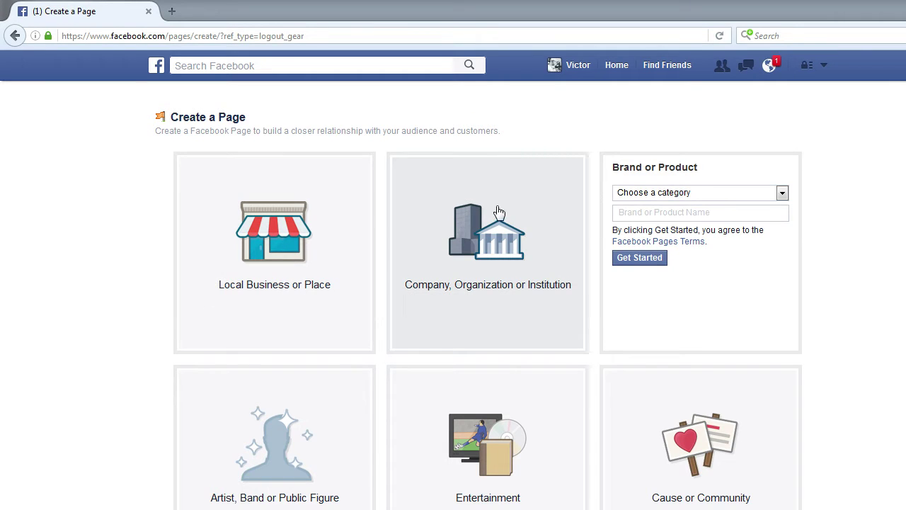
{"action": "left_click", "coordinate": [498, 211]}
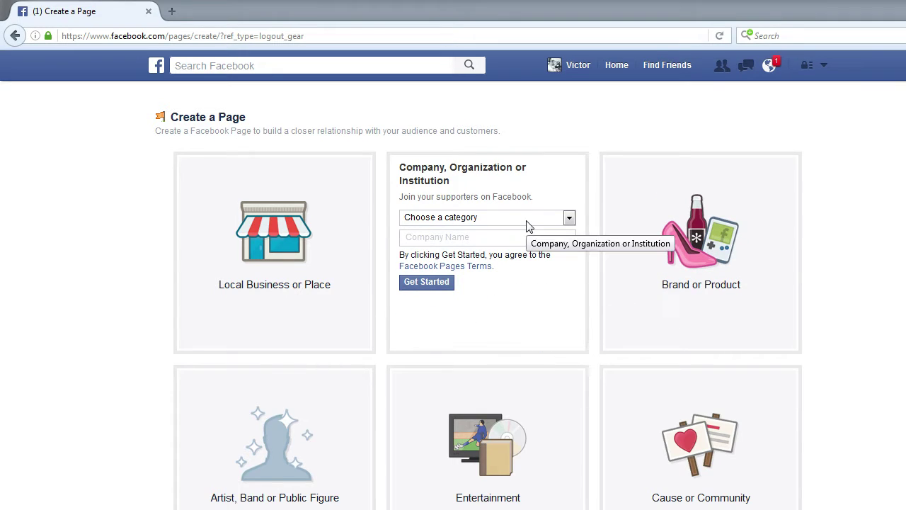
Step: Set the company category to Food/Beverages
{"action": "left_click", "coordinate": [527, 221]}
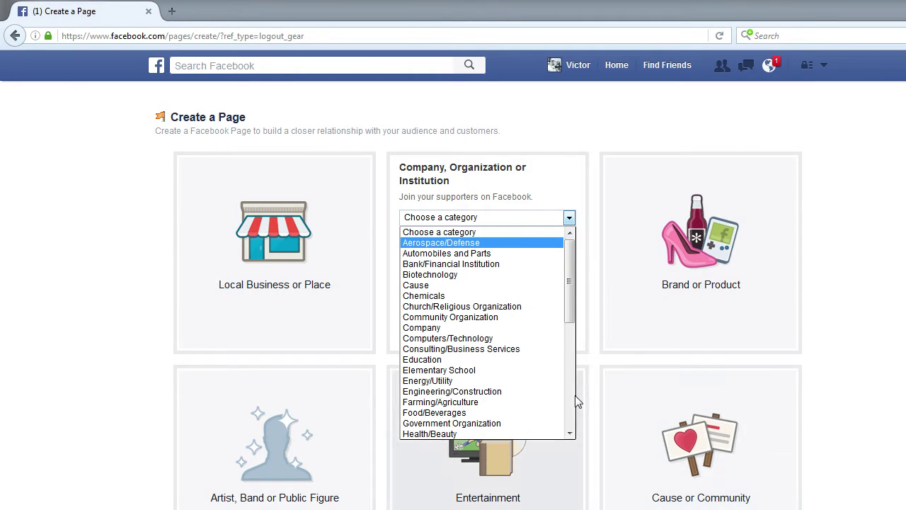
{"action": "left_click", "coordinate": [573, 400]}
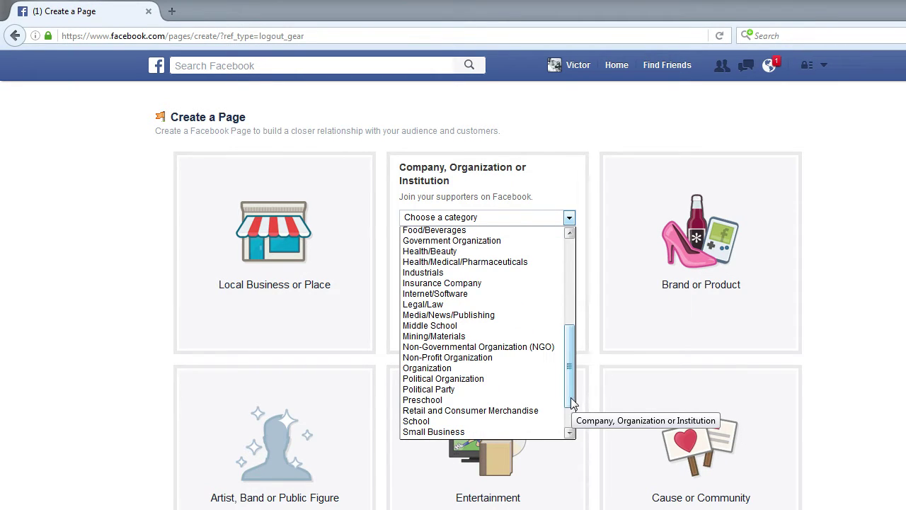
{"action": "left_click", "coordinate": [434, 230]}
Step: Enter the company name Victor's Bakery and submit the page form
{"action": "left_click", "coordinate": [470, 242]}
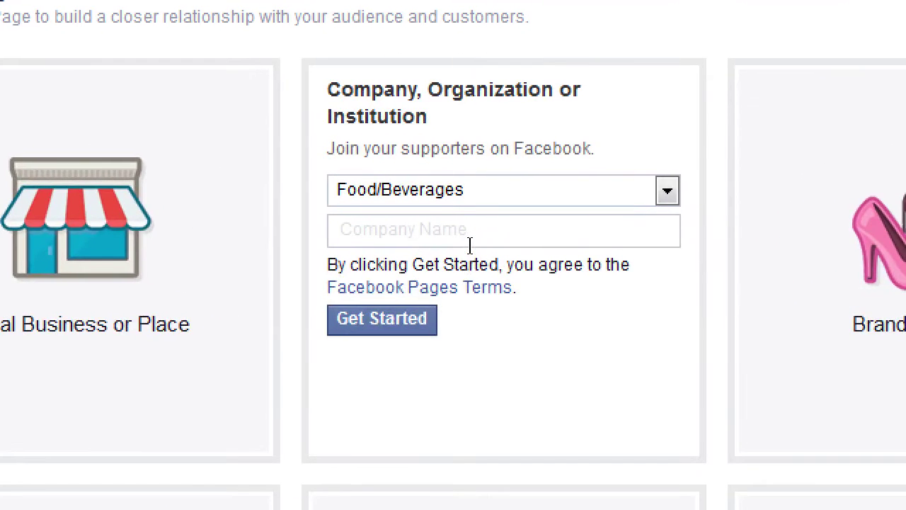
{"action": "type", "text": "Vic"}
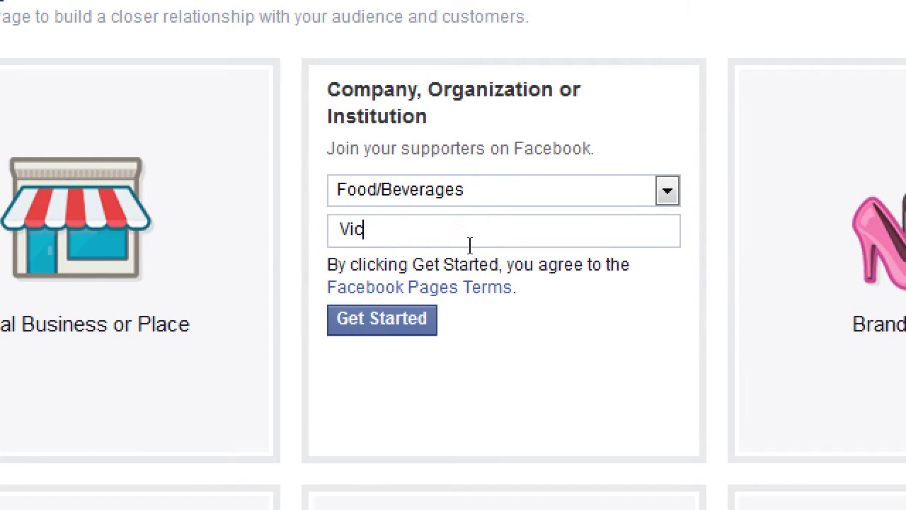
{"action": "type", "text": "tor's Bakery"}
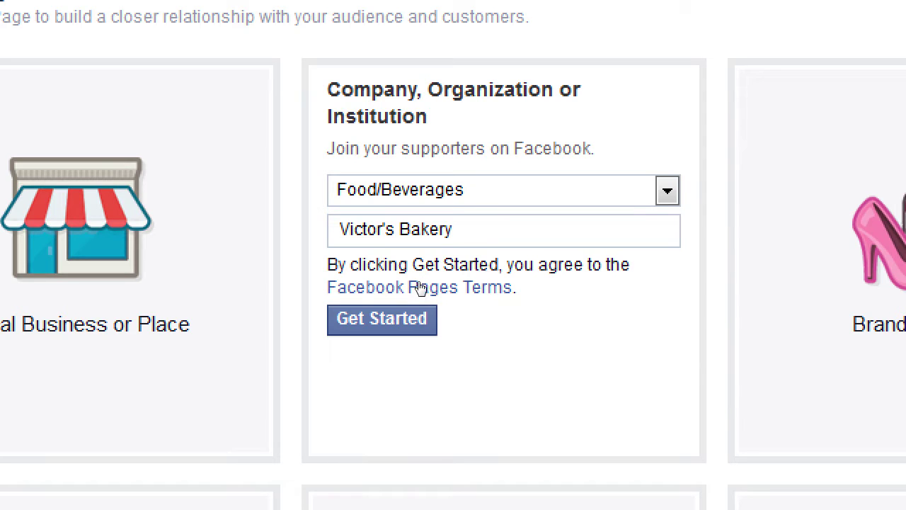
{"action": "key", "text": "Tab"}
{"action": "key", "text": "Return"}
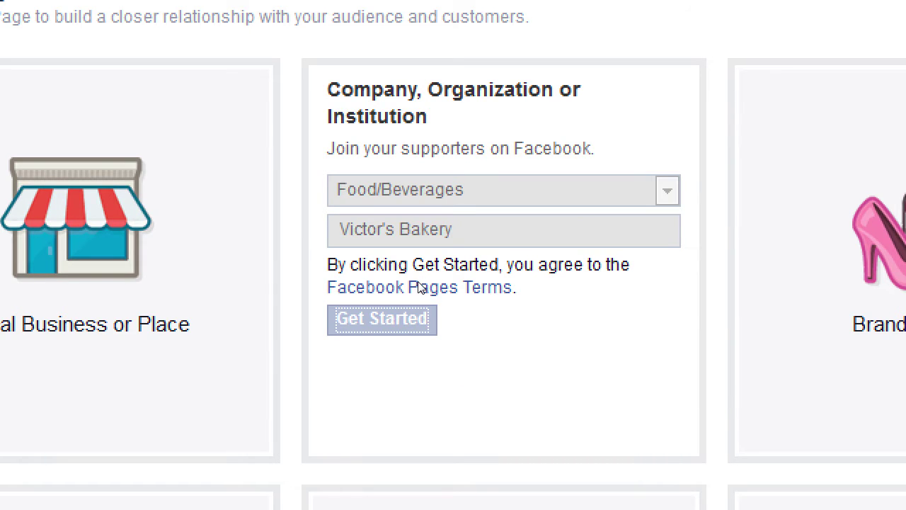
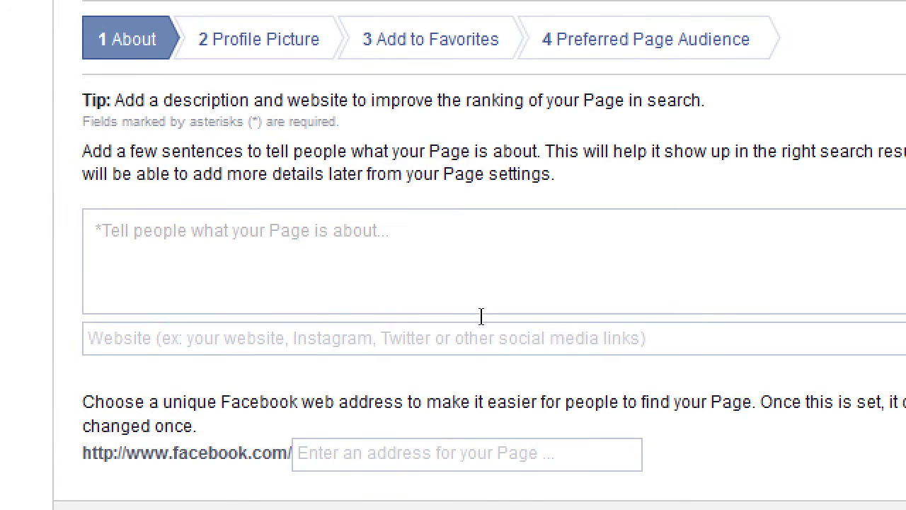
Step: Enter the Page description 'San Diego Bakery in Eastlake, California. We specialize in healthy versions of your favorite treats.'
{"action": "left_click", "coordinate": [488, 285]}
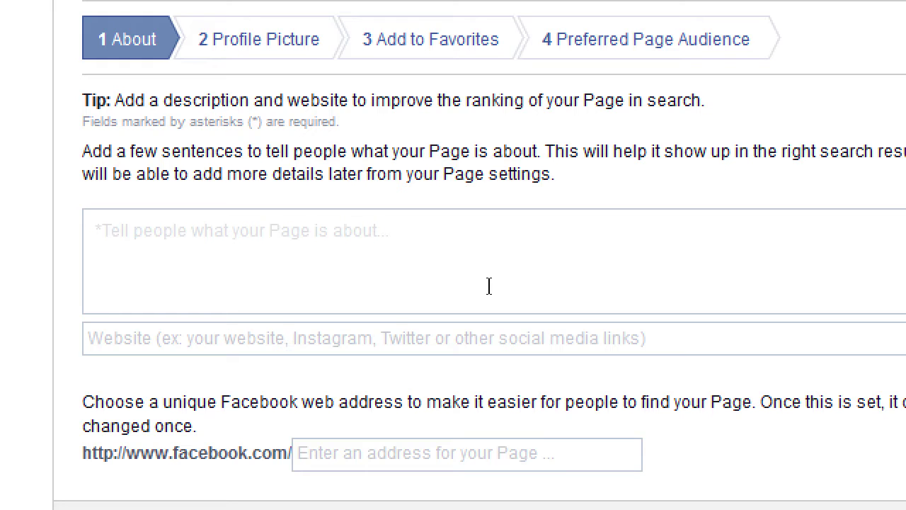
{"action": "type", "text": "San Diego"}
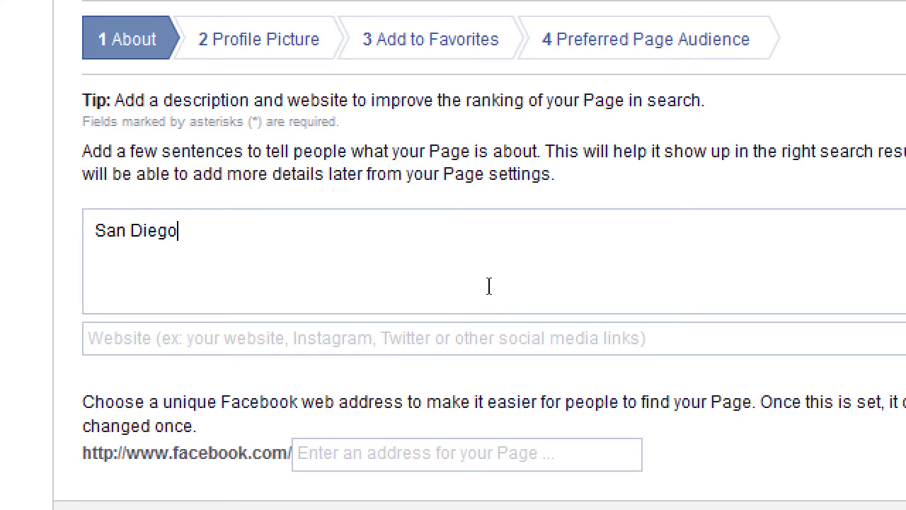
{"action": "type", "text": " Bakery in "}
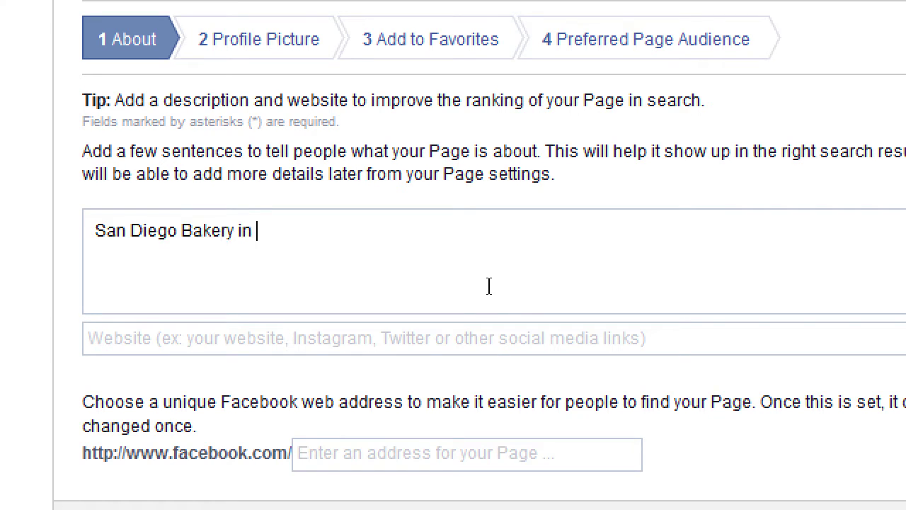
{"action": "type", "text": "Eastlake Ca"}
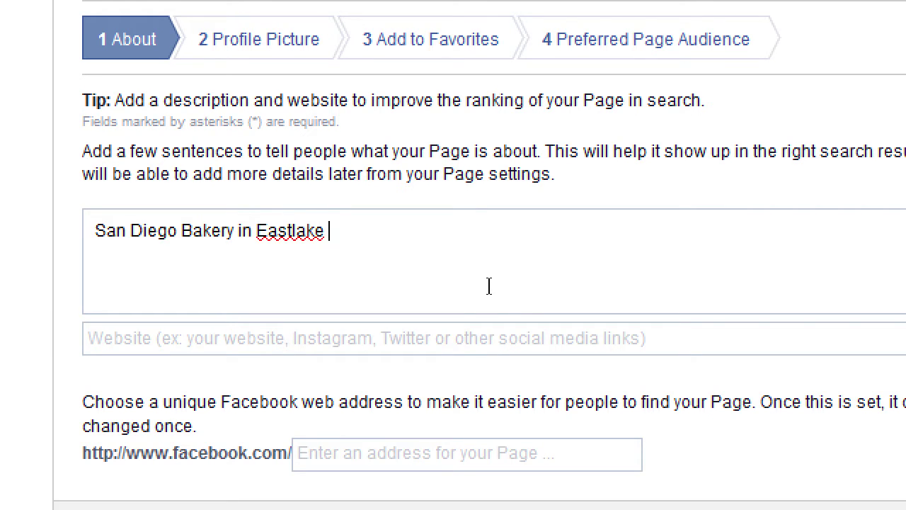
{"action": "key", "text": "BackSpace"}
{"action": "key", "text": "BackSpace"}
{"action": "key", "text": "BackSpace"}
{"action": "type", "text": ", California"}
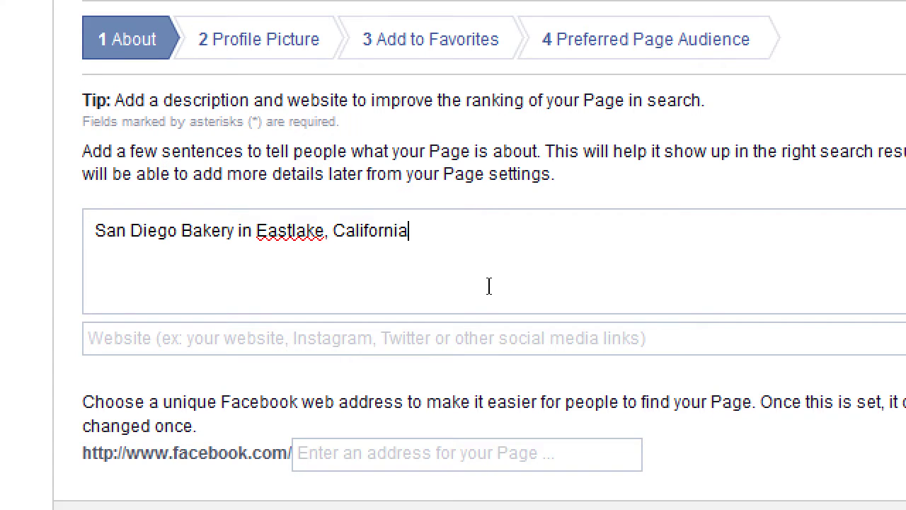
{"action": "type", "text": ". We spec"}
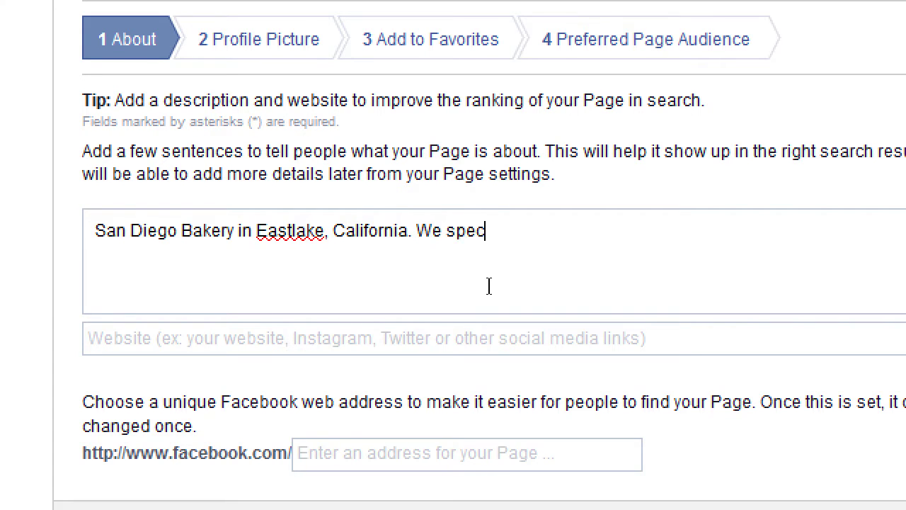
{"action": "type", "text": "ialize in "}
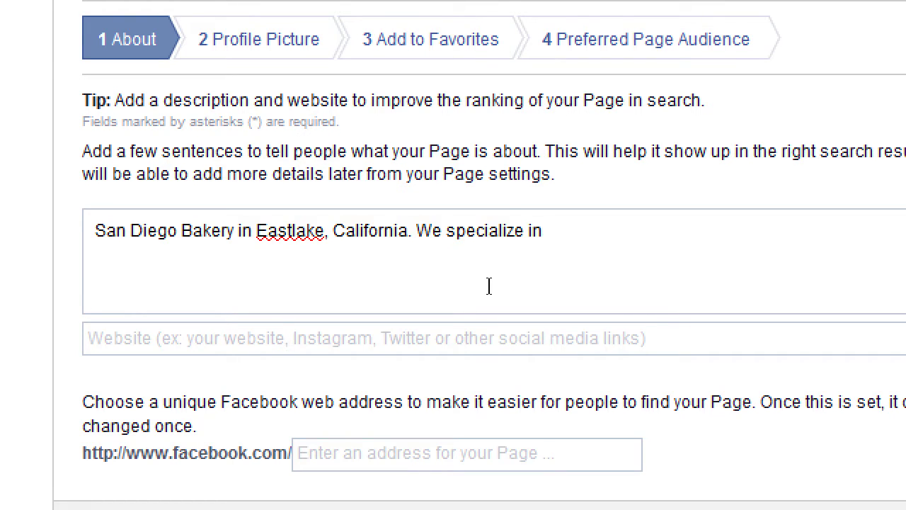
{"action": "type", "text": "healthy"}
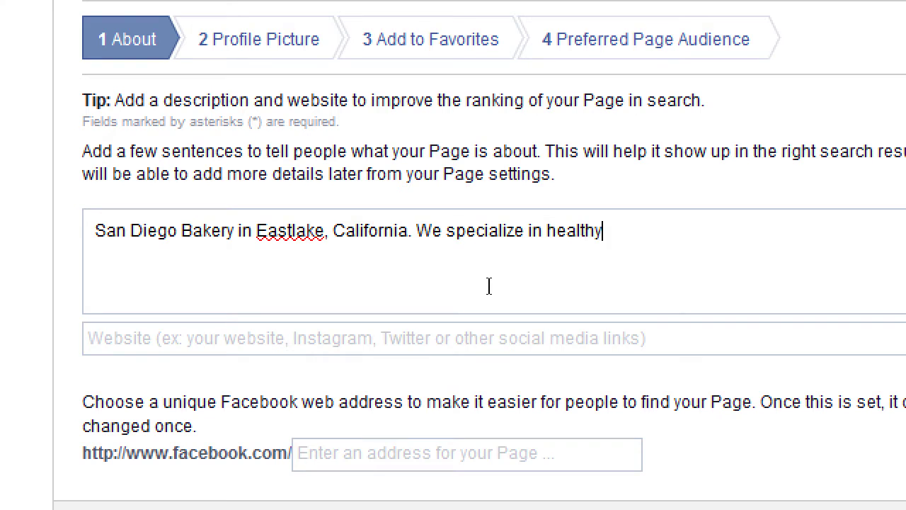
{"action": "type", "text": " versions of "}
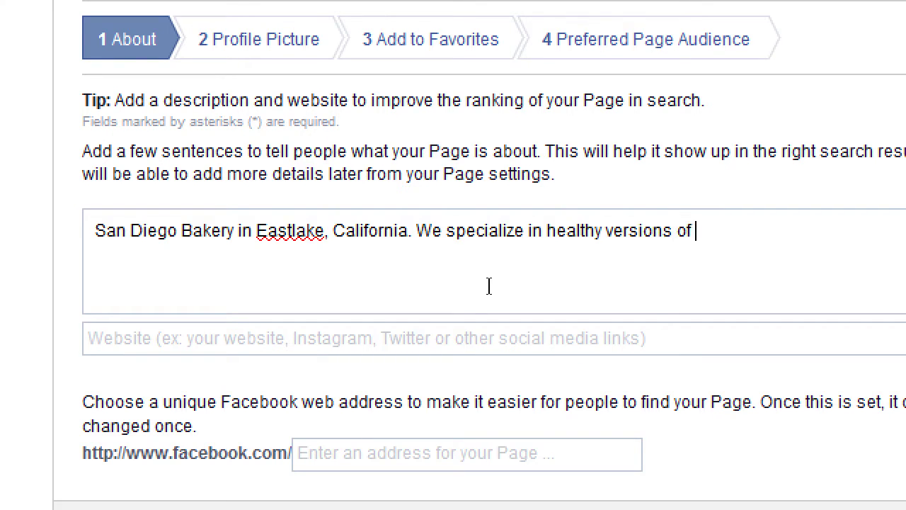
{"action": "type", "text": "your favorite tr"}
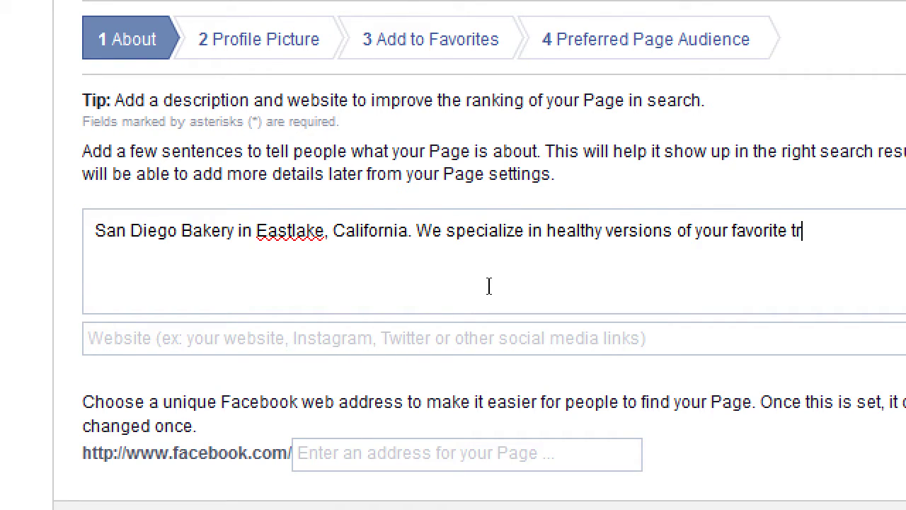
{"action": "type", "text": "eats."}
{"action": "key", "text": "Tab"}
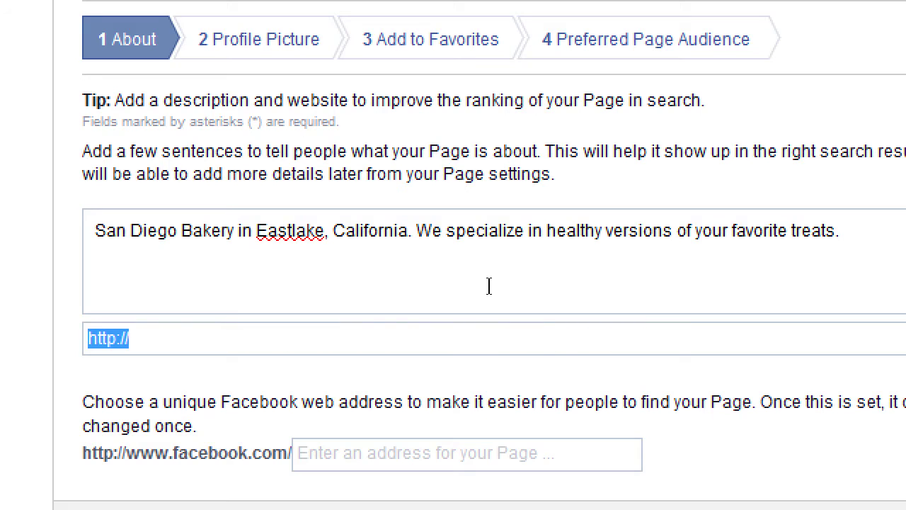
{"action": "key", "text": "End"}
{"action": "type", "text": "vito"}
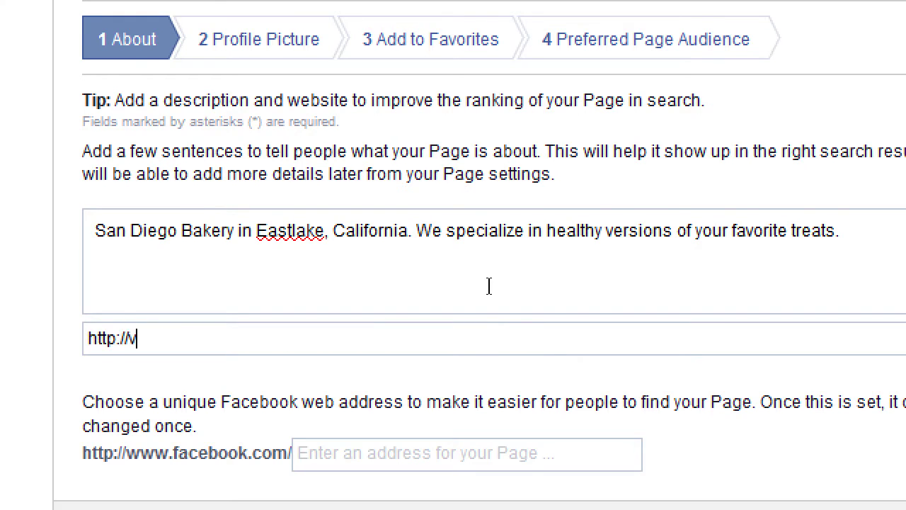
{"action": "key", "text": "BackSpace"}
{"action": "key", "text": "BackSpace"}
{"action": "key", "text": "BackSpace"}
{"action": "type", "text": "ictorsbakeryc"}
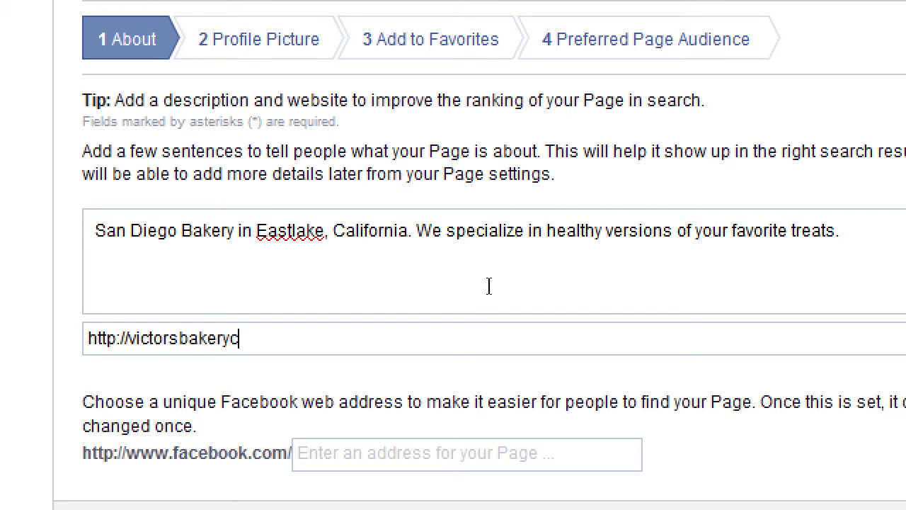
{"action": "key", "text": "BackSpace"}
{"action": "type", "text": "."}
{"action": "type", "text": "/fb.html"}
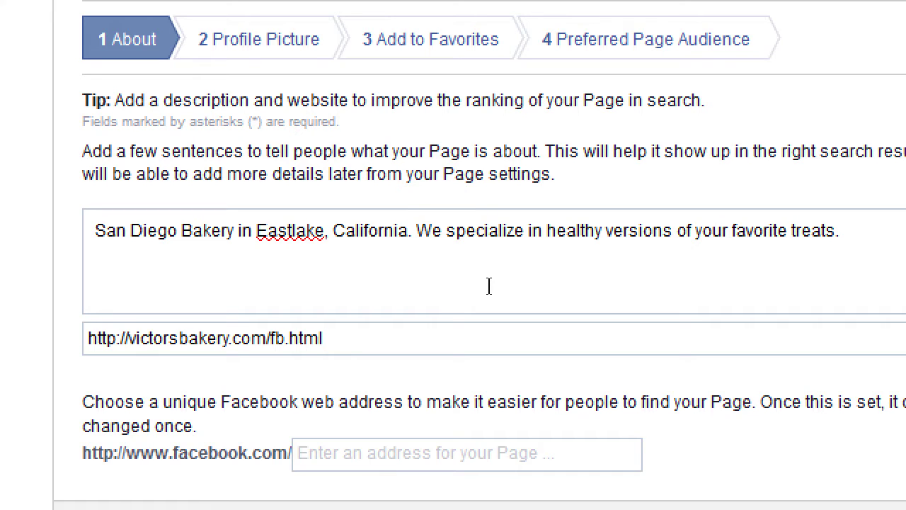
{"action": "key", "text": "BackSpace"}
{"action": "key", "text": "BackSpace"}
{"action": "key", "text": "BackSpace"}
{"action": "key", "text": "BackSpace"}
{"action": "key", "text": "BackSpace"}
{"action": "key", "text": "BackSpace"}
{"action": "key", "text": "BackSpace"}
{"action": "key", "text": "BackSpace"}
{"action": "key", "text": "BackSpace"}
{"action": "key", "text": "BackSpace"}
{"action": "key", "text": "BackSpace"}
{"action": "key", "text": "BackSpace"}
{"action": "key", "text": "BackSpace"}
{"action": "key", "text": "BackSpace"}
{"action": "key", "text": "BackSpace"}
{"action": "key", "text": "BackSpace"}
{"action": "key", "text": "BackSpace"}
{"action": "key", "text": "BackSpace"}
{"action": "key", "text": "BackSpace"}
{"action": "key", "text": "BackSpace"}
{"action": "key", "text": "BackSpace"}
{"action": "key", "text": "BackSpace"}
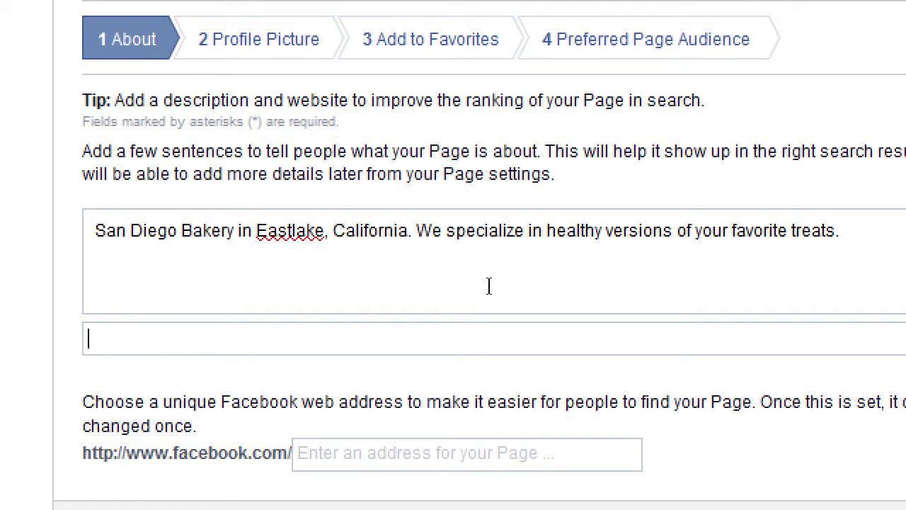
{"action": "left_click", "coordinate": [489, 286]}
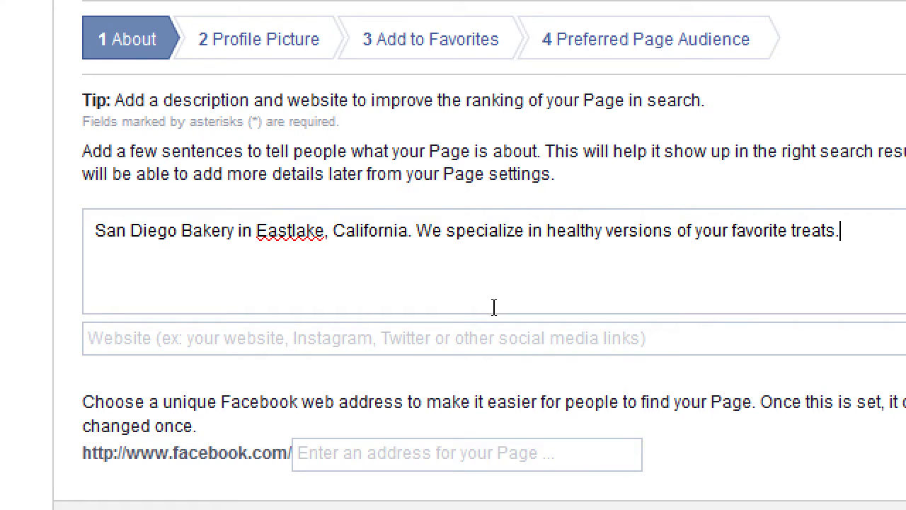
{"action": "key", "text": "Tab"}
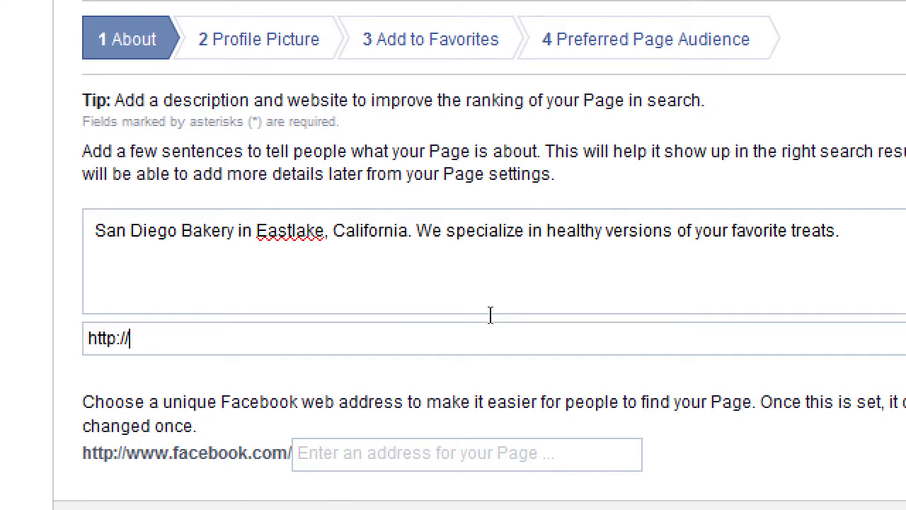
{"action": "type", "text": "twitter.com"}
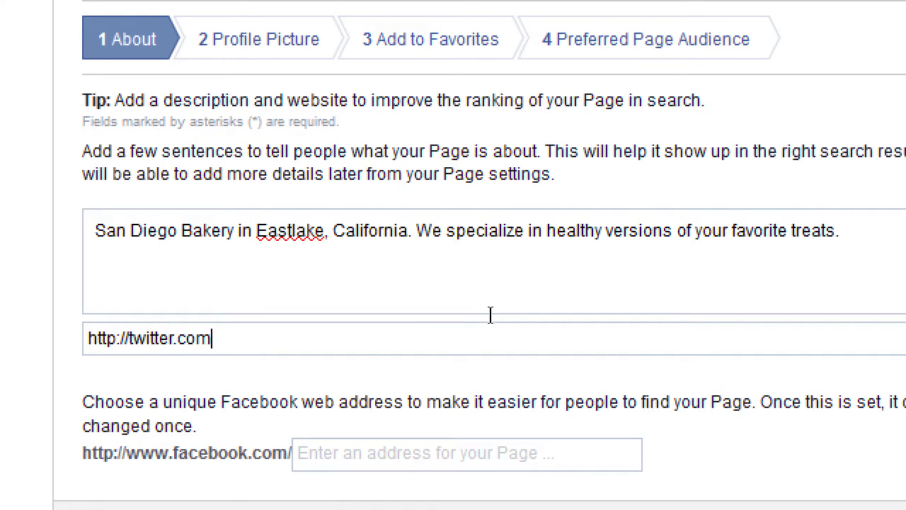
{"action": "type", "text": "/vicsbakery"}
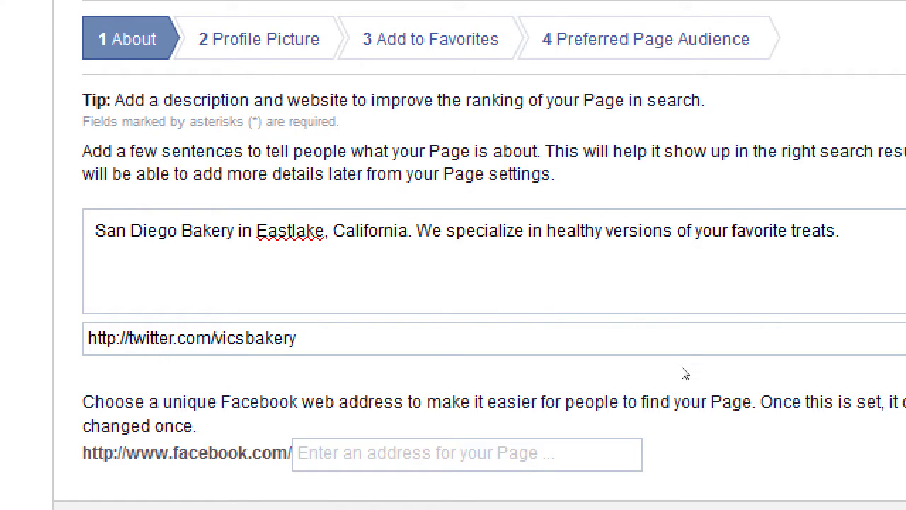
{"action": "key", "text": "Return"}
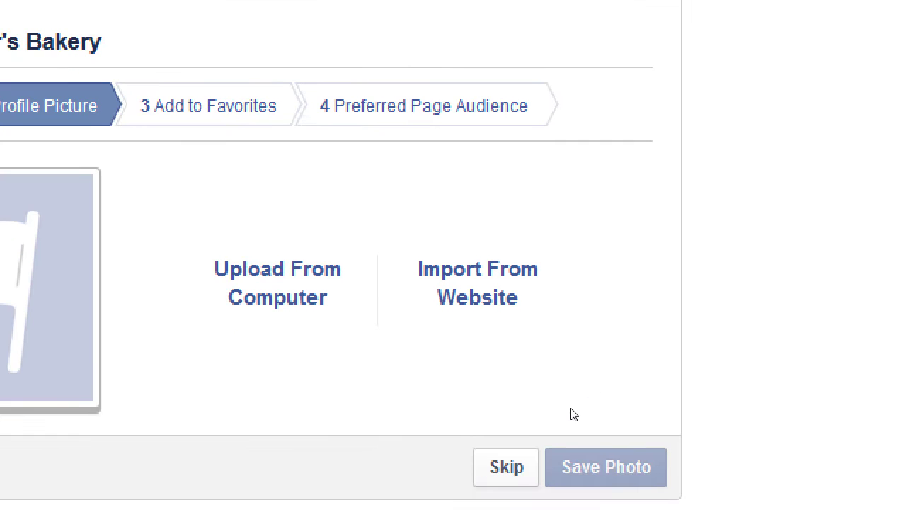
Step: Skip the profile picture to reach step 3, Add to Favorites
{"action": "key", "text": "Tab"}
{"action": "key", "text": "Return"}
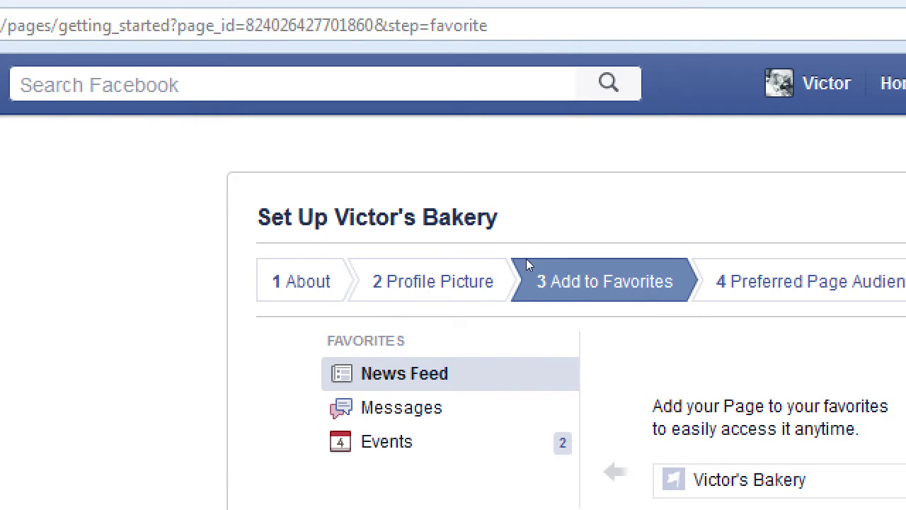
Step: Continue past Add to Favorites to step 4, Preferred Page Audience
{"action": "left_click_drag", "start_coordinate": [527, 251], "coordinate": [542, 231]}
{"action": "left_click", "coordinate": [531, 223]}
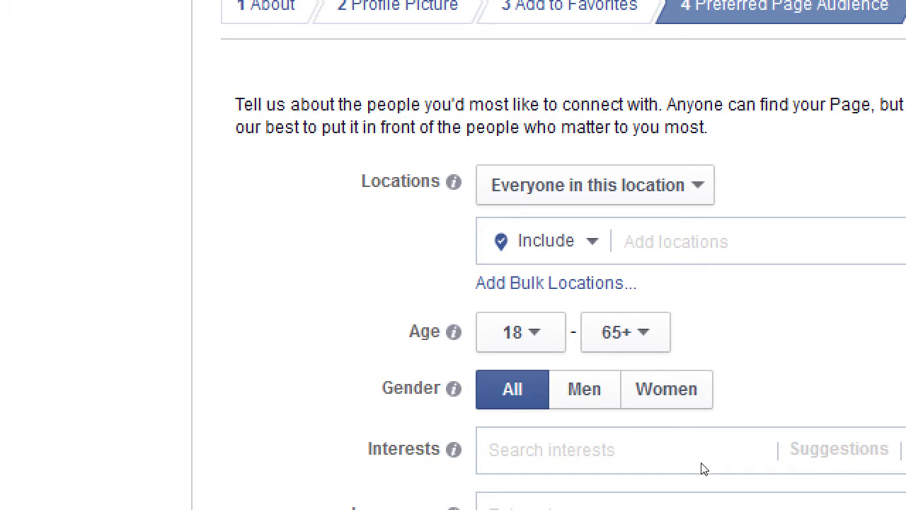
Step: Keep 'Everyone in this location' and set added locations back to Include after trying Exclude
{"action": "left_click", "coordinate": [520, 263]}
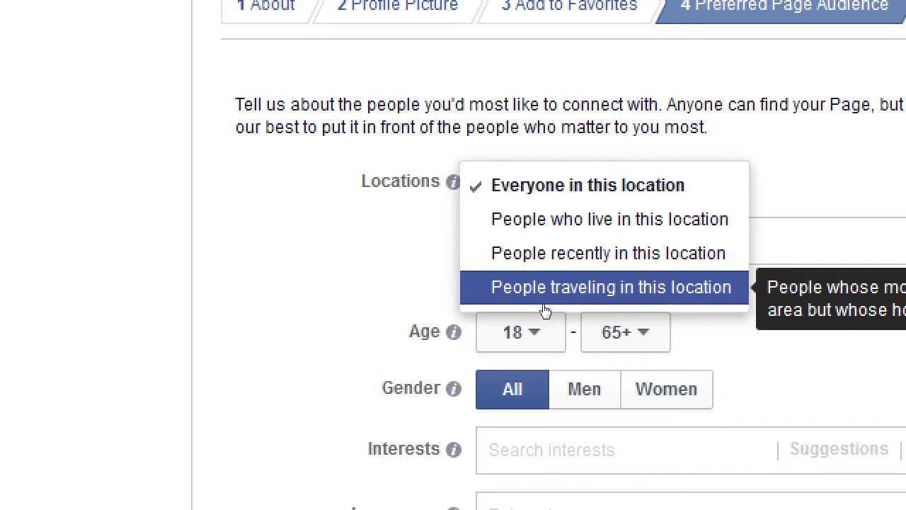
{"action": "left_click", "coordinate": [356, 305]}
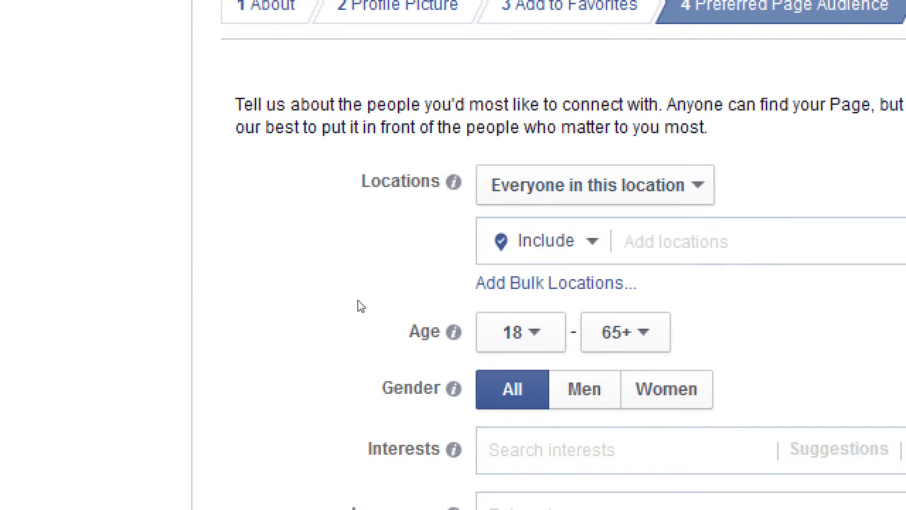
{"action": "left_click", "coordinate": [484, 287]}
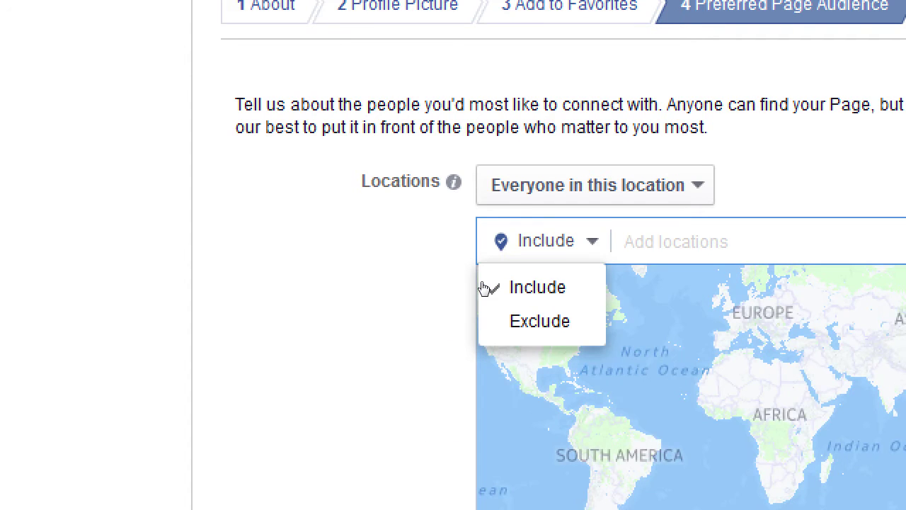
{"action": "left_click", "coordinate": [472, 323]}
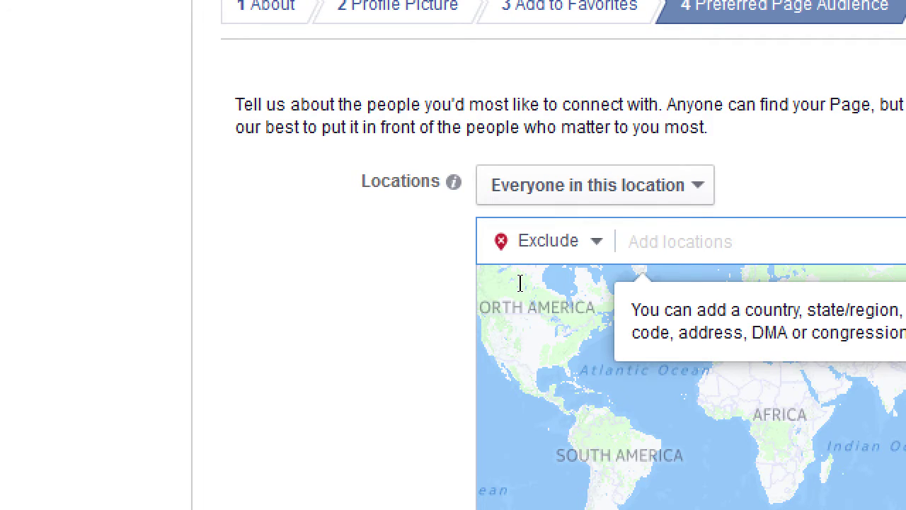
{"action": "left_click", "coordinate": [482, 287]}
{"action": "left_click", "coordinate": [481, 288]}
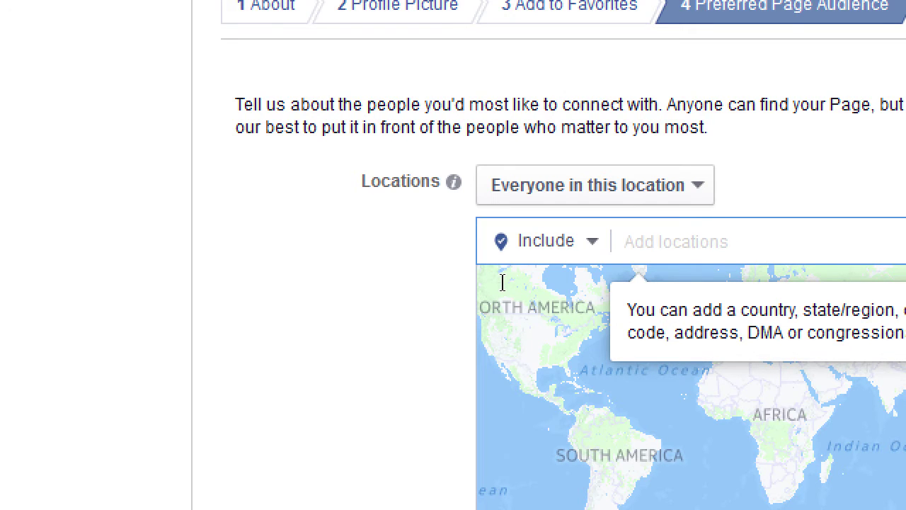
Step: Add Chula Vista, California as an audience location
{"action": "type", "text": "chula s"}
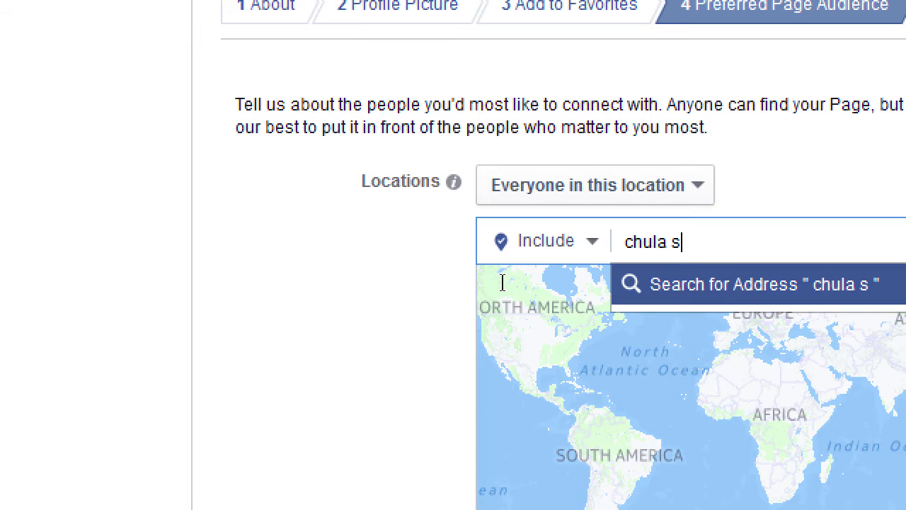
{"action": "key", "text": "BackSpace"}
{"action": "type", "text": "vis"}
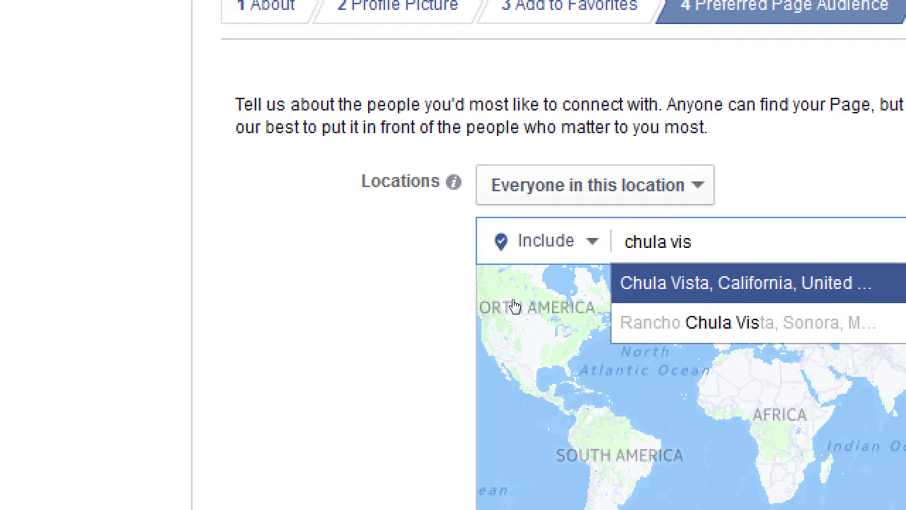
{"action": "key", "text": "Return"}
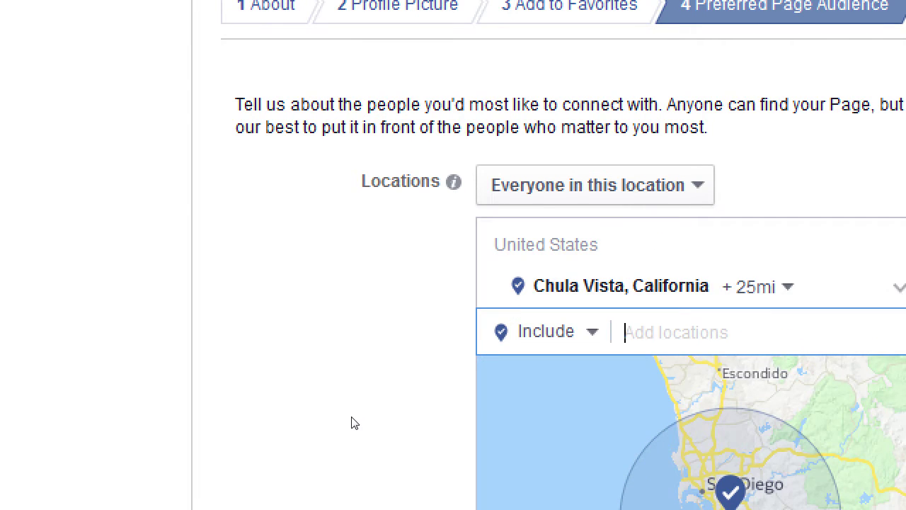
{"action": "scroll", "coordinate": [354, 423], "scroll_direction": "down", "scroll_amount": 1}
{"action": "scroll", "coordinate": [354, 423], "scroll_direction": "down", "scroll_amount": 1}
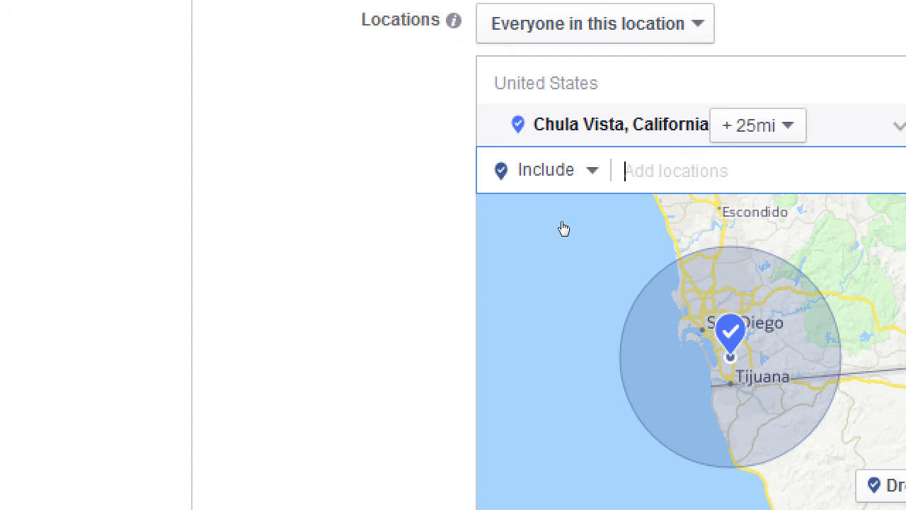
{"action": "left_click_drag", "start_coordinate": [555, 330], "coordinate": [508, 325]}
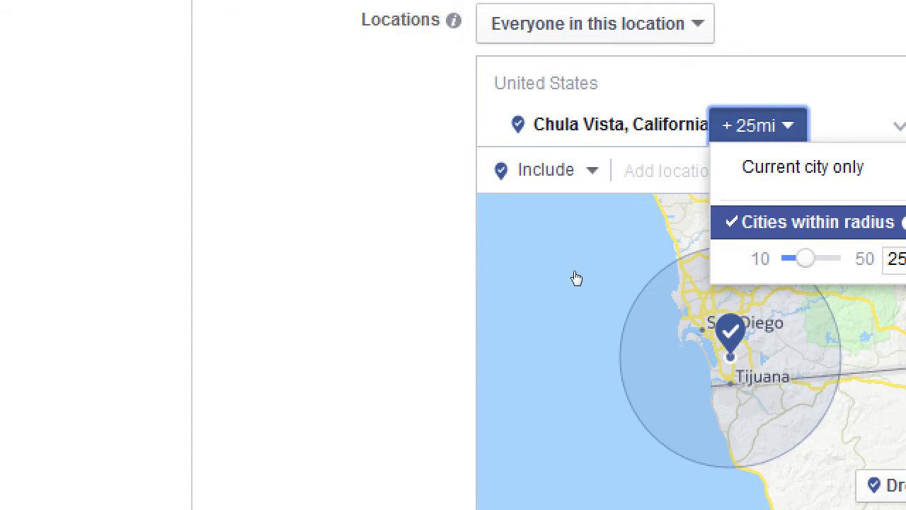
{"action": "left_click", "coordinate": [378, 271]}
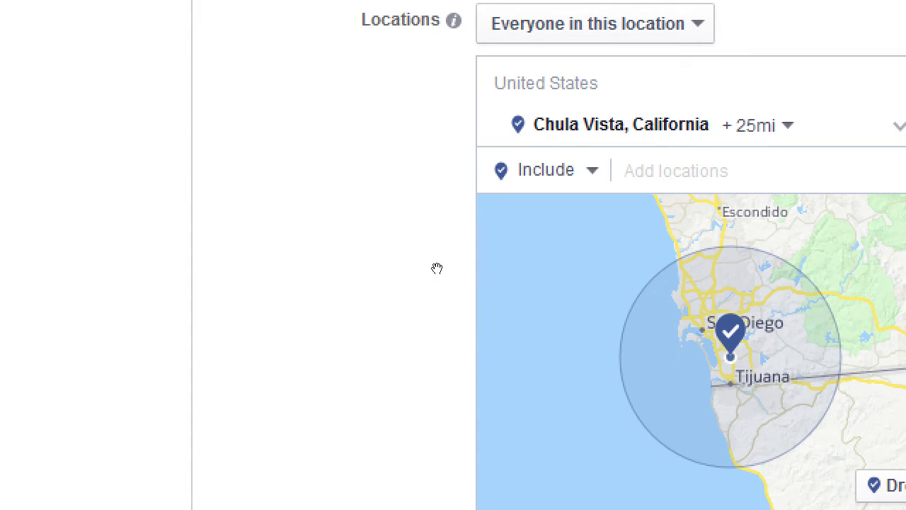
Step: Add Escondido, California as a location, then remove it
{"action": "left_click", "coordinate": [529, 246]}
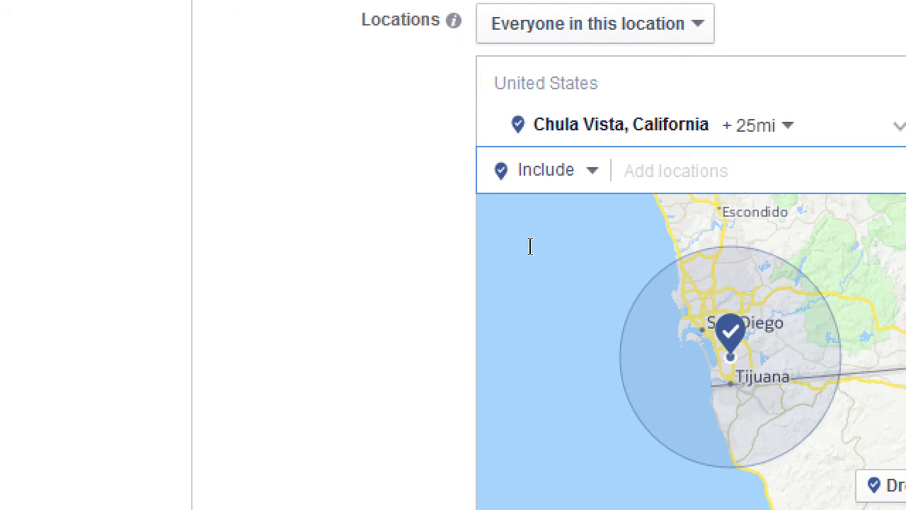
{"action": "type", "text": "Escond"}
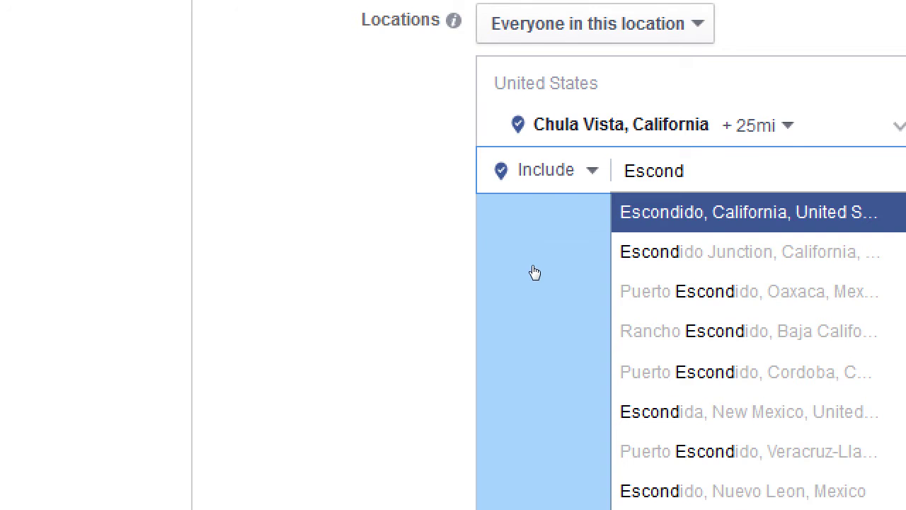
{"action": "key", "text": "Return"}
{"action": "left_click_drag", "start_coordinate": [443, 415], "coordinate": [461, 400]}
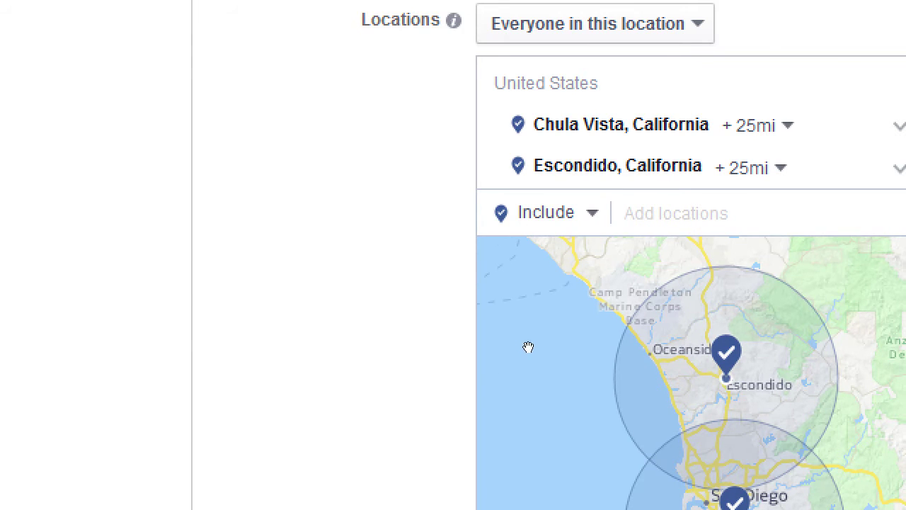
{"action": "left_click_drag", "start_coordinate": [464, 366], "coordinate": [477, 323]}
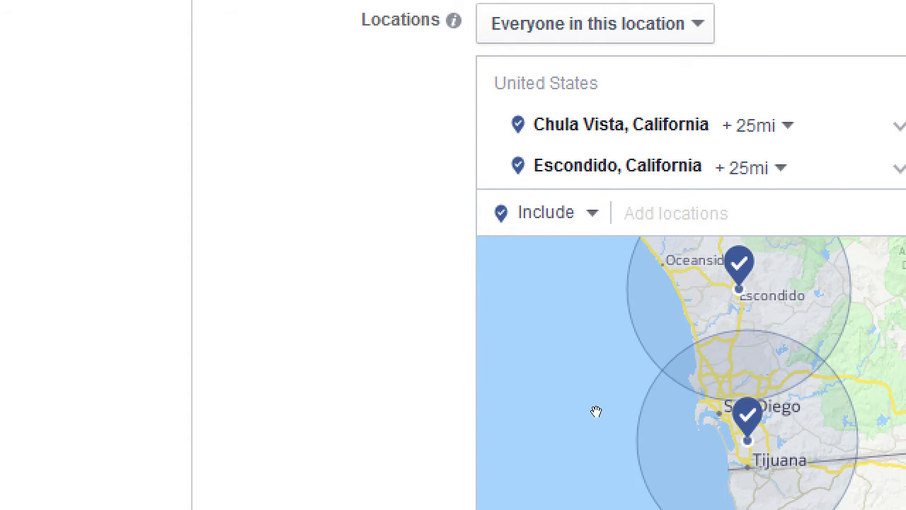
{"action": "left_click_drag", "start_coordinate": [636, 385], "coordinate": [583, 407]}
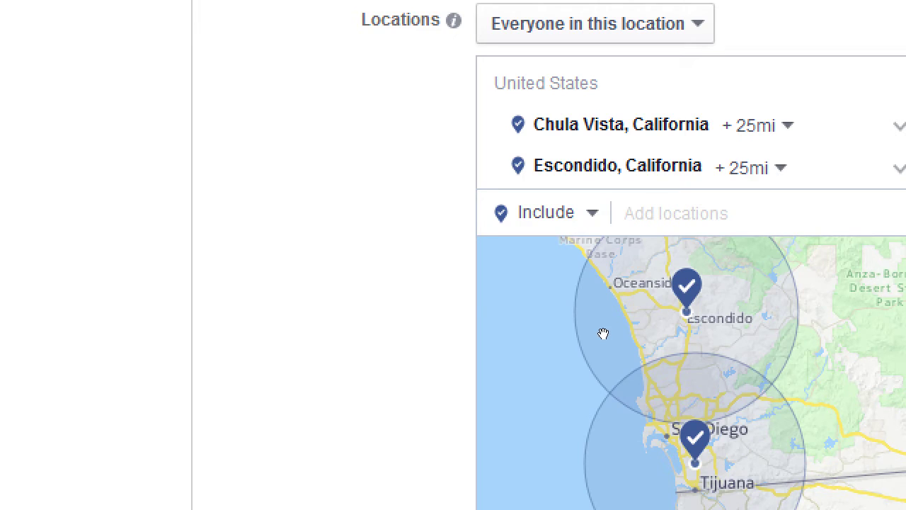
{"action": "left_click", "coordinate": [647, 257]}
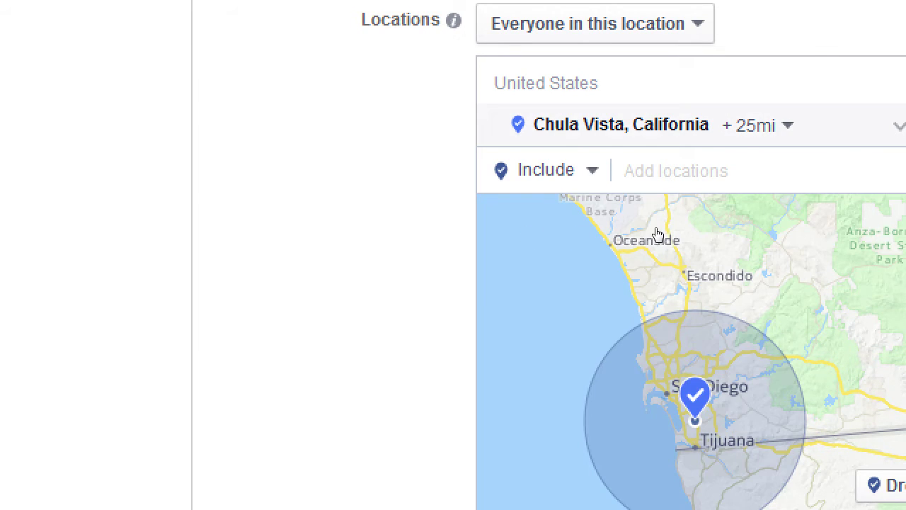
Step: Add zip code 91914 as an audience location
{"action": "left_click", "coordinate": [528, 207]}
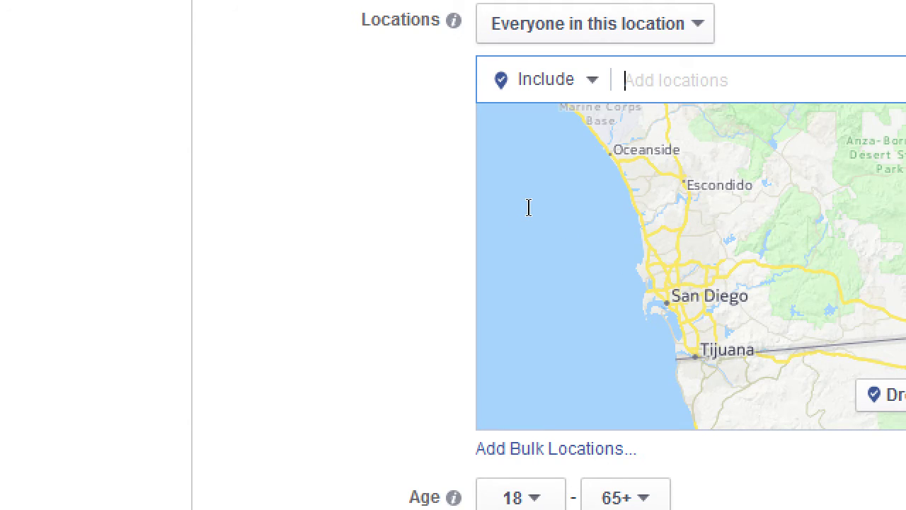
{"action": "type", "text": "91914"}
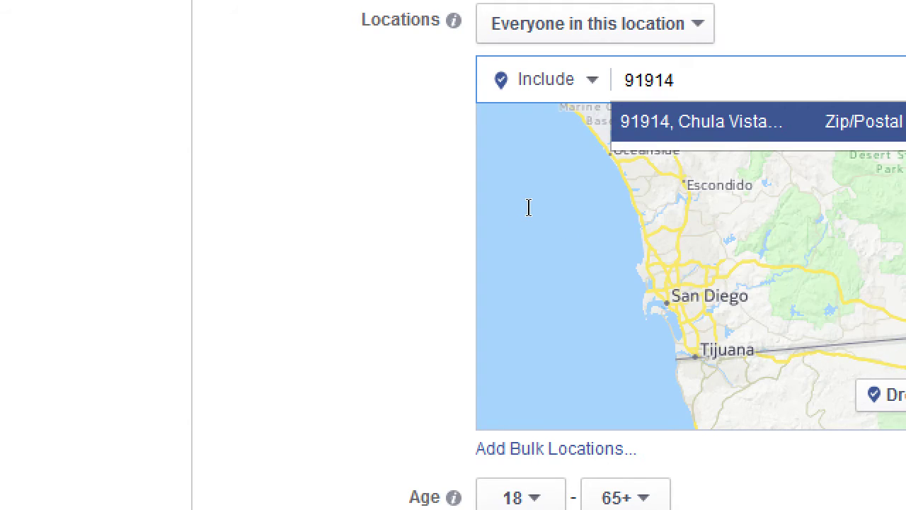
{"action": "key", "text": "Return"}
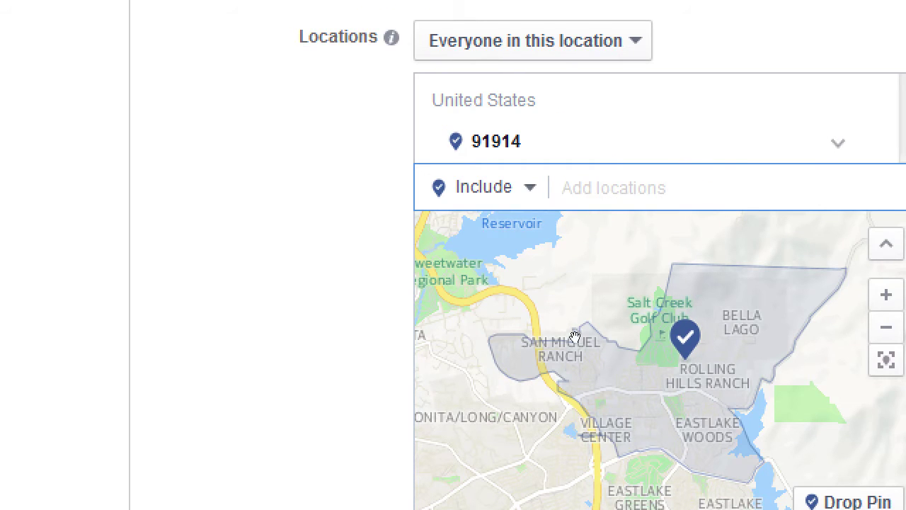
Step: Drop a pin at Bonita/Long Canyon with a 1-mile radius, then remove it
{"action": "left_click_drag", "start_coordinate": [560, 330], "coordinate": [575, 317]}
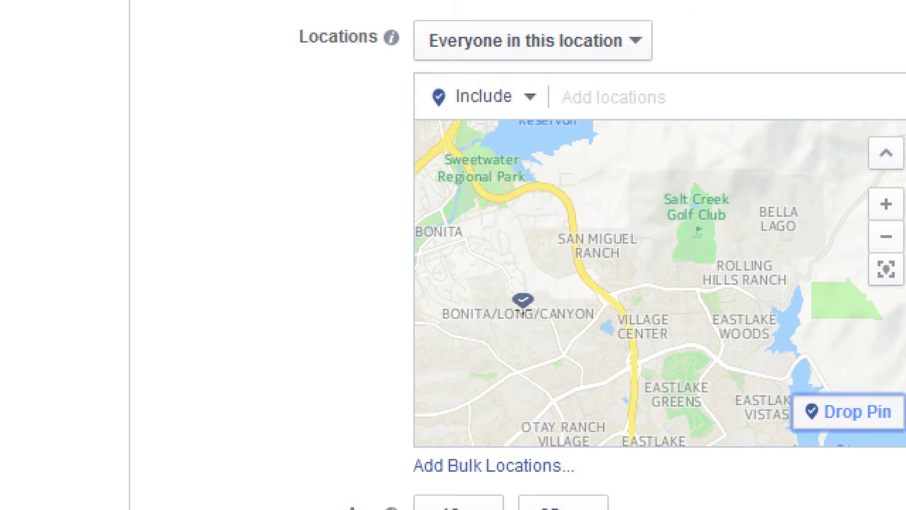
{"action": "left_click", "coordinate": [522, 306]}
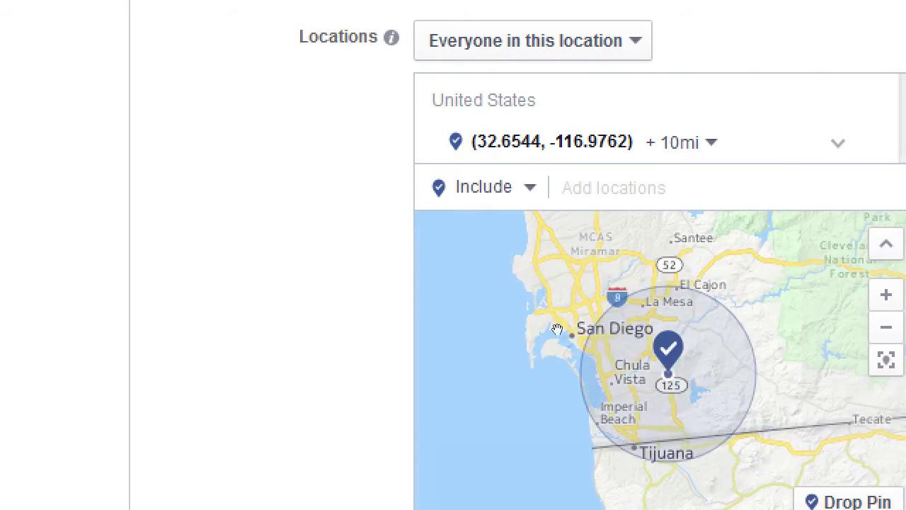
{"action": "key", "text": "BackSpace"}
{"action": "left_click", "coordinate": [546, 252]}
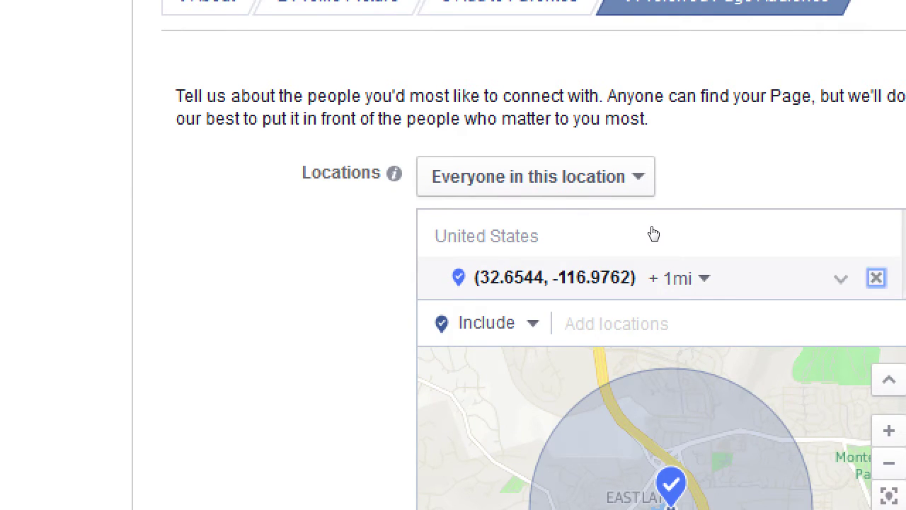
{"action": "left_click", "coordinate": [876, 277]}
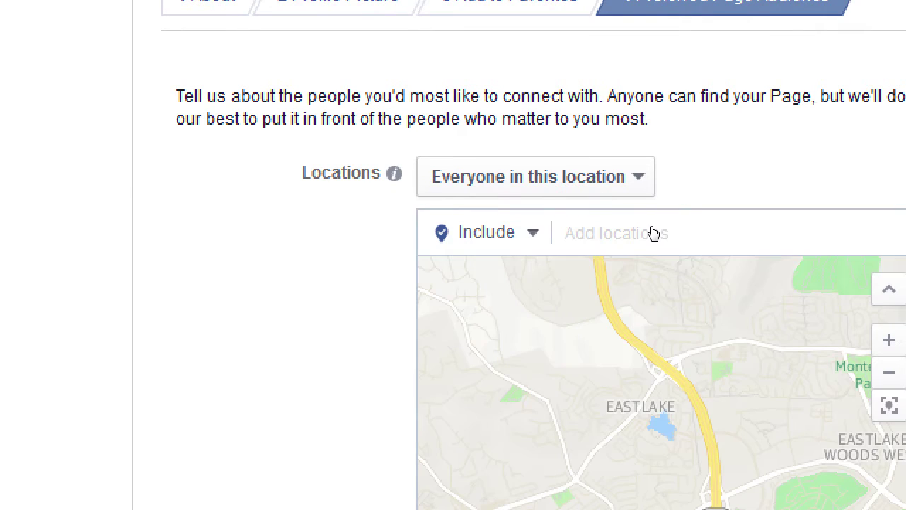
Step: Open the 'Everyone in this location' dropdown to see the targeting choices
{"action": "left_click", "coordinate": [461, 179]}
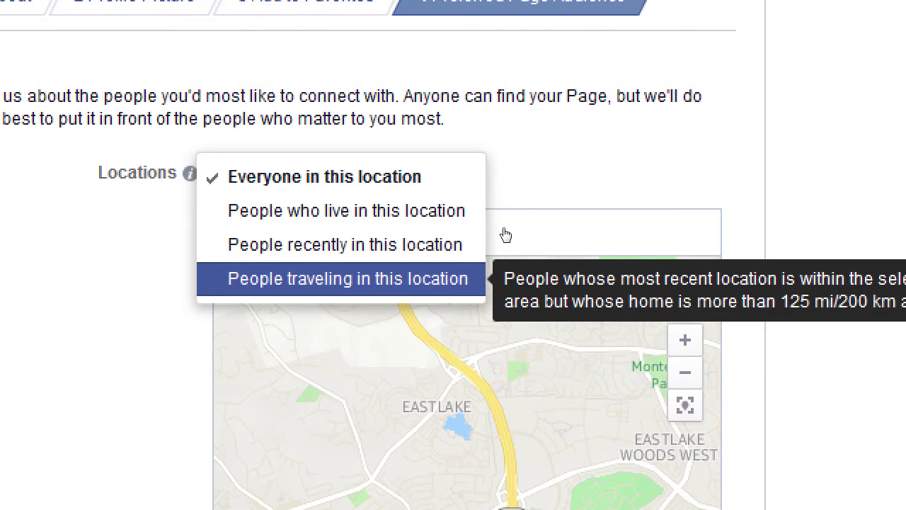
Step: Switch to 'People traveling in this location', add San Diego, then remove it
{"action": "key", "text": "Return"}
{"action": "left_click", "coordinate": [518, 211]}
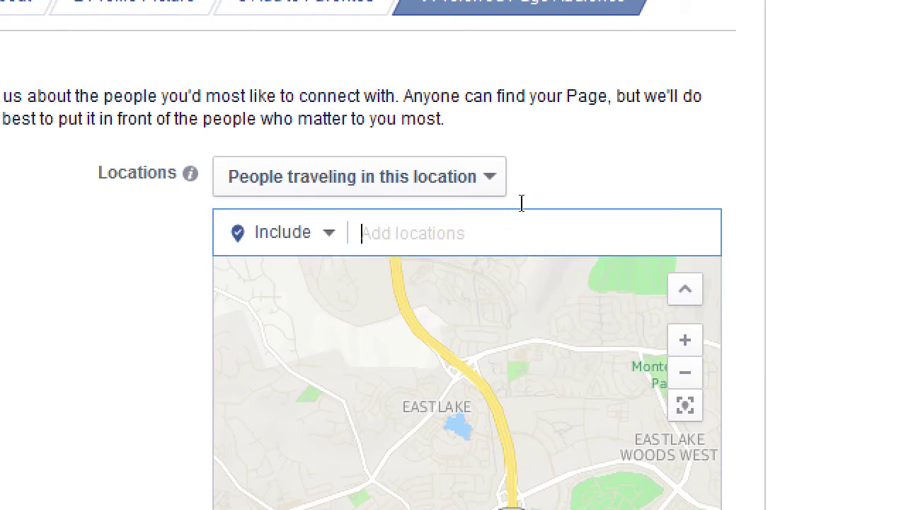
{"action": "type", "text": "san"}
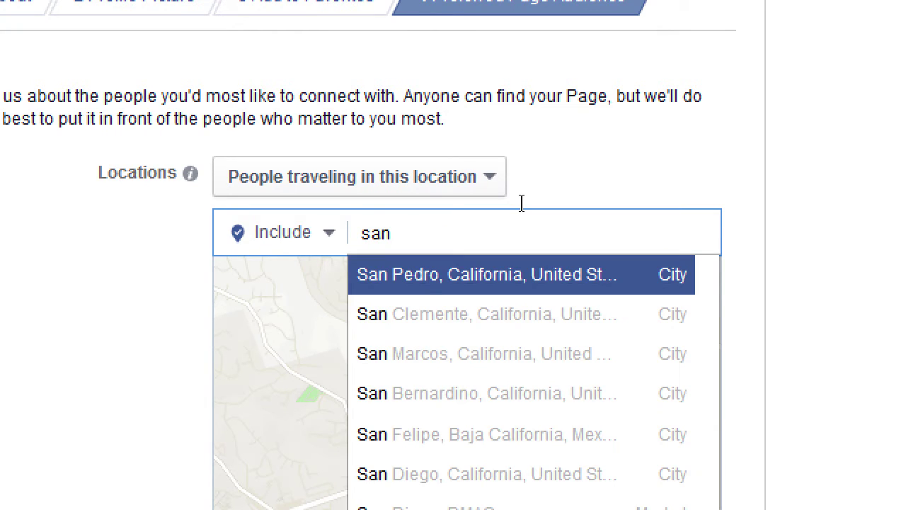
{"action": "type", "text": " d"}
{"action": "key", "text": "Return"}
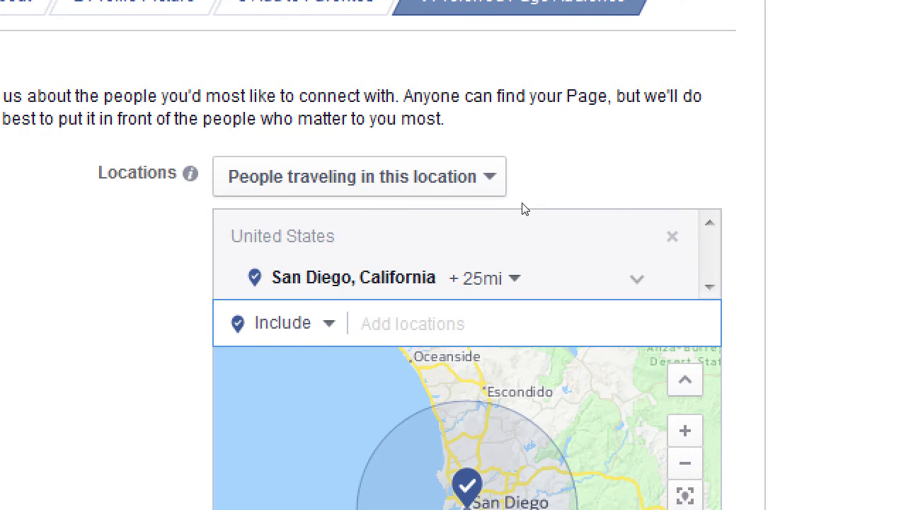
{"action": "left_click", "coordinate": [672, 236]}
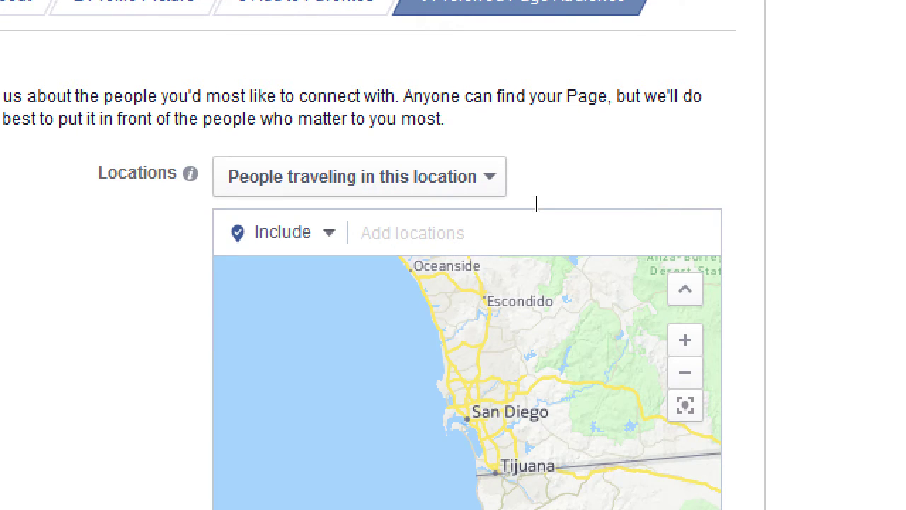
Step: Switch back to 'Everyone in this location' and add San Diego, California (+25mi)
{"action": "key", "text": "shift+Tab"}
{"action": "key", "text": "shift+Tab"}
{"action": "key", "text": "Return"}
{"action": "key", "text": "Return"}
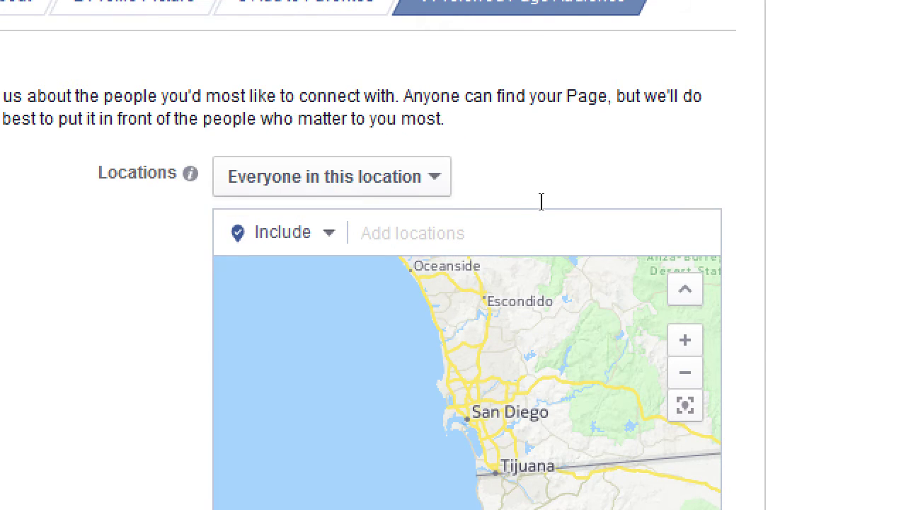
{"action": "key", "text": "Tab"}
{"action": "type", "text": "san diego"}
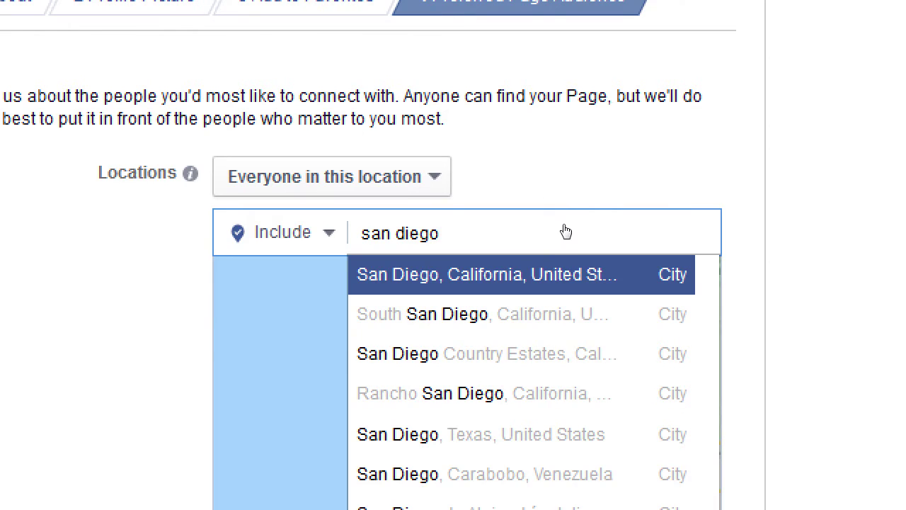
{"action": "key", "text": "Return"}
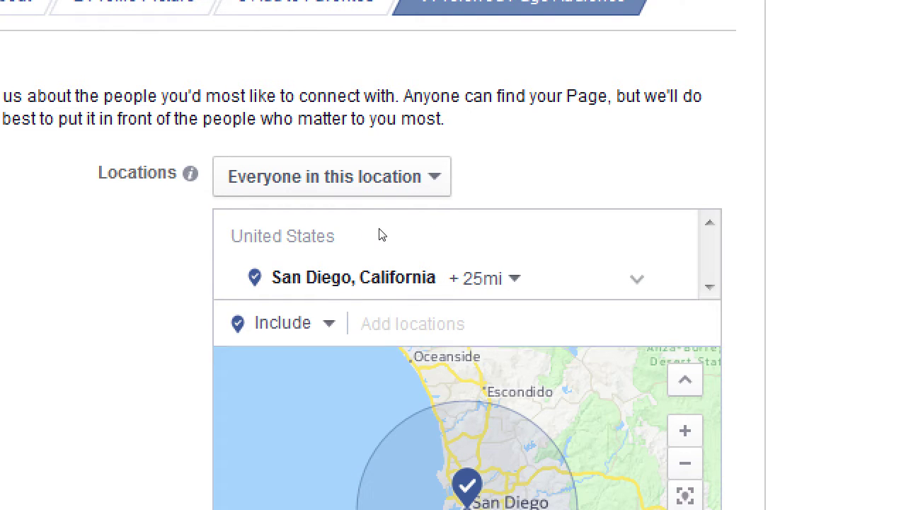
{"action": "scroll", "coordinate": [366, 239], "scroll_direction": "down", "scroll_amount": 4}
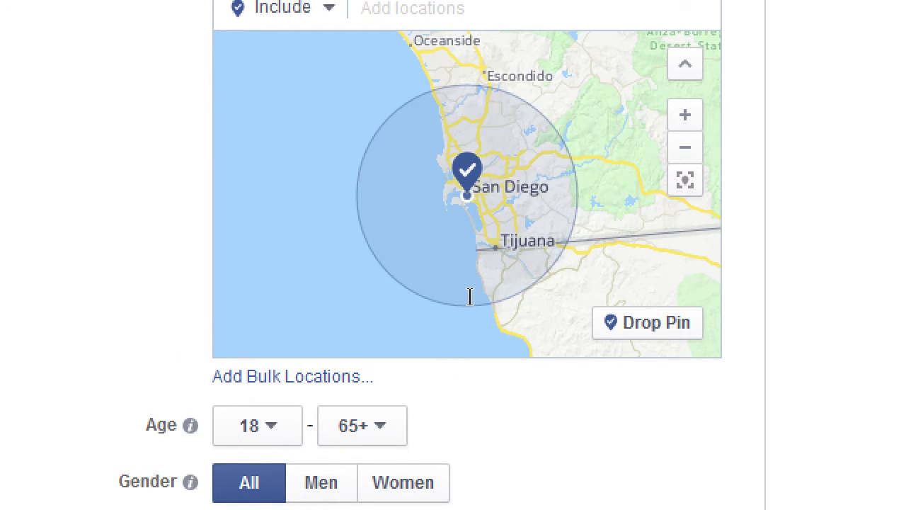
Step: Set the minimum audience age to 20 and the maximum to 30
{"action": "key", "text": "Tab"}
{"action": "key", "text": "space"}
{"action": "key", "text": "Return"}
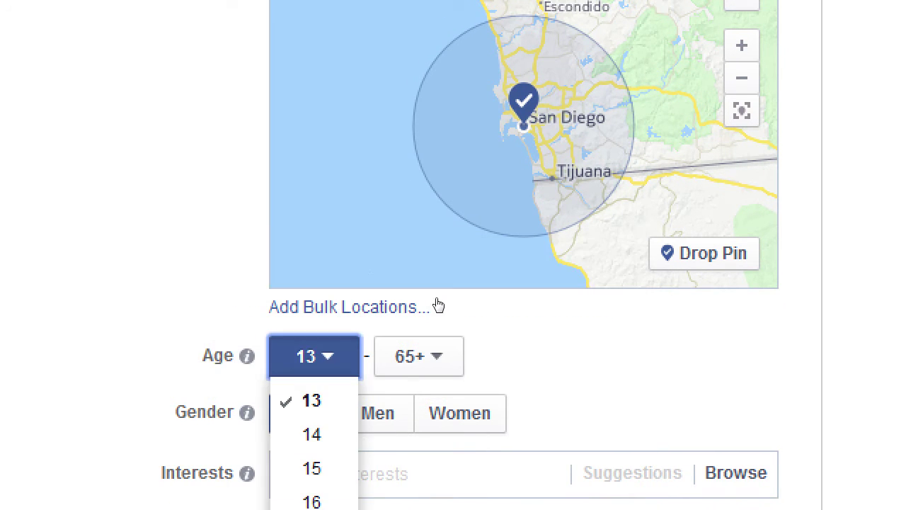
{"action": "key", "text": "Return"}
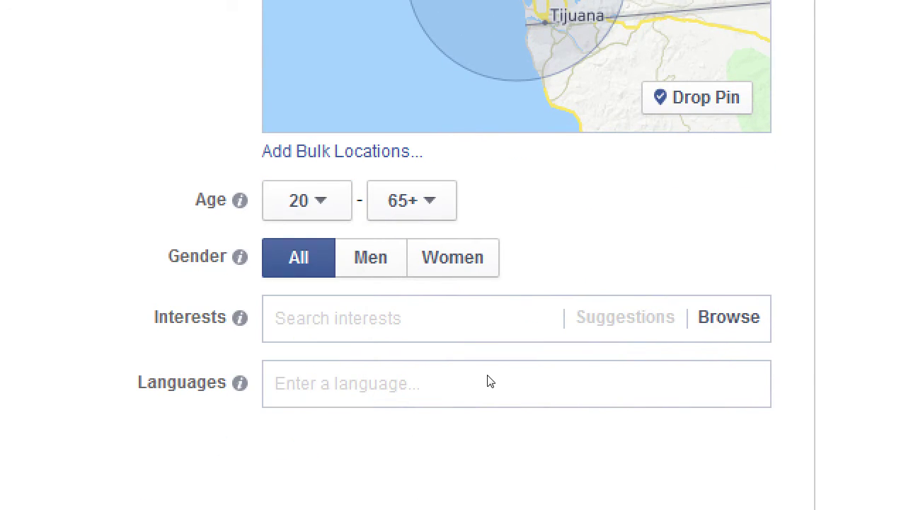
{"action": "key", "text": "Tab"}
{"action": "key", "text": "space"}
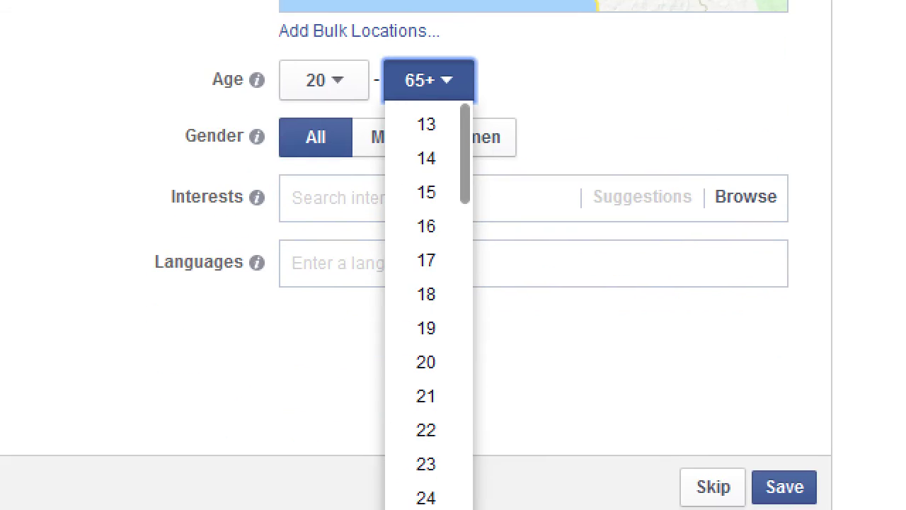
{"action": "key", "text": "Down"}
{"action": "key", "text": "Down"}
{"action": "key", "text": "Down"}
{"action": "key", "text": "Down"}
{"action": "key", "text": "Down"}
{"action": "key", "text": "Down"}
{"action": "key", "text": "Down"}
{"action": "key", "text": "Down"}
{"action": "key", "text": "Down"}
{"action": "key", "text": "Down"}
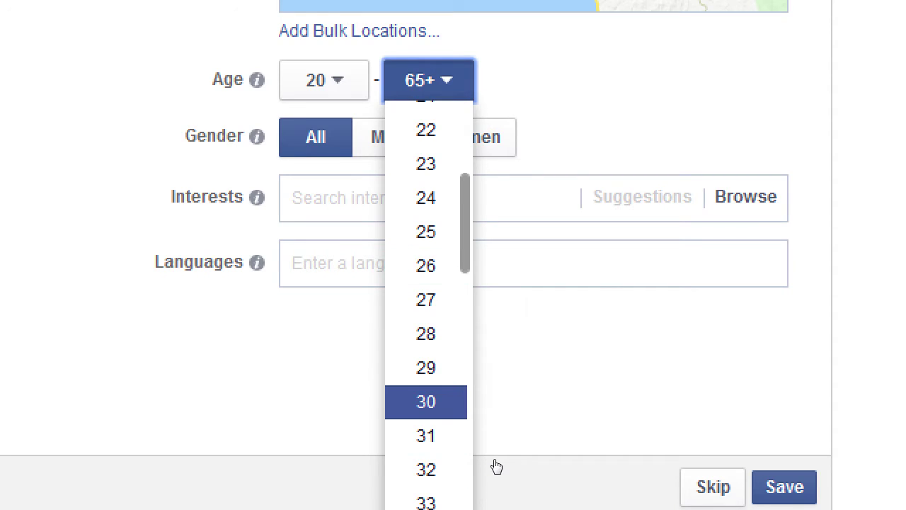
{"action": "key", "text": "Return"}
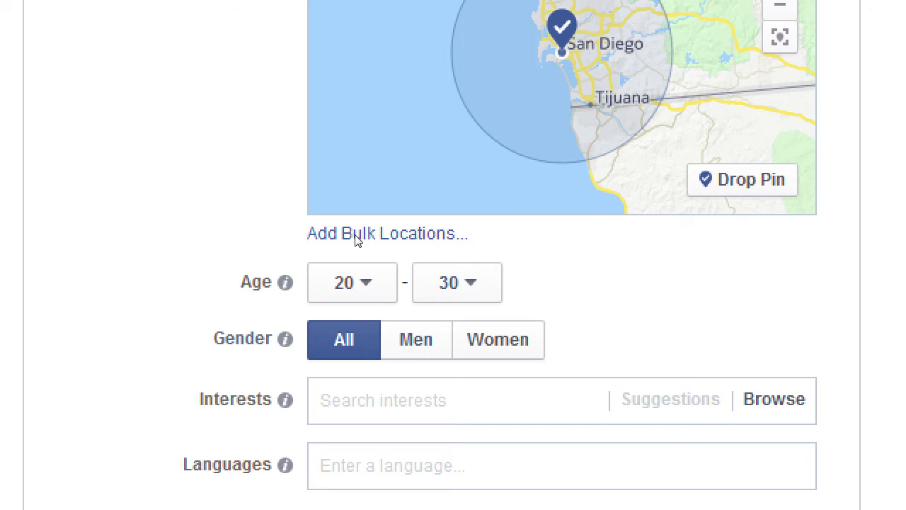
{"action": "mouse_move", "coordinate": [409, 325]}
Step: Browse the interest categories and expand Food and drink down to its Food subcategories
{"action": "left_click", "coordinate": [664, 366]}
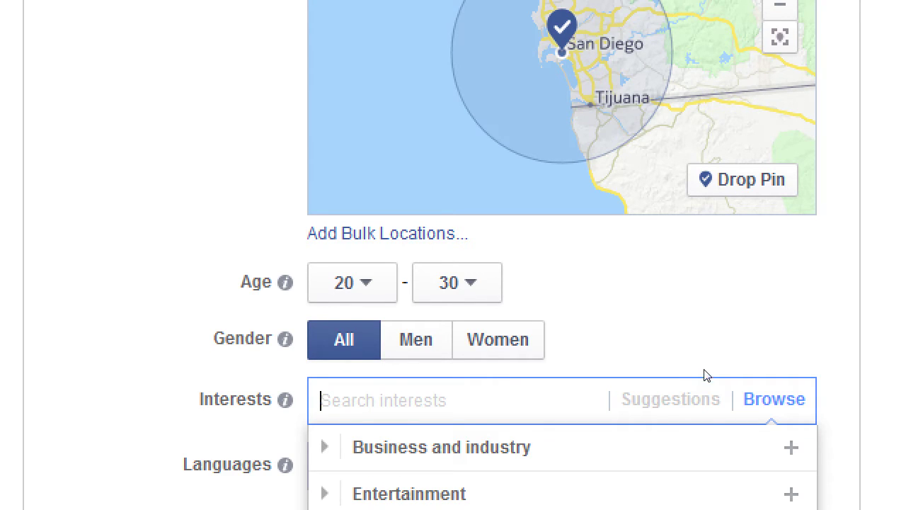
{"action": "scroll", "coordinate": [558, 461], "scroll_direction": "down", "scroll_amount": 2}
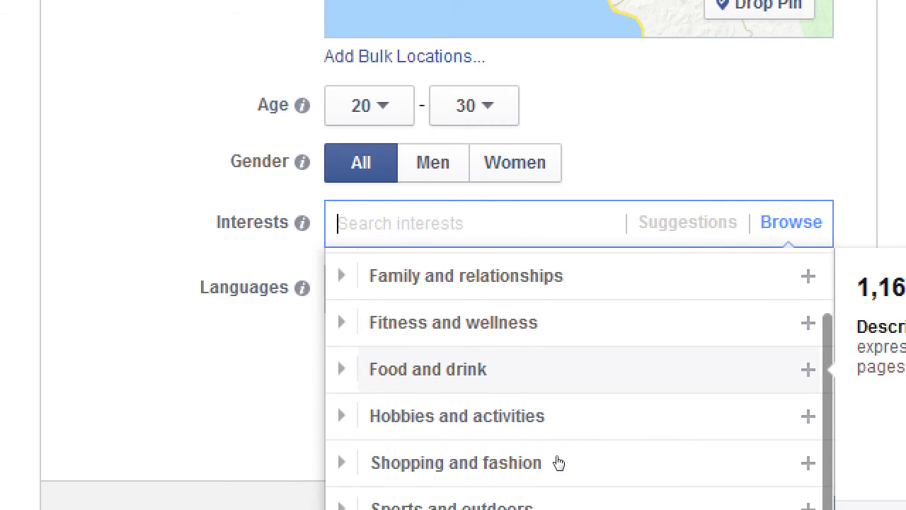
{"action": "scroll", "coordinate": [559, 463], "scroll_direction": "up", "scroll_amount": 2}
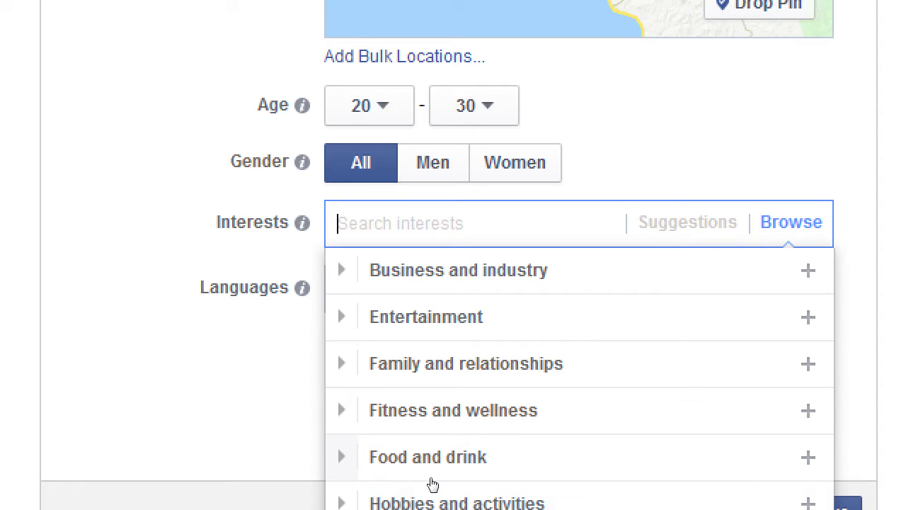
{"action": "left_click", "coordinate": [431, 479]}
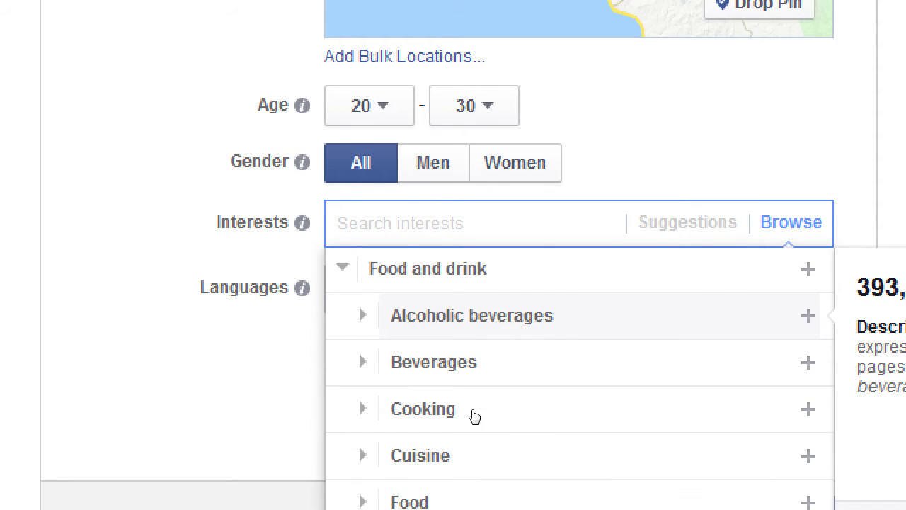
{"action": "key", "text": "Down"}
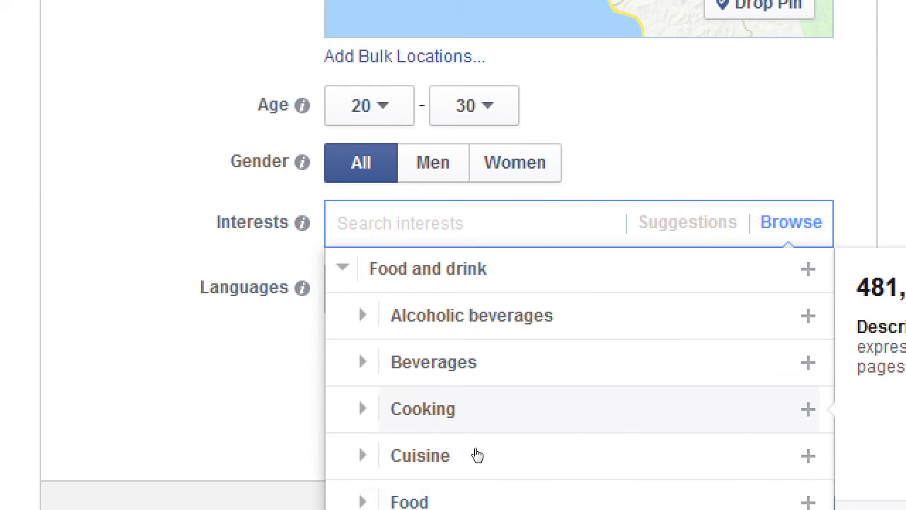
{"action": "scroll", "coordinate": [477, 455], "scroll_direction": "down", "scroll_amount": 3}
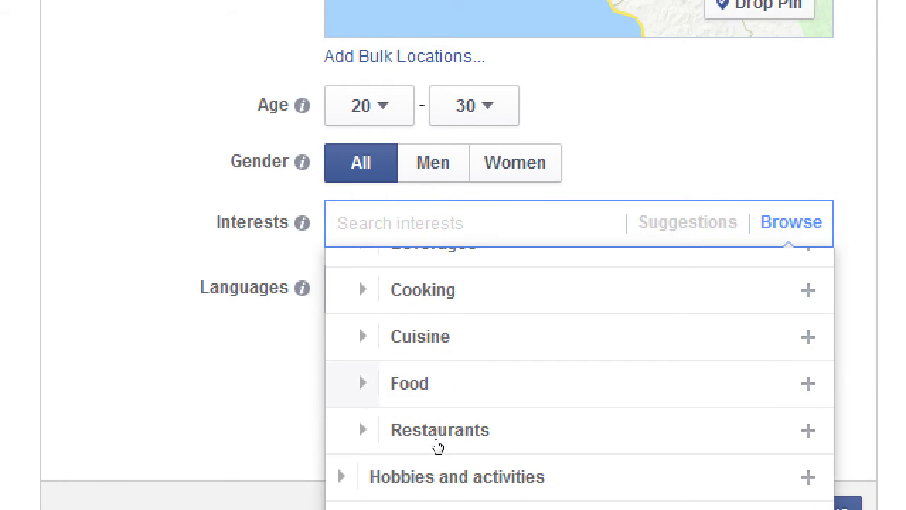
{"action": "key", "text": "Right"}
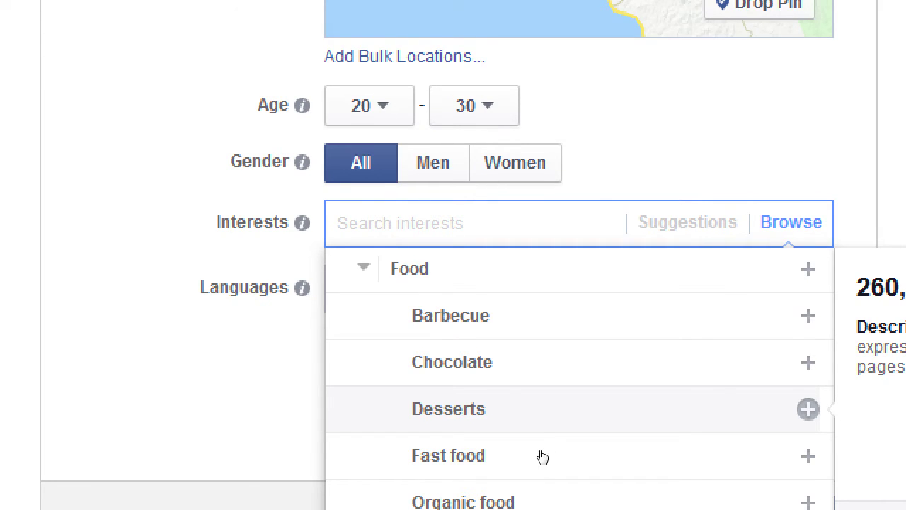
Step: Add Desserts as an interest, then add Recipes from the suggestions
{"action": "left_click", "coordinate": [664, 456]}
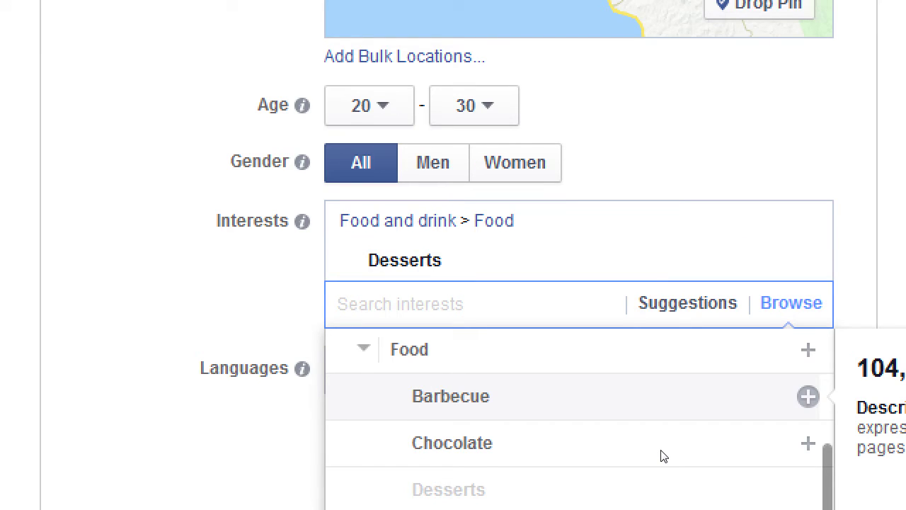
{"action": "left_click", "coordinate": [732, 337]}
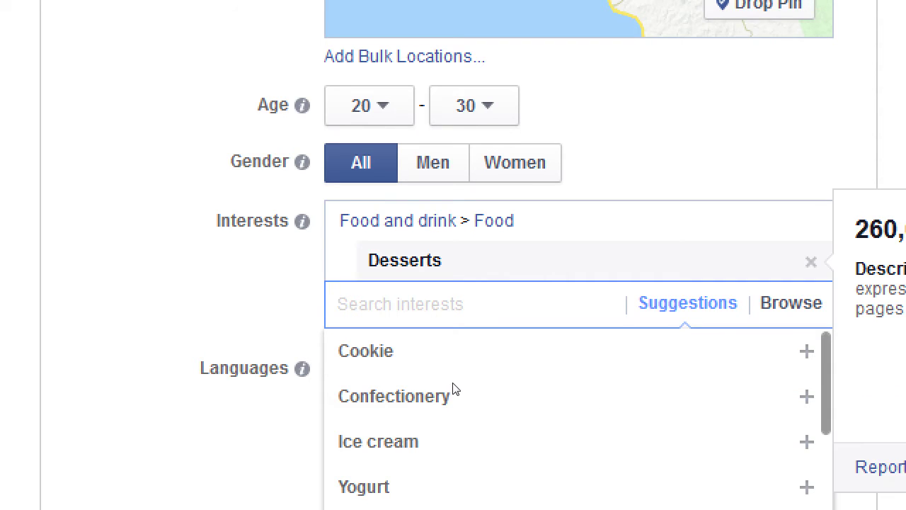
{"action": "scroll", "coordinate": [381, 442], "scroll_direction": "down", "scroll_amount": 3}
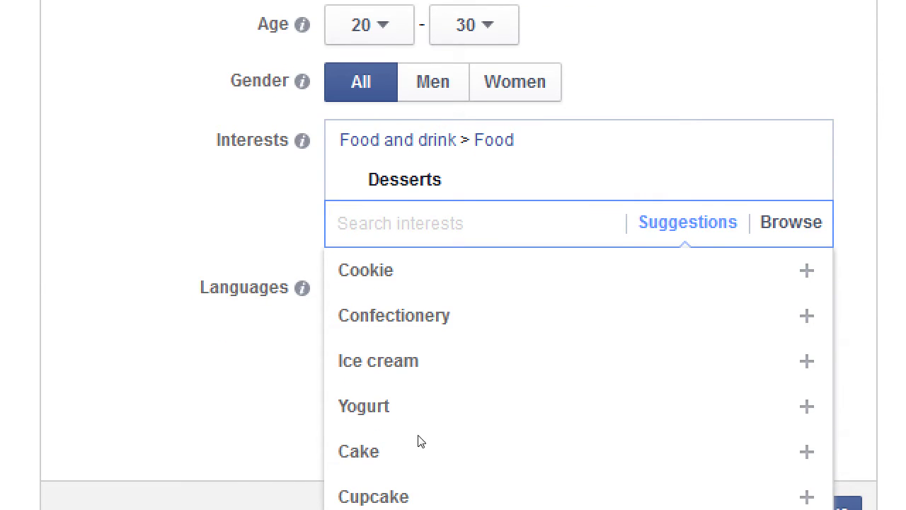
{"action": "scroll", "coordinate": [459, 492], "scroll_direction": "down", "scroll_amount": 5}
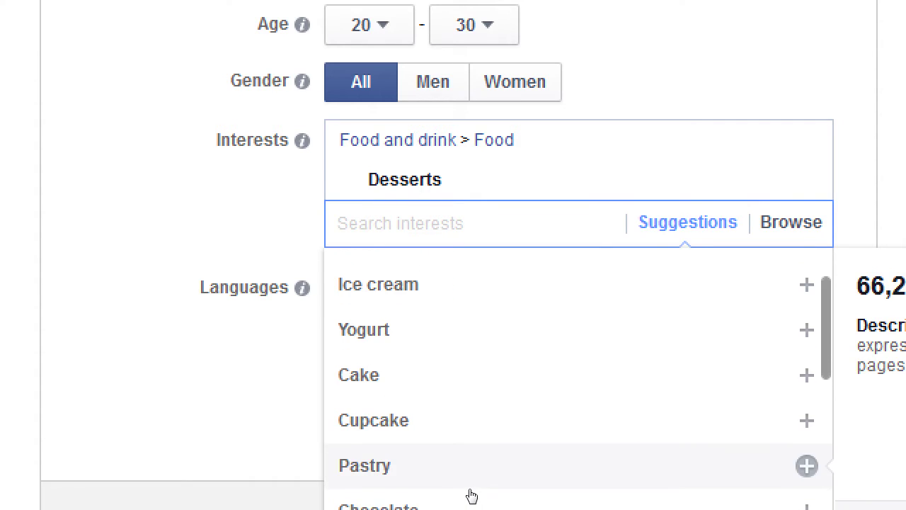
{"action": "scroll", "coordinate": [470, 493], "scroll_direction": "down", "scroll_amount": 3}
{"action": "scroll", "coordinate": [470, 494], "scroll_direction": "up", "scroll_amount": 1}
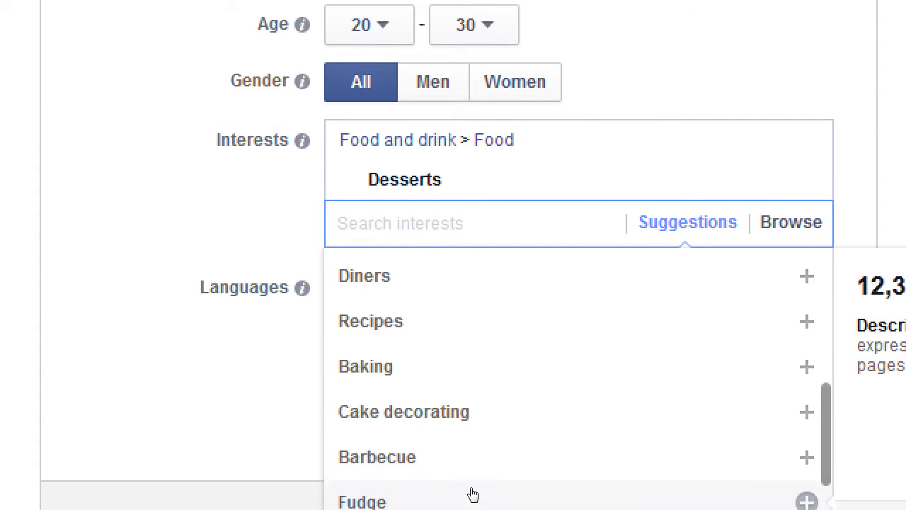
{"action": "key", "text": "Up"}
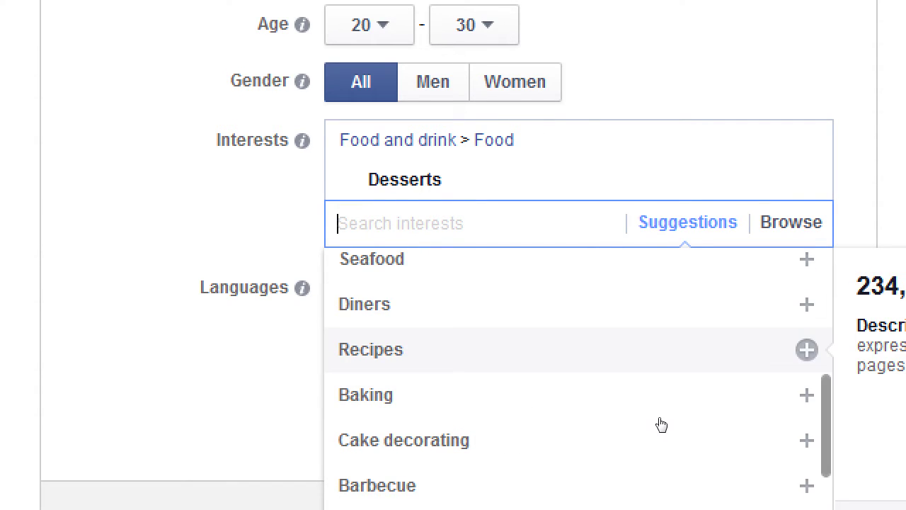
{"action": "key", "text": "Return"}
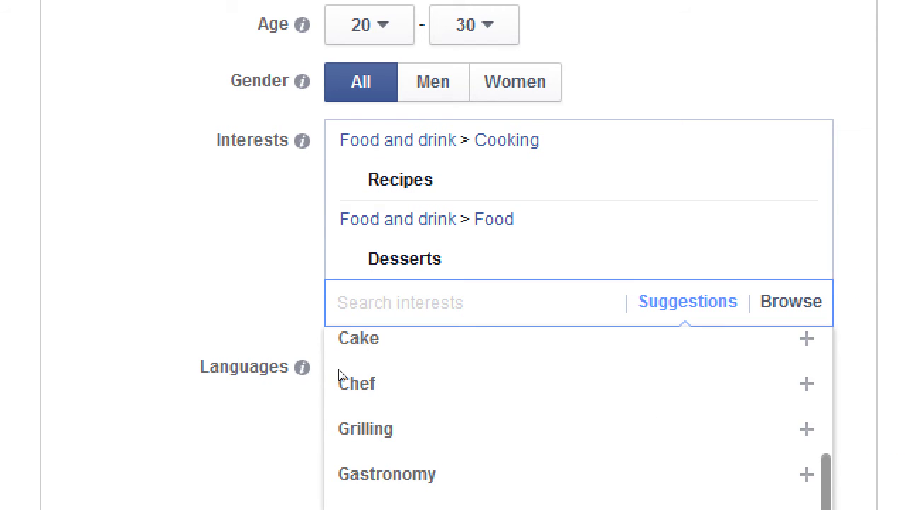
{"action": "left_click", "coordinate": [340, 374]}
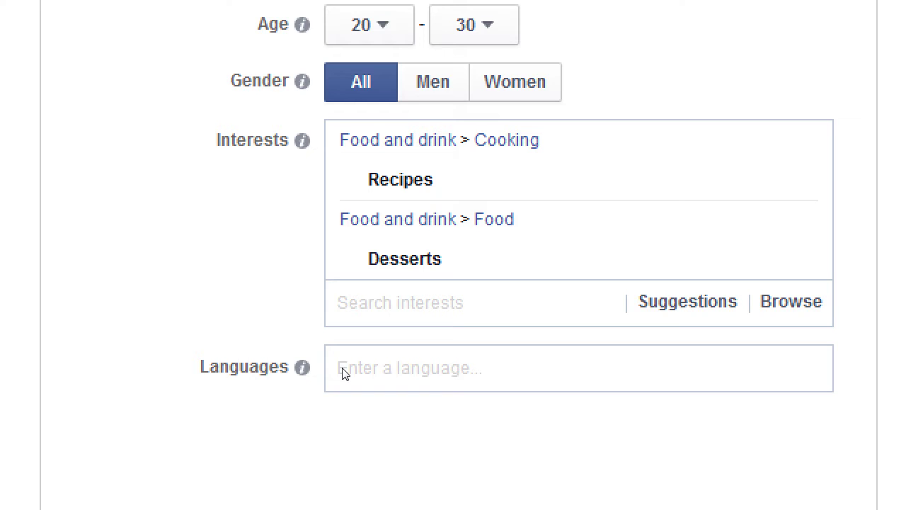
Step: Add English (US) and Spanish as target languages
{"action": "left_click", "coordinate": [343, 374]}
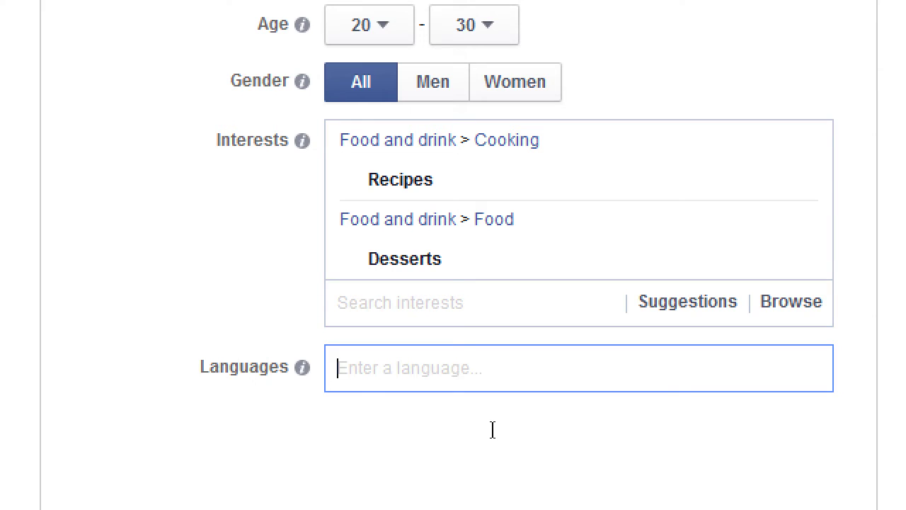
{"action": "type", "text": "en"}
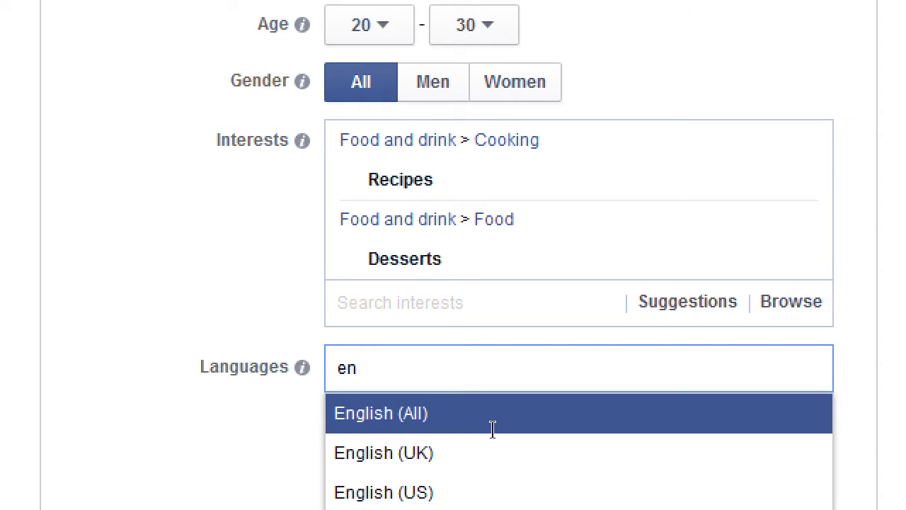
{"action": "key", "text": "Down"}
{"action": "key", "text": "Down"}
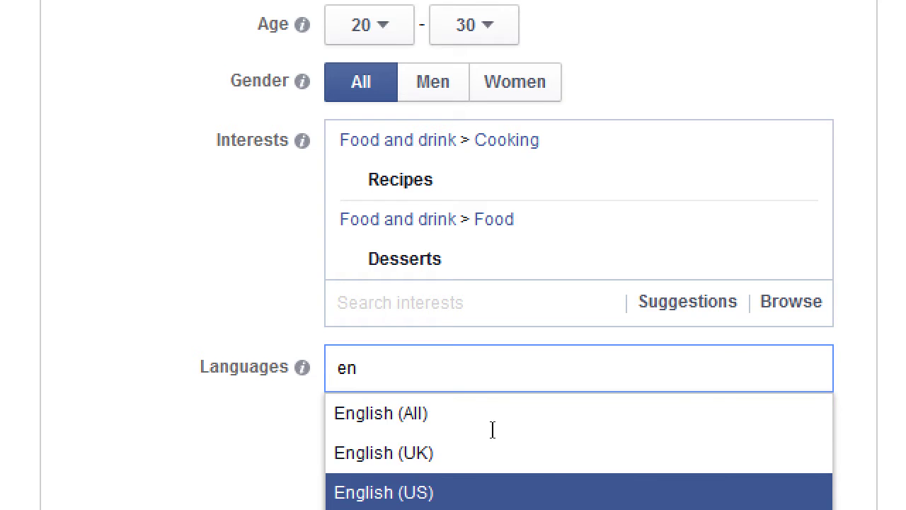
{"action": "key", "text": "Return"}
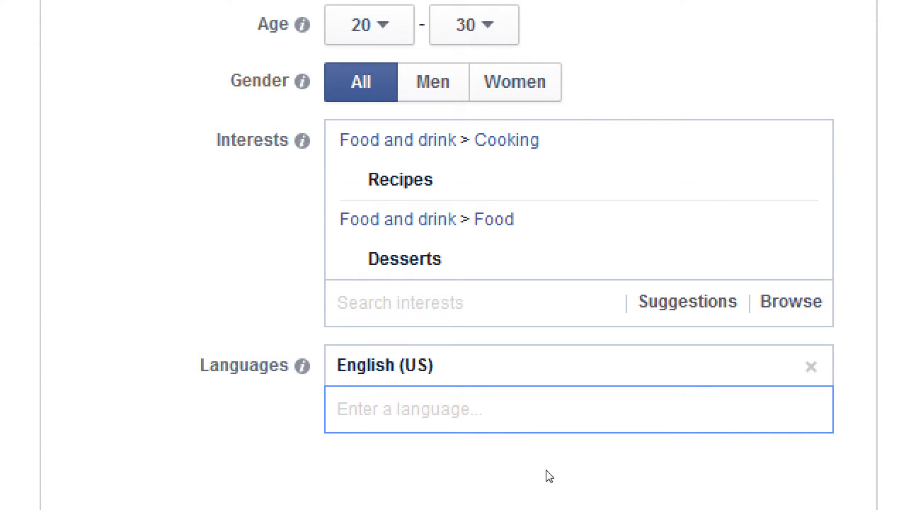
{"action": "type", "text": "Spa"}
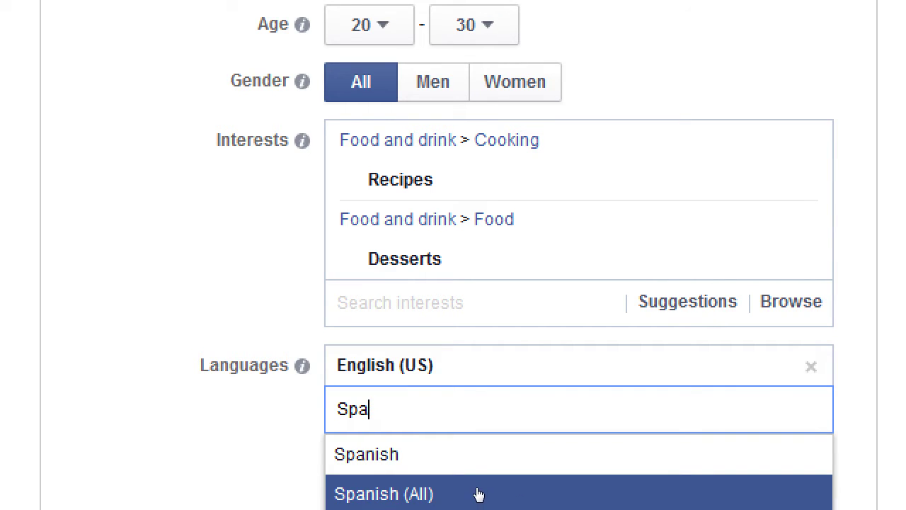
{"action": "left_click", "coordinate": [465, 468]}
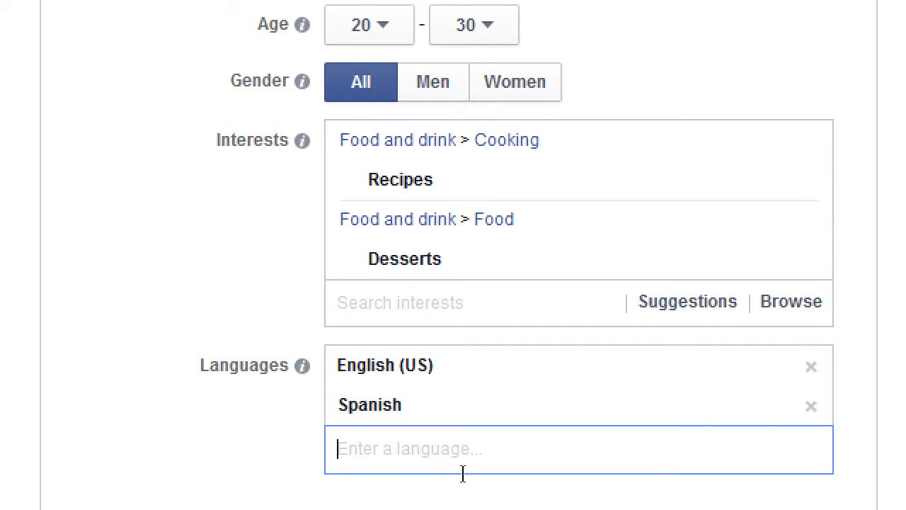
Step: Add Filipino as the third target language and finish the audience step
{"action": "type", "text": "Tagal"}
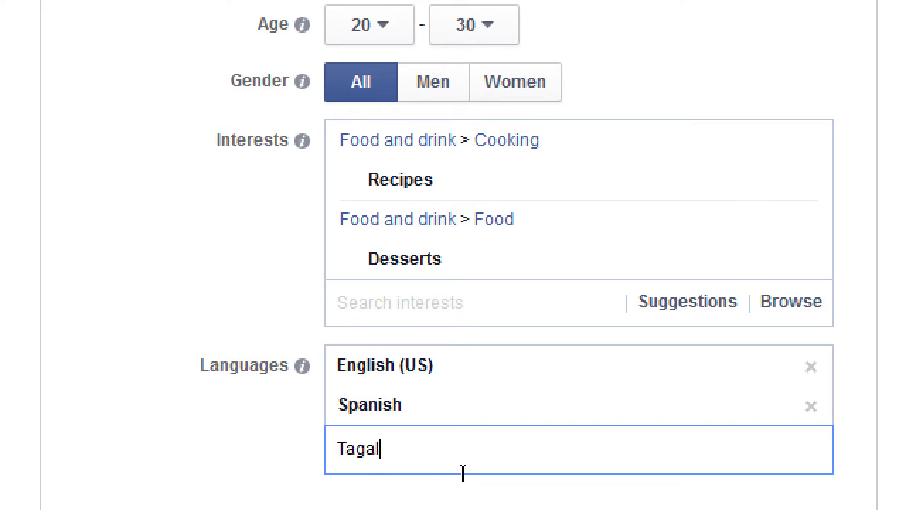
{"action": "type", "text": "og"}
{"action": "key", "text": "BackSpace"}
{"action": "key", "text": "BackSpace"}
{"action": "key", "text": "BackSpace"}
{"action": "key", "text": "BackSpace"}
{"action": "key", "text": "BackSpace"}
{"action": "key", "text": "BackSpace"}
{"action": "key", "text": "BackSpace"}
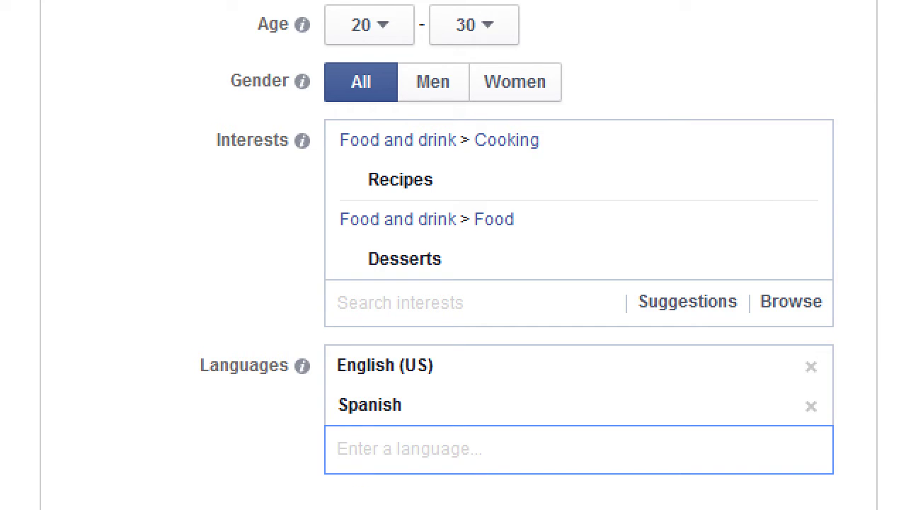
{"action": "type", "text": "ta"}
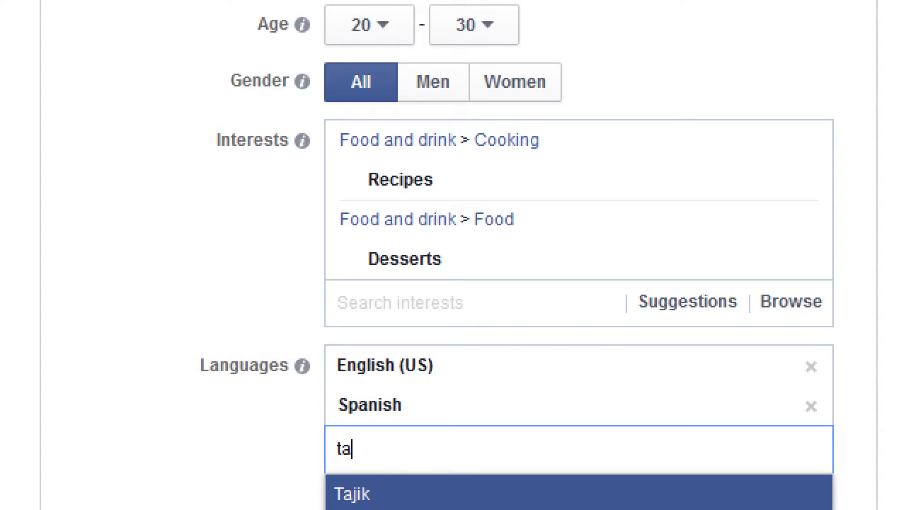
{"action": "key", "text": "BackSpace"}
{"action": "key", "text": "BackSpace"}
{"action": "type", "text": "fil"}
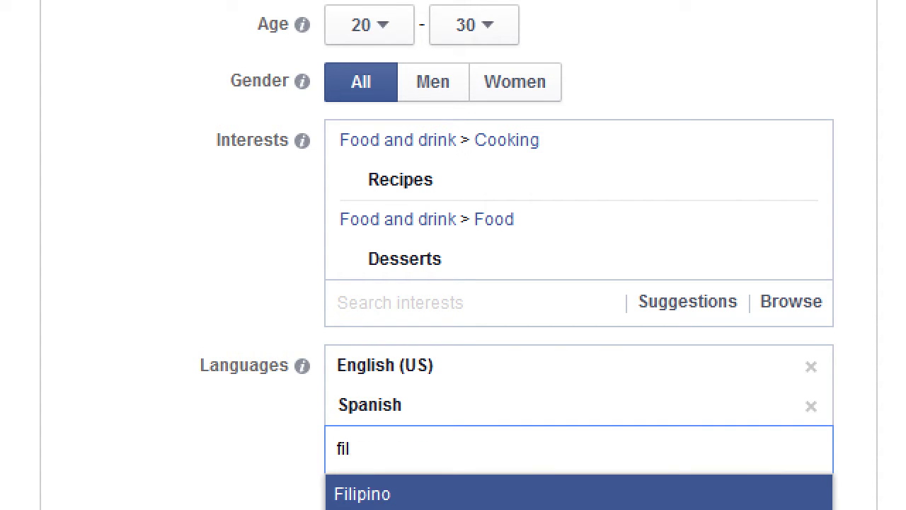
{"action": "key", "text": "Return"}
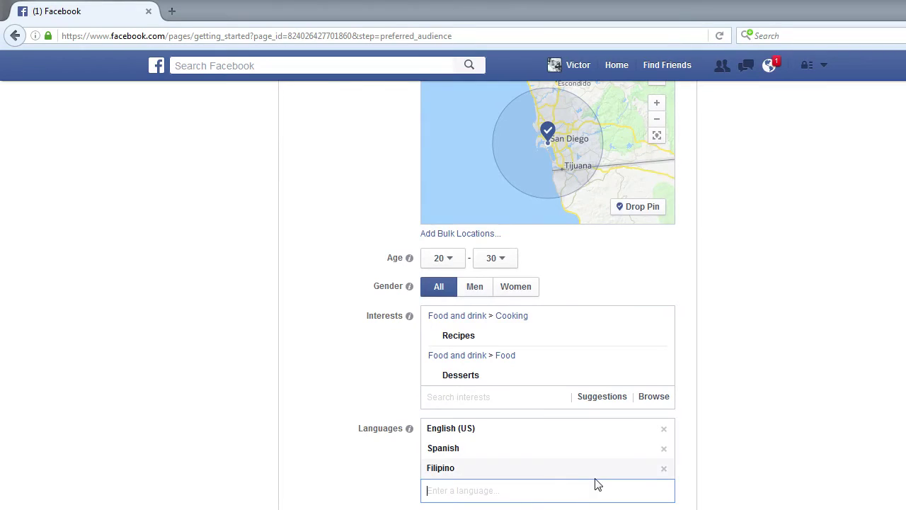
{"action": "scroll", "coordinate": [784, 362], "scroll_direction": "down", "scroll_amount": 2}
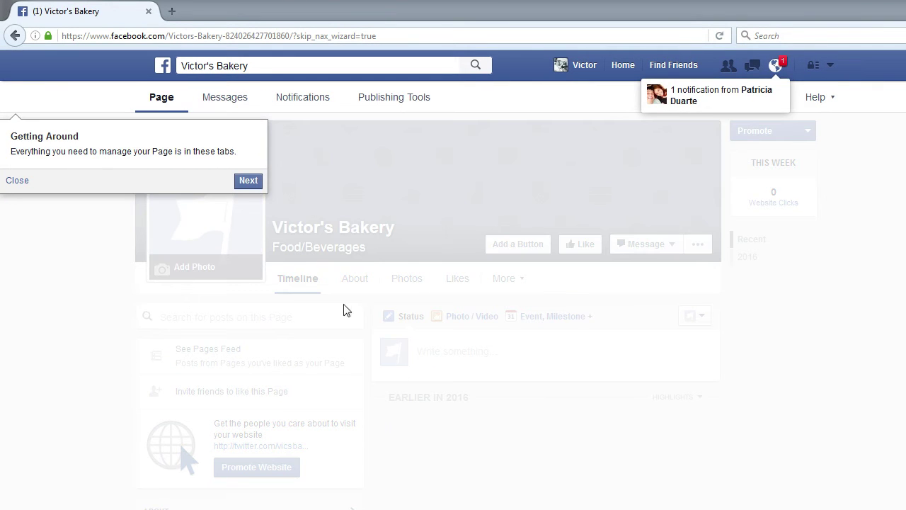
Step: Close the Getting Around tour and notification popup to reach the Page Settings
{"action": "left_click", "coordinate": [18, 183]}
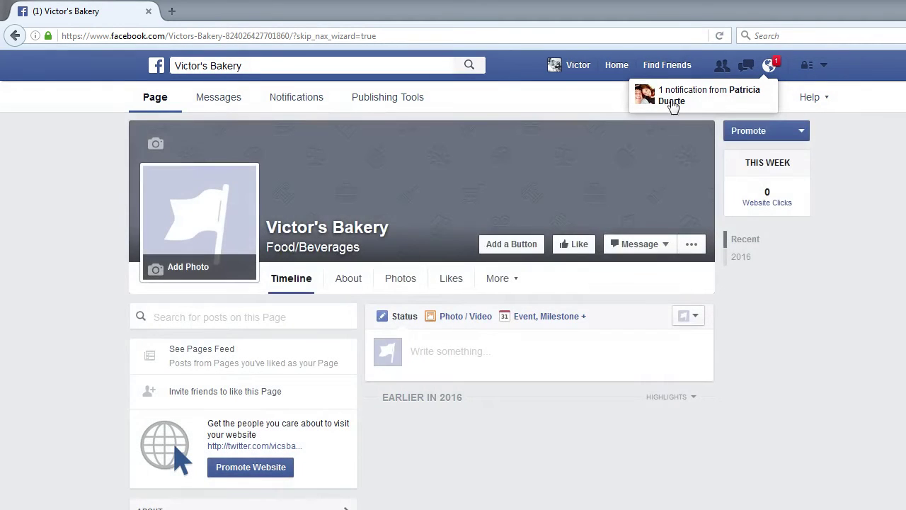
{"action": "left_click", "coordinate": [770, 68]}
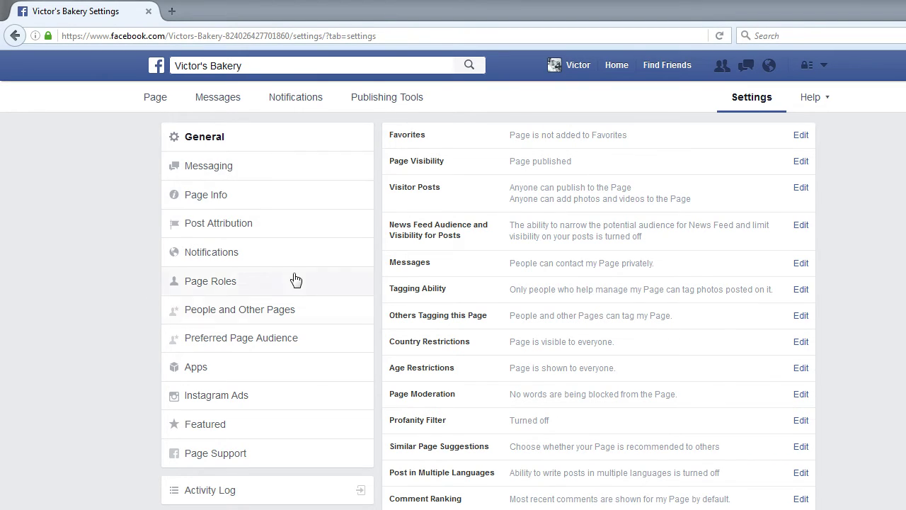
{"action": "left_click", "coordinate": [244, 203]}
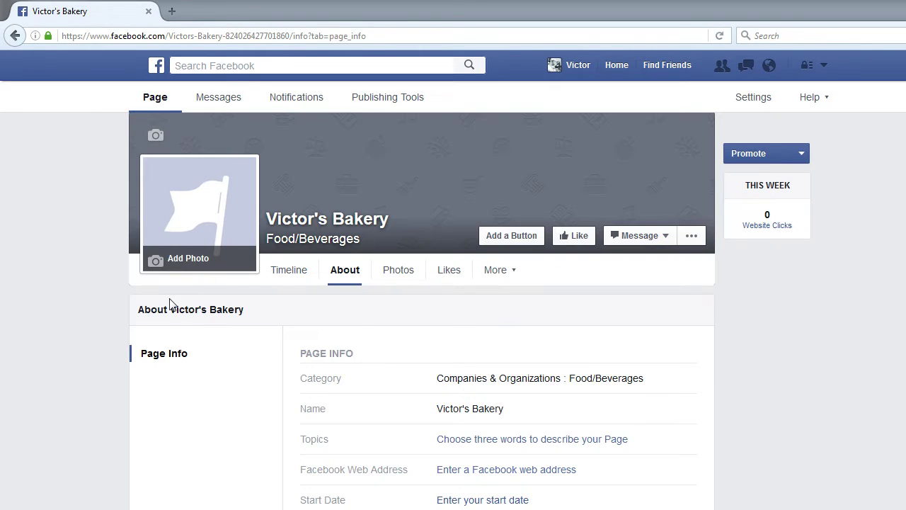
{"action": "scroll", "coordinate": [169, 304], "scroll_direction": "down", "scroll_amount": 2}
{"action": "scroll", "coordinate": [170, 304], "scroll_direction": "up", "scroll_amount": 2}
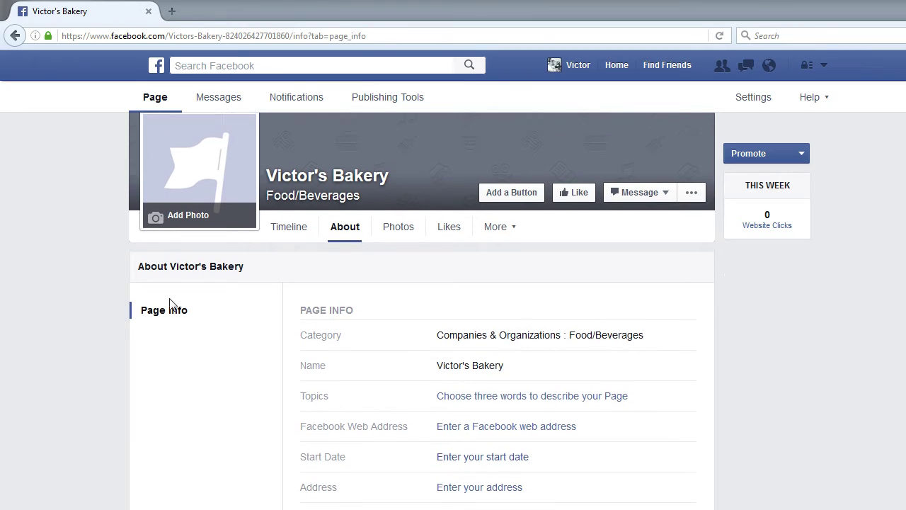
{"action": "left_click", "coordinate": [15, 36]}
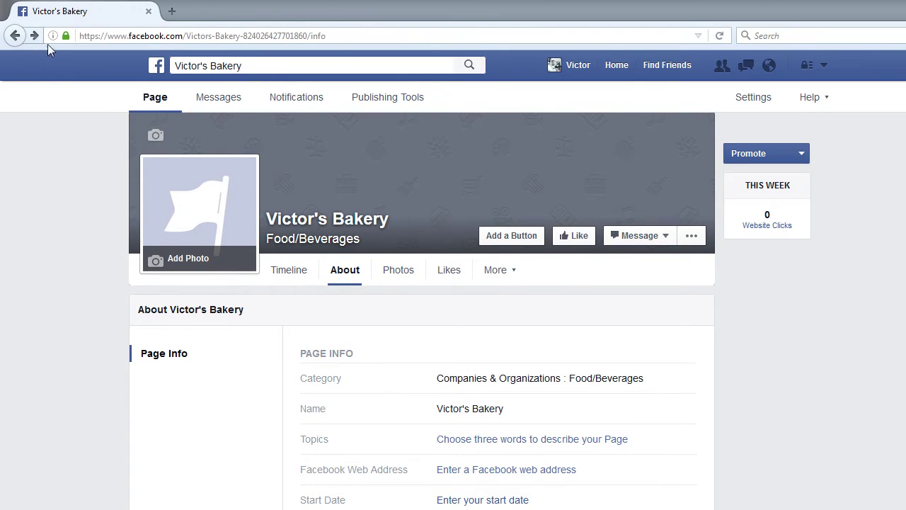
{"action": "left_click", "coordinate": [753, 97]}
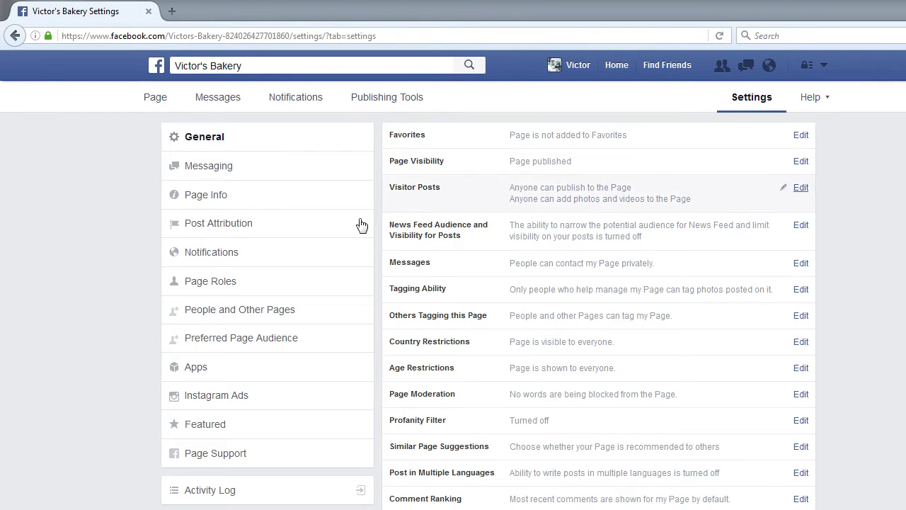
{"action": "left_click", "coordinate": [226, 205]}
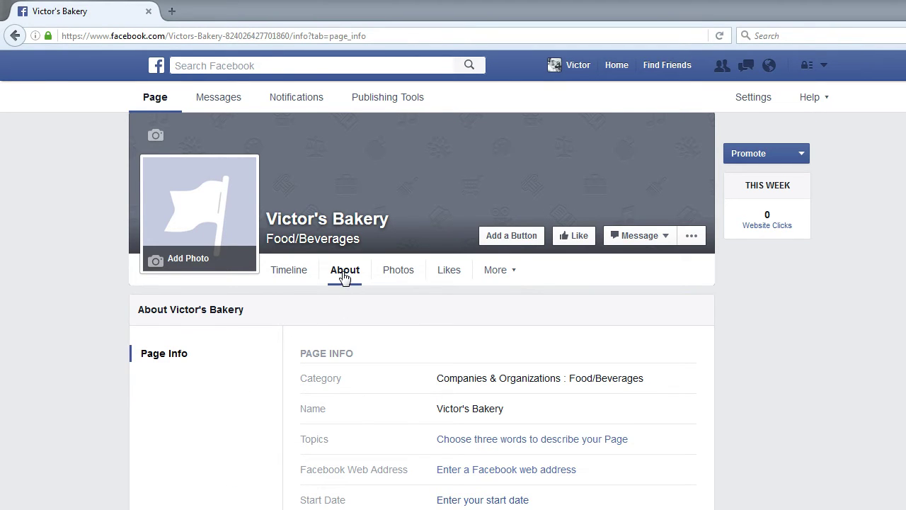
{"action": "scroll", "coordinate": [344, 277], "scroll_direction": "down", "scroll_amount": 2}
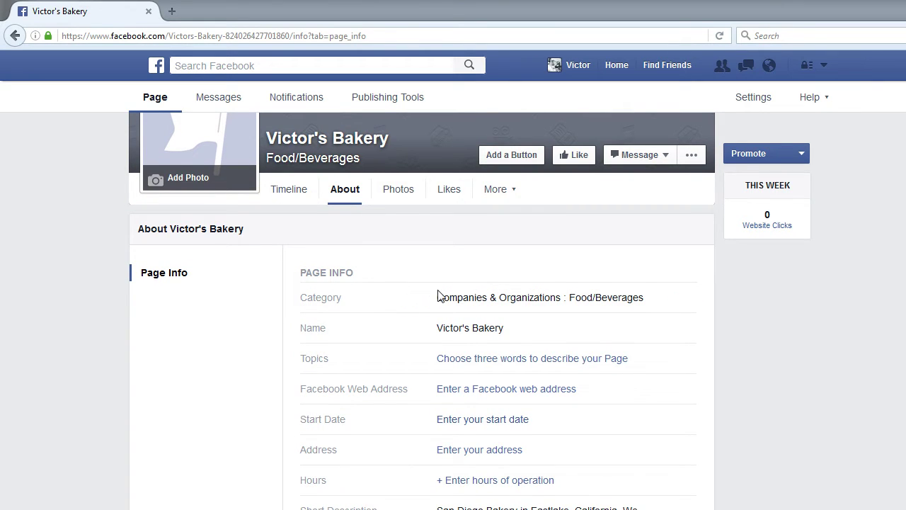
{"action": "scroll", "coordinate": [432, 411], "scroll_direction": "down", "scroll_amount": 3}
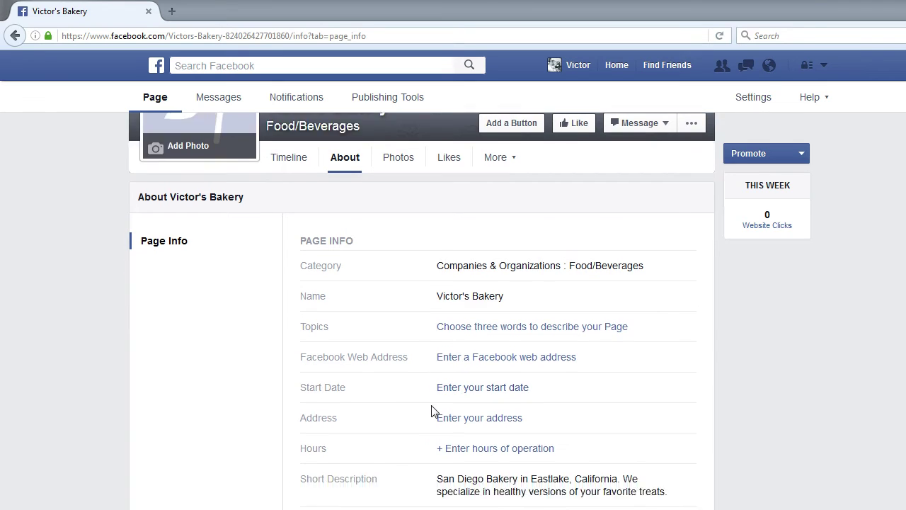
{"action": "scroll", "coordinate": [434, 411], "scroll_direction": "down", "scroll_amount": 4}
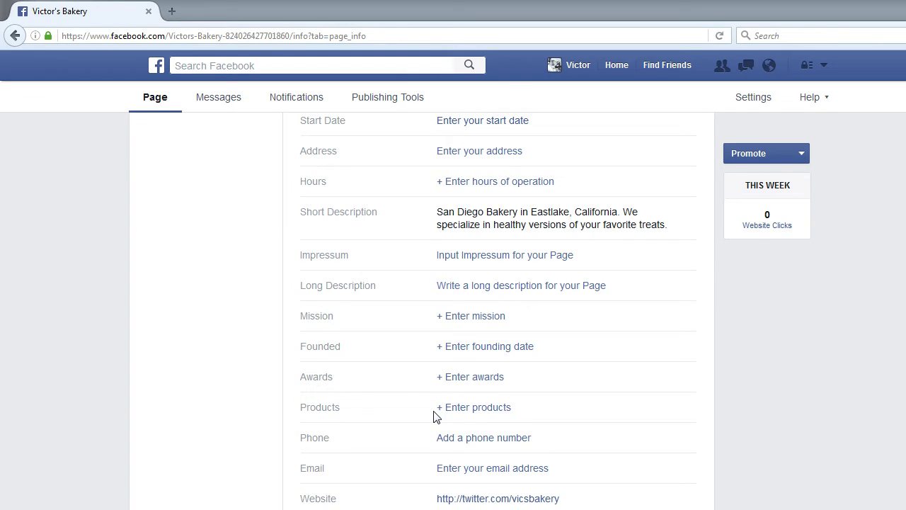
{"action": "left_click", "coordinate": [753, 104]}
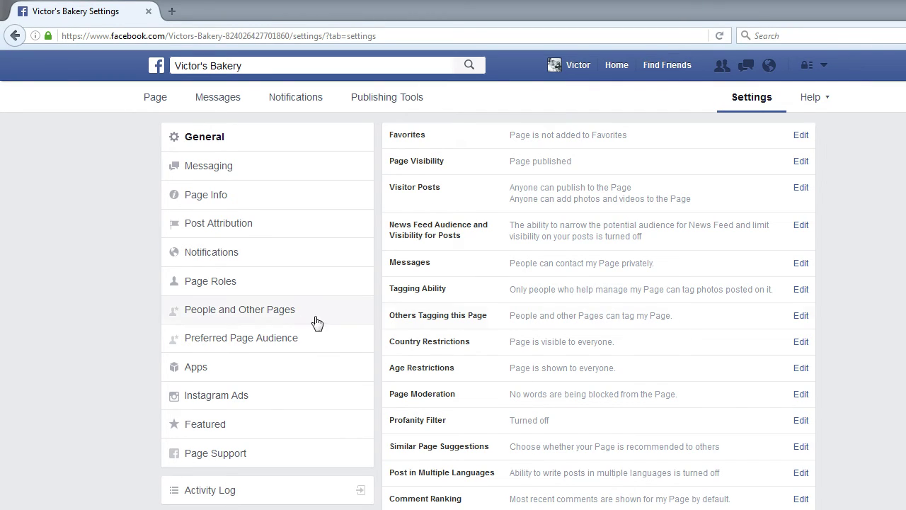
Step: Show the saved Preferred Page Audience: San Diego +25 mi, ages 20–30, Desserts or Recipes
{"action": "left_click", "coordinate": [256, 344]}
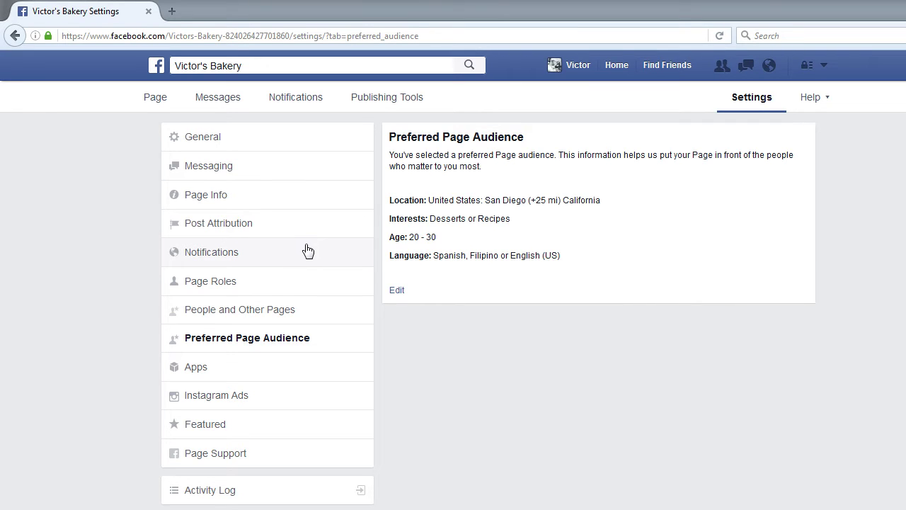
{"action": "key", "text": "alt+Tab"}
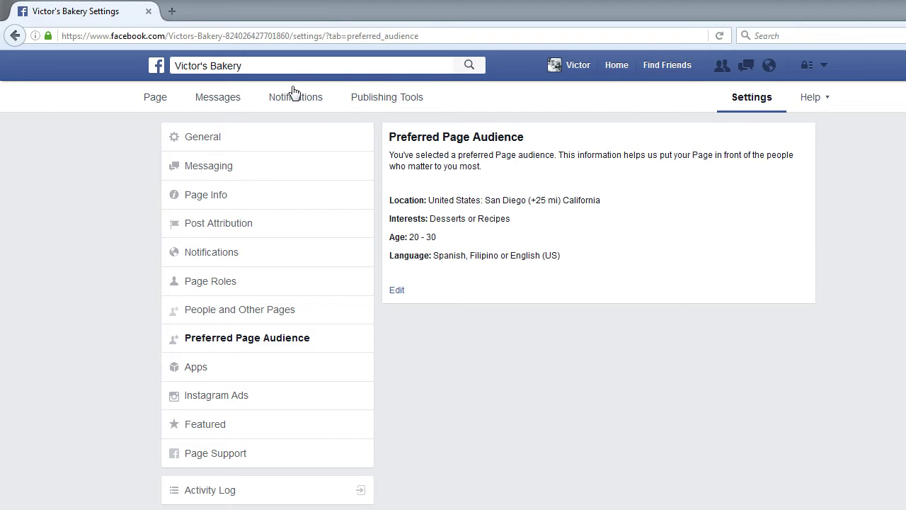
Step: Return to the Victor's Bakery timeline and close the 'Like Victor's Bakery' prompt
{"action": "left_click", "coordinate": [150, 100]}
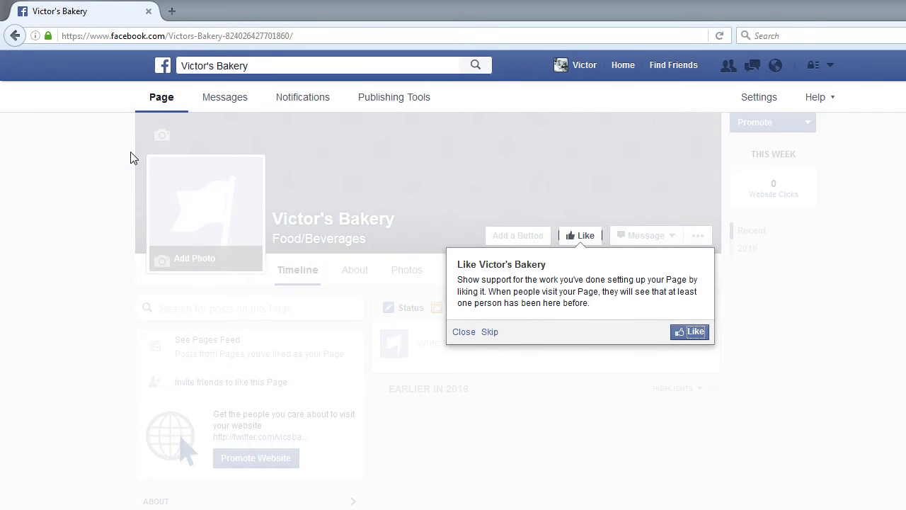
{"action": "left_click", "coordinate": [464, 332]}
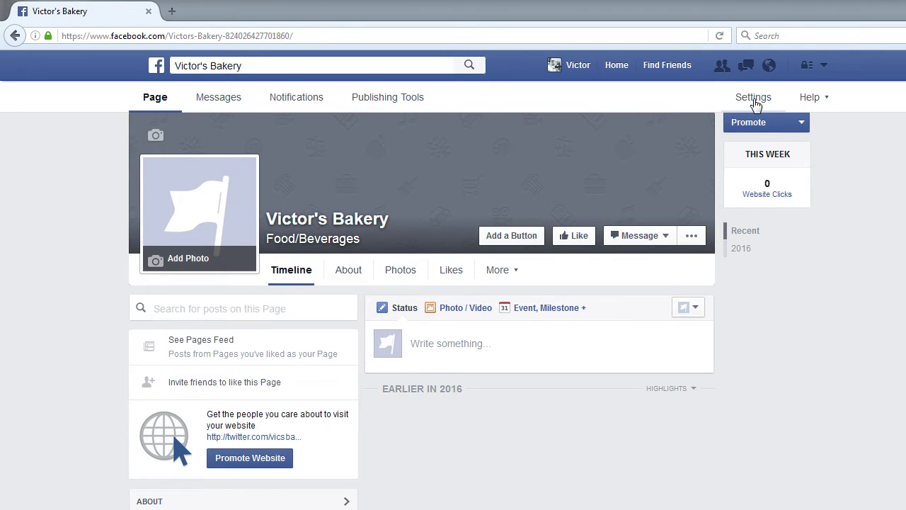
Step: Open the Victor's Bakery Page Settings General list
{"action": "left_click", "coordinate": [755, 101]}
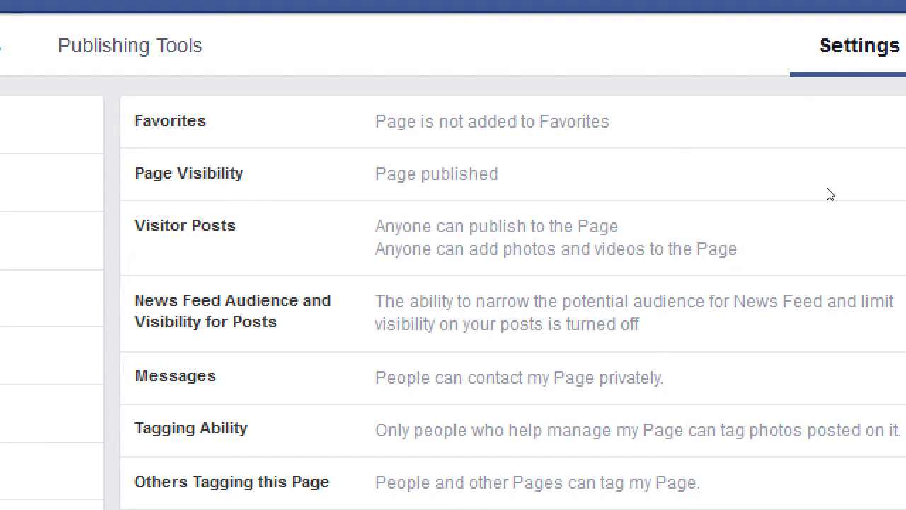
Step: Open Visitor Posts for editing, leaving visitors allowed to publish posts
{"action": "left_click", "coordinate": [808, 196]}
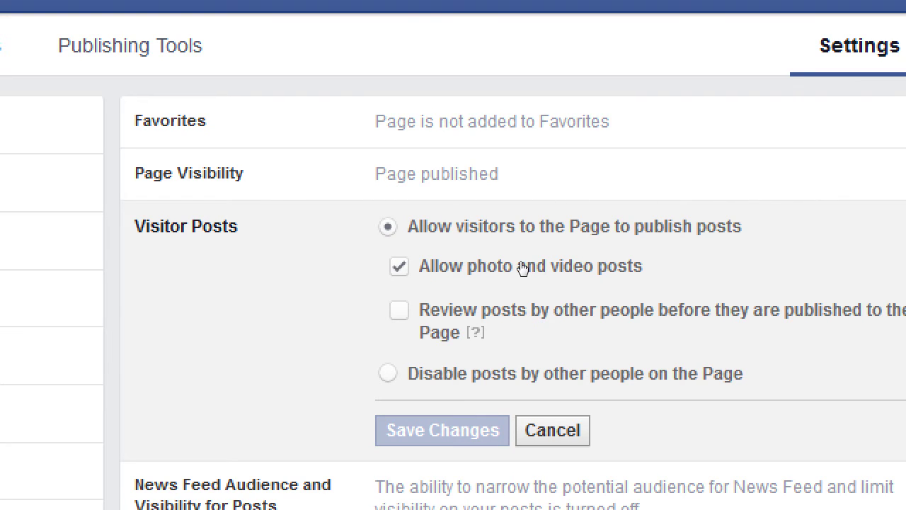
{"action": "key", "text": "Down"}
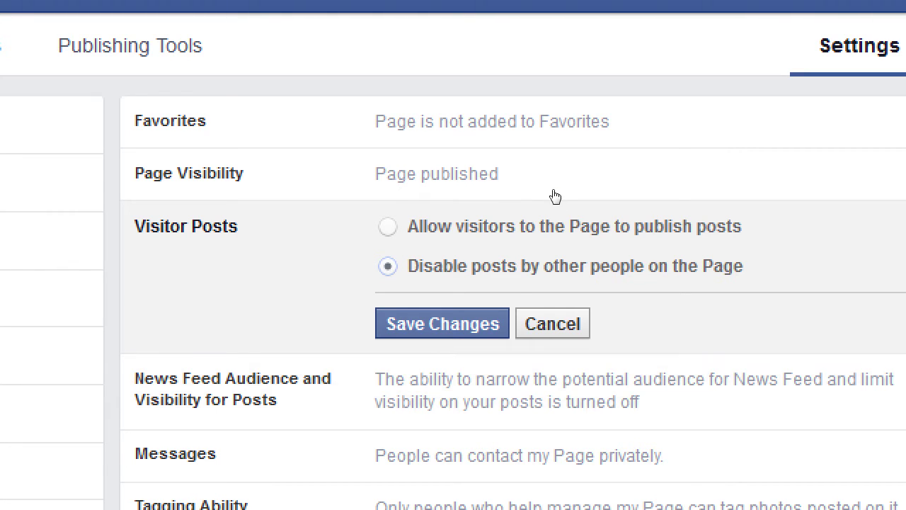
{"action": "key", "text": "Up"}
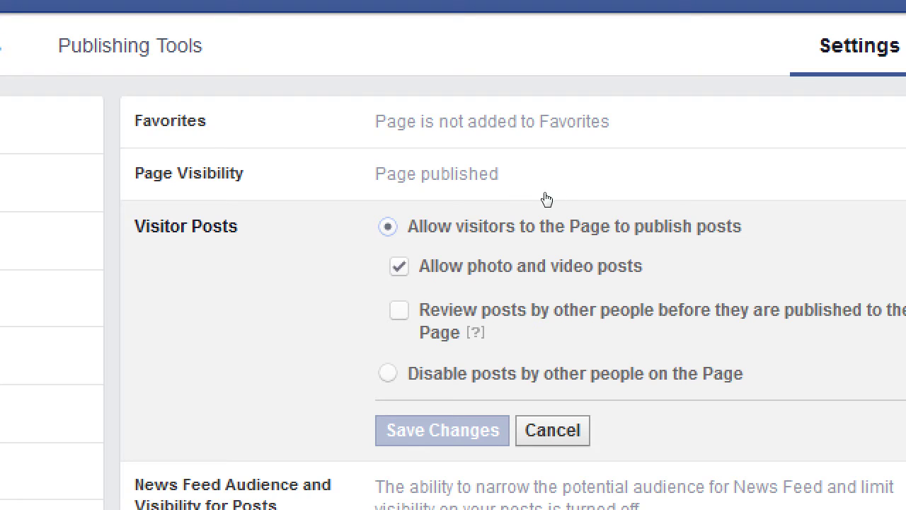
{"action": "key", "text": "Down"}
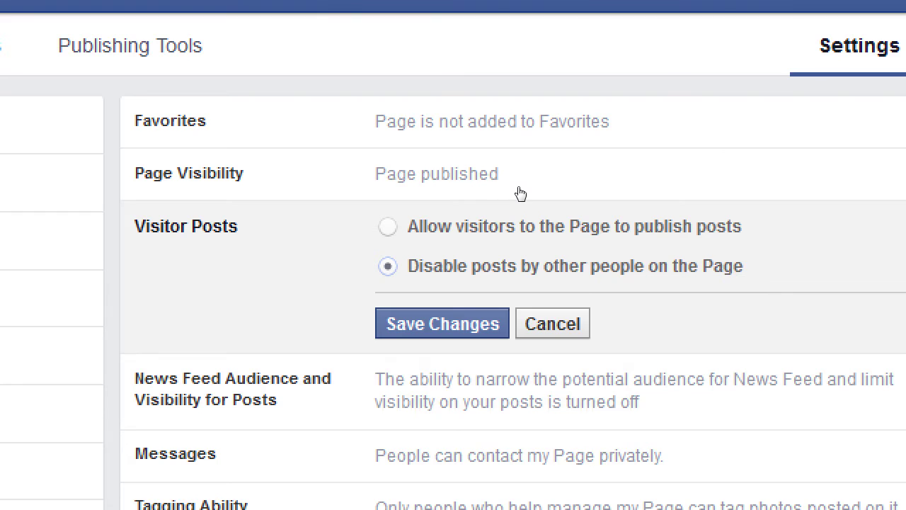
{"action": "key", "text": "Up"}
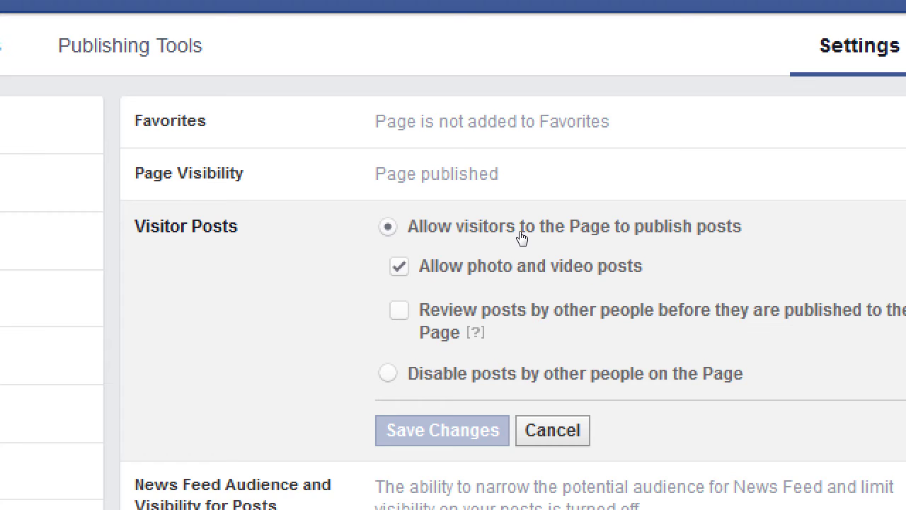
Step: Turn on review of visitors' posts before publishing and save Visitor Posts
{"action": "key", "text": "space"}
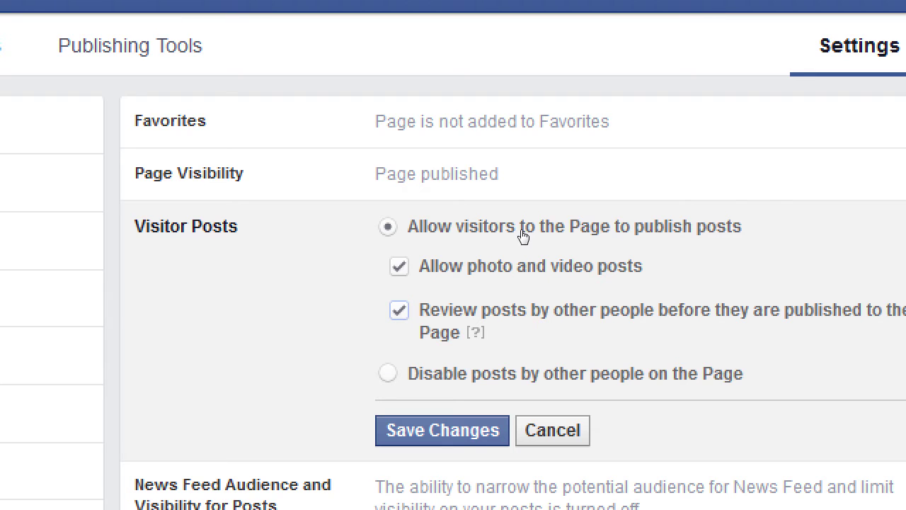
{"action": "key", "text": "Tab"}
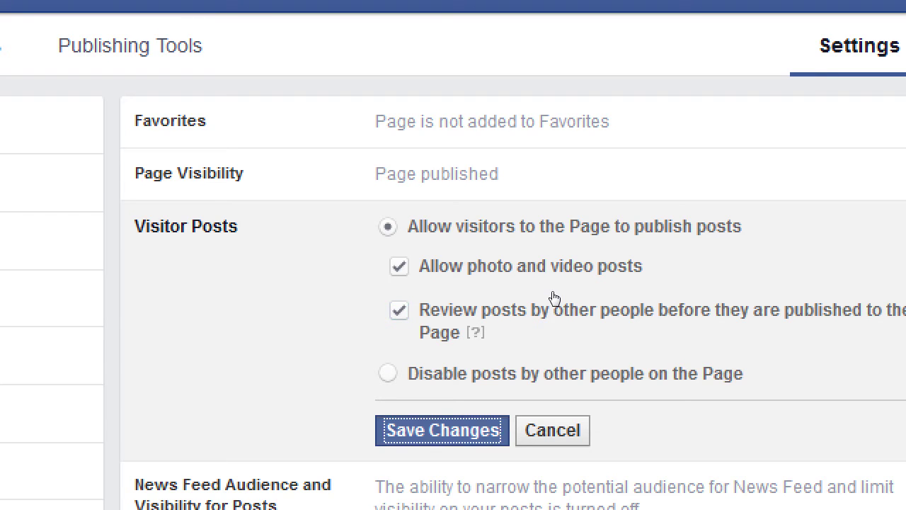
{"action": "key", "text": "Return"}
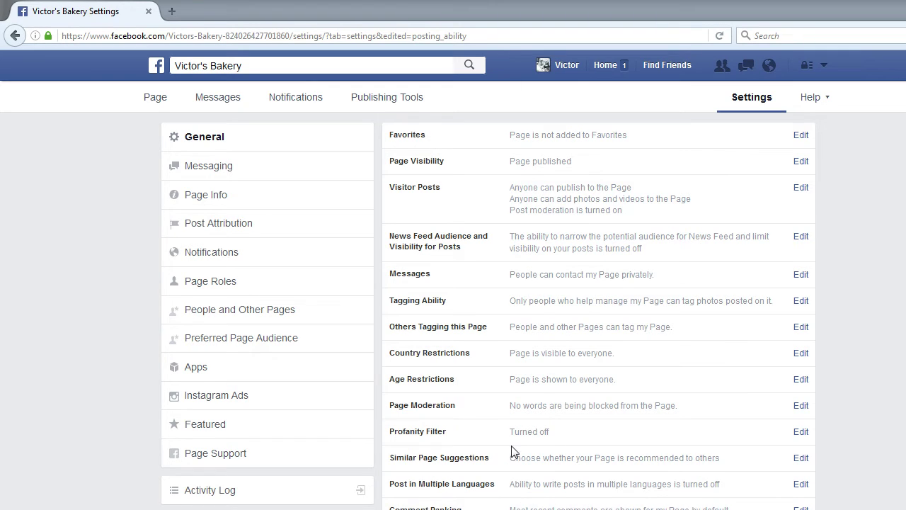
Step: Enable News Feed audience selection for posts and save, then go to Page Roles
{"action": "scroll", "coordinate": [498, 507], "scroll_direction": "down", "scroll_amount": 1}
{"action": "scroll", "coordinate": [498, 507], "scroll_direction": "down", "scroll_amount": 1}
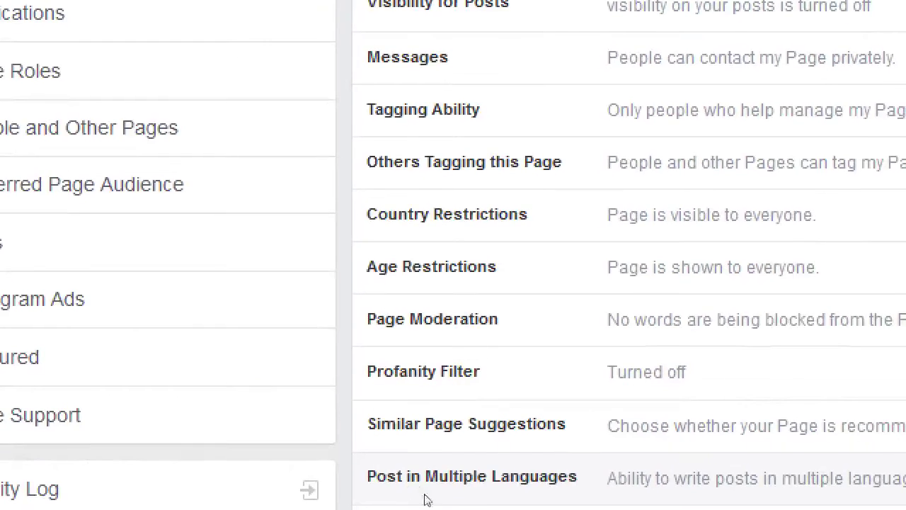
{"action": "scroll", "coordinate": [414, 489], "scroll_direction": "down", "scroll_amount": 2}
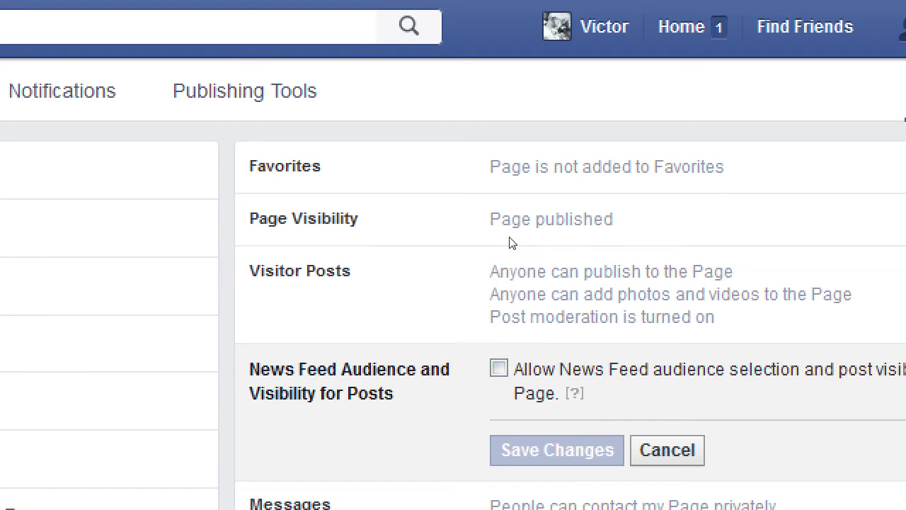
{"action": "key", "text": "space"}
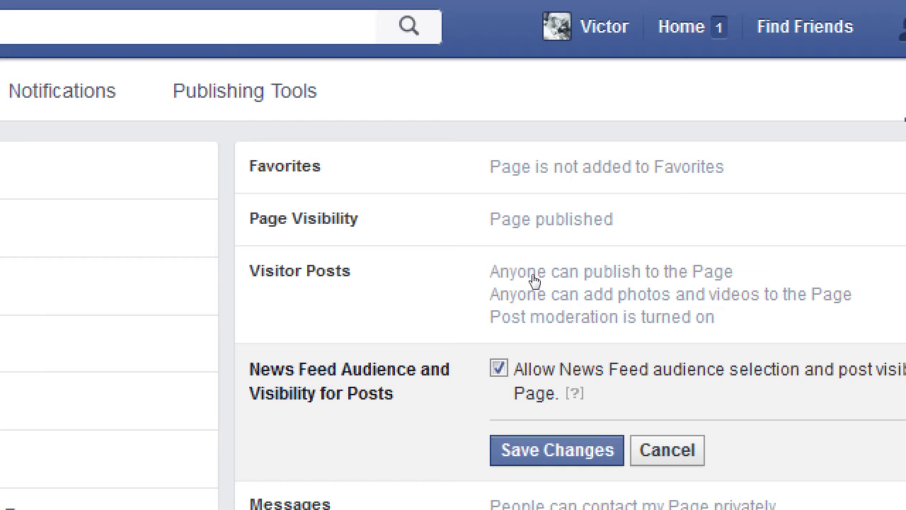
{"action": "key", "text": "Return"}
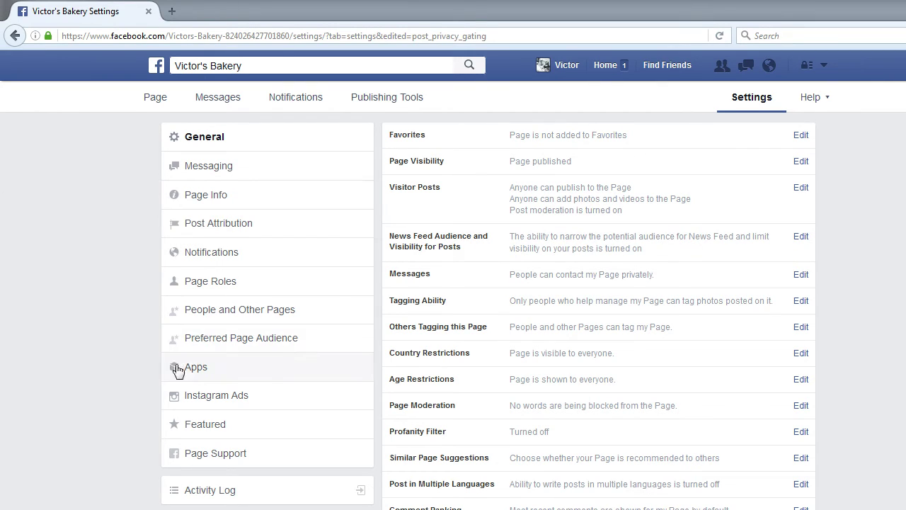
{"action": "left_click", "coordinate": [215, 290]}
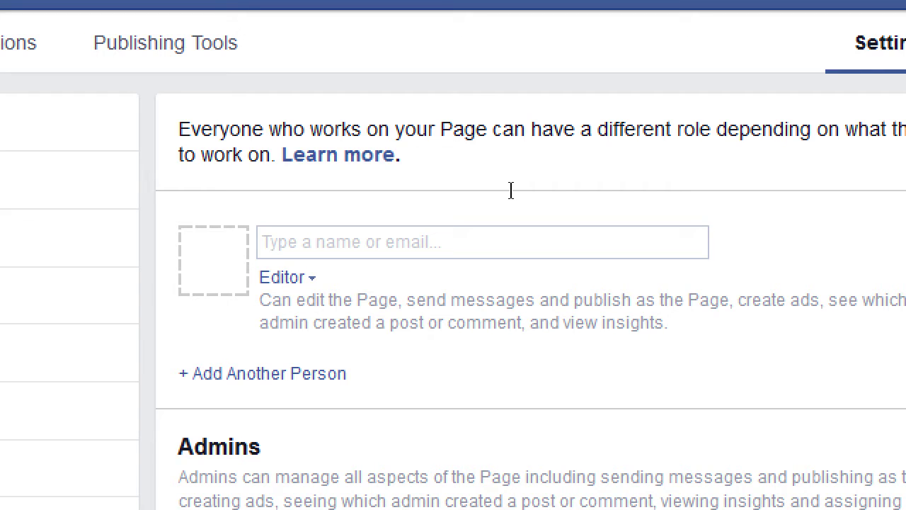
Step: Enter the new person's full name in the add-person field and move to the role dropdown
{"action": "type", "text": "Jo"}
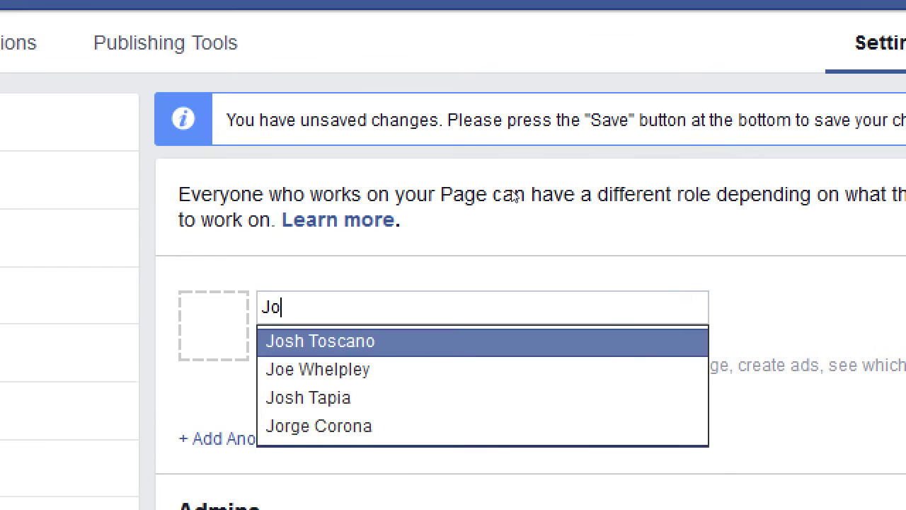
{"action": "type", "text": "hn Smith"}
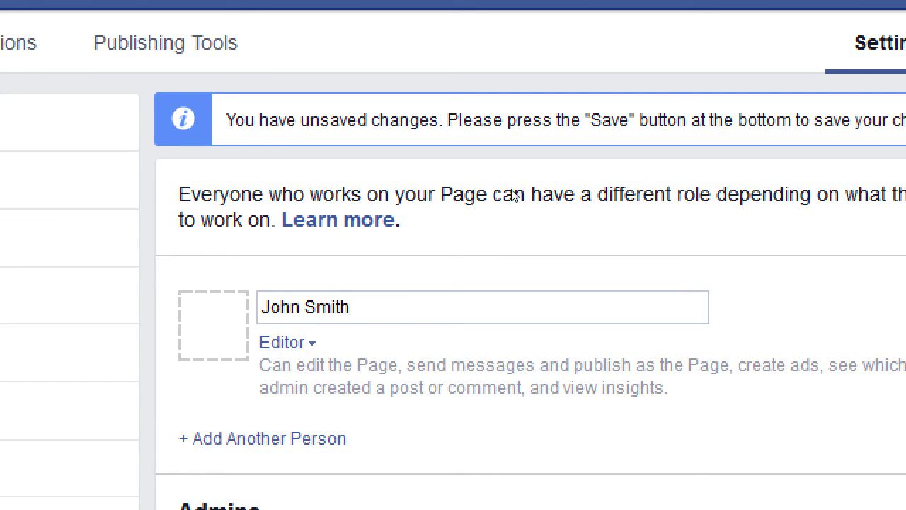
{"action": "key", "text": "Tab"}
Step: Try the Admin role, then the Analyst role, for the new person
{"action": "key", "text": "Return"}
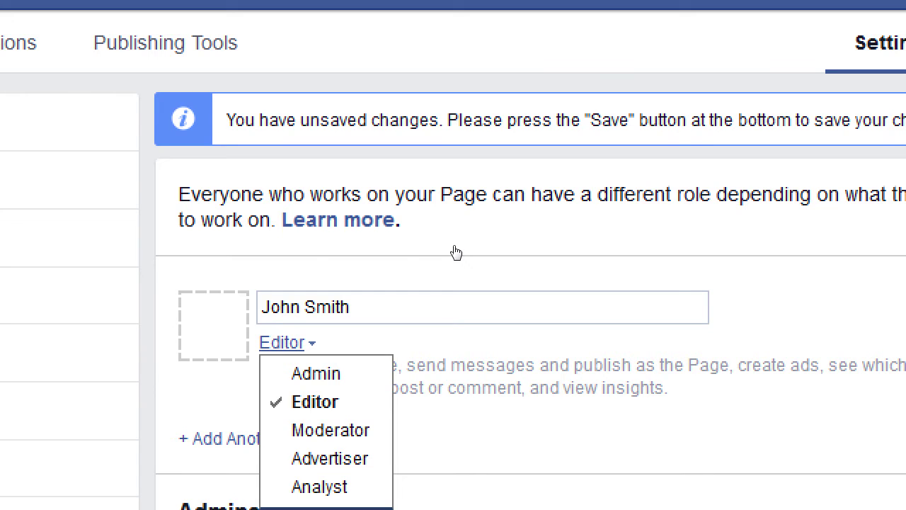
{"action": "key", "text": "Down"}
{"action": "key", "text": "Down"}
{"action": "key", "text": "Down"}
{"action": "key", "text": "Down"}
{"action": "key", "text": "Down"}
{"action": "key", "text": "Down"}
{"action": "key", "text": "Down"}
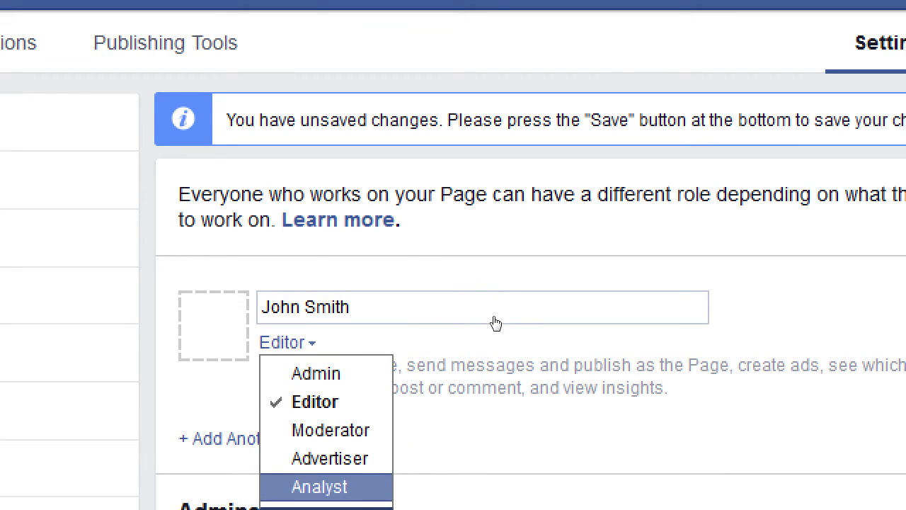
{"action": "key", "text": "Escape"}
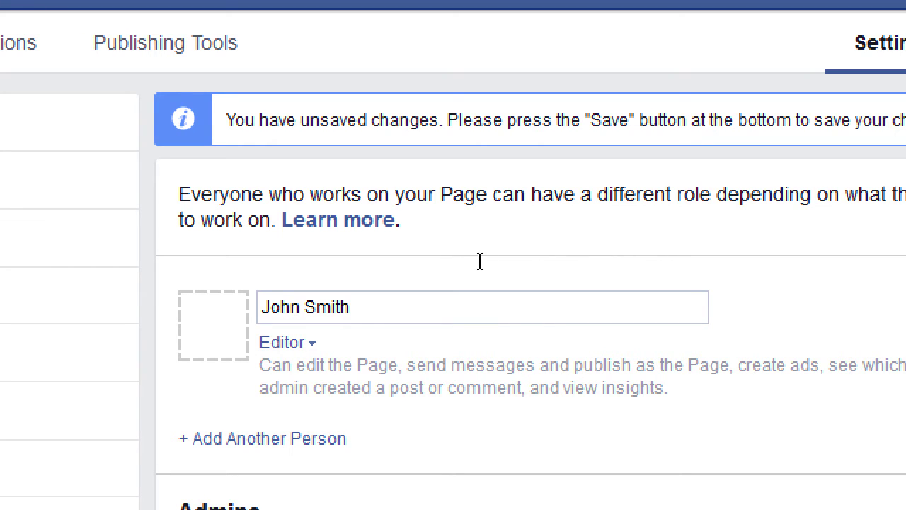
{"action": "key", "text": "Return"}
{"action": "key", "text": "Return"}
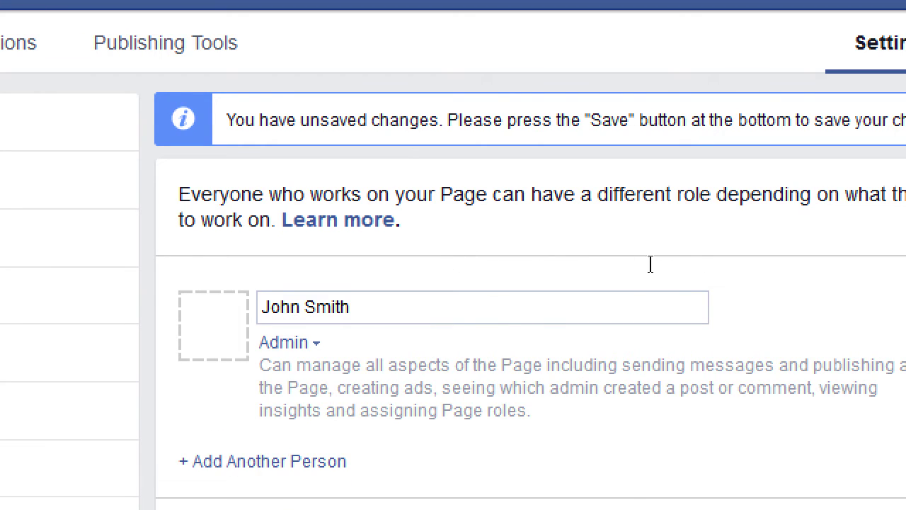
{"action": "key", "text": "Return"}
{"action": "key", "text": "Down"}
{"action": "key", "text": "Down"}
{"action": "key", "text": "Down"}
{"action": "key", "text": "Down"}
{"action": "key", "text": "Return"}
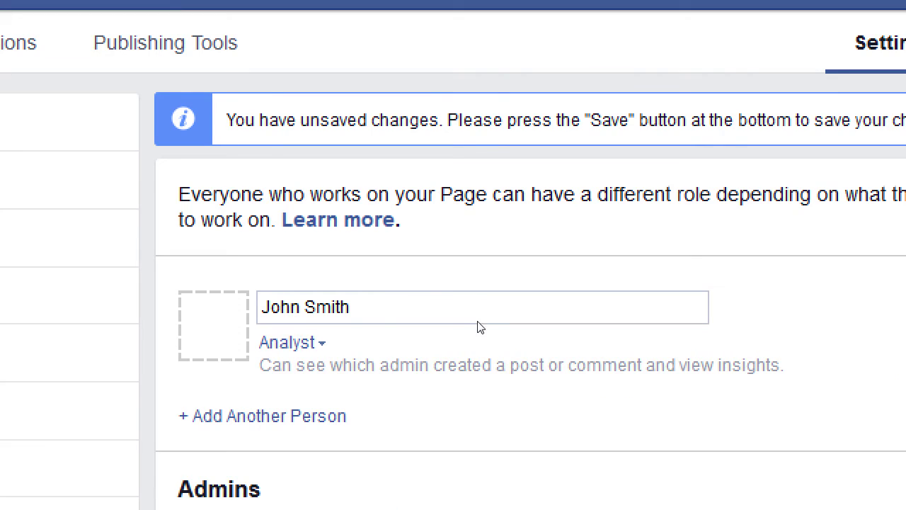
{"action": "key", "text": "Return"}
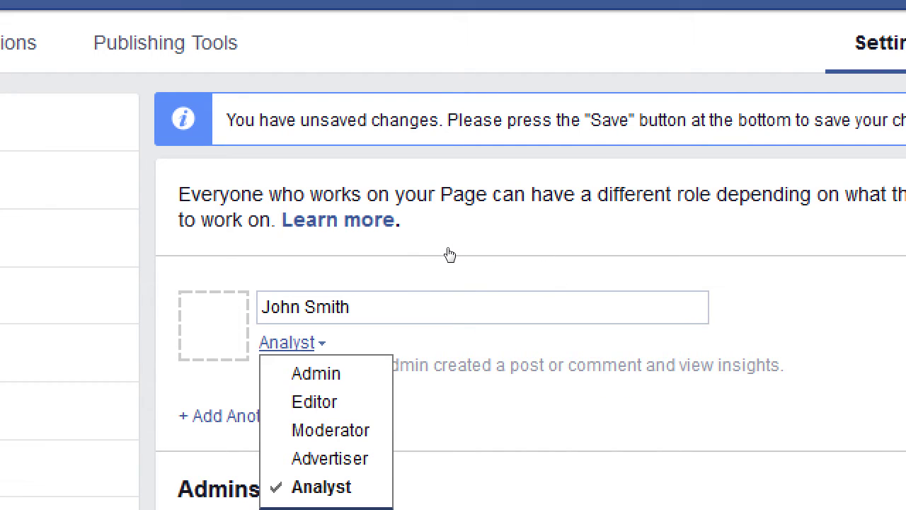
Step: Switch the role back to Editor, briefly to Admin, and finally Editor again
{"action": "key", "text": "Down"}
{"action": "key", "text": "Down"}
{"action": "key", "text": "Return"}
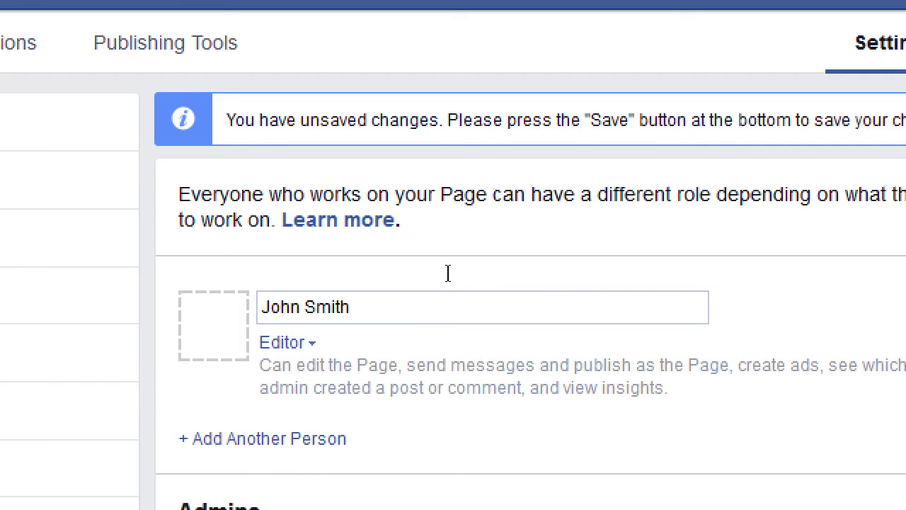
{"action": "key", "text": "Return"}
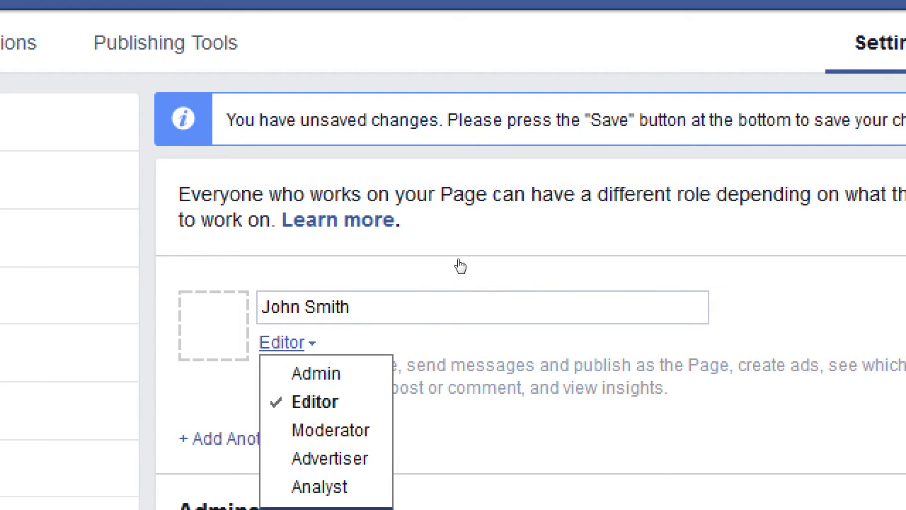
{"action": "key", "text": "Return"}
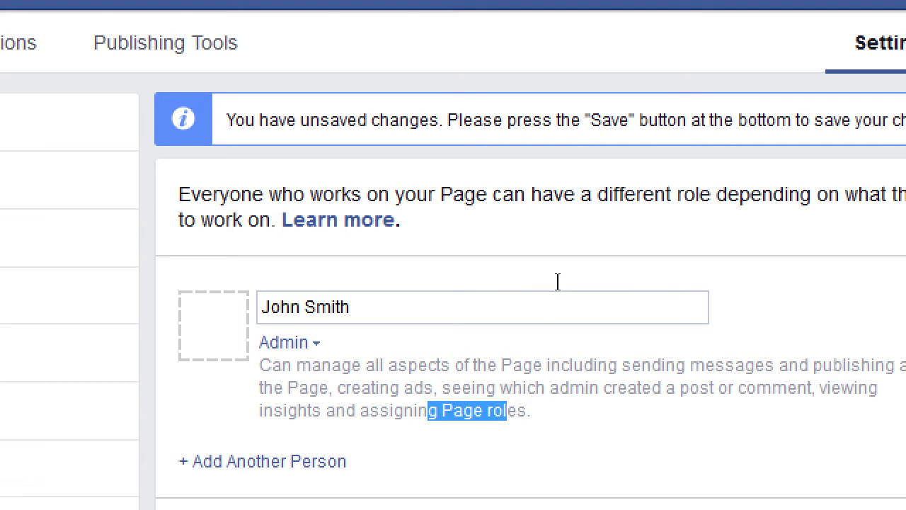
{"action": "key", "text": "space"}
{"action": "key", "text": "Down"}
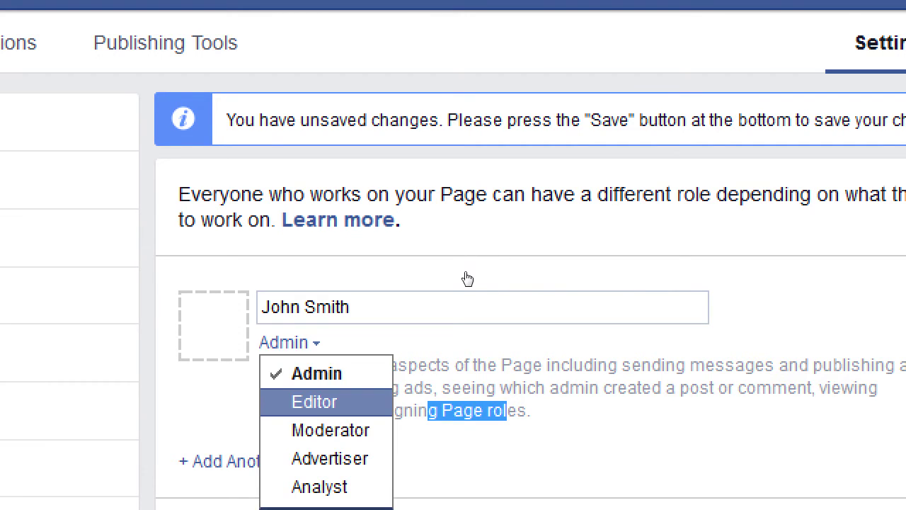
{"action": "key", "text": "Return"}
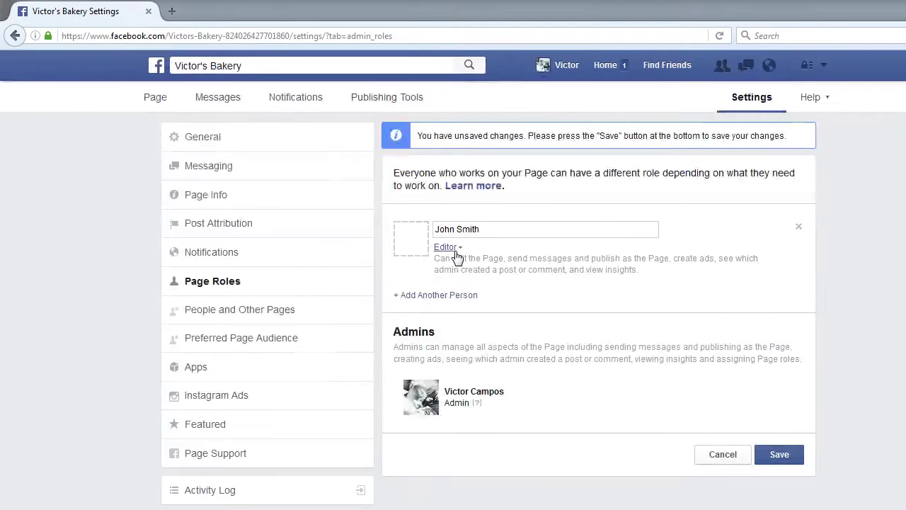
{"action": "key", "text": "ctrl+t"}
{"action": "type", "text": "mozilla.co"}
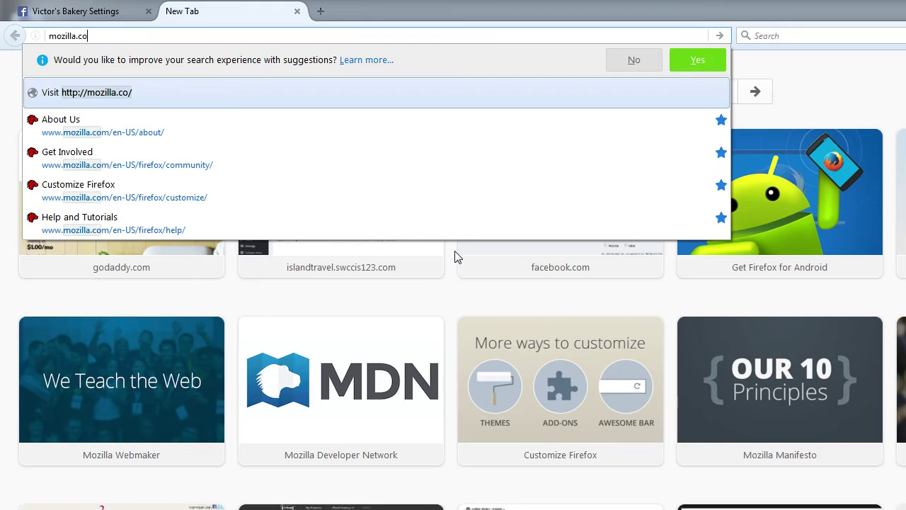
{"action": "key", "text": "Return"}
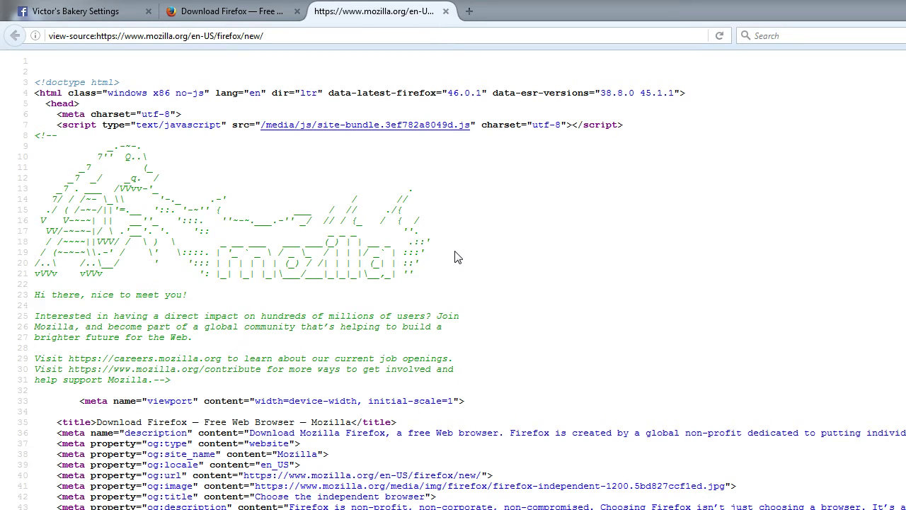
{"action": "key", "text": "ctrl+Page_Up"}
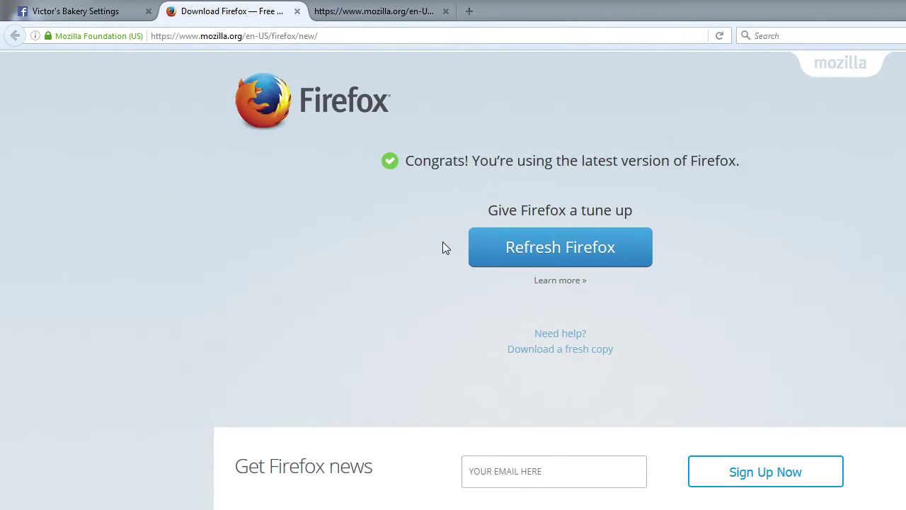
{"action": "scroll", "coordinate": [308, 157], "scroll_direction": "down", "scroll_amount": 2}
{"action": "scroll", "coordinate": [308, 156], "scroll_direction": "up", "scroll_amount": 2}
{"action": "key", "text": "ctrl+Page_Down"}
{"action": "left_click_drag", "start_coordinate": [425, 280], "coordinate": [4, 183]}
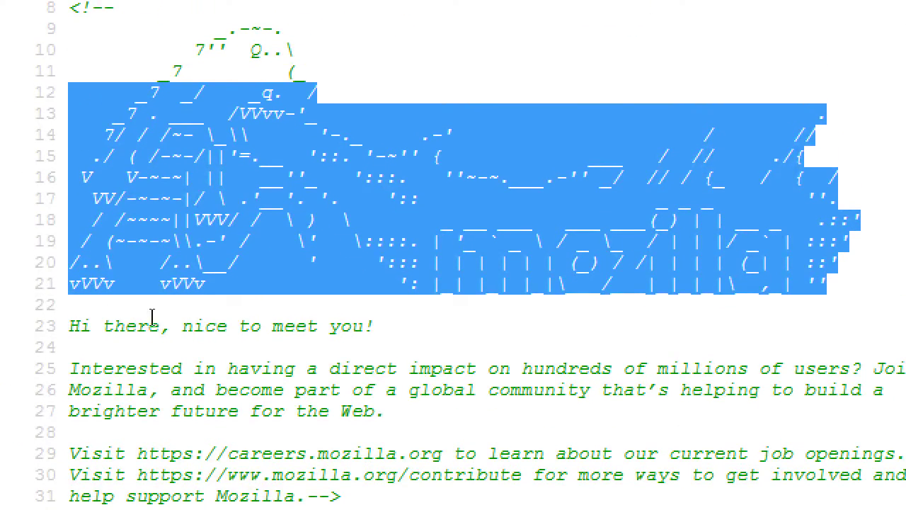
{"action": "left_click", "coordinate": [361, 320]}
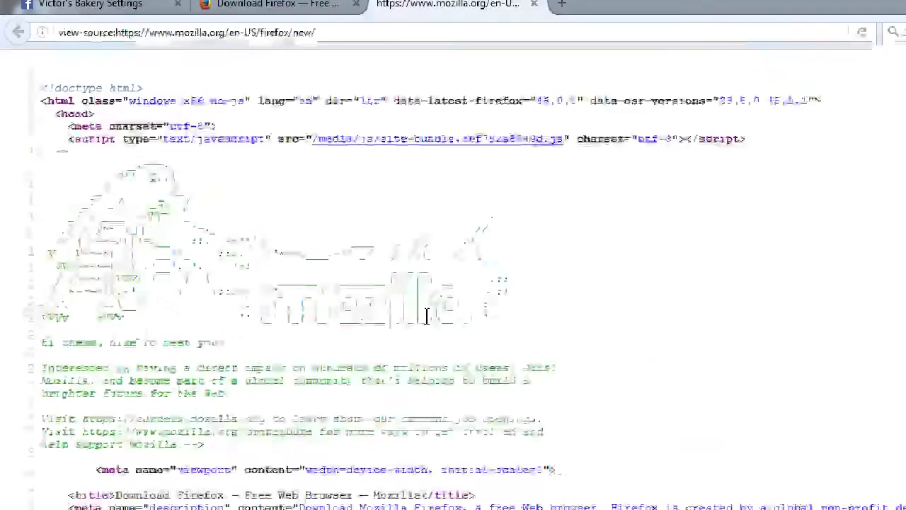
{"action": "key", "text": "ctrl+w"}
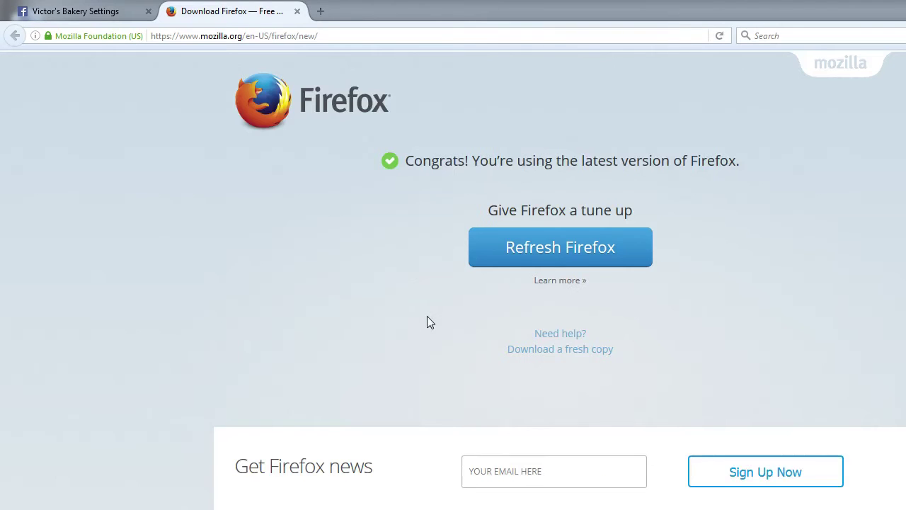
{"action": "key", "text": "ctrl+w"}
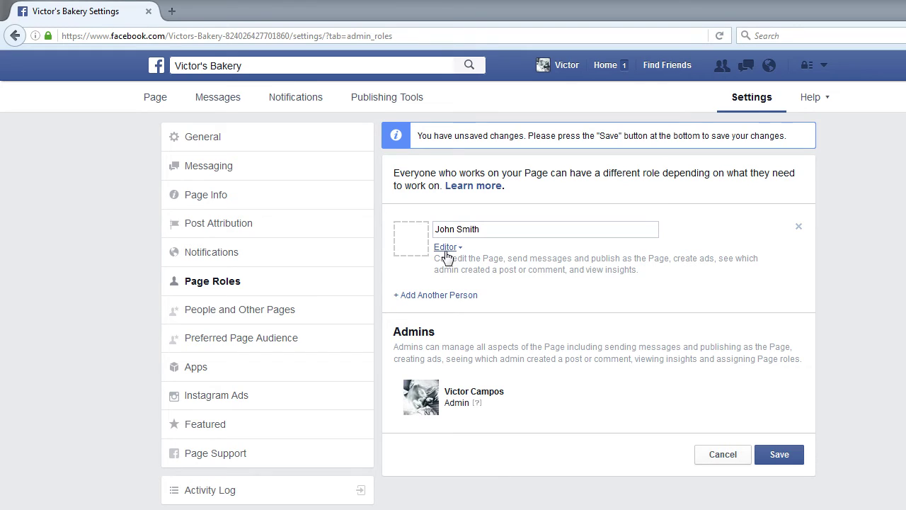
Step: Cancel the pending Editor entry and leave Page Roles unsaved for Instagram Ads settings
{"action": "left_click", "coordinate": [714, 455]}
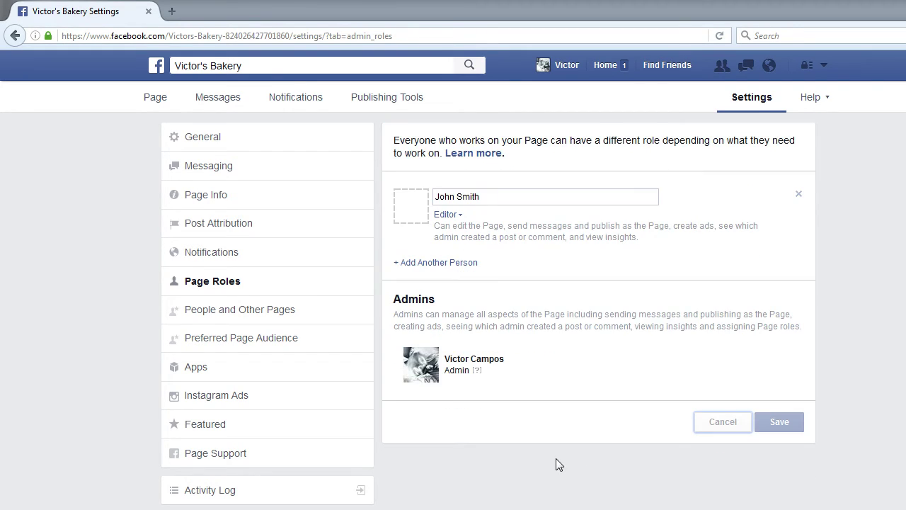
{"action": "left_click", "coordinate": [230, 401]}
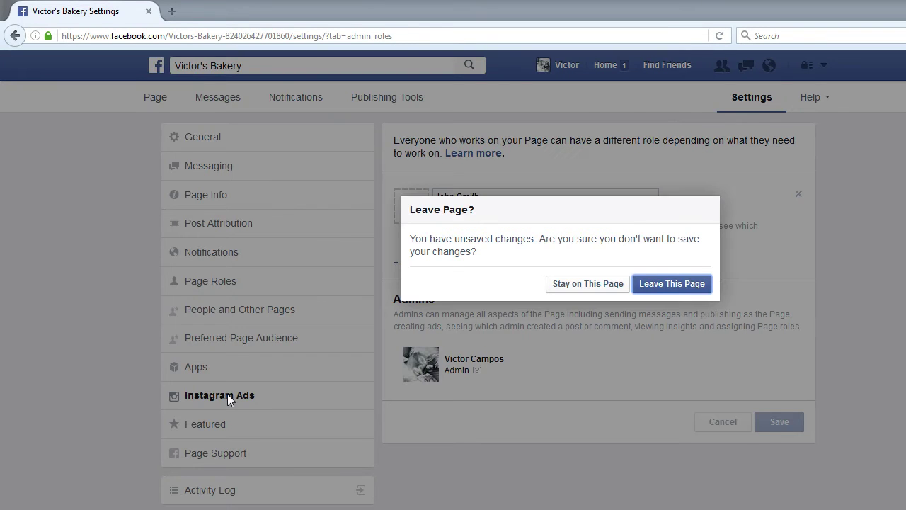
{"action": "left_click", "coordinate": [563, 283]}
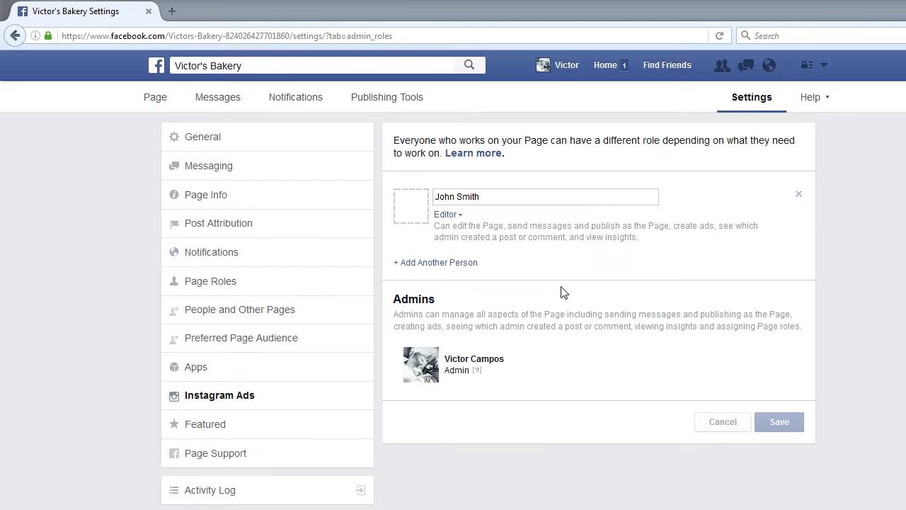
{"action": "left_click", "coordinate": [237, 397]}
{"action": "left_click", "coordinate": [656, 284]}
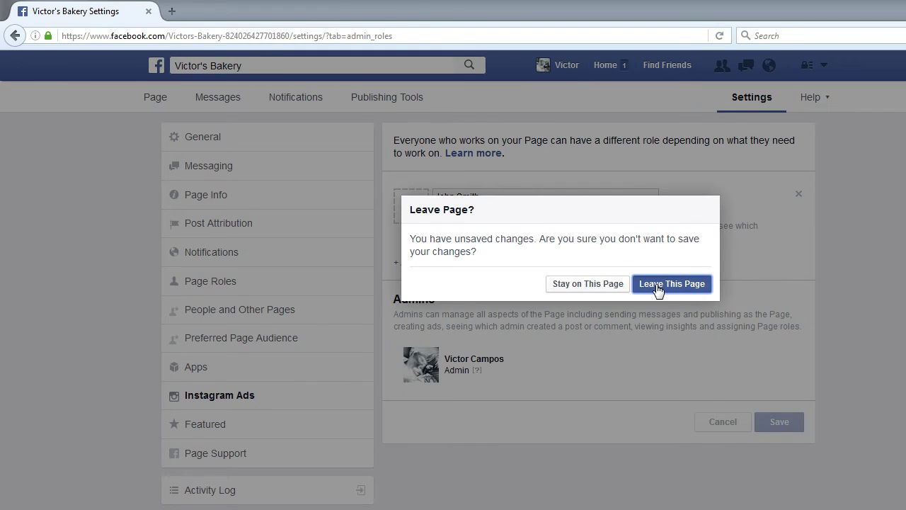
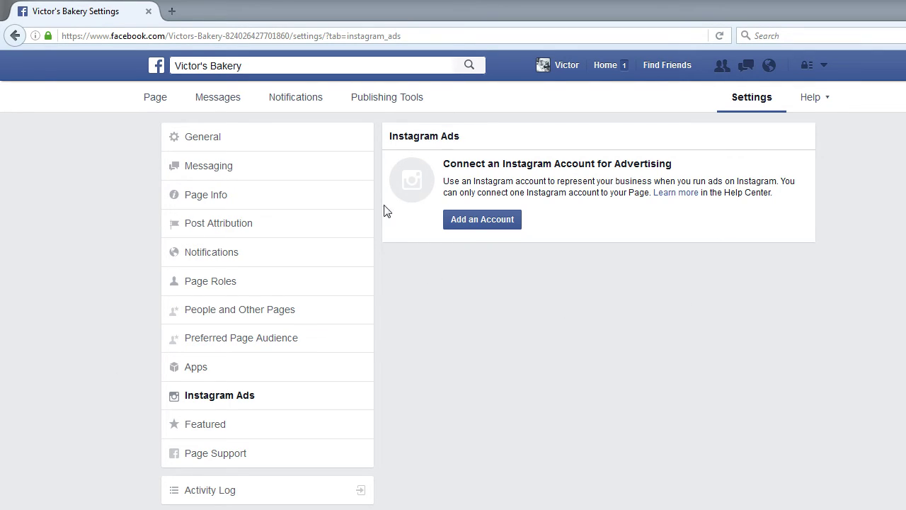
Step: Go back to Victor's Bakery's Page timeline using the Page tab
{"action": "left_click", "coordinate": [162, 101]}
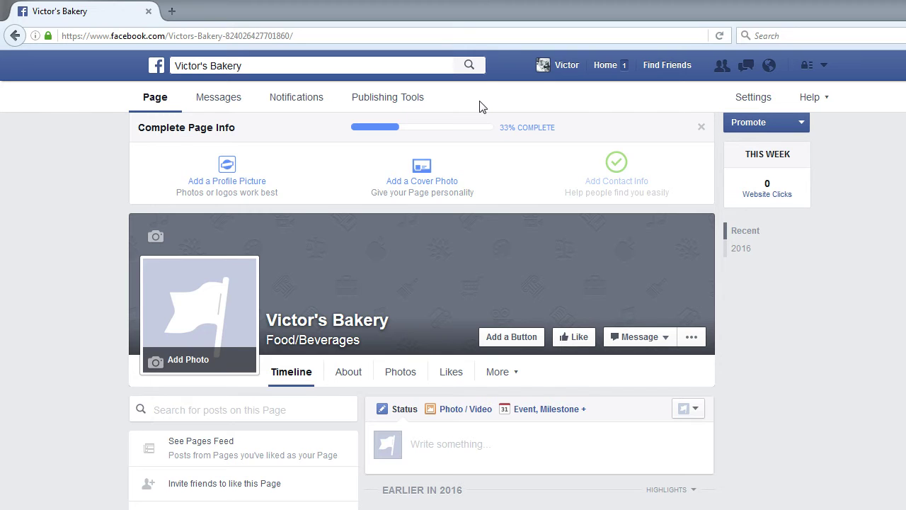
Step: Reload the timeline, check the empty Messages inbox, then view the empty Notifications list
{"action": "left_click", "coordinate": [141, 102]}
{"action": "left_click", "coordinate": [216, 105]}
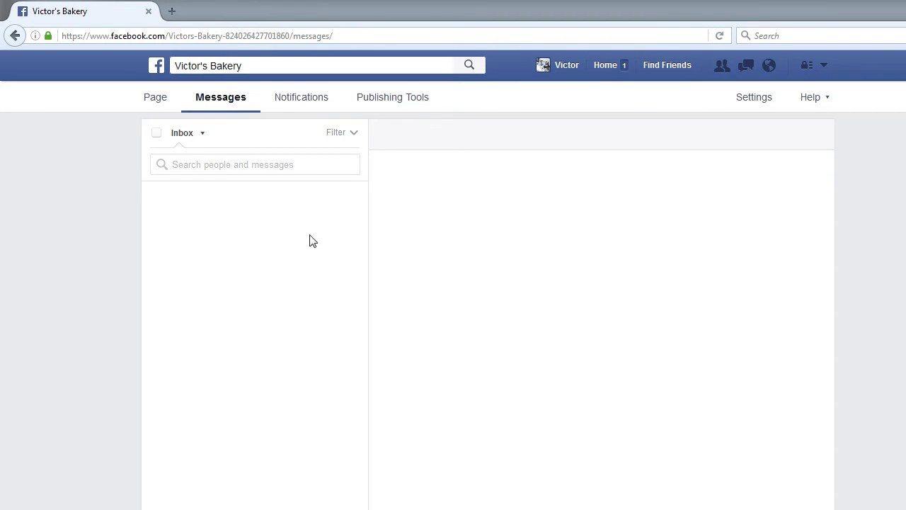
{"action": "left_click", "coordinate": [298, 99]}
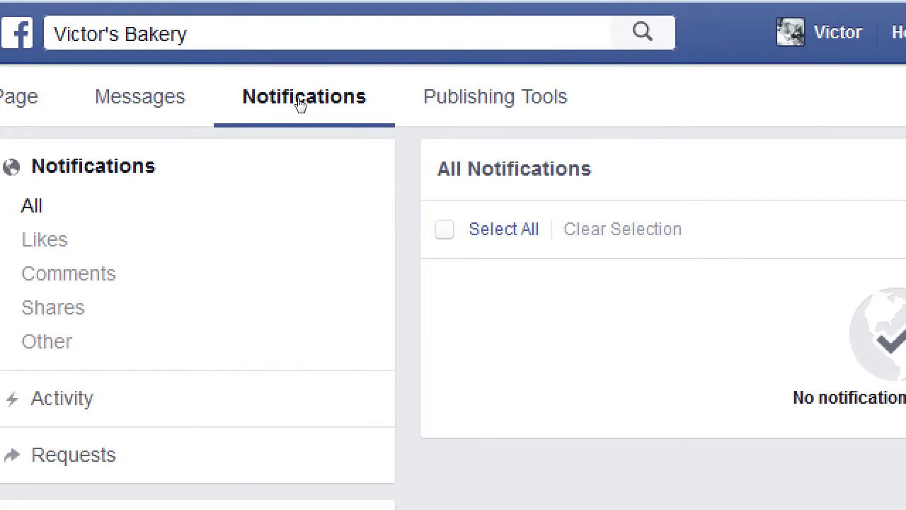
Step: Refresh Notifications, then view Publishing Tools, which lists no published posts
{"action": "left_click", "coordinate": [300, 97]}
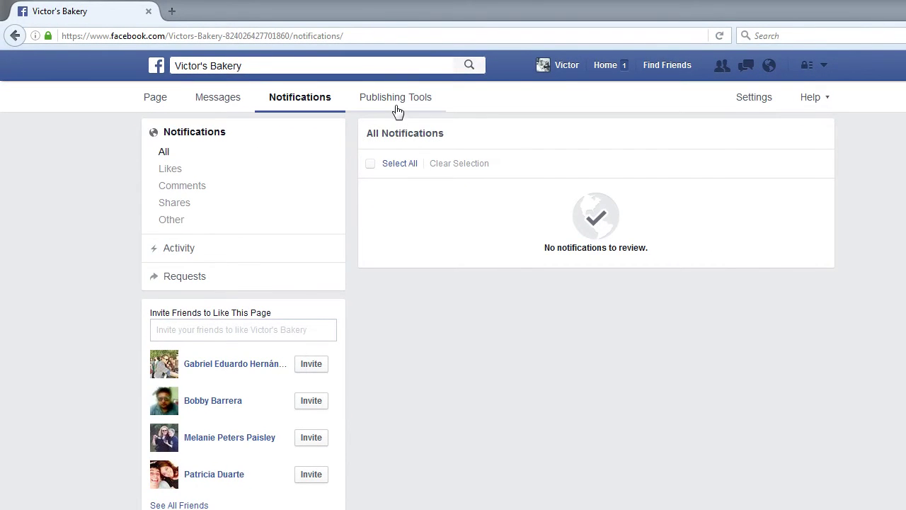
{"action": "left_click", "coordinate": [397, 109]}
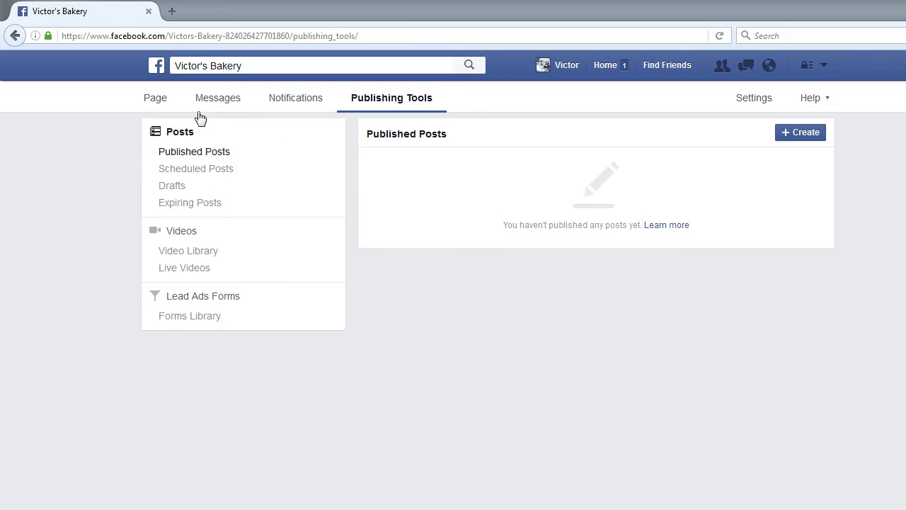
Step: On the timeline, try the post scheduling clock, then view the Page's General settings
{"action": "left_click", "coordinate": [156, 103]}
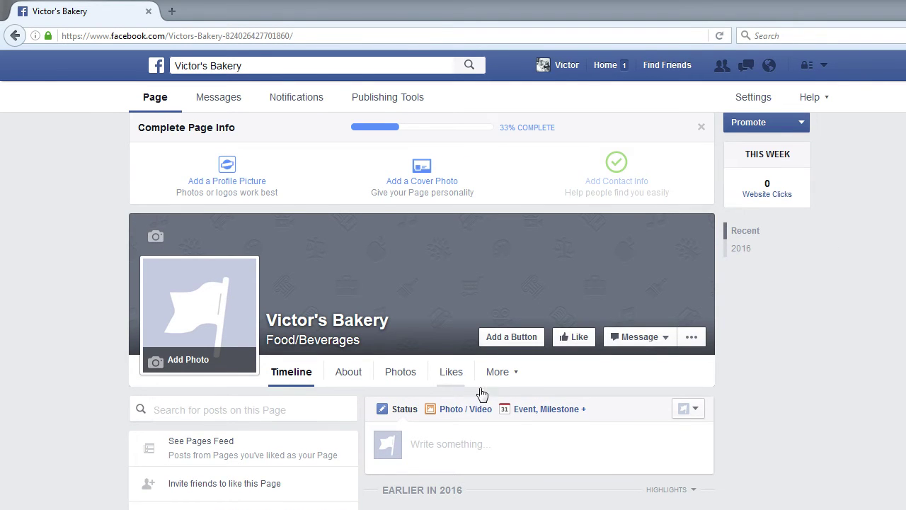
{"action": "left_click", "coordinate": [553, 436]}
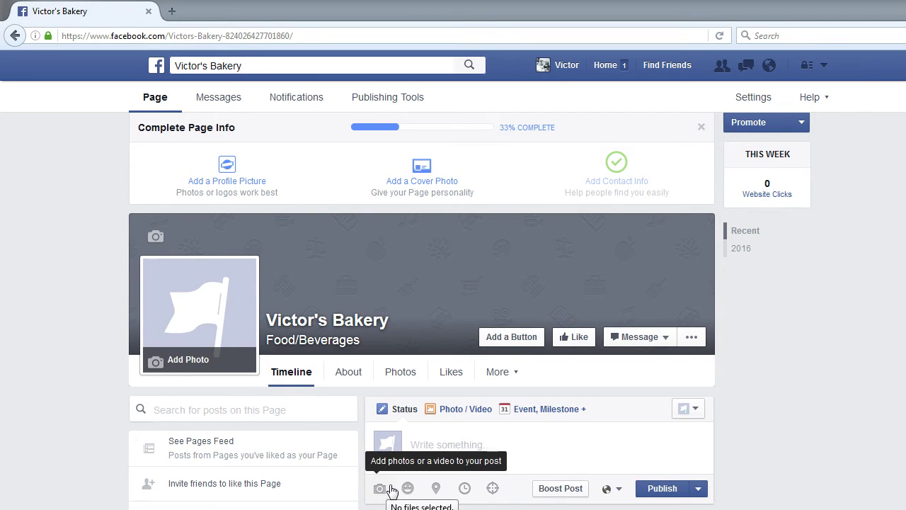
{"action": "left_click", "coordinate": [466, 488]}
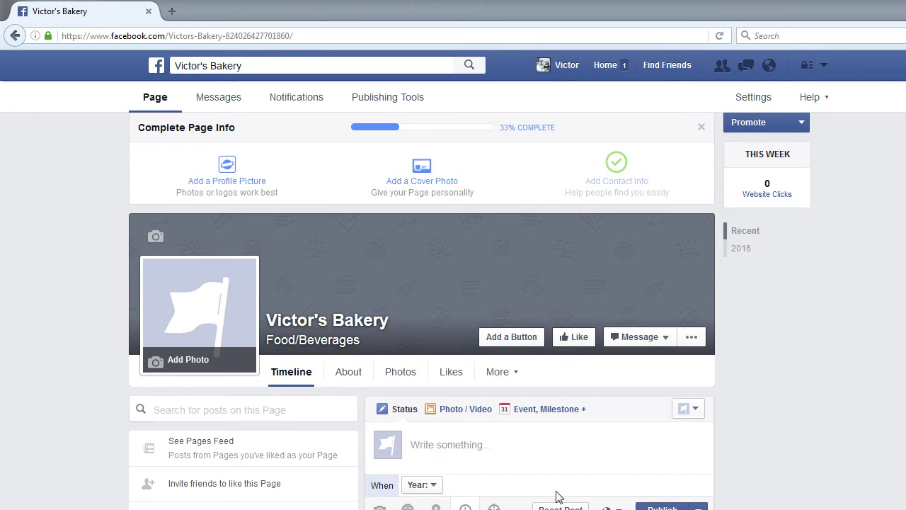
{"action": "left_click", "coordinate": [756, 99]}
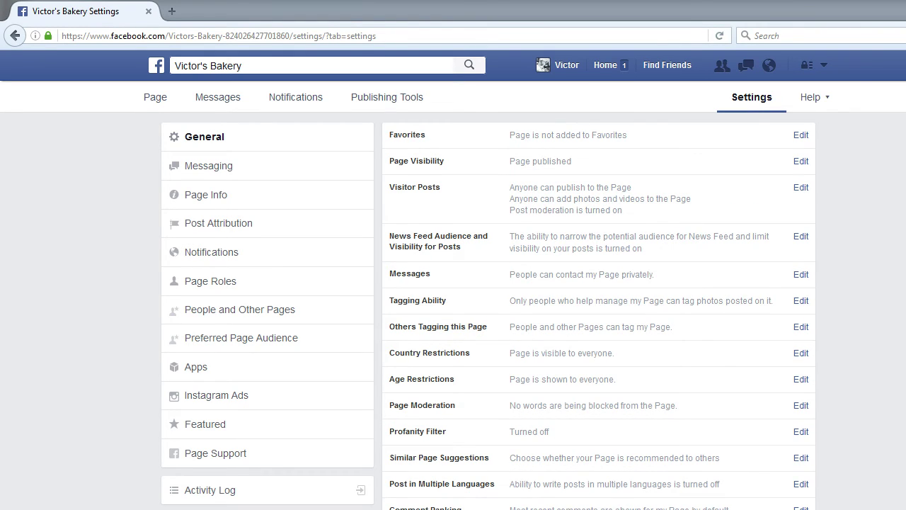
Step: Review the Post Attribution settings, then return to the Page timeline
{"action": "scroll", "coordinate": [489, 311], "scroll_direction": "down", "scroll_amount": 1}
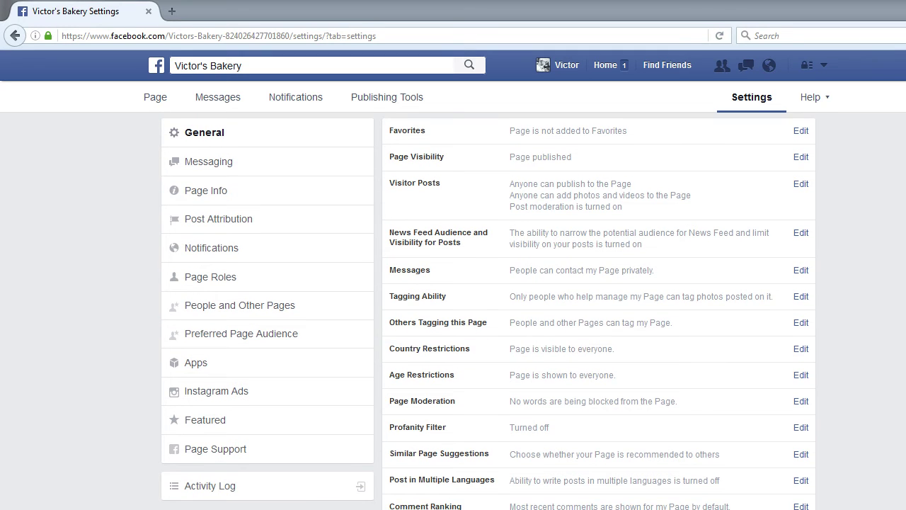
{"action": "scroll", "coordinate": [338, 318], "scroll_direction": "up", "scroll_amount": 1}
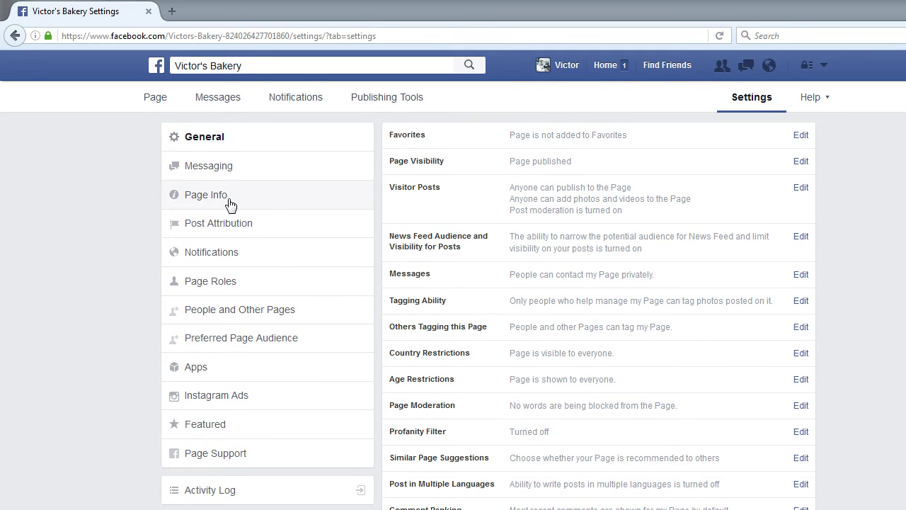
{"action": "left_click", "coordinate": [234, 228]}
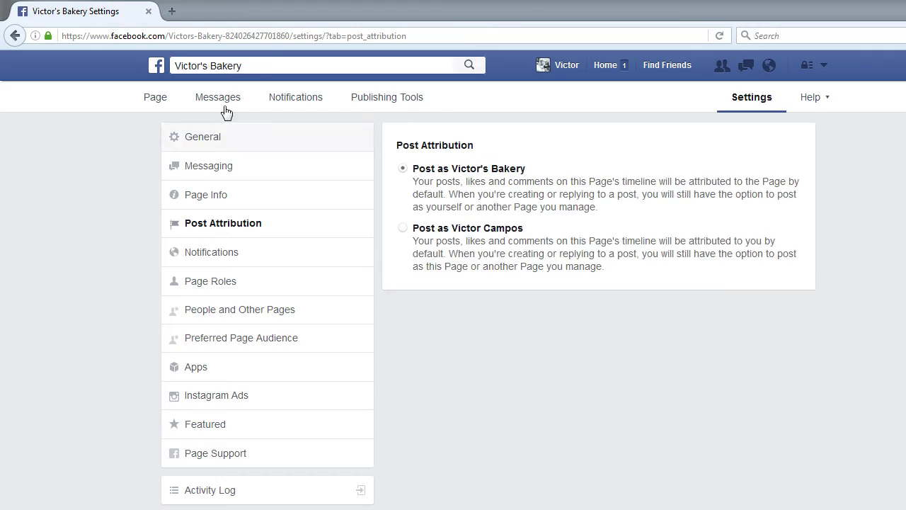
{"action": "left_click", "coordinate": [159, 106]}
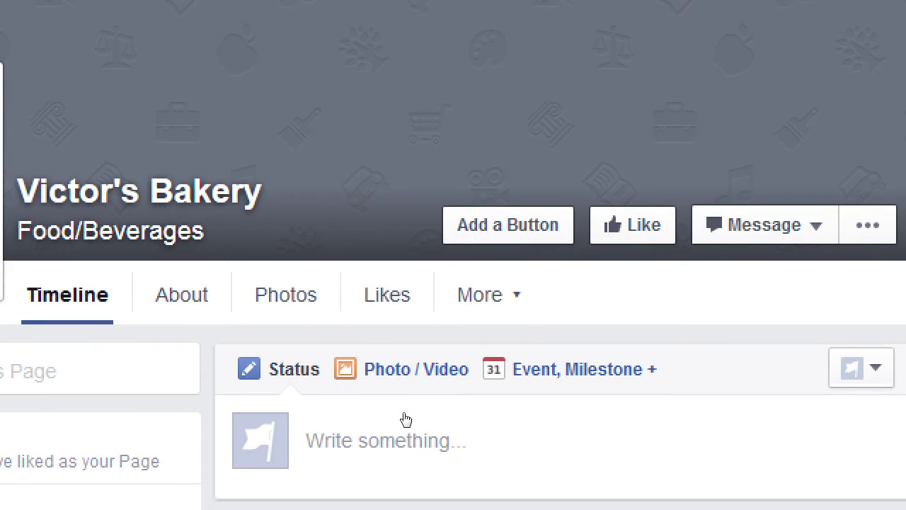
Step: Clear the junk text from a new status and enter the vmcampos.com/blog/comic-con-bingo link
{"action": "left_click", "coordinate": [425, 442]}
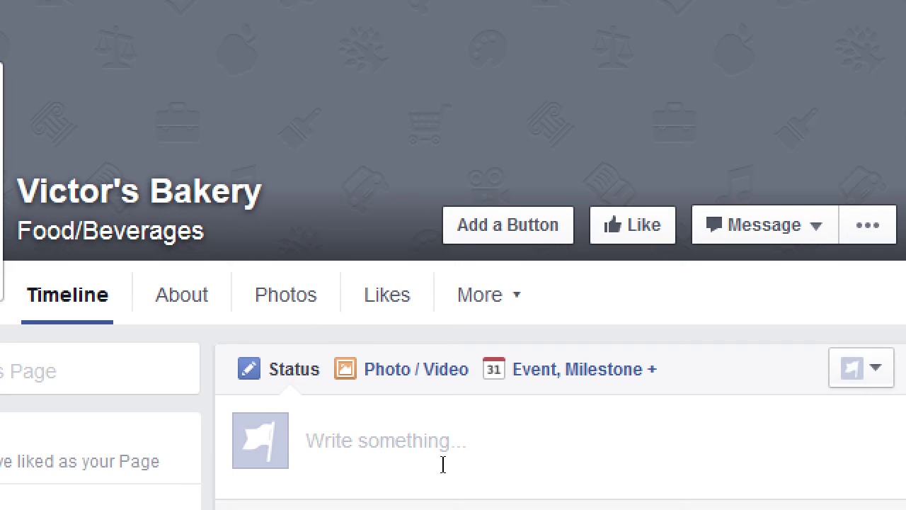
{"action": "type", "text": "xcvcvxcxxcvxcv"}
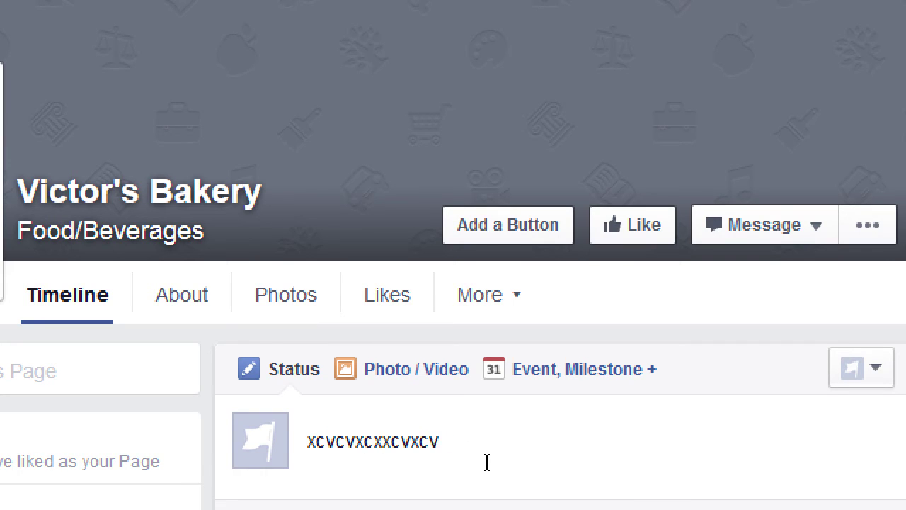
{"action": "key", "text": "ctrl+a"}
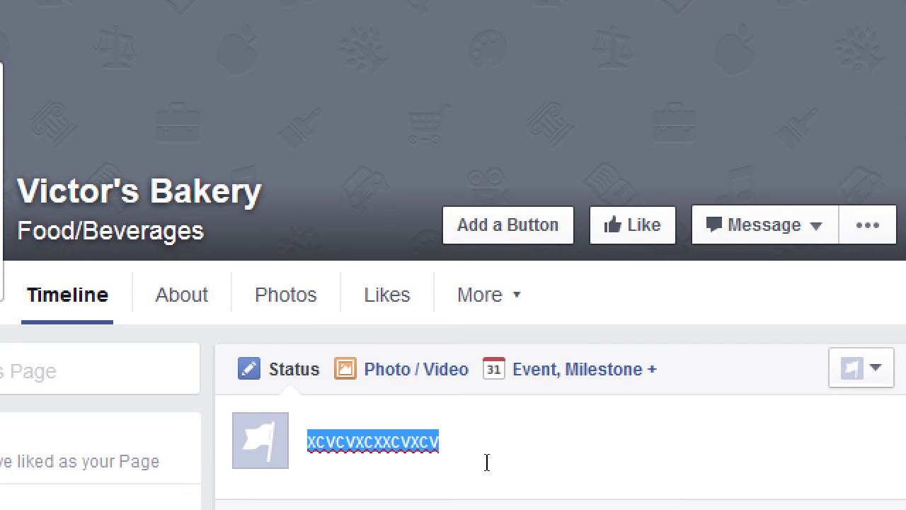
{"action": "type", "text": "http:"}
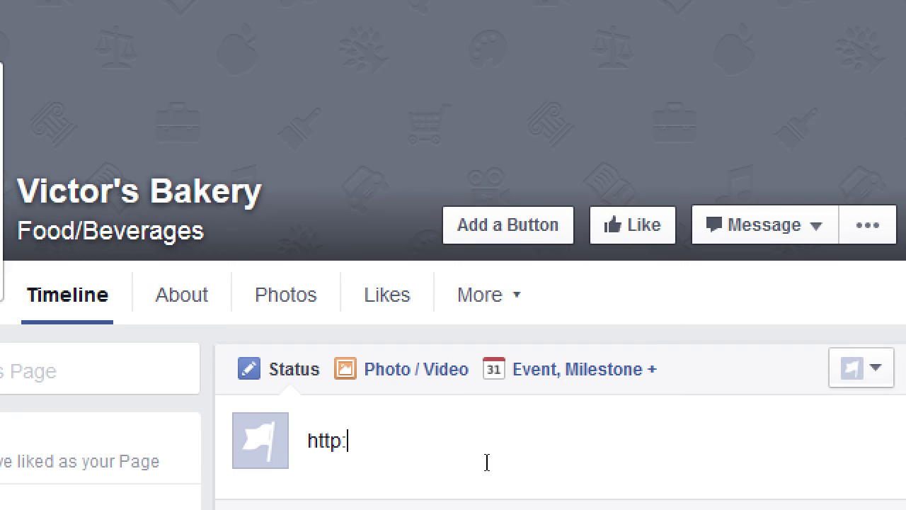
{"action": "type", "text": "//vmcampos.c"}
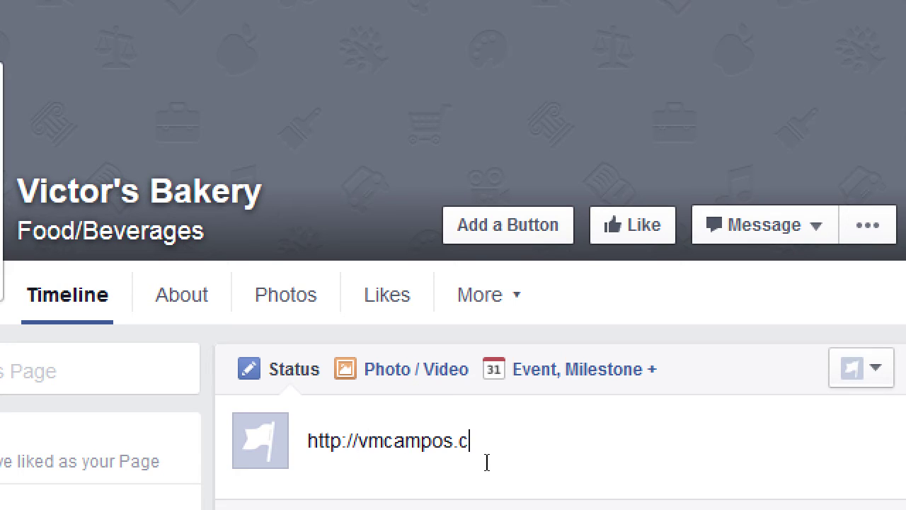
{"action": "type", "text": "om/blog/comic-c"}
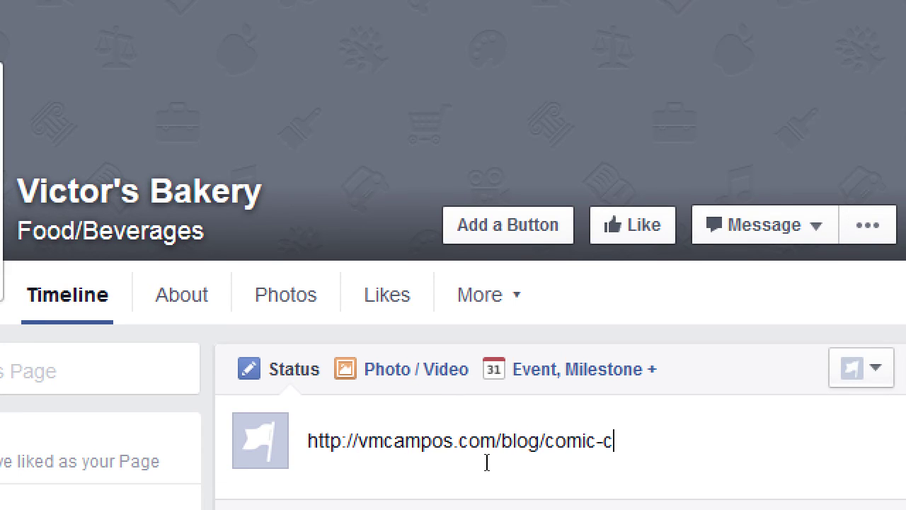
{"action": "type", "text": "on-bingo"}
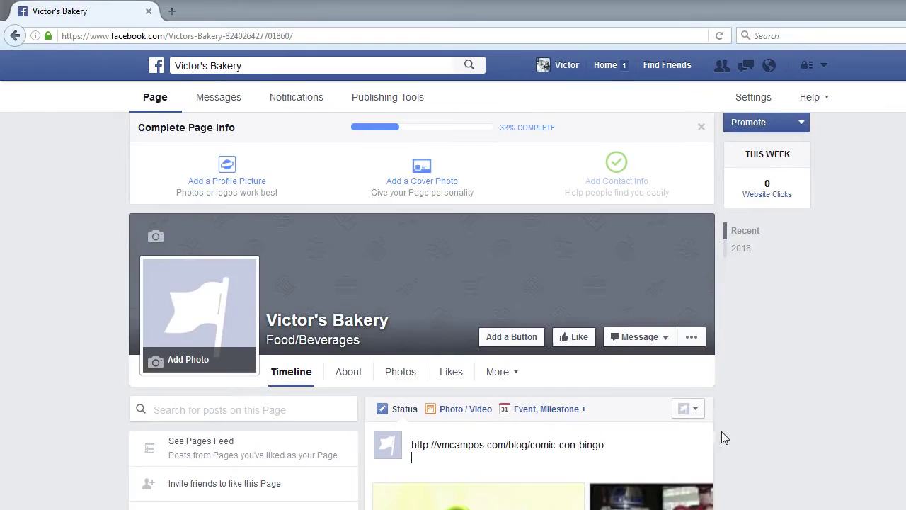
Step: Dismiss the preview-image tip and delete the URL text, keeping the Comic-Con Bingo 2013 preview
{"action": "scroll", "coordinate": [722, 431], "scroll_direction": "down", "scroll_amount": 3}
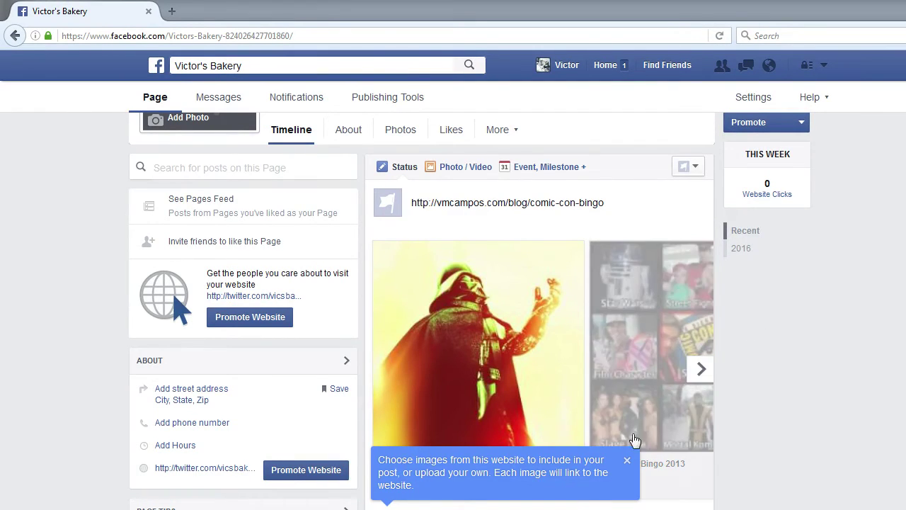
{"action": "left_click", "coordinate": [627, 460]}
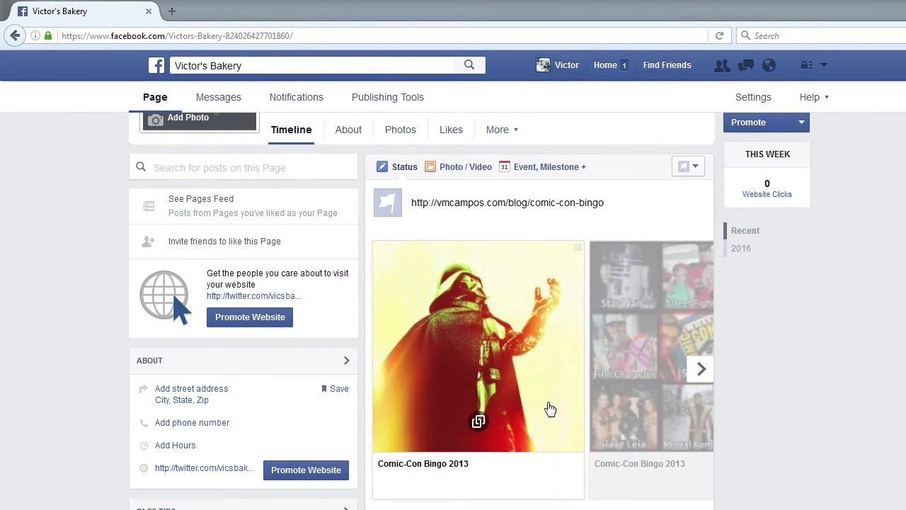
{"action": "scroll", "coordinate": [613, 452], "scroll_direction": "down", "scroll_amount": 4}
{"action": "scroll", "coordinate": [597, 448], "scroll_direction": "up", "scroll_amount": 4}
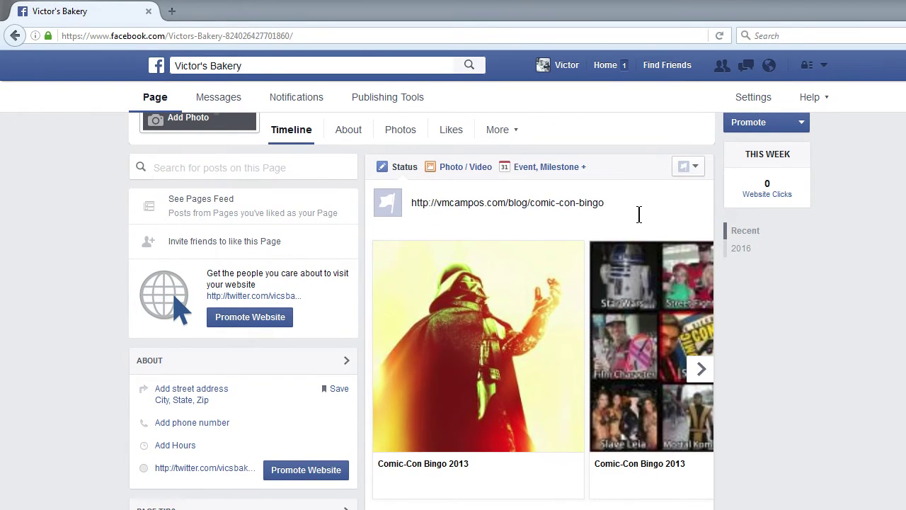
{"action": "left_click_drag", "start_coordinate": [639, 207], "coordinate": [333, 196]}
{"action": "key", "text": "BackSpace"}
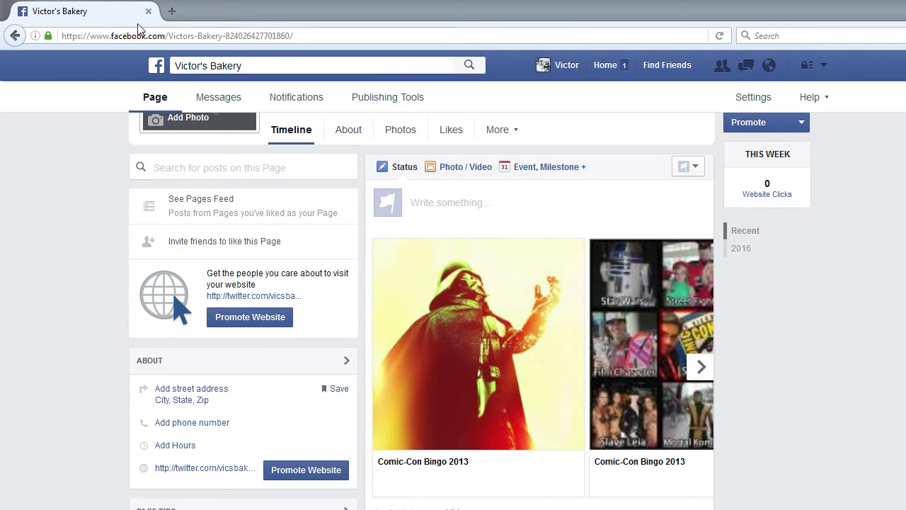
Step: Discard the link draft by reloading, then show the upload, album, carousel and slideshow options
{"action": "left_click", "coordinate": [718, 35]}
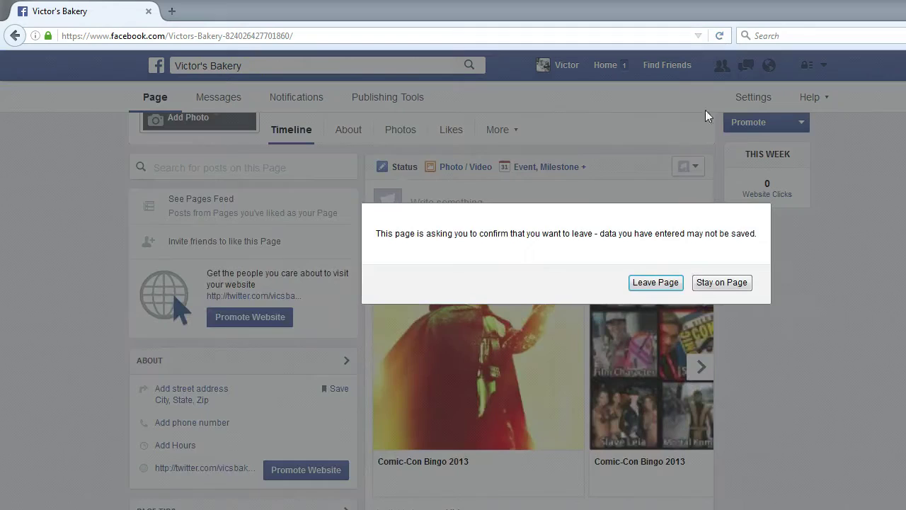
{"action": "left_click", "coordinate": [663, 284]}
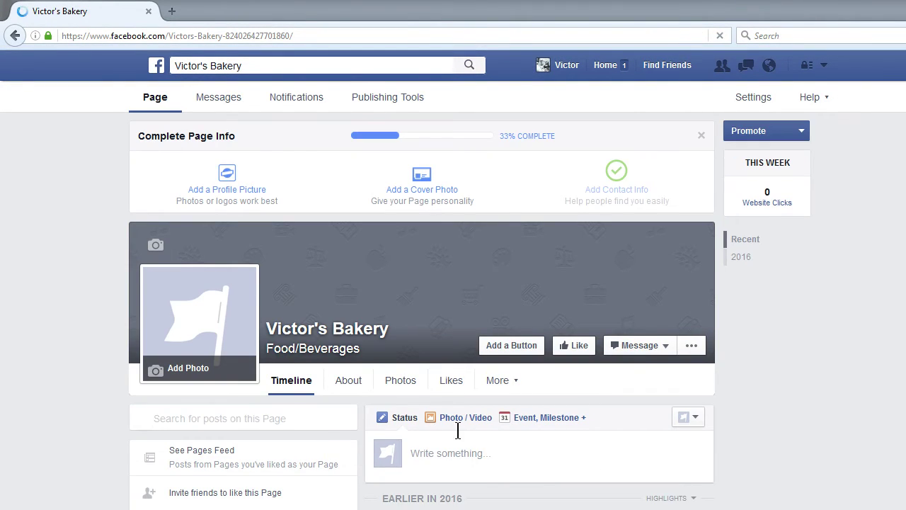
{"action": "left_click", "coordinate": [456, 421]}
{"action": "scroll", "coordinate": [457, 439], "scroll_direction": "down", "scroll_amount": 4}
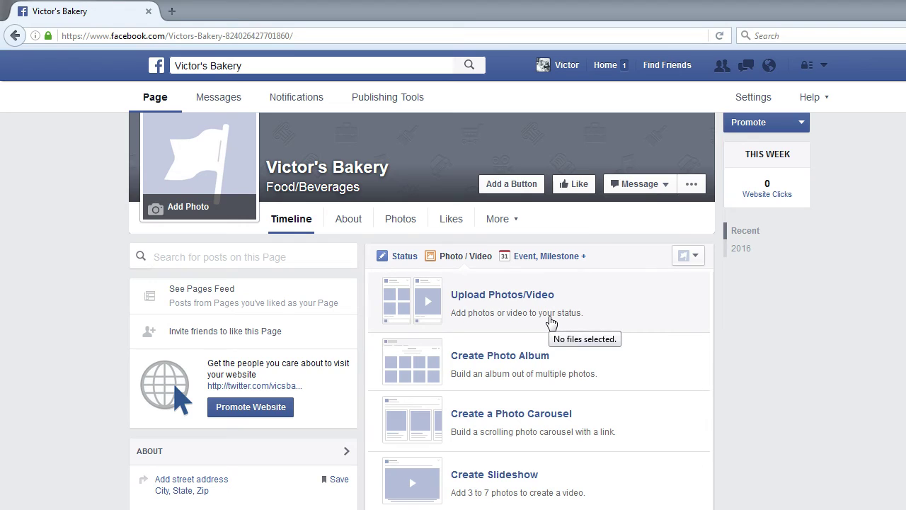
Step: Show the Event, Milestone and Note choices, preview the new-event form, then close it
{"action": "left_click", "coordinate": [542, 262]}
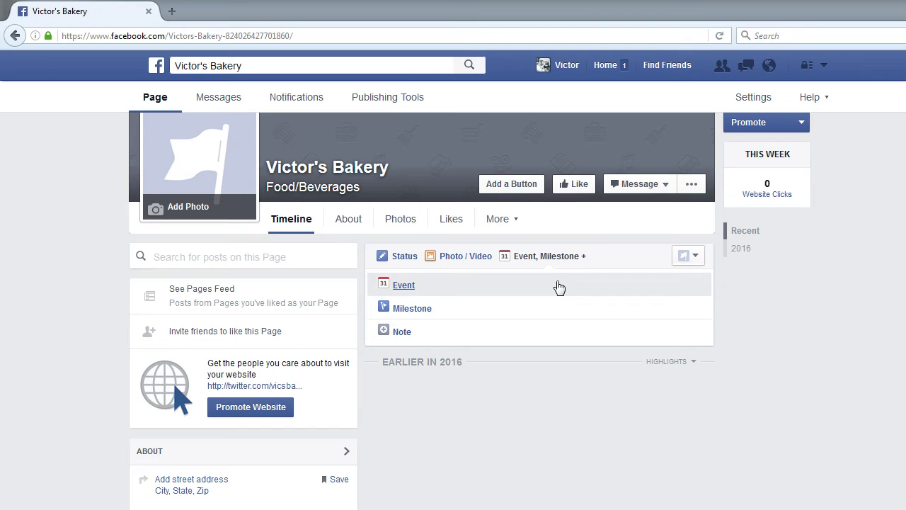
{"action": "left_click", "coordinate": [404, 284]}
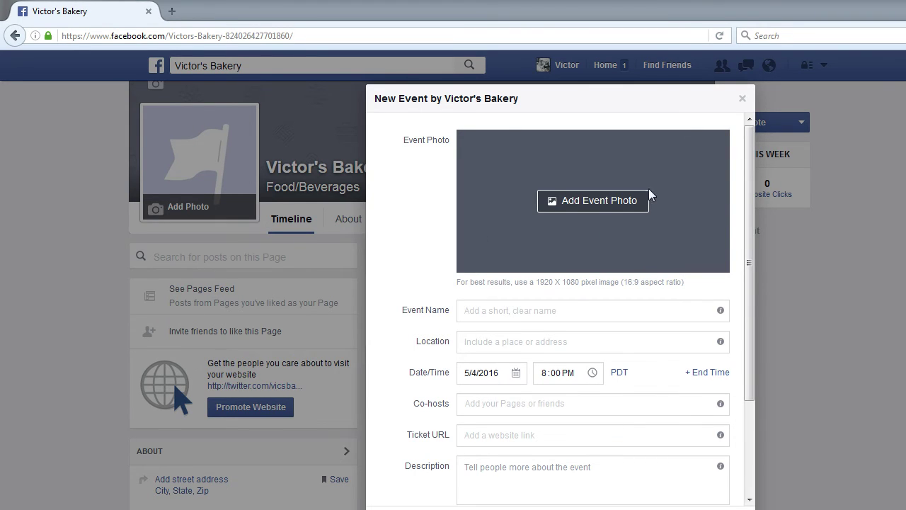
{"action": "scroll", "coordinate": [650, 205], "scroll_direction": "down", "scroll_amount": 3}
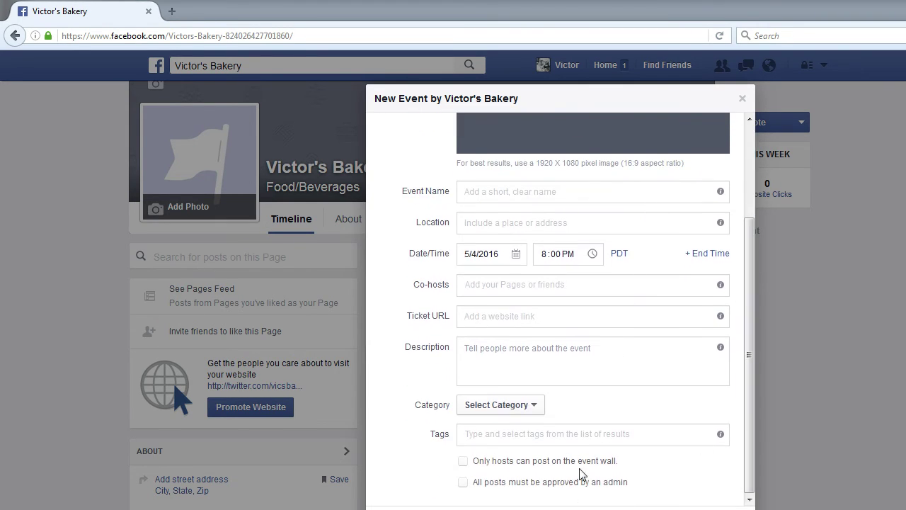
{"action": "scroll", "coordinate": [584, 474], "scroll_direction": "up", "scroll_amount": 3}
{"action": "key", "text": "Escape"}
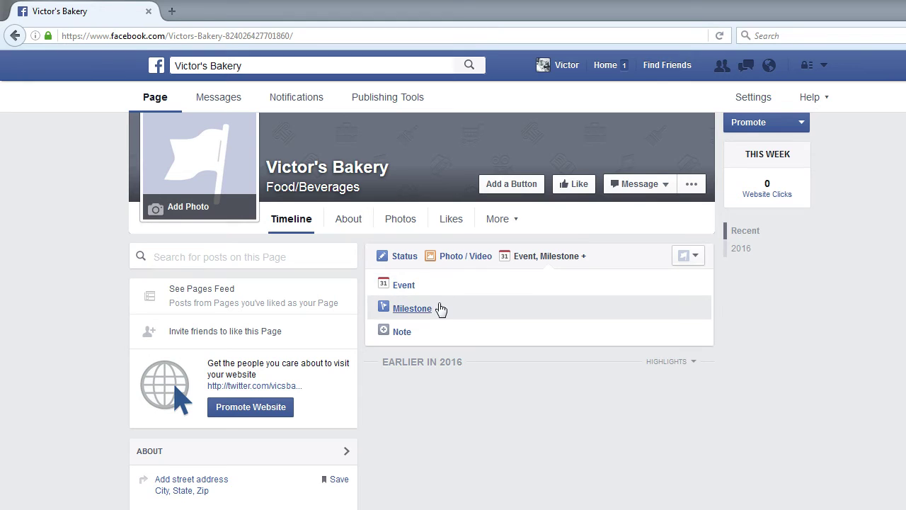
{"action": "left_click", "coordinate": [427, 308]}
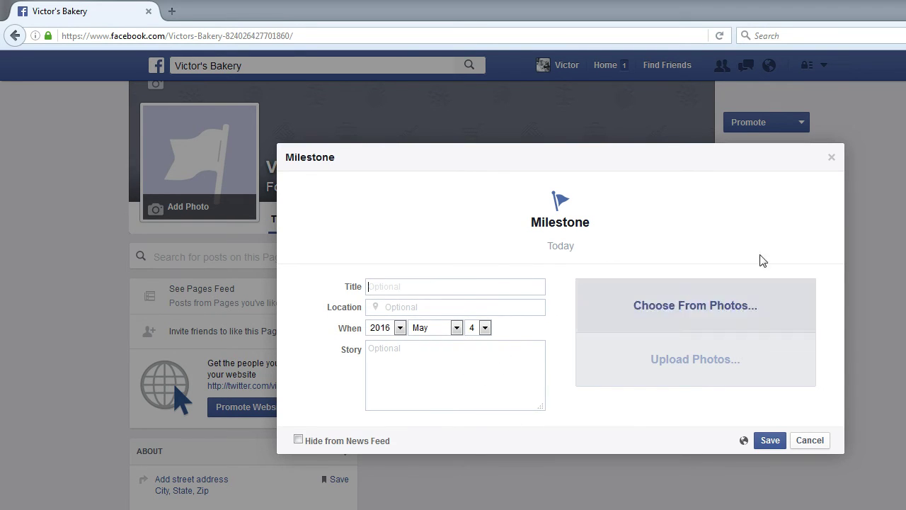
{"action": "left_click", "coordinate": [808, 440]}
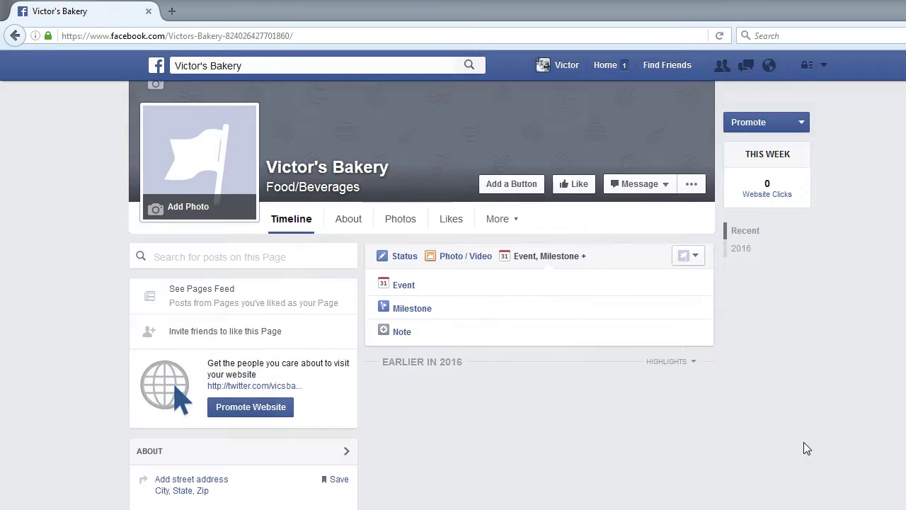
Step: Start a new note titled 'sdasfdasdf' with body text 'asdfasdfasdffdas'
{"action": "left_click", "coordinate": [399, 333]}
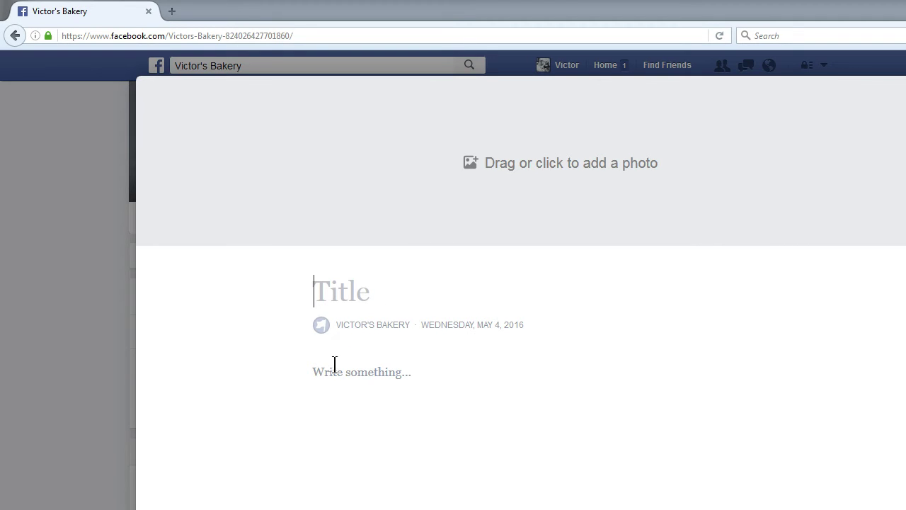
{"action": "scroll", "coordinate": [356, 379], "scroll_direction": "down", "scroll_amount": 4}
{"action": "type", "text": "sdasfdasdf"}
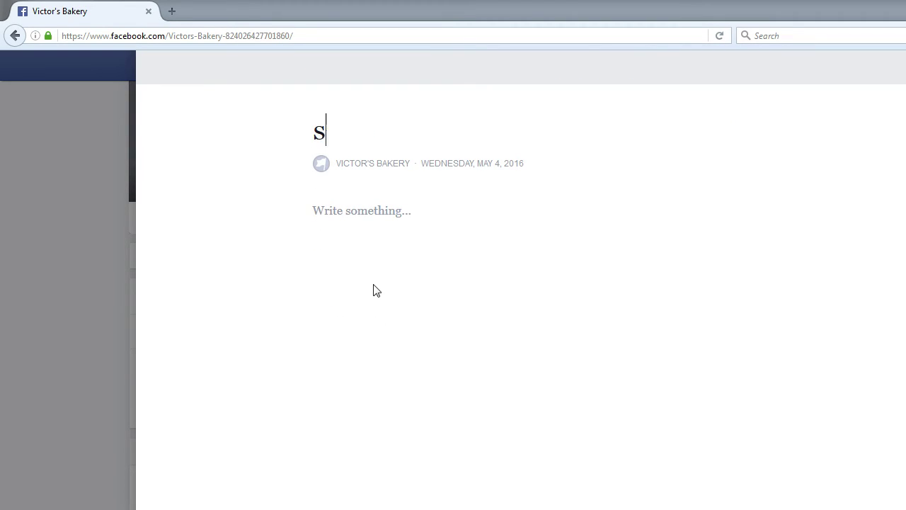
{"action": "left_click", "coordinate": [384, 216]}
{"action": "type", "text": "asdfasdfasdffdas"}
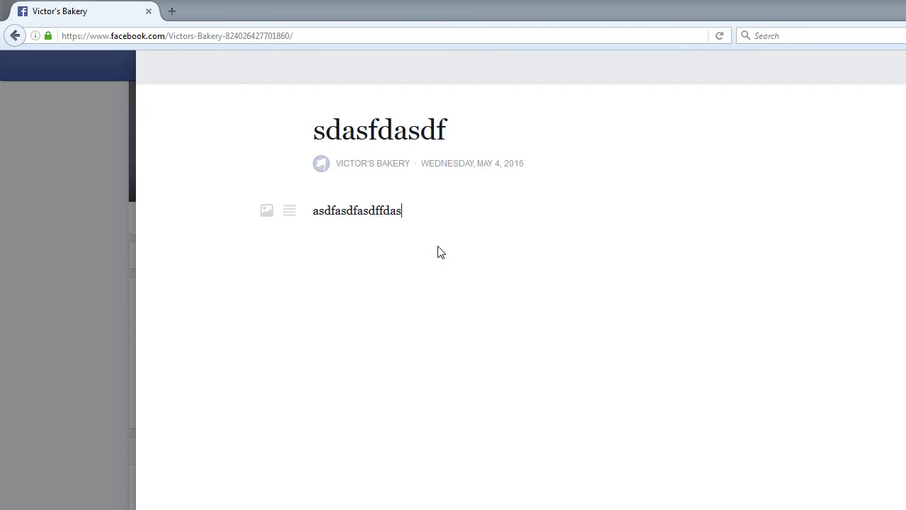
Step: Bold the body word and add a non-bold 'gghgh' line below it
{"action": "double_click", "coordinate": [387, 213]}
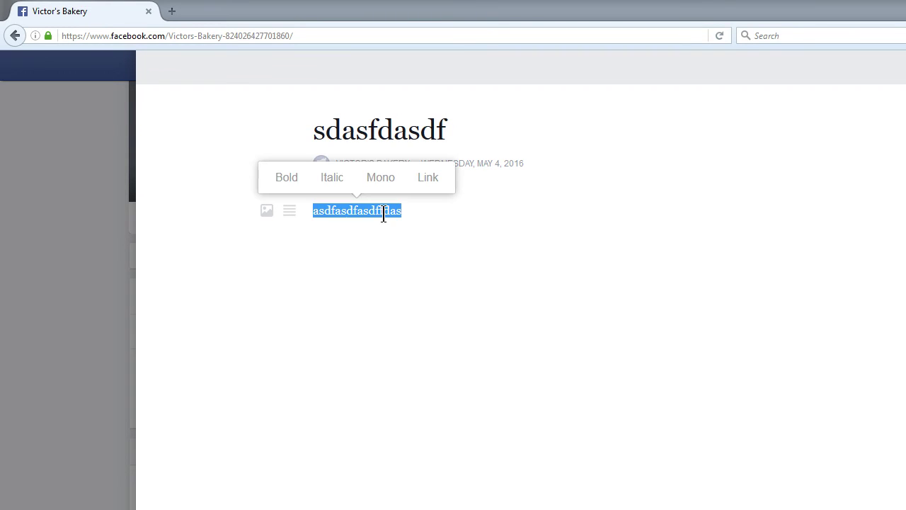
{"action": "left_click", "coordinate": [291, 179]}
{"action": "left_click", "coordinate": [454, 204]}
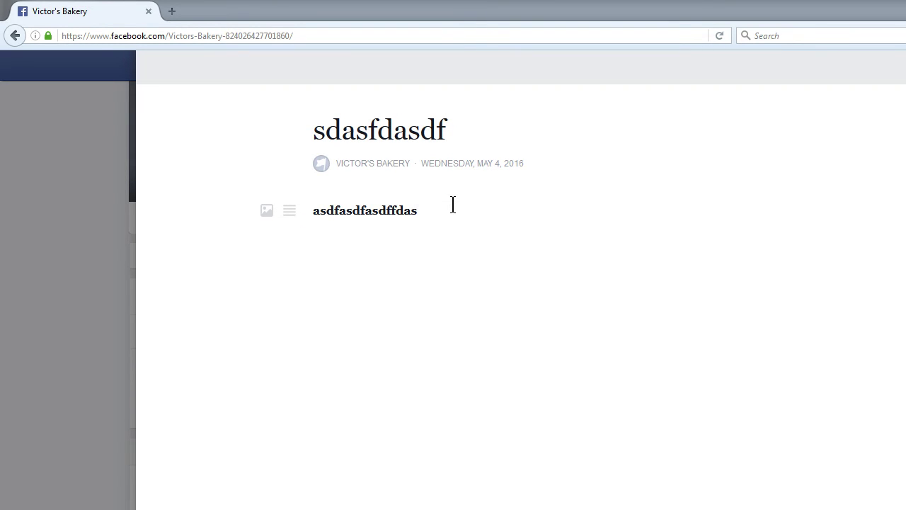
{"action": "key", "text": "Return"}
{"action": "type", "text": "gghgh"}
{"action": "double_click", "coordinate": [333, 230]}
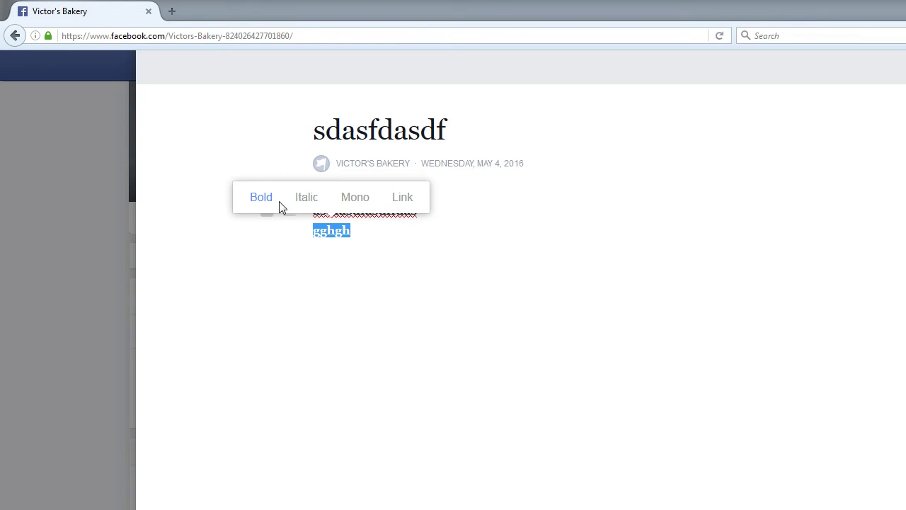
{"action": "left_click", "coordinate": [264, 201]}
{"action": "left_click", "coordinate": [395, 231]}
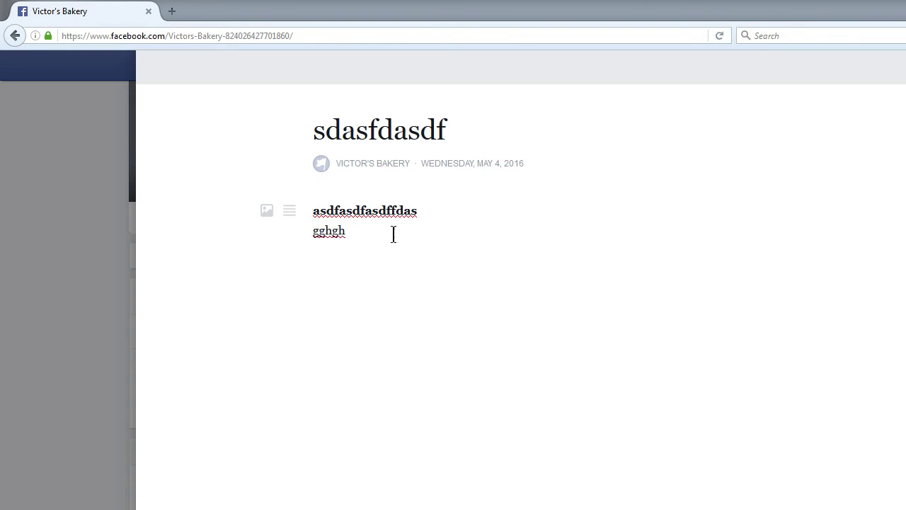
{"action": "key", "text": "Return"}
Step: Add an H2 heading paragraph containing 3433434 to the note
{"action": "left_click", "coordinate": [282, 272]}
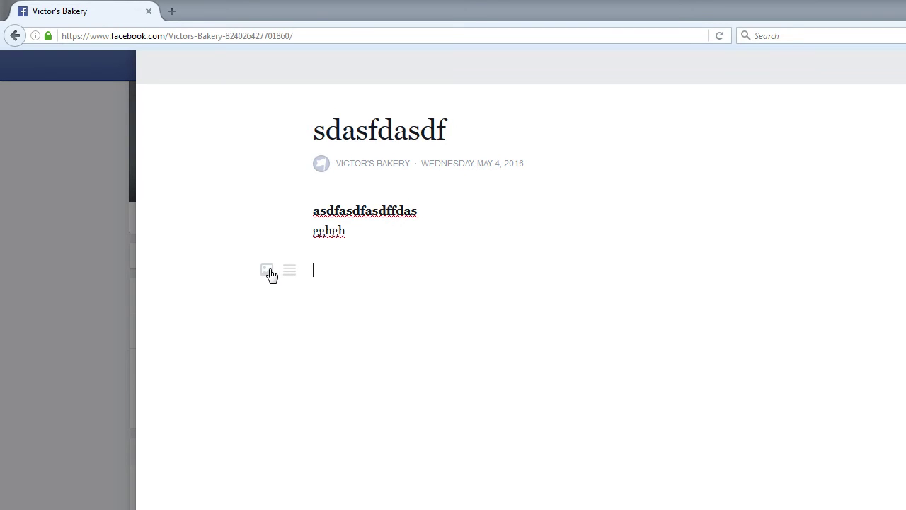
{"action": "left_click", "coordinate": [268, 271]}
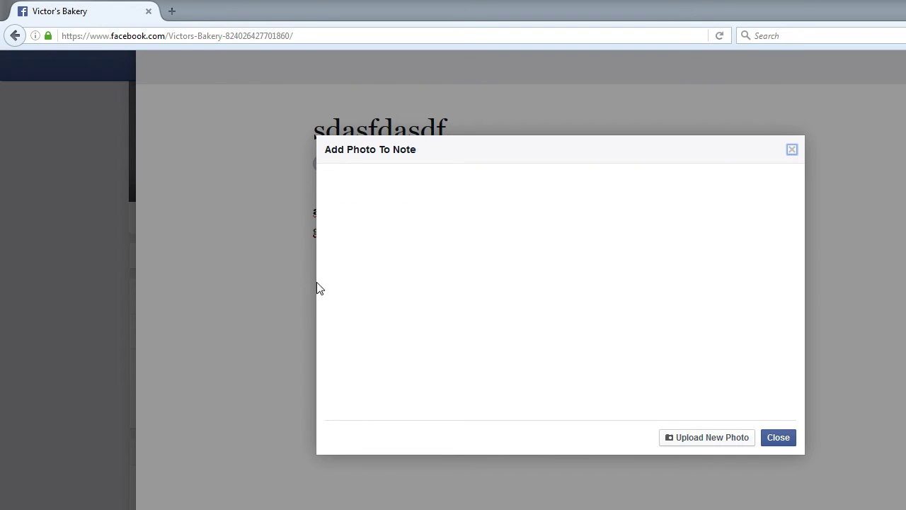
{"action": "left_click", "coordinate": [779, 438]}
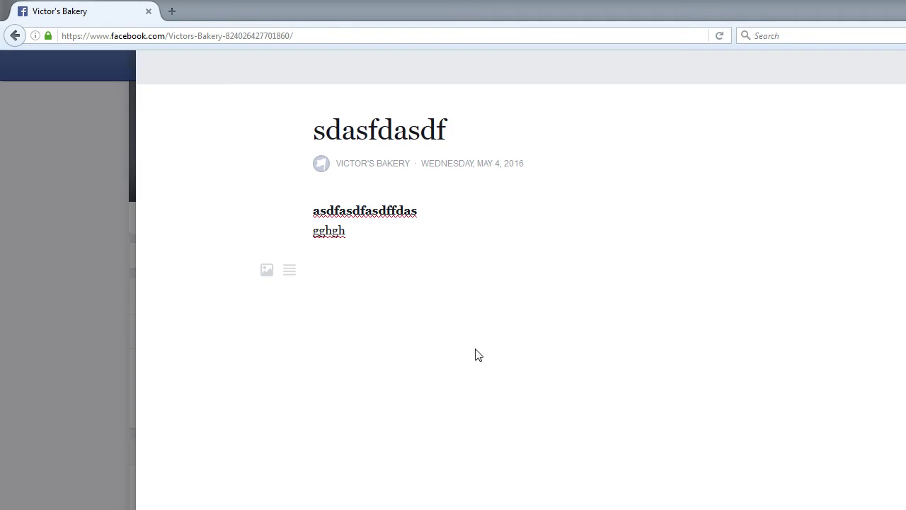
{"action": "mouse_move", "coordinate": [294, 277]}
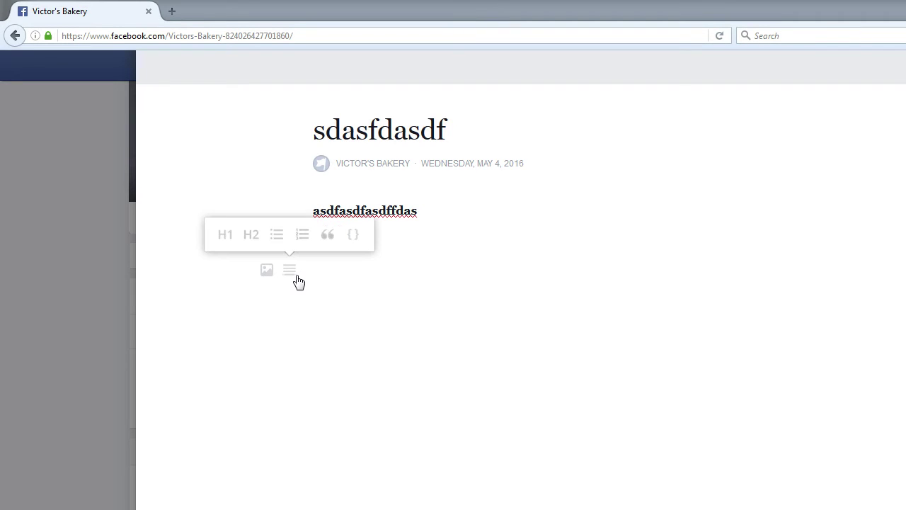
{"action": "left_click", "coordinate": [251, 235]}
{"action": "type", "text": "gghgh"}
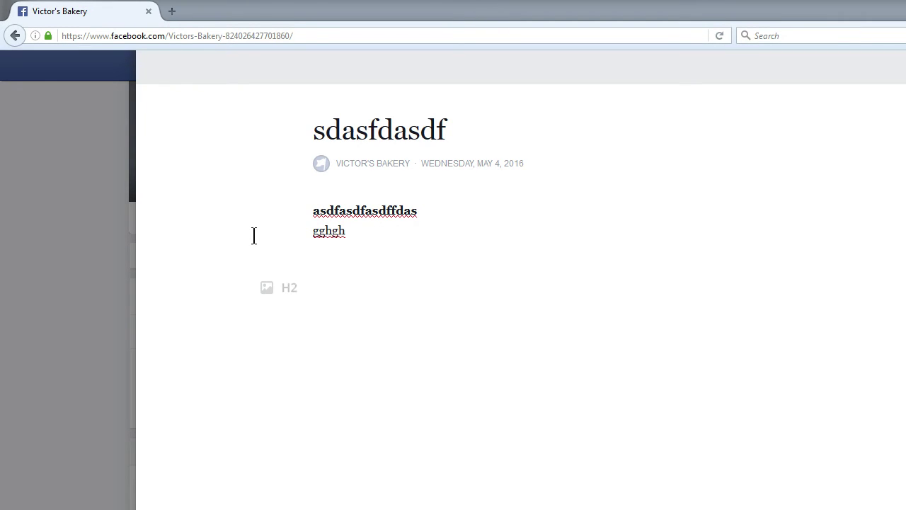
{"action": "left_click", "coordinate": [342, 283]}
{"action": "type", "text": "34334"}
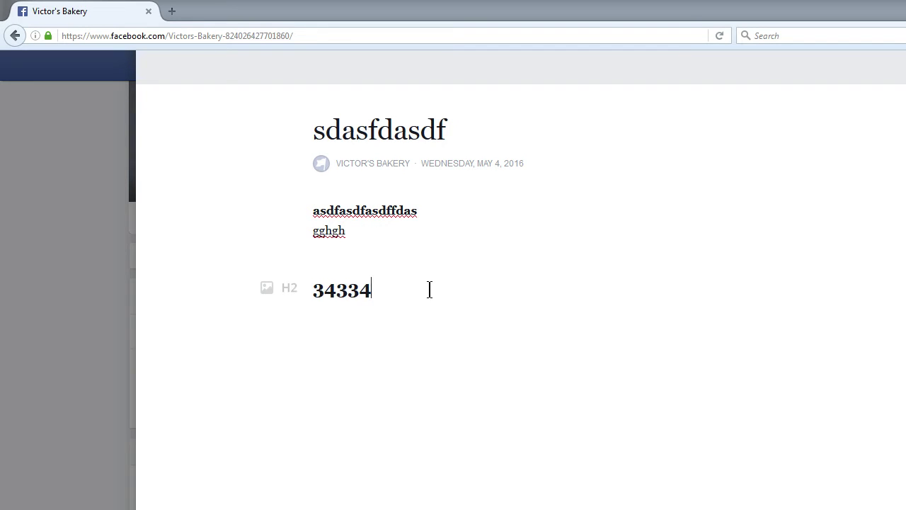
{"action": "type", "text": "34"}
{"action": "scroll", "coordinate": [744, 451], "scroll_direction": "down", "scroll_amount": 2}
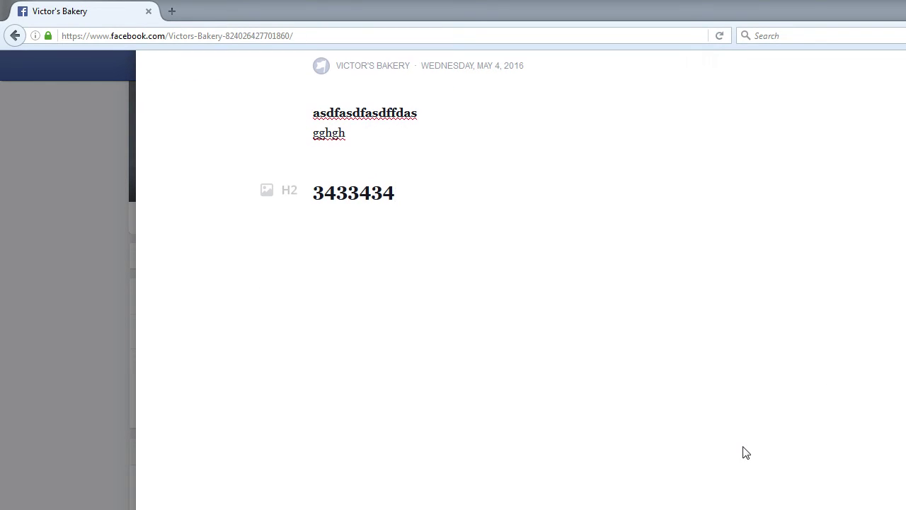
{"action": "scroll", "coordinate": [745, 451], "scroll_direction": "up", "scroll_amount": 4}
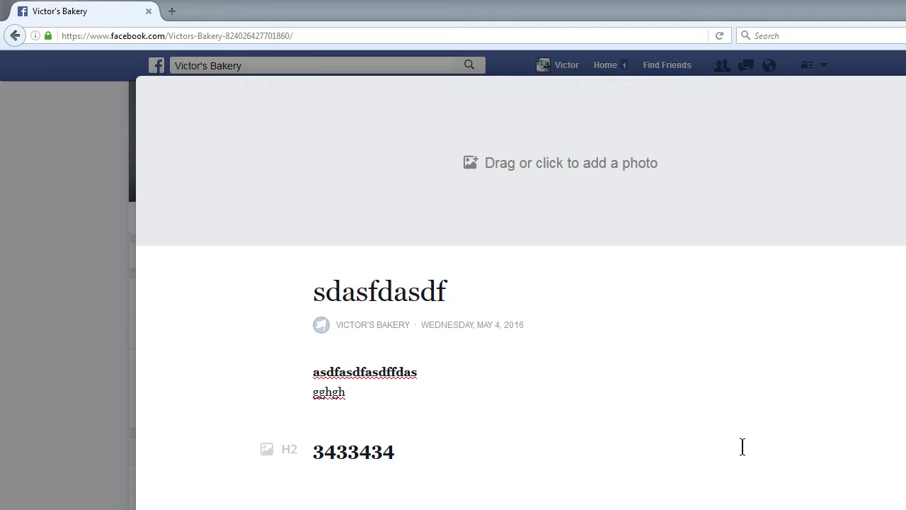
{"action": "scroll", "coordinate": [743, 447], "scroll_direction": "down", "scroll_amount": 4}
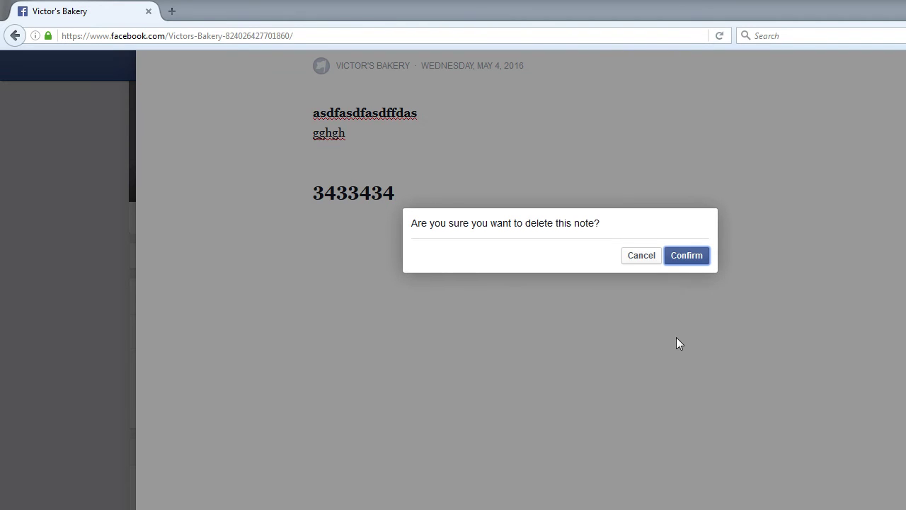
Step: Confirm the test note's deletion and switch the timeline composer back to Status
{"action": "left_click", "coordinate": [676, 259]}
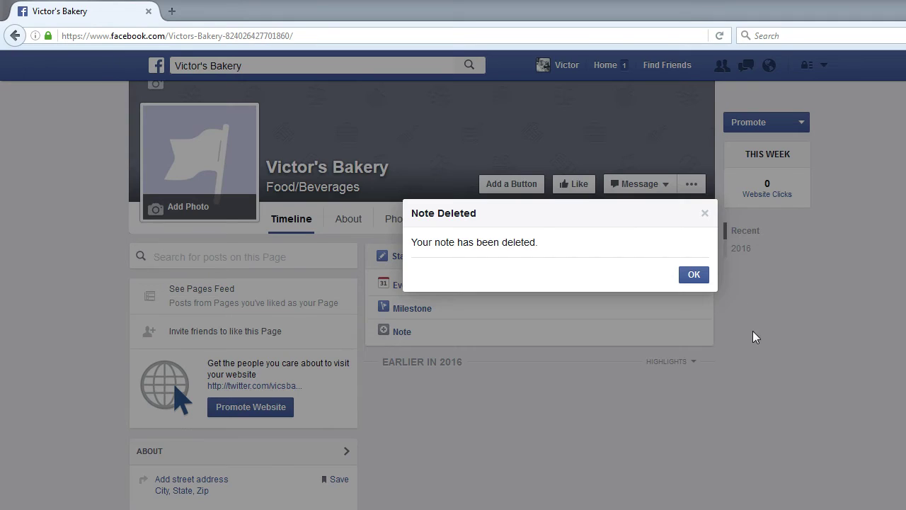
{"action": "left_click", "coordinate": [681, 276]}
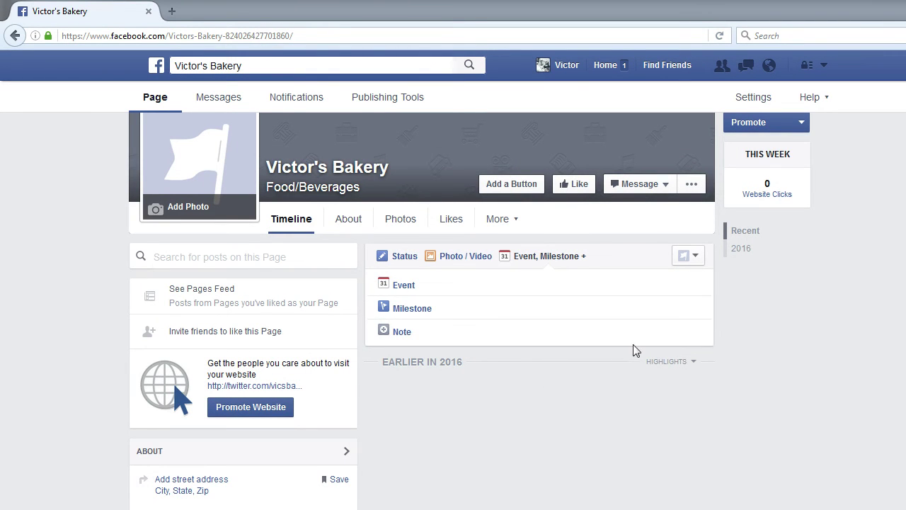
{"action": "left_click", "coordinate": [693, 361]}
{"action": "left_click", "coordinate": [805, 353]}
{"action": "left_click", "coordinate": [398, 258]}
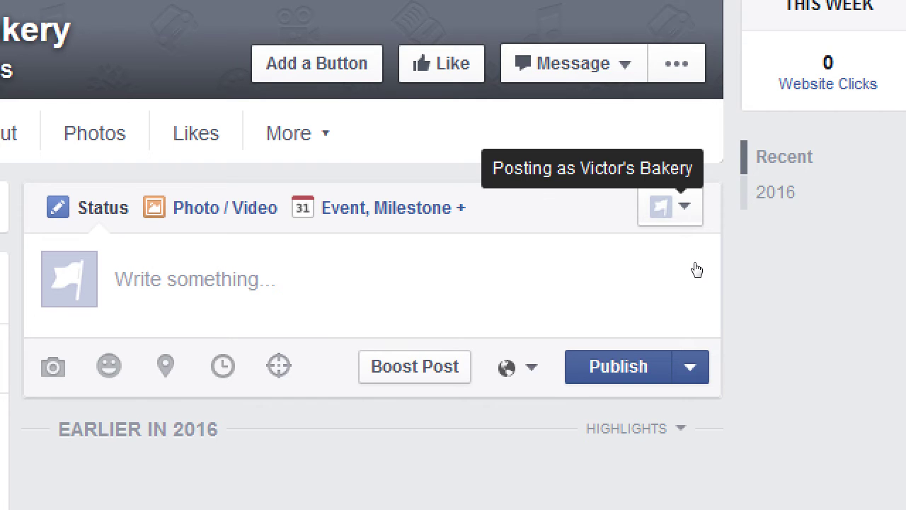
Step: Switch the composer's posting identity over to Victor's Bakery
{"action": "left_click", "coordinate": [684, 206]}
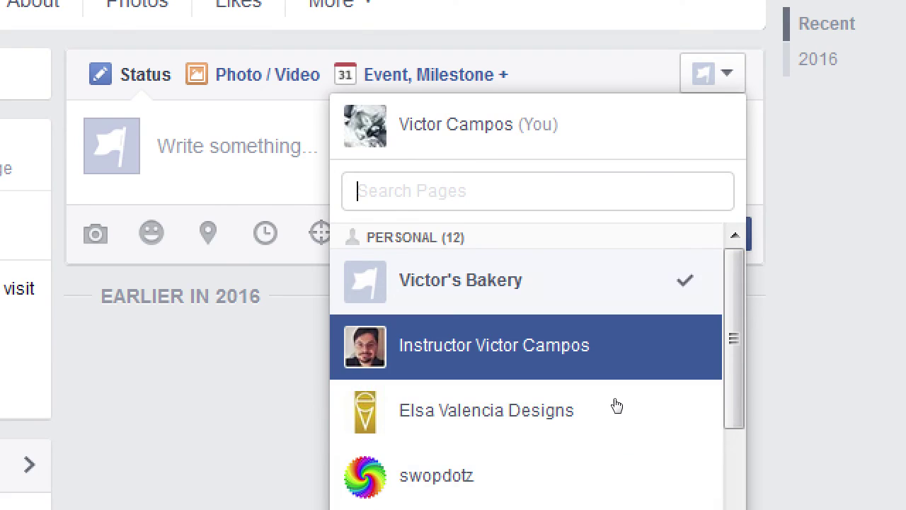
{"action": "left_click", "coordinate": [615, 375]}
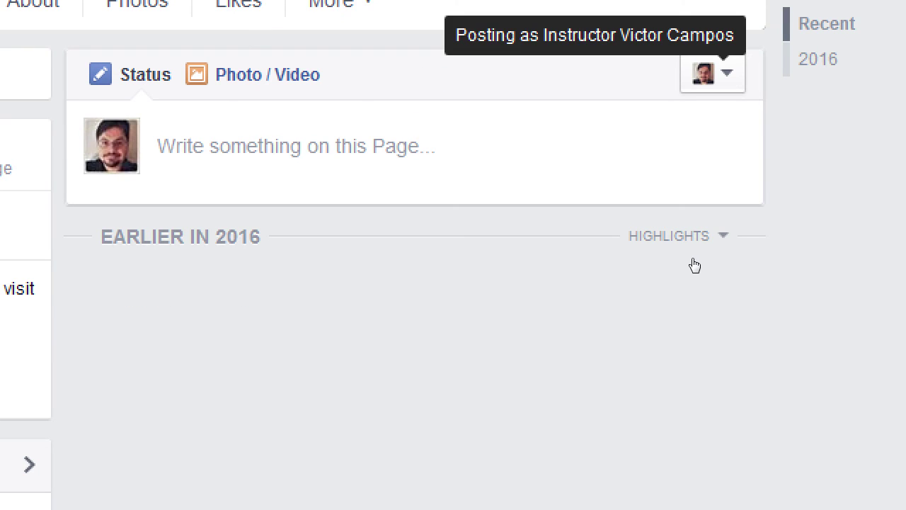
{"action": "key", "text": "Return"}
{"action": "key", "text": "Down"}
{"action": "key", "text": "Return"}
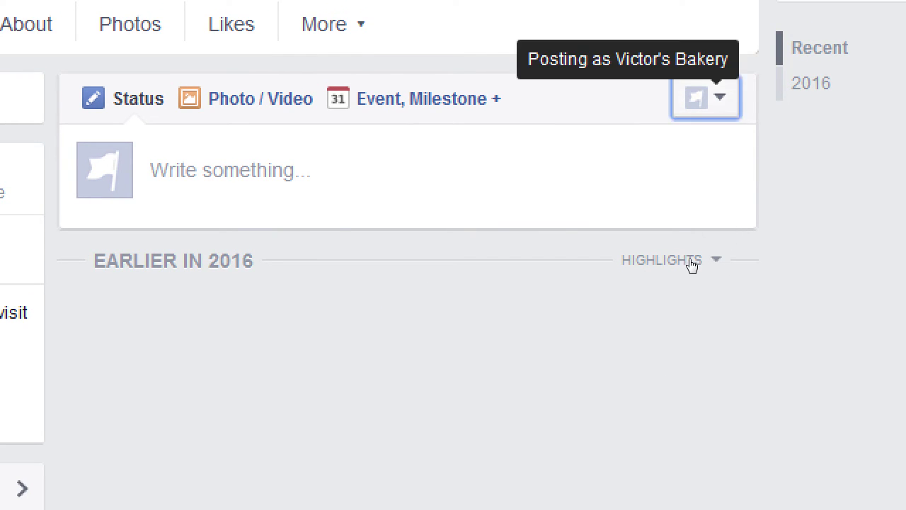
Step: Change the posting identity to the personal profile (You) instead of the Page
{"action": "key", "text": "Return"}
{"action": "scroll", "coordinate": [672, 431], "scroll_direction": "down", "scroll_amount": 2}
{"action": "scroll", "coordinate": [672, 432], "scroll_direction": "down", "scroll_amount": 4}
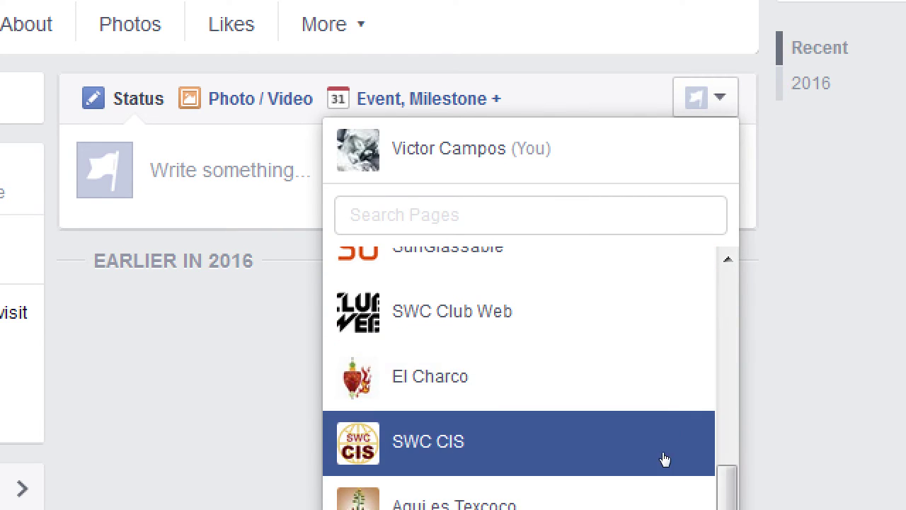
{"action": "scroll", "coordinate": [650, 472], "scroll_direction": "up", "scroll_amount": 6}
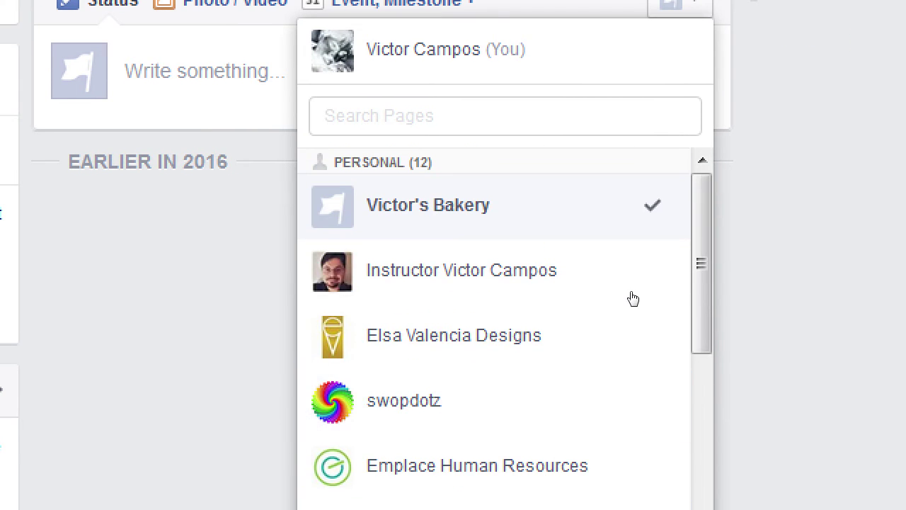
{"action": "key", "text": "Up"}
{"action": "key", "text": "Return"}
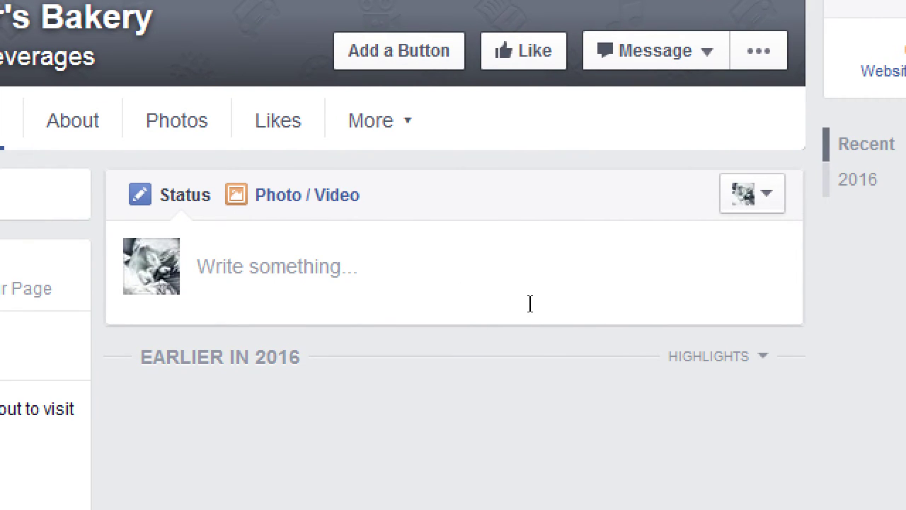
Step: Choose Victor's Bakery from the Personal pages list as the posting identity
{"action": "left_click", "coordinate": [700, 263]}
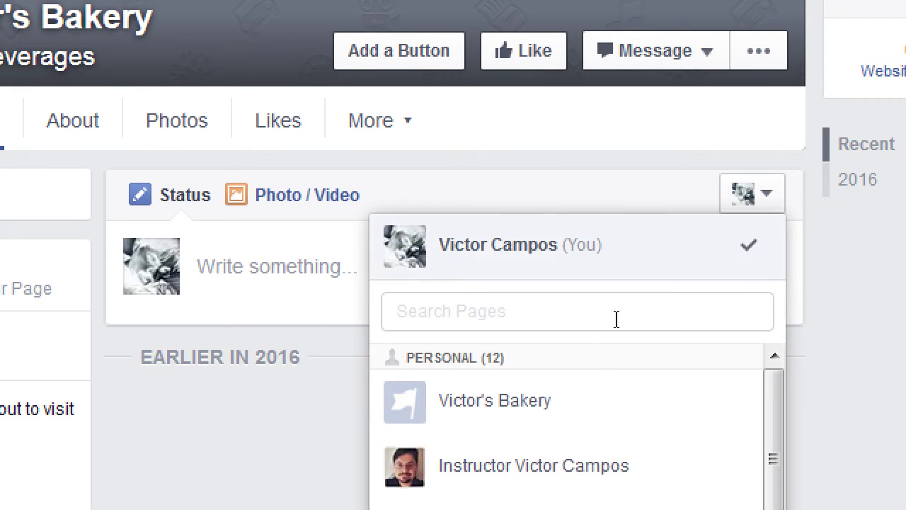
{"action": "left_click", "coordinate": [604, 370]}
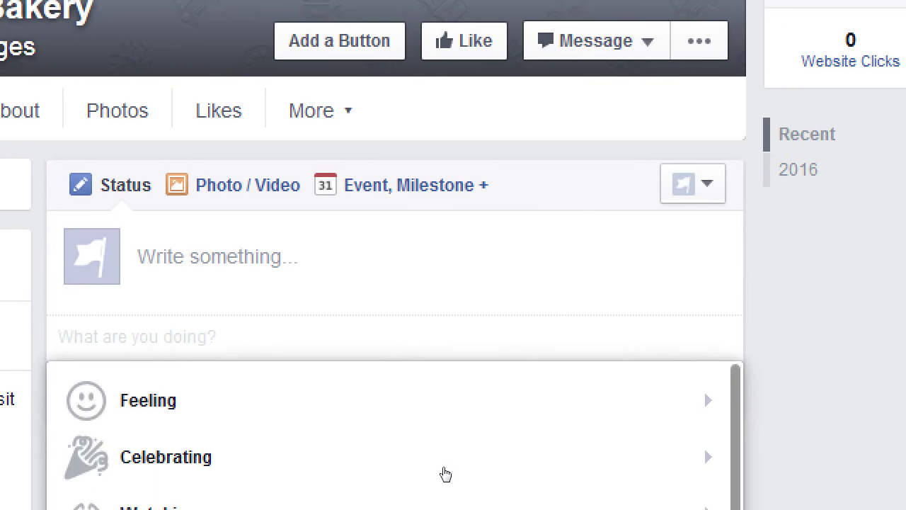
Step: Add a 'celebrating his birthday' activity, then remove it and return to the empty status box
{"action": "key", "text": "Down"}
{"action": "key", "text": "Down"}
{"action": "key", "text": "Return"}
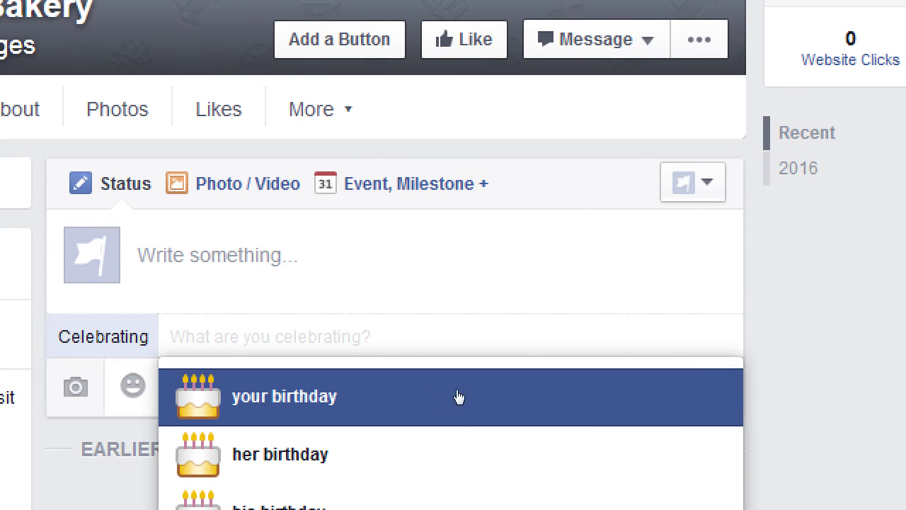
{"action": "key", "text": "Down"}
{"action": "key", "text": "Down"}
{"action": "key", "text": "Return"}
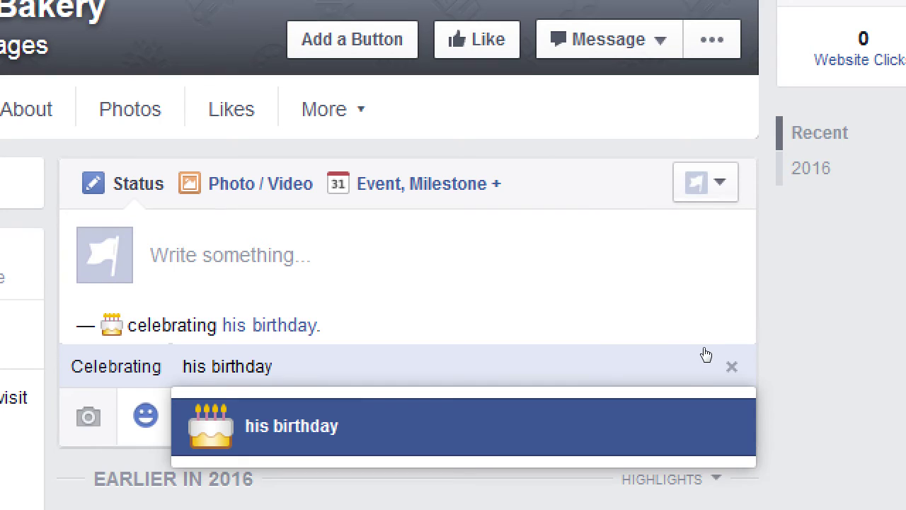
{"action": "left_click", "coordinate": [731, 367]}
{"action": "left_click", "coordinate": [556, 293]}
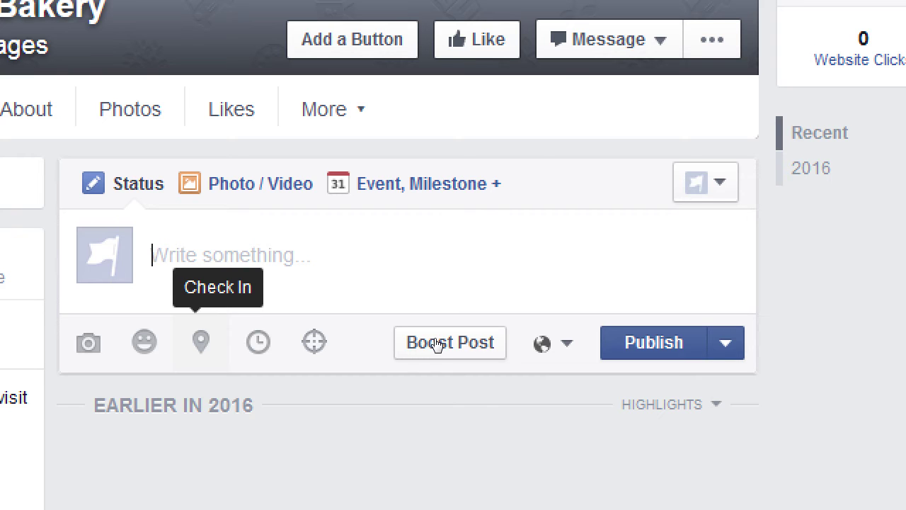
Step: Check in at Southwestern College, type 'hgfghfgh' as the status, then remove the location
{"action": "left_click", "coordinate": [201, 342]}
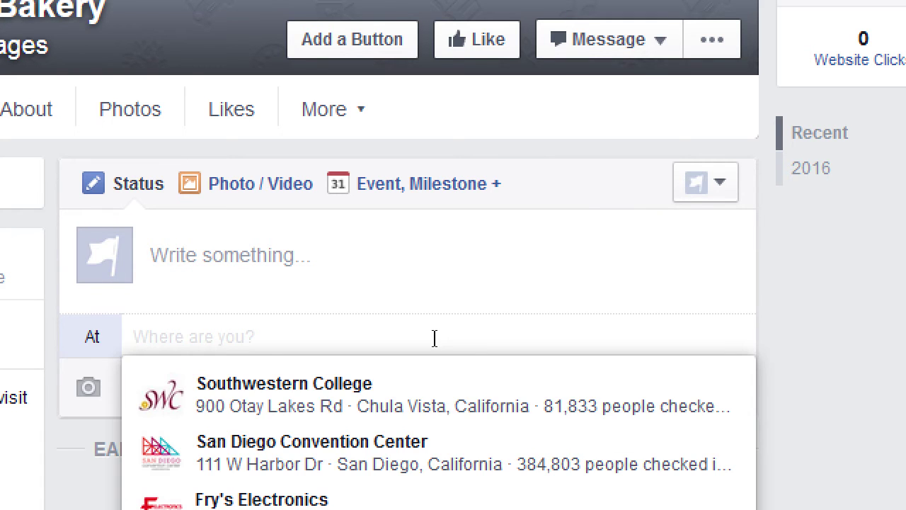
{"action": "left_click", "coordinate": [472, 360]}
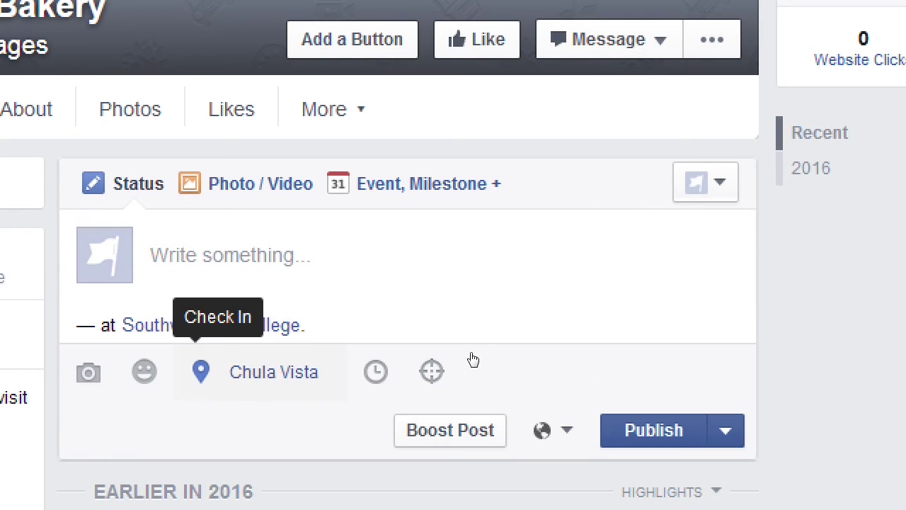
{"action": "left_click", "coordinate": [461, 290]}
{"action": "type", "text": "hgfghfgh"}
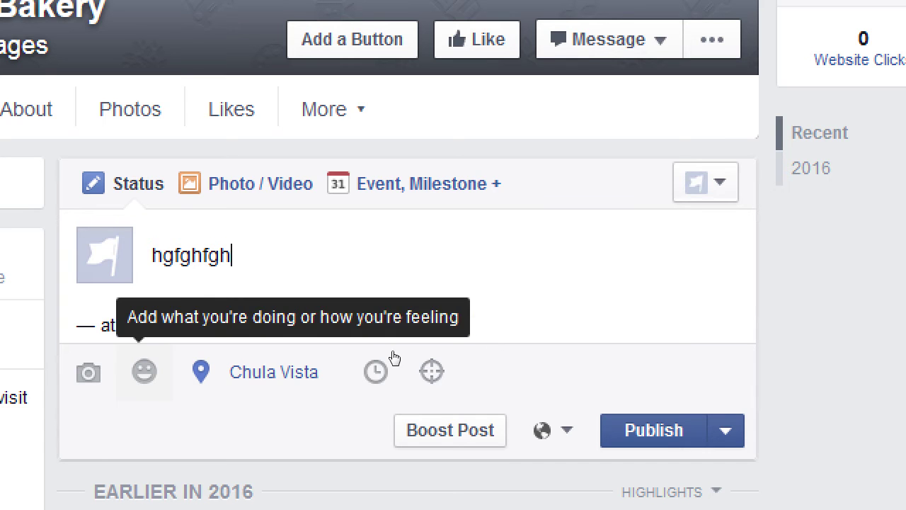
{"action": "left_click", "coordinate": [446, 354]}
{"action": "left_click", "coordinate": [703, 356]}
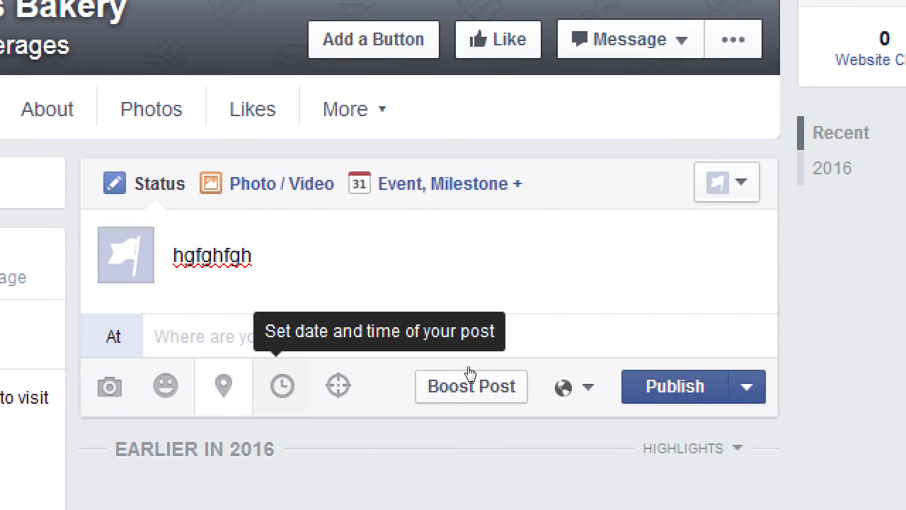
Step: Date the post May 4, 2016 using the year, month and day choices
{"action": "left_click", "coordinate": [281, 386]}
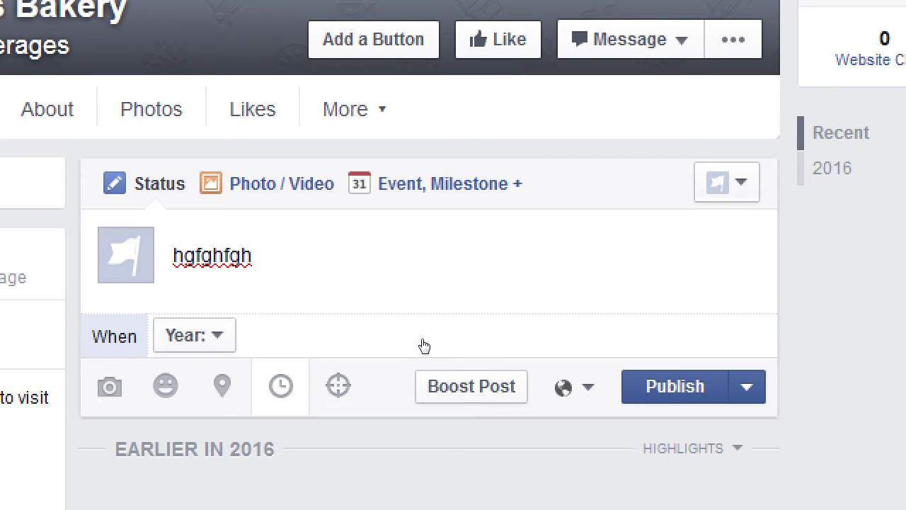
{"action": "key", "text": "Down"}
{"action": "key", "text": "Down"}
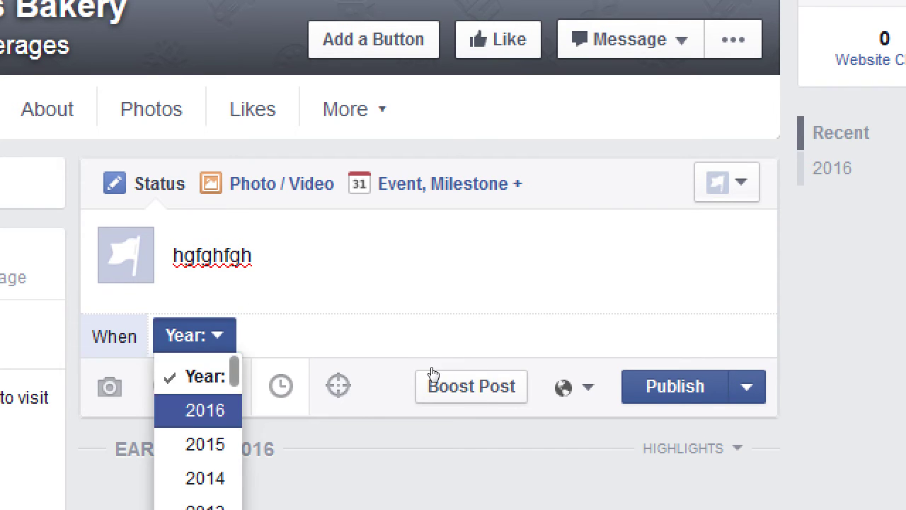
{"action": "key", "text": "Return"}
{"action": "key", "text": "Tab"}
{"action": "key", "text": "Down"}
{"action": "key", "text": "Down"}
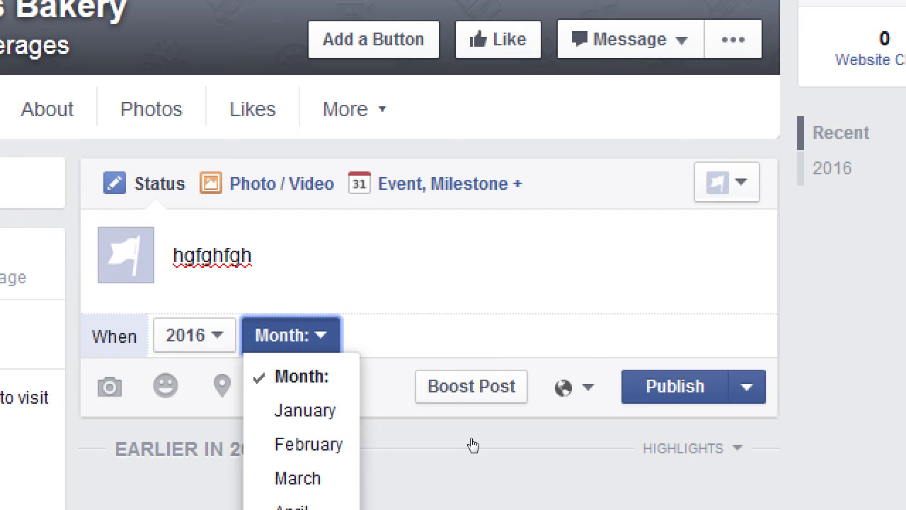
{"action": "key", "text": "Down"}
{"action": "key", "text": "Down"}
{"action": "key", "text": "Down"}
{"action": "key", "text": "Down"}
{"action": "key", "text": "Down"}
{"action": "key", "text": "Return"}
{"action": "key", "text": "Tab"}
{"action": "key", "text": "Down"}
{"action": "key", "text": "Down"}
{"action": "key", "text": "Down"}
{"action": "key", "text": "Down"}
{"action": "key", "text": "Down"}
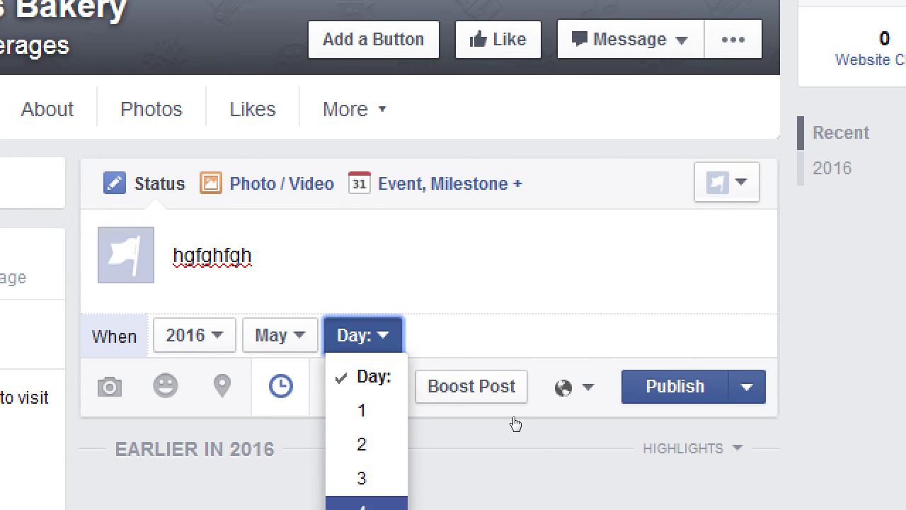
{"action": "key", "text": "Return"}
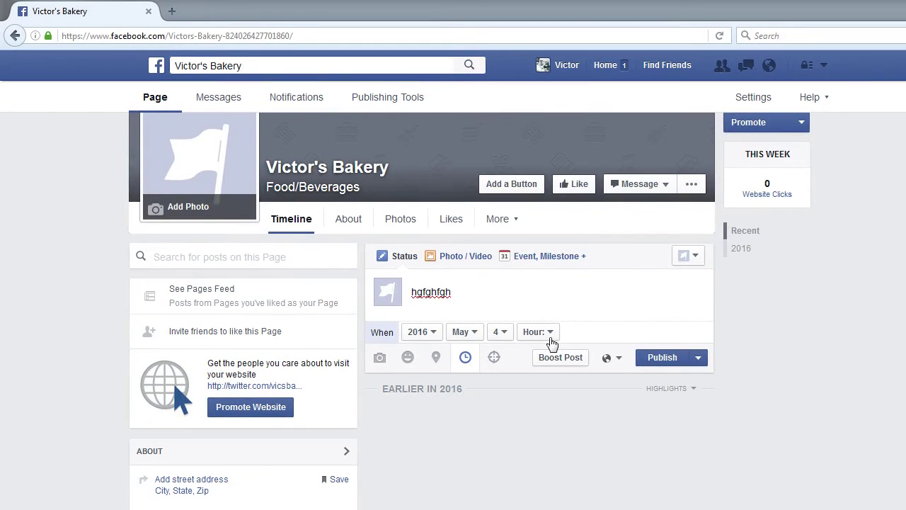
Step: Set the post's time to 11 PM, minute 10
{"action": "left_click", "coordinate": [550, 339]}
{"action": "scroll", "coordinate": [564, 460], "scroll_direction": "down", "scroll_amount": 3}
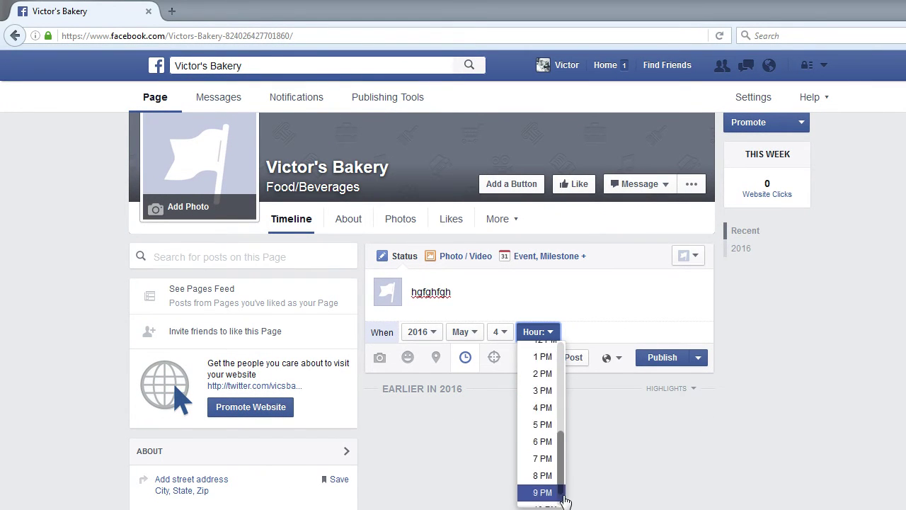
{"action": "scroll", "coordinate": [565, 500], "scroll_direction": "down", "scroll_amount": 1}
{"action": "left_click", "coordinate": [555, 499]}
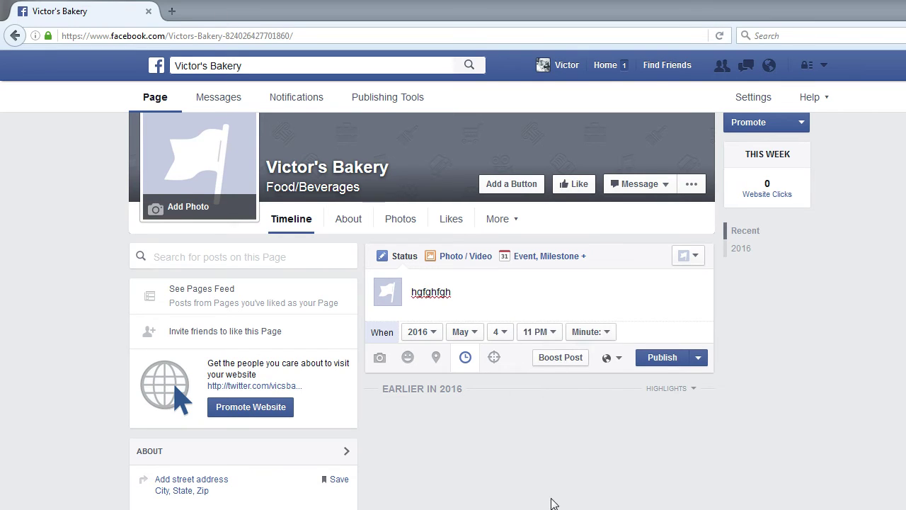
{"action": "left_click", "coordinate": [592, 333]}
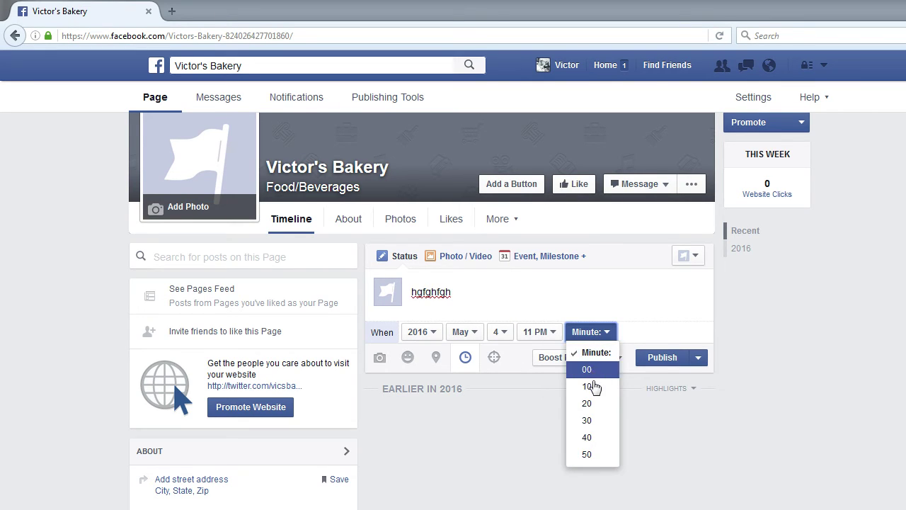
{"action": "left_click", "coordinate": [595, 387]}
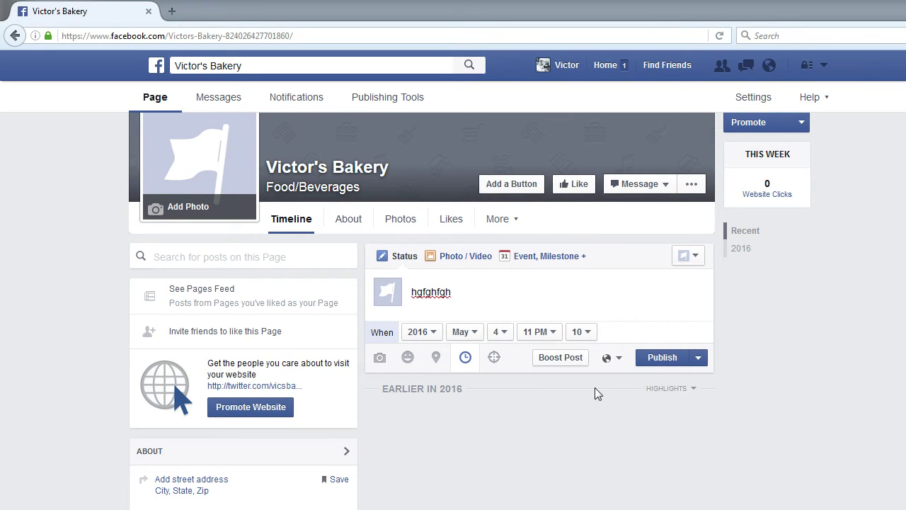
Step: Open and close the publishing options, then hide the date and time row
{"action": "left_click", "coordinate": [697, 365]}
{"action": "left_click", "coordinate": [777, 349]}
{"action": "left_click", "coordinate": [588, 333]}
{"action": "left_click", "coordinate": [623, 314]}
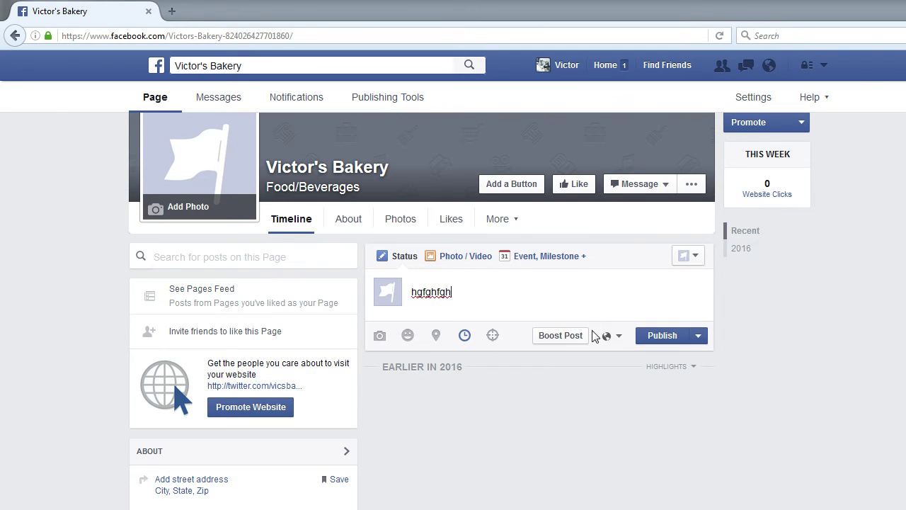
{"action": "left_click", "coordinate": [465, 335]}
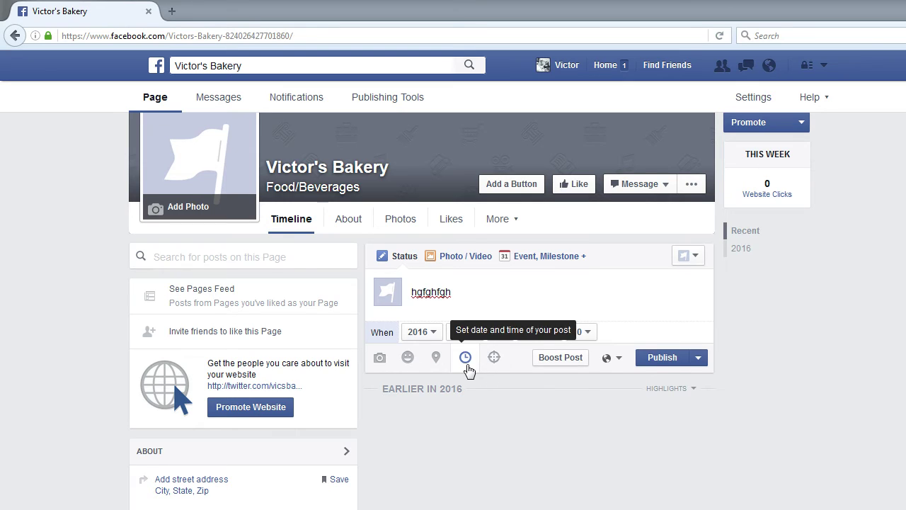
{"action": "left_click", "coordinate": [467, 364]}
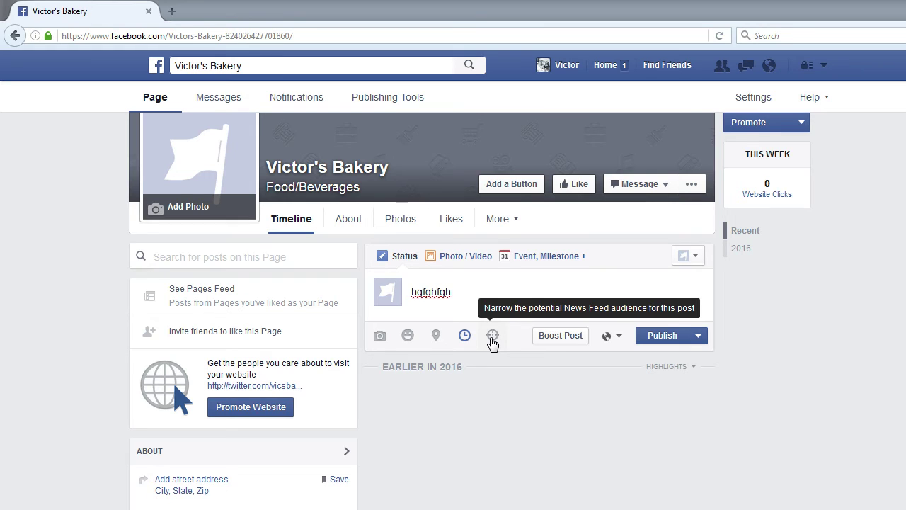
Step: Review the News Feed targeting and Audience Restrictions options, closing them with Cancel
{"action": "left_click", "coordinate": [493, 335]}
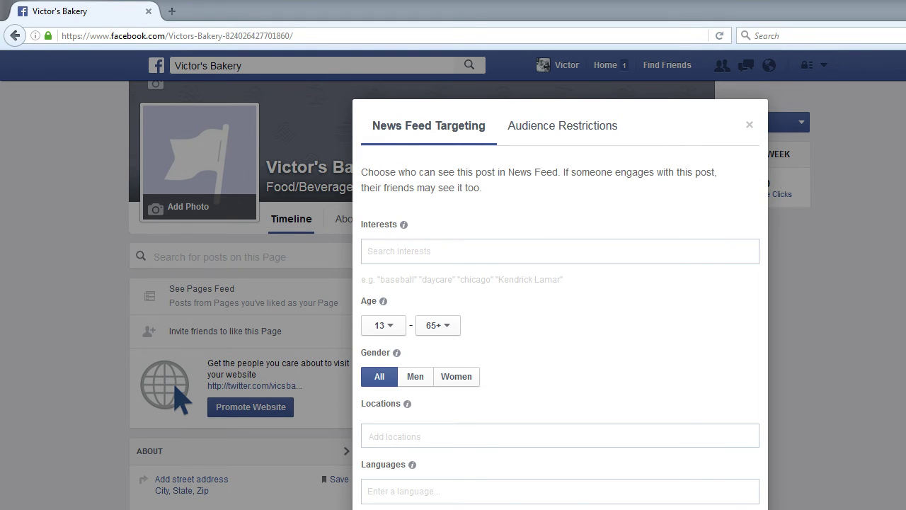
{"action": "key", "text": "Escape"}
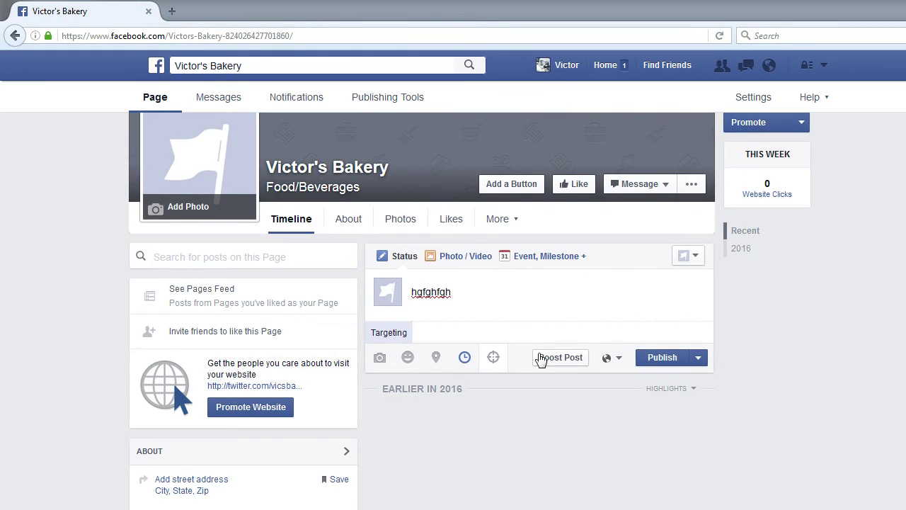
{"action": "left_click", "coordinate": [494, 358]}
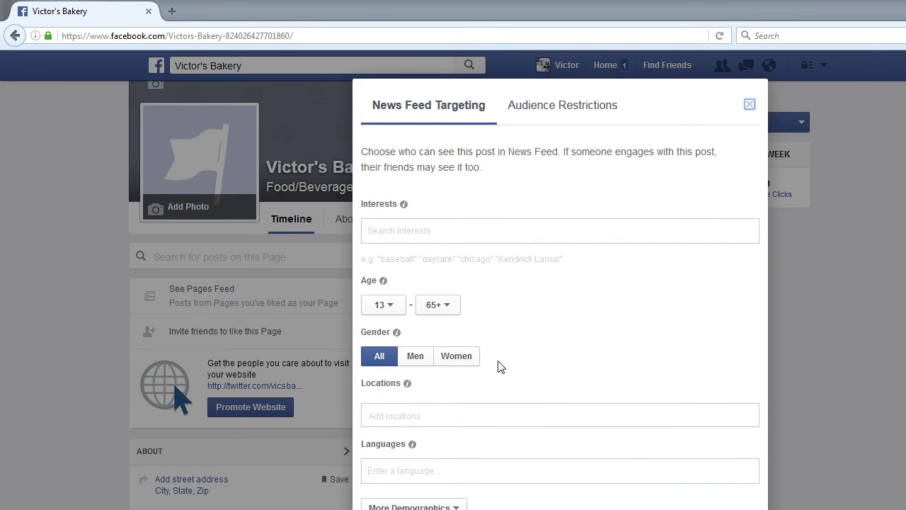
{"action": "left_click", "coordinate": [539, 110]}
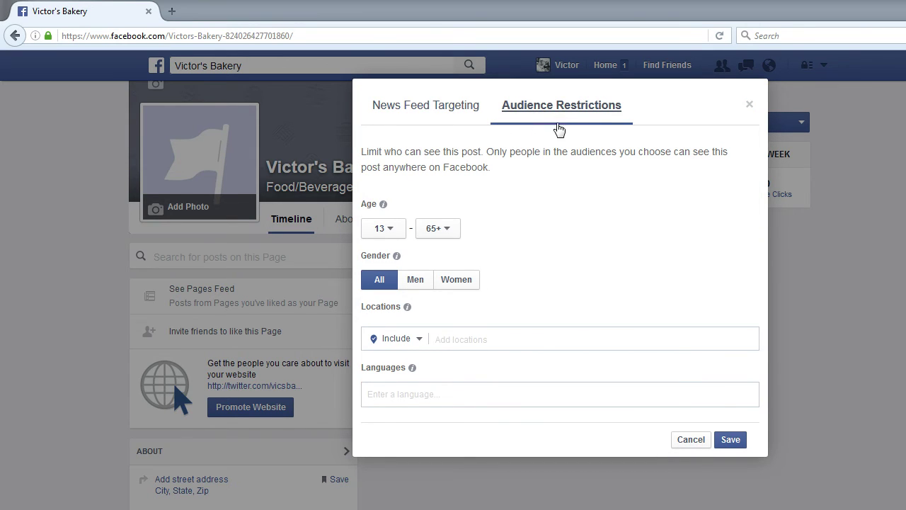
{"action": "left_click", "coordinate": [691, 440]}
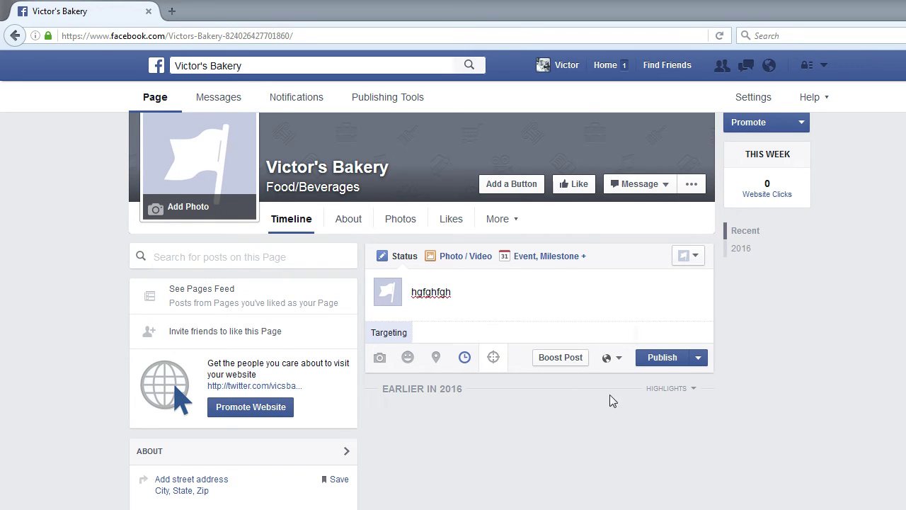
Step: Open and close the audience choices, then toggle the date row on and off twice
{"action": "left_click", "coordinate": [615, 367]}
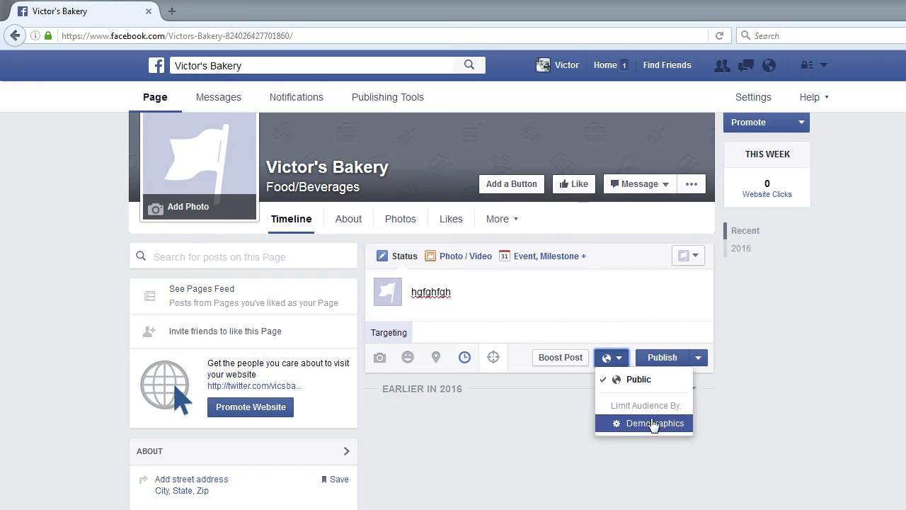
{"action": "left_click", "coordinate": [563, 431]}
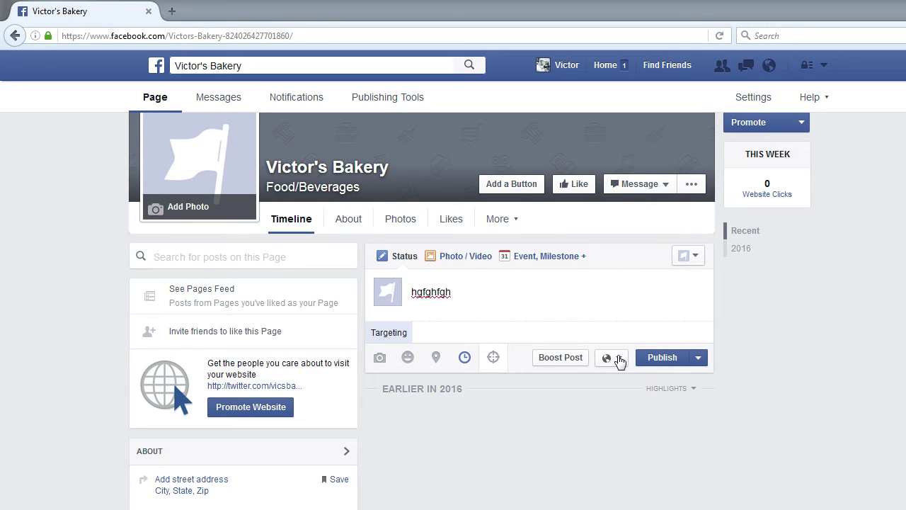
{"action": "left_click", "coordinate": [466, 360]}
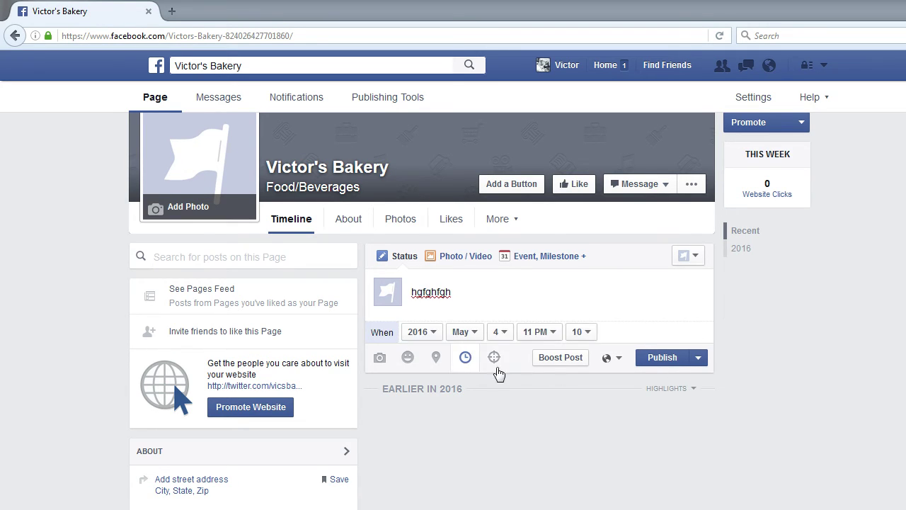
{"action": "left_click", "coordinate": [466, 361]}
{"action": "left_click", "coordinate": [466, 359]}
{"action": "left_click", "coordinate": [466, 358]}
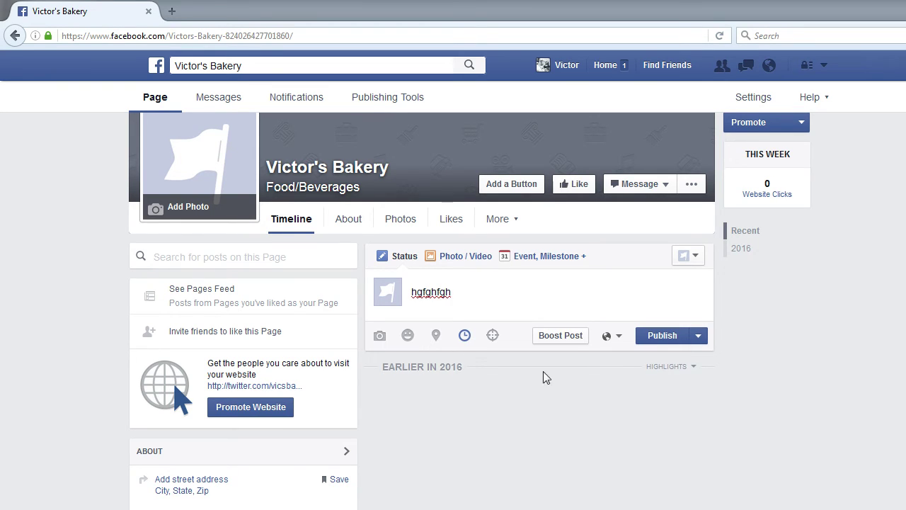
Step: Choose Schedule from the publishing options, showing 5/4/2016 at 7:56 PM PDT
{"action": "left_click", "coordinate": [698, 337]}
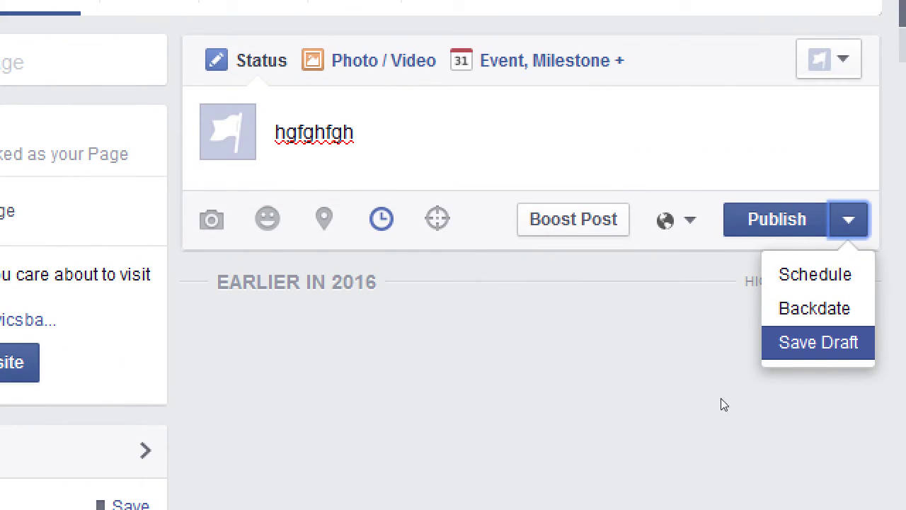
{"action": "key", "text": "Up"}
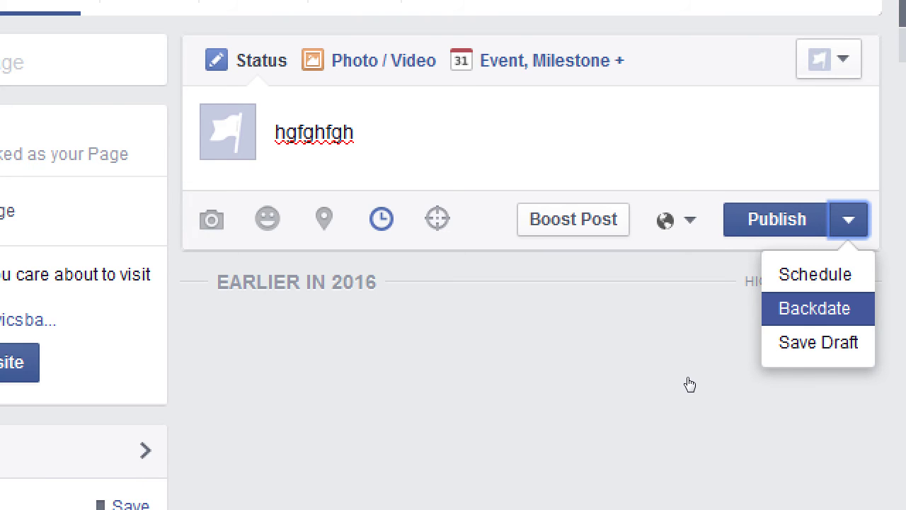
{"action": "key", "text": "Down"}
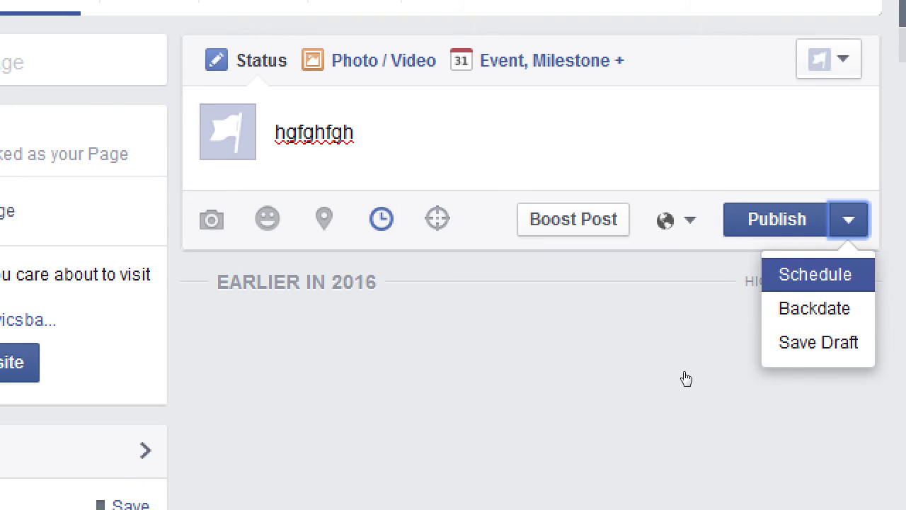
{"action": "key", "text": "Down"}
{"action": "key", "text": "Down"}
{"action": "key", "text": "Up"}
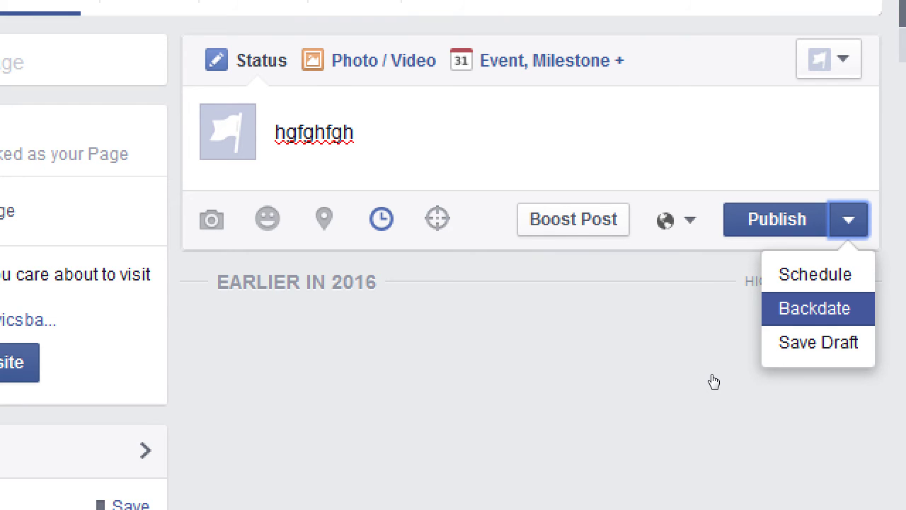
{"action": "key", "text": "Down"}
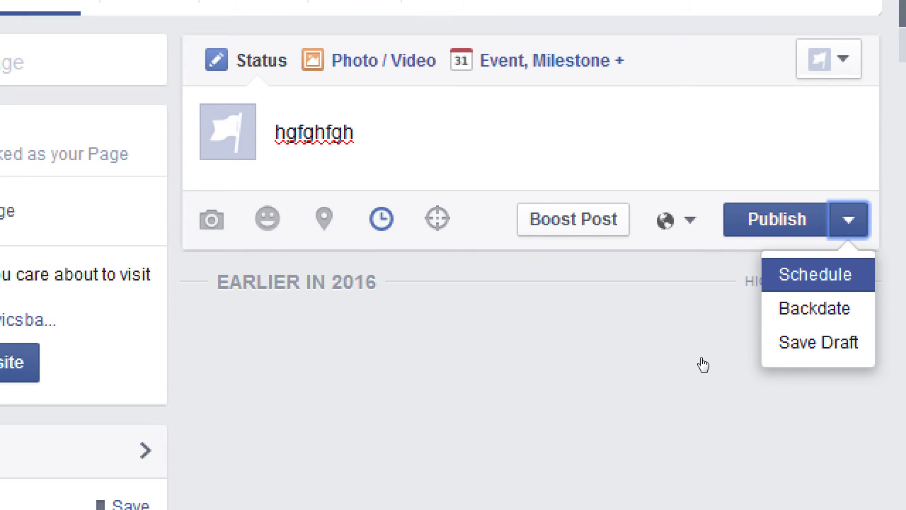
{"action": "key", "text": "Return"}
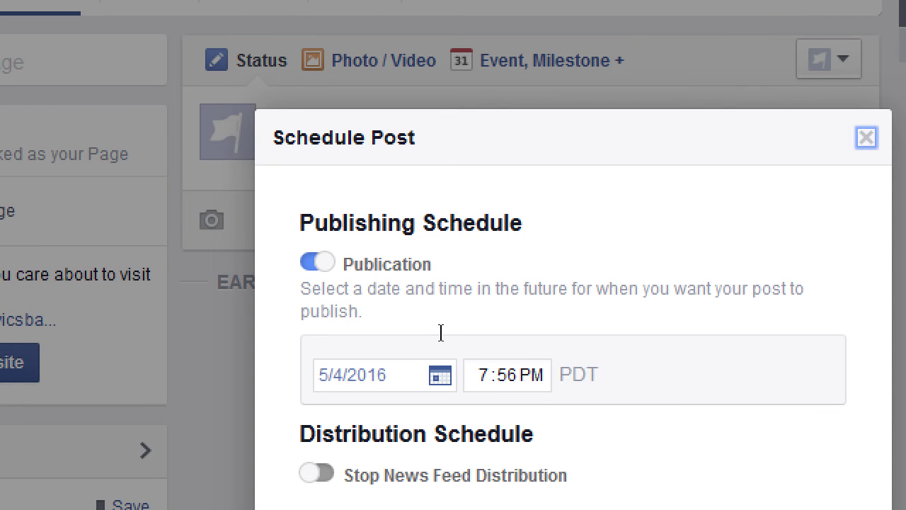
Step: Pick May 5 in the calendar and enter 9:00 AM as the publication time
{"action": "left_click", "coordinate": [454, 386]}
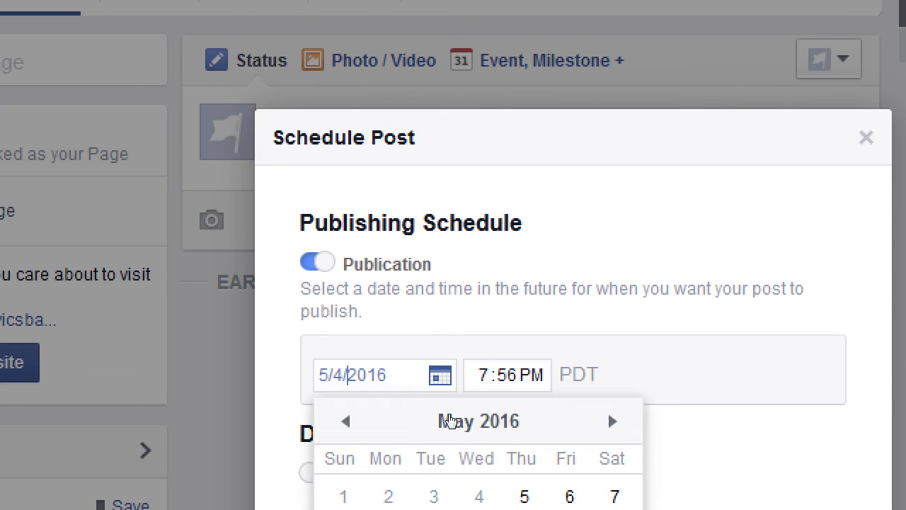
{"action": "left_click", "coordinate": [524, 496]}
{"action": "key", "text": "Tab"}
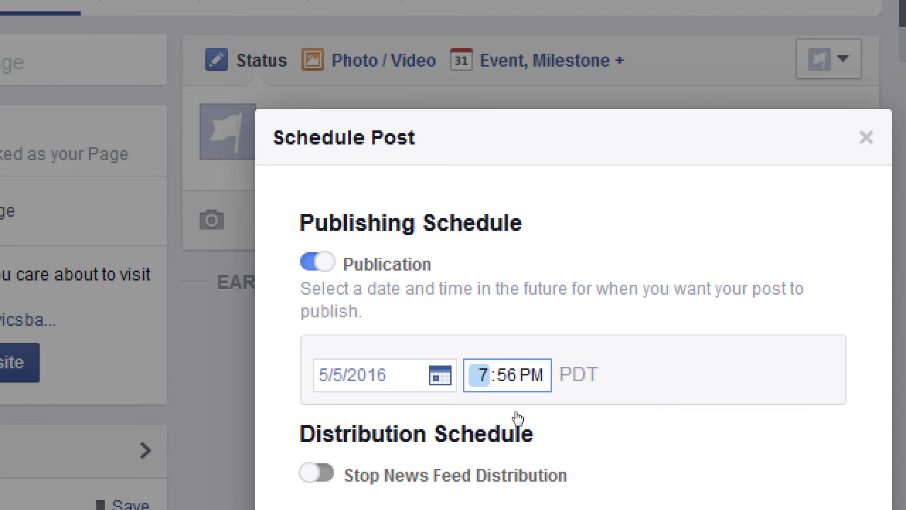
{"action": "type", "text": "9"}
{"action": "key", "text": "Tab"}
{"action": "key", "text": "Tab"}
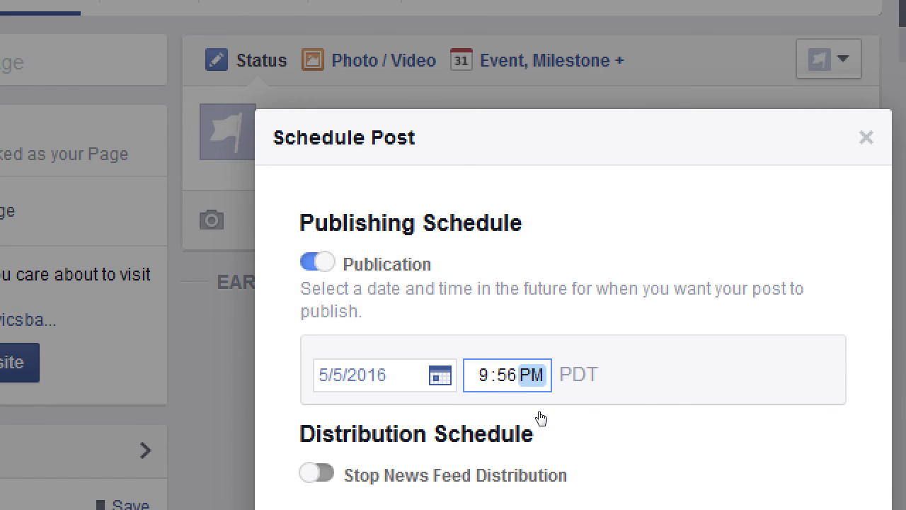
{"action": "key", "text": "a"}
{"action": "key", "text": "shift+Tab"}
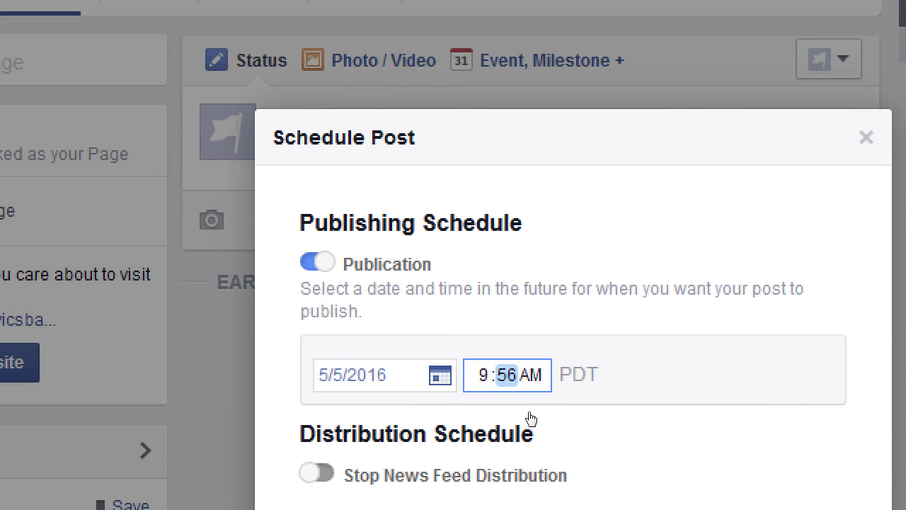
{"action": "type", "text": "00"}
Step: Change the publication date to November 1, 2016 in the calendar
{"action": "key", "text": "shift+Tab"}
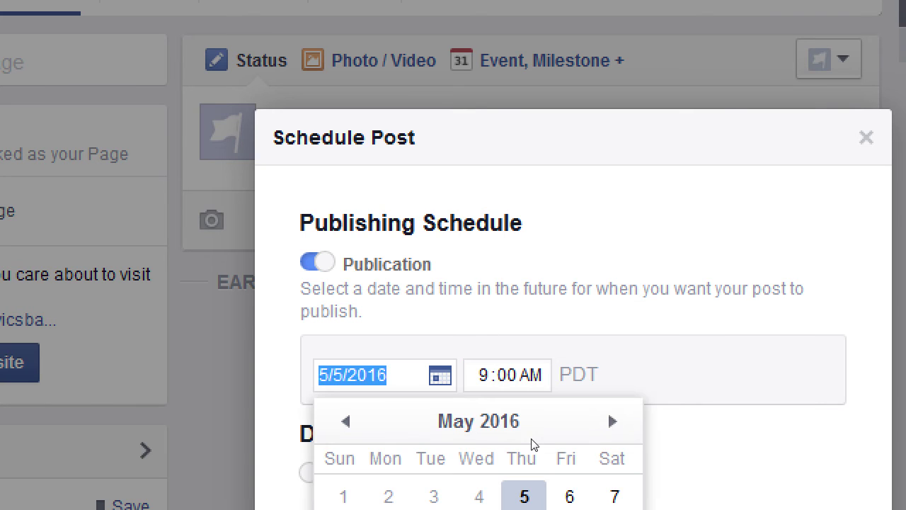
{"action": "left_click", "coordinate": [530, 441]}
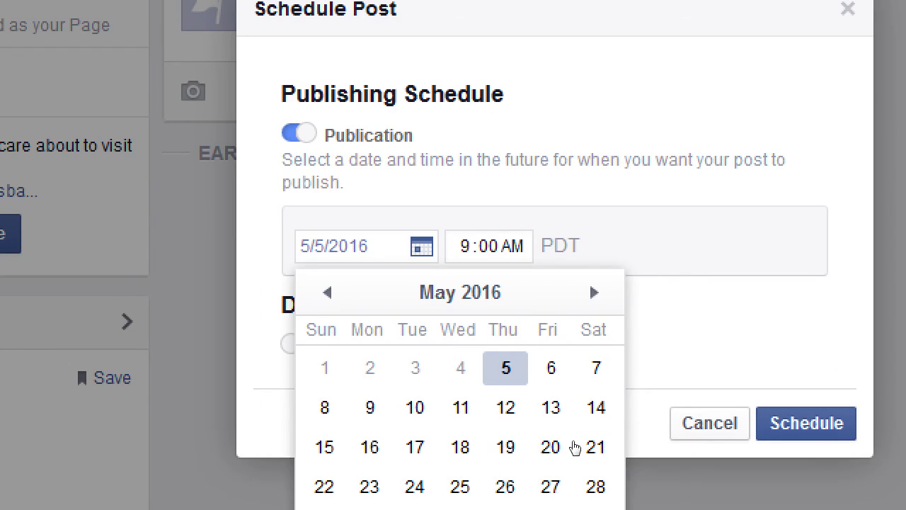
{"action": "scroll", "coordinate": [583, 441], "scroll_direction": "down", "scroll_amount": 5}
{"action": "scroll", "coordinate": [582, 444], "scroll_direction": "down", "scroll_amount": 7}
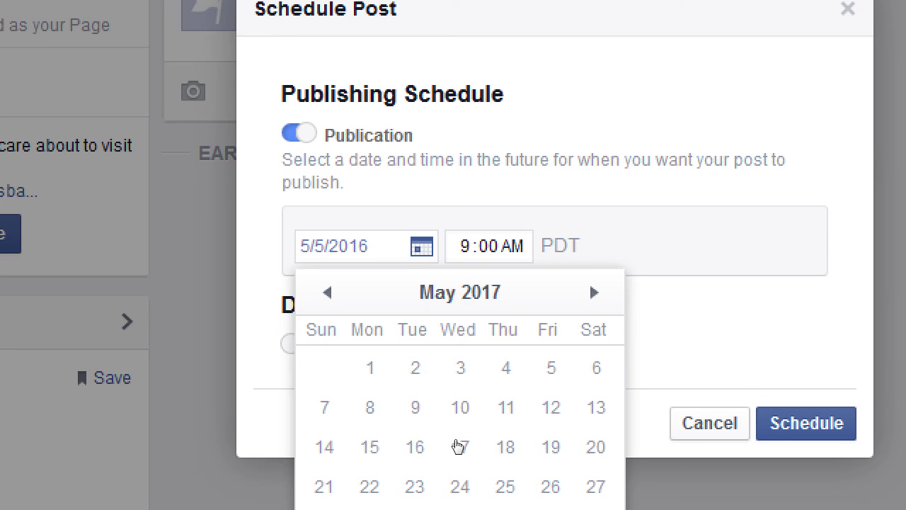
{"action": "scroll", "coordinate": [453, 440], "scroll_direction": "up", "scroll_amount": 5}
{"action": "scroll", "coordinate": [451, 442], "scroll_direction": "up", "scroll_amount": 2}
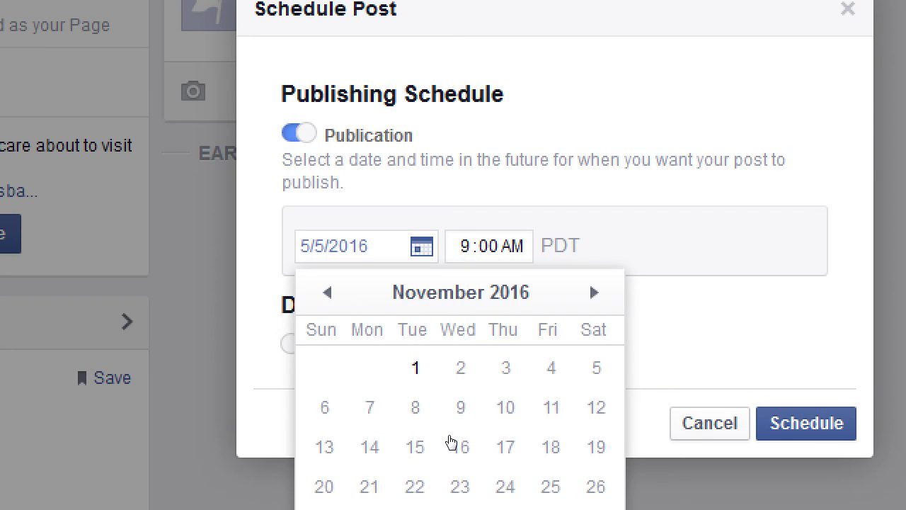
{"action": "scroll", "coordinate": [585, 439], "scroll_direction": "down", "scroll_amount": 2}
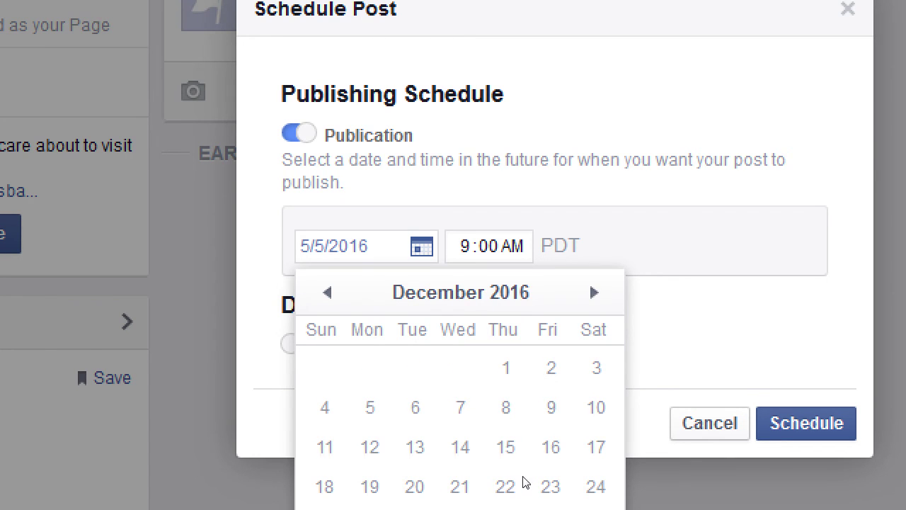
{"action": "scroll", "coordinate": [452, 444], "scroll_direction": "up", "scroll_amount": 1}
{"action": "key", "text": "Return"}
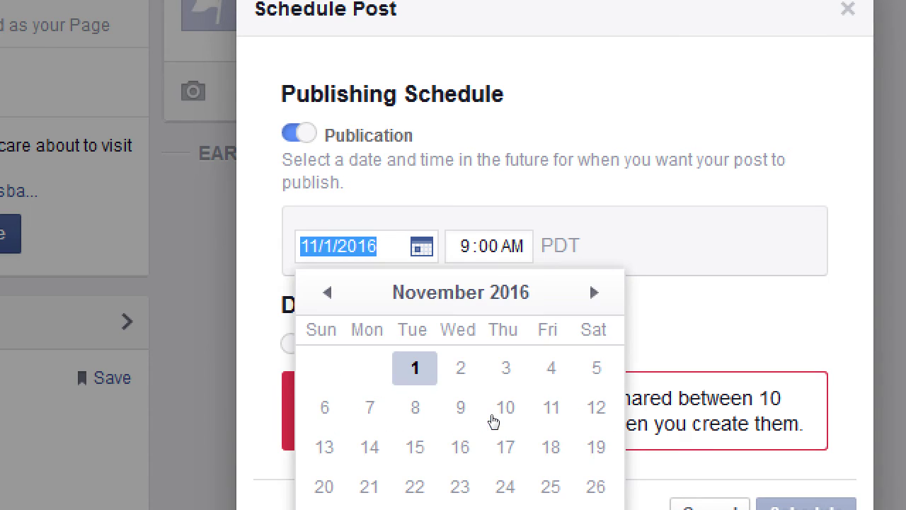
Step: Change the date to September 1, 2016, then cancel scheduling and reopen the publishing options
{"action": "key", "text": "Tab"}
{"action": "key", "text": "Page_Up"}
{"action": "key", "text": "Page_Up"}
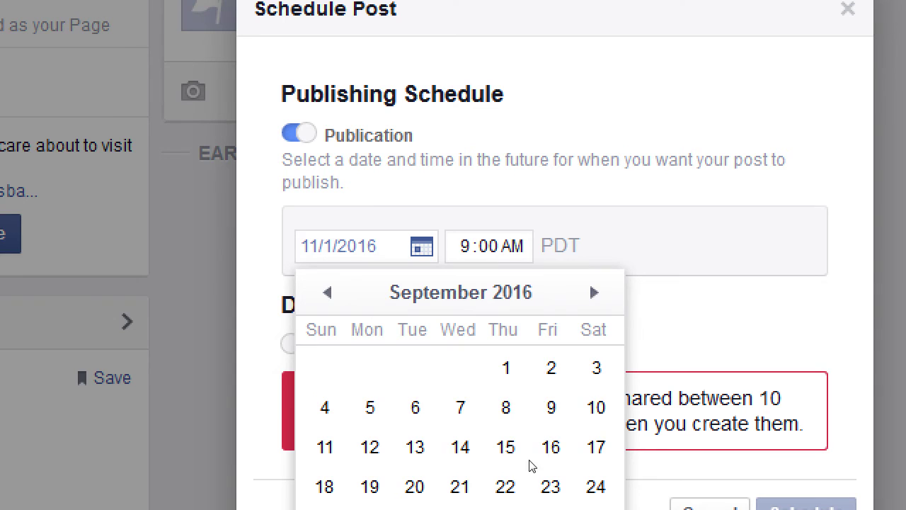
{"action": "key", "text": "Return"}
{"action": "key", "text": "Tab"}
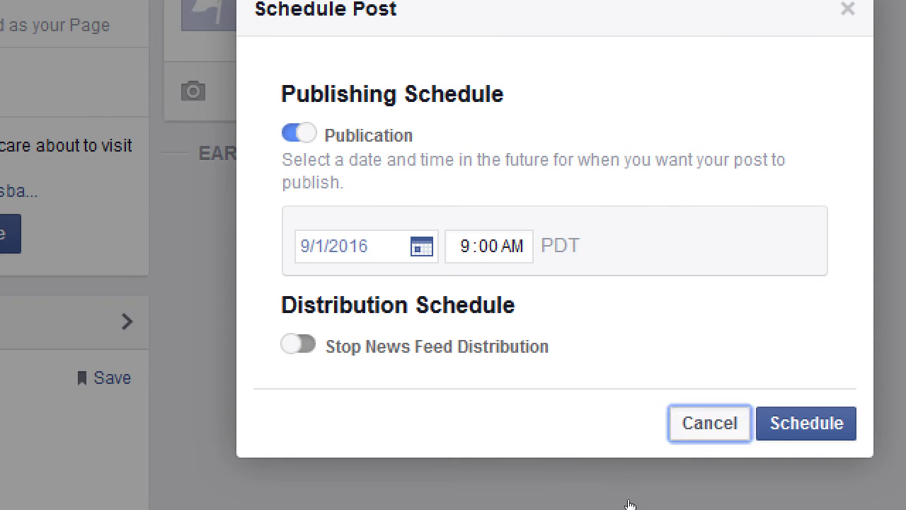
{"action": "key", "text": "Return"}
{"action": "key", "text": "Return"}
Step: Pick Schedule from the publishing options list
{"action": "key", "text": "Down"}
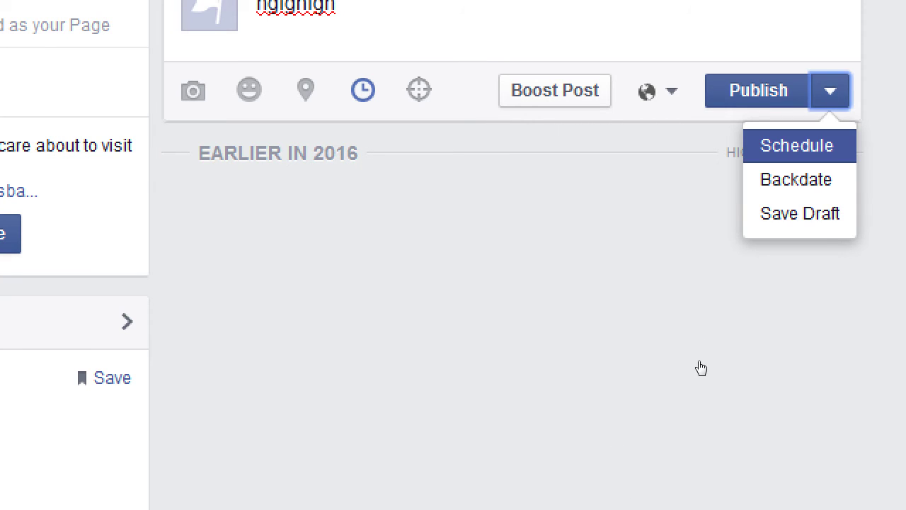
{"action": "key", "text": "Return"}
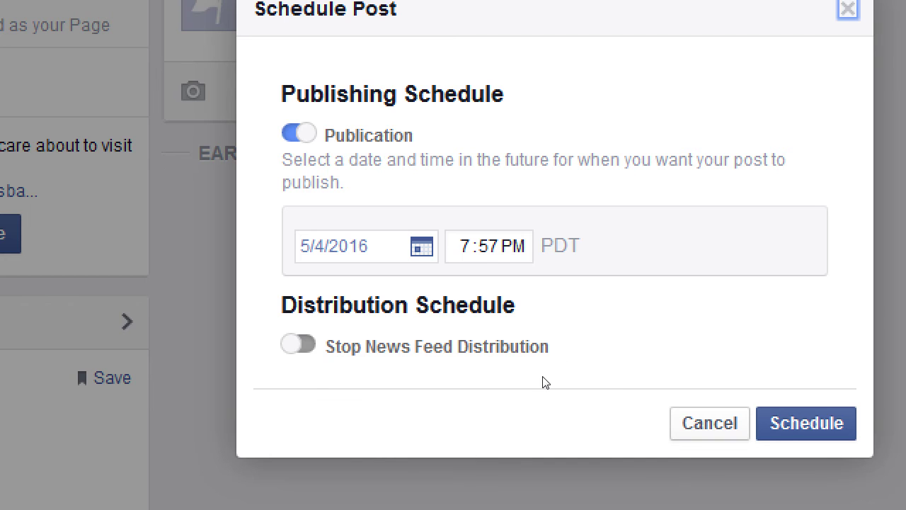
Step: Enable Stop News Feed Distribution ending May 8, then close Schedule Post unscheduled
{"action": "left_click", "coordinate": [435, 469]}
{"action": "key", "text": "space"}
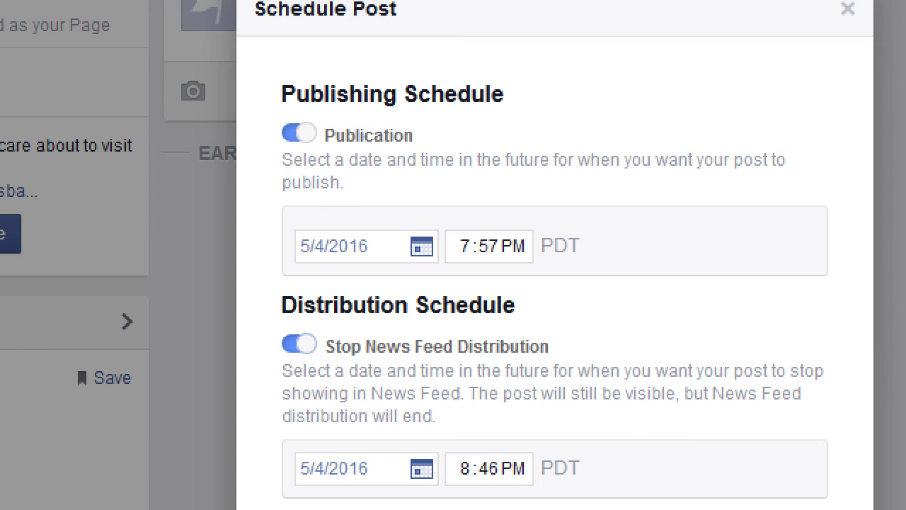
{"action": "key", "text": "Tab"}
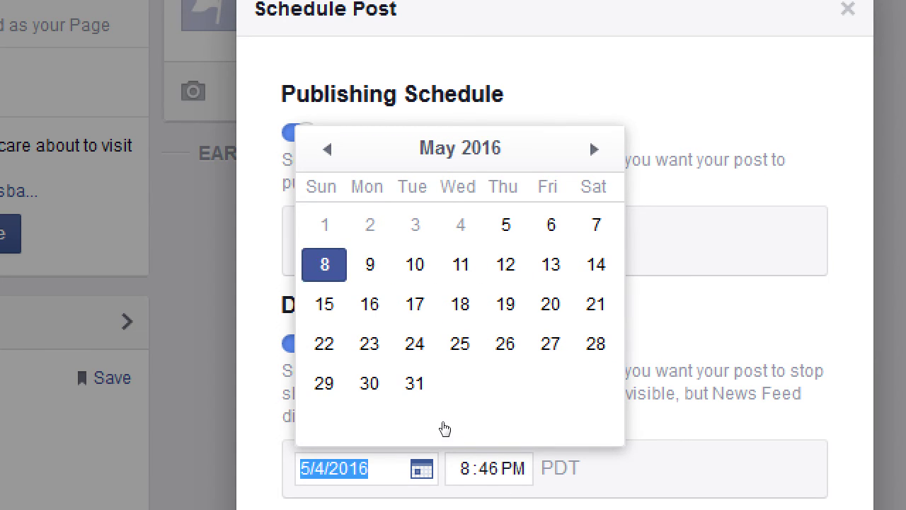
{"action": "key", "text": "Return"}
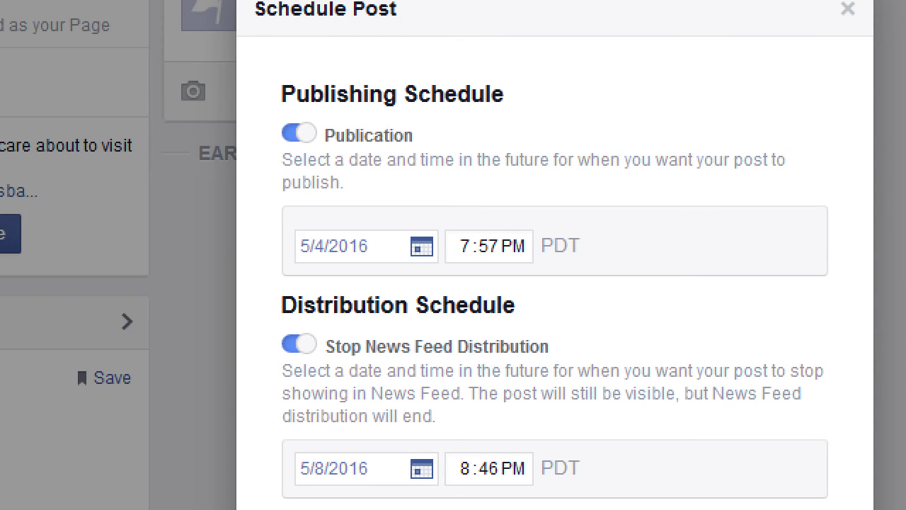
{"action": "scroll", "coordinate": [609, 507], "scroll_direction": "down", "scroll_amount": 2}
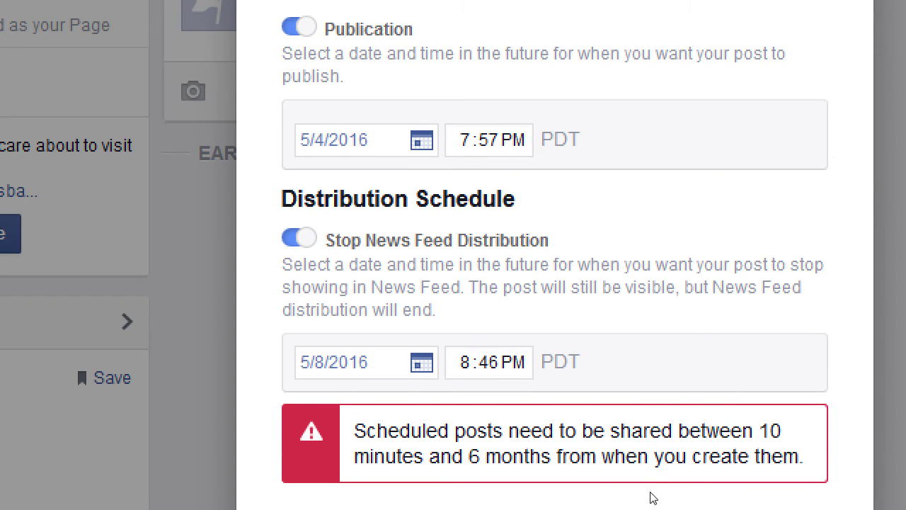
{"action": "key", "text": "Escape"}
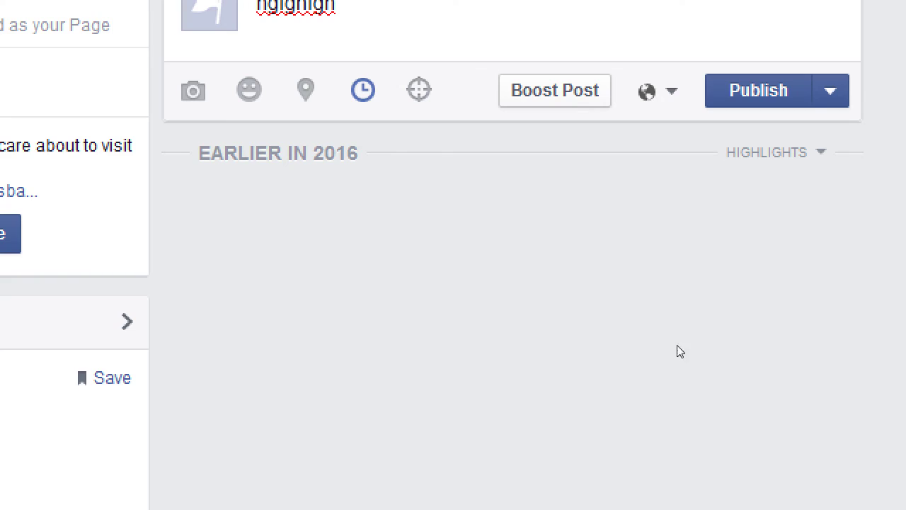
Step: Reopen Schedule from the Publish menu and stop News Feed distribution on May 11, 2016
{"action": "left_click", "coordinate": [831, 90]}
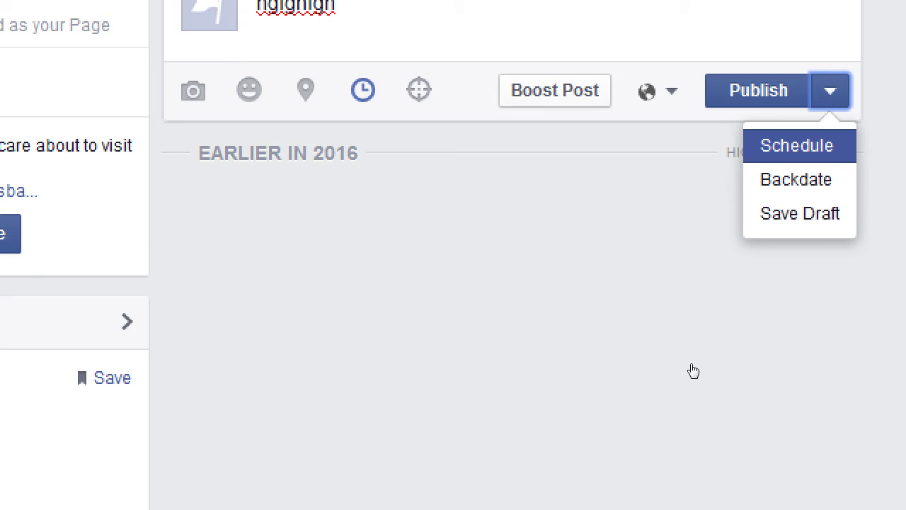
{"action": "key", "text": "Return"}
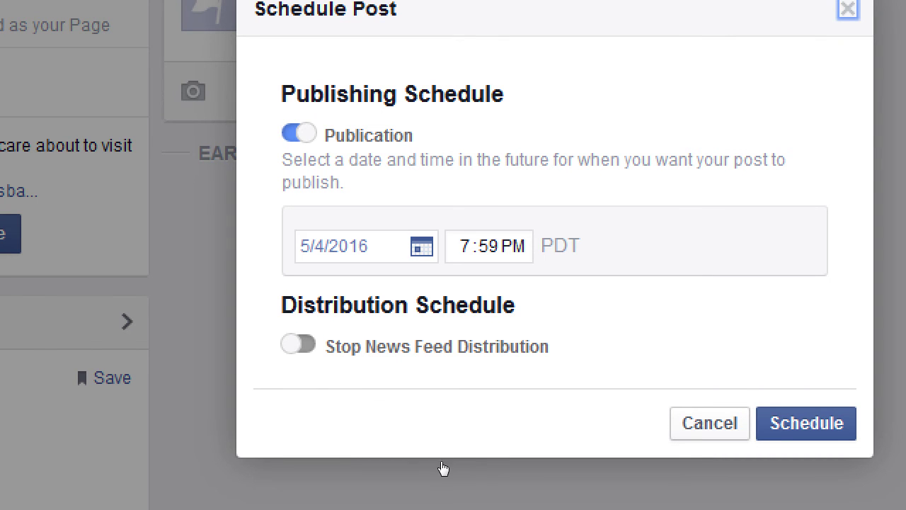
{"action": "key", "text": "space"}
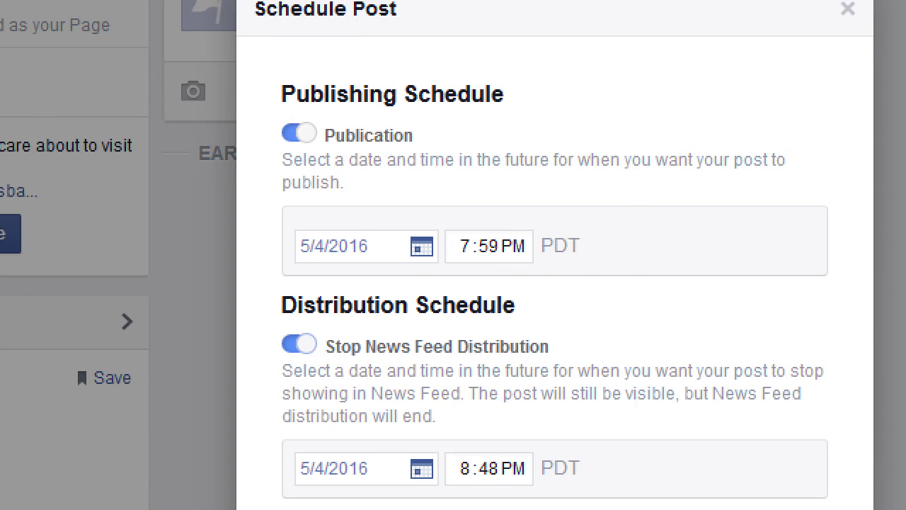
{"action": "key", "text": "Tab"}
{"action": "key", "text": "Right"}
{"action": "key", "text": "Return"}
{"action": "key", "text": "Down"}
{"action": "key", "text": "Down"}
{"action": "key", "text": "Right"}
{"action": "key", "text": "Right"}
{"action": "key", "text": "Right"}
{"action": "key", "text": "Right"}
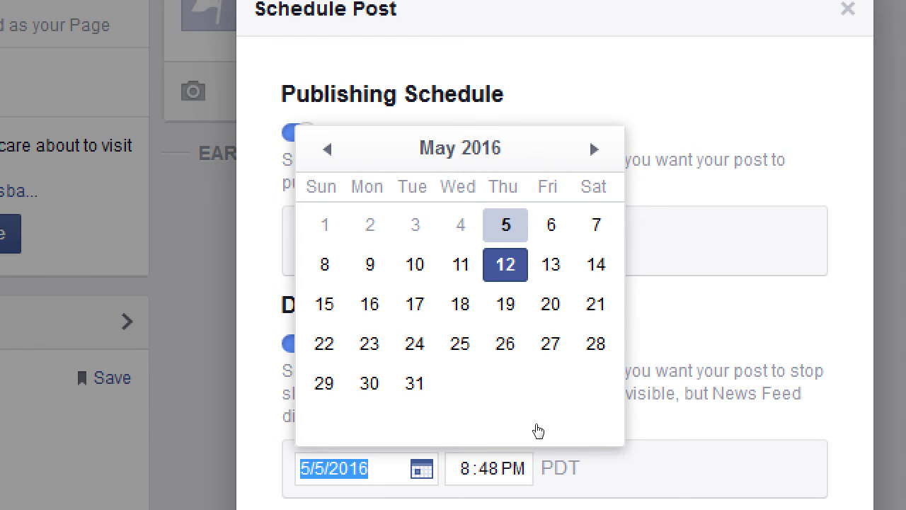
{"action": "key", "text": "Left"}
{"action": "key", "text": "Return"}
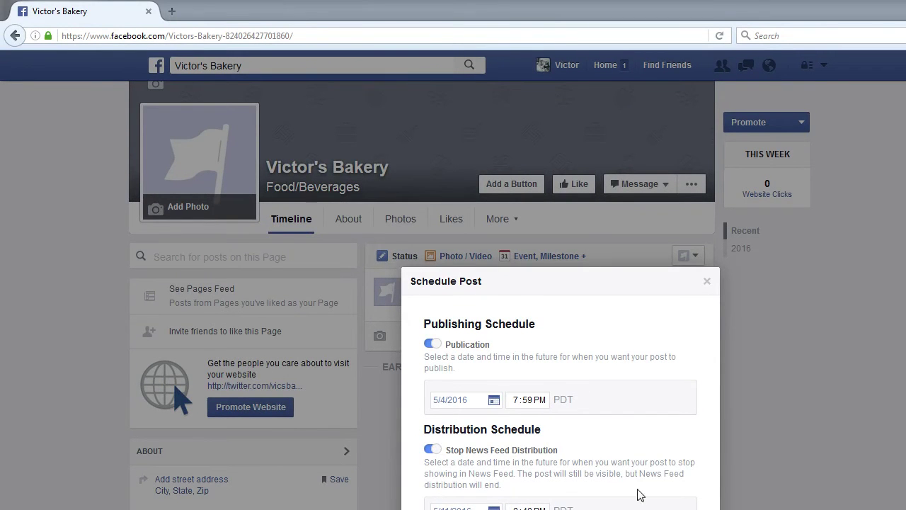
Step: Close scheduling, attempt to publish the 'hgfghfgh' draft, and dismiss the Invalid Date alert
{"action": "key", "text": "Escape"}
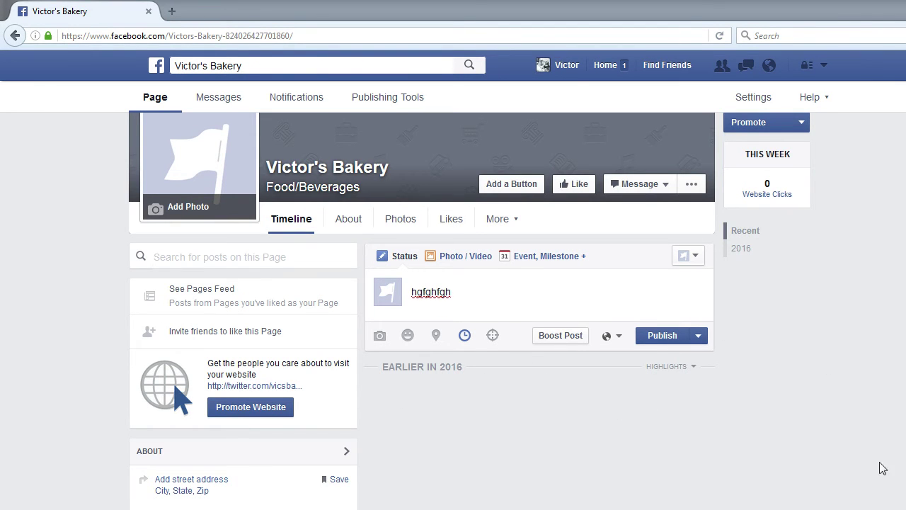
{"action": "left_click", "coordinate": [653, 335]}
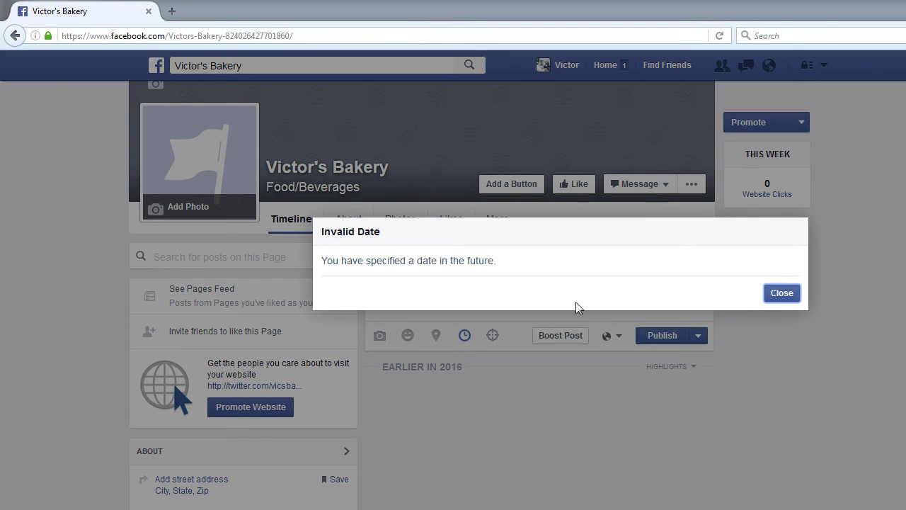
{"action": "left_click", "coordinate": [781, 294]}
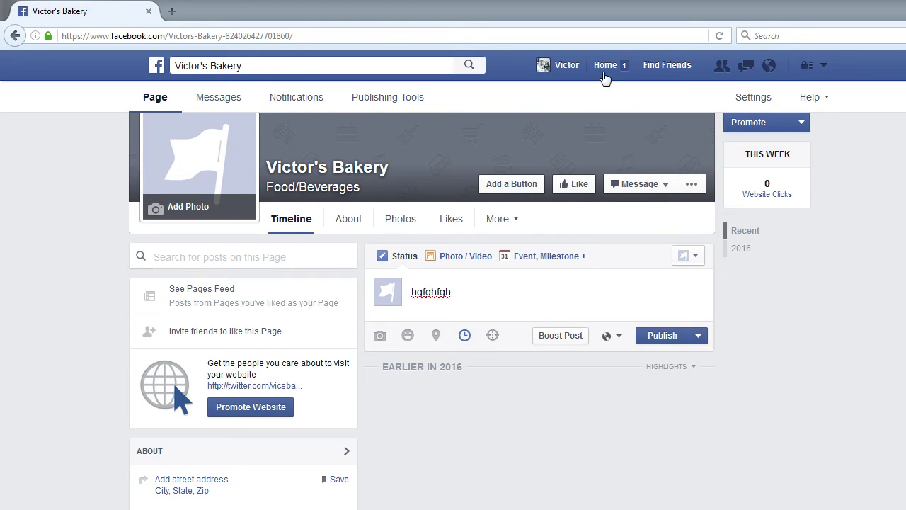
Step: Reload, leave the page discarding the draft, and publish the status 'r5trt5y'
{"action": "left_click", "coordinate": [722, 38]}
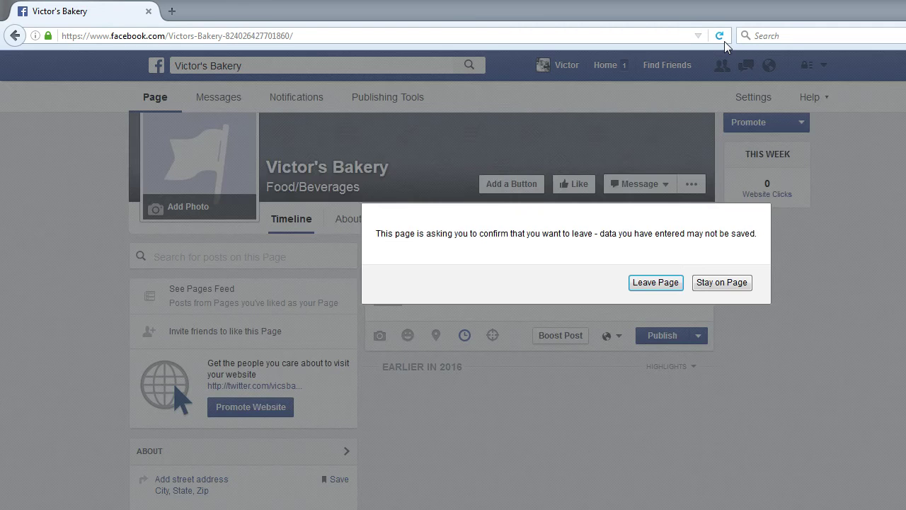
{"action": "left_click", "coordinate": [669, 282]}
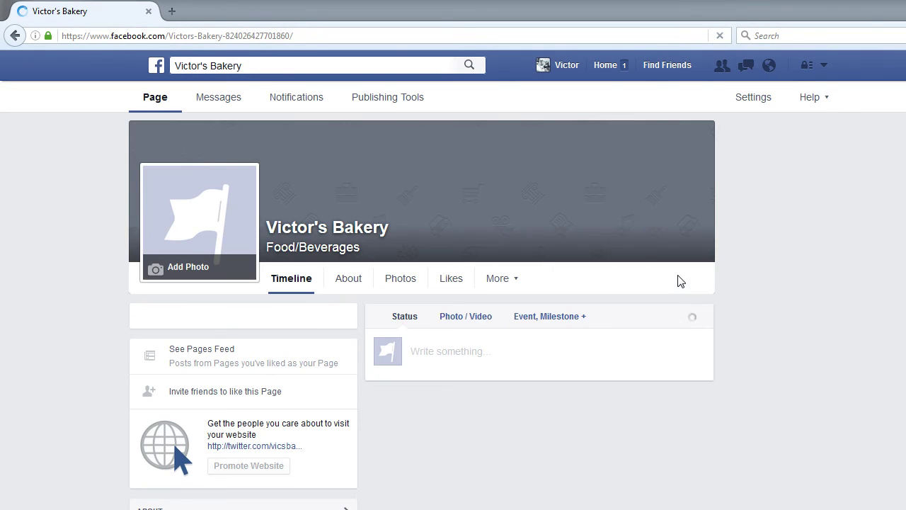
{"action": "left_click", "coordinate": [638, 347]}
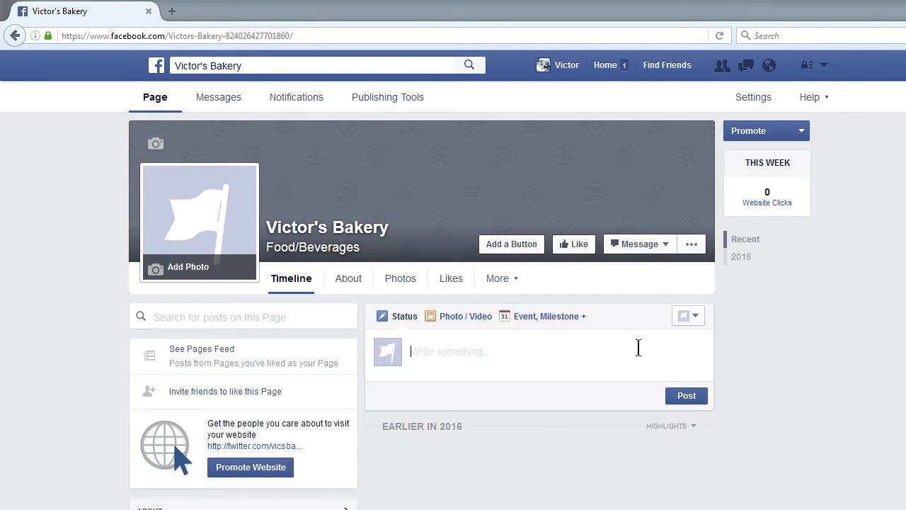
{"action": "type", "text": "r5trt5y"}
{"action": "left_click", "coordinate": [682, 396]}
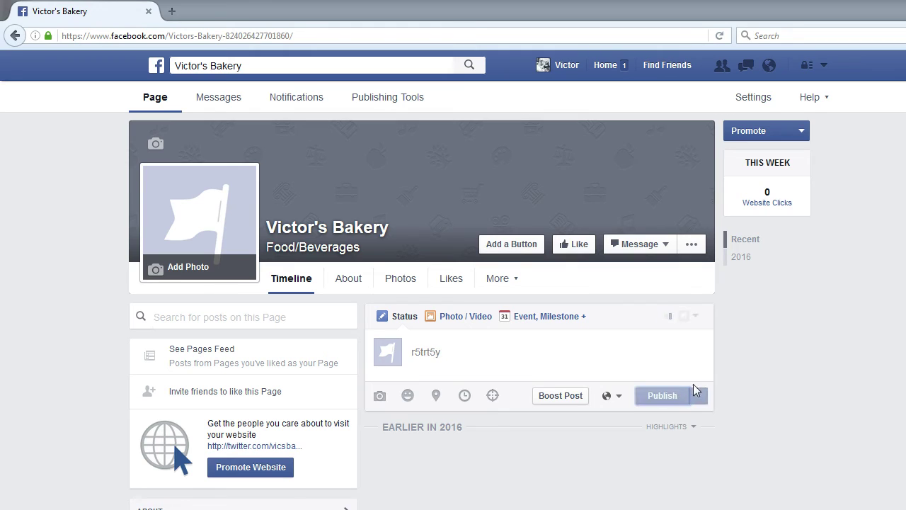
{"action": "scroll", "coordinate": [752, 345], "scroll_direction": "down", "scroll_amount": 2}
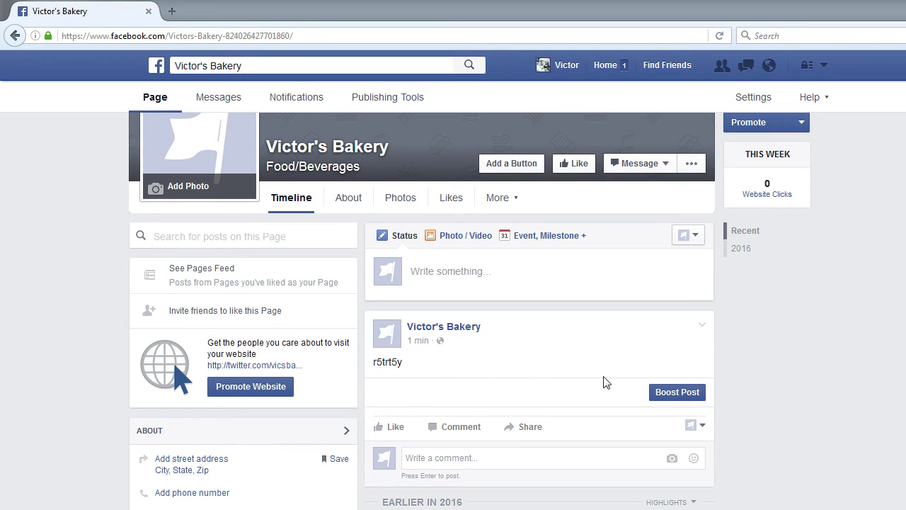
{"action": "left_click", "coordinate": [669, 392]}
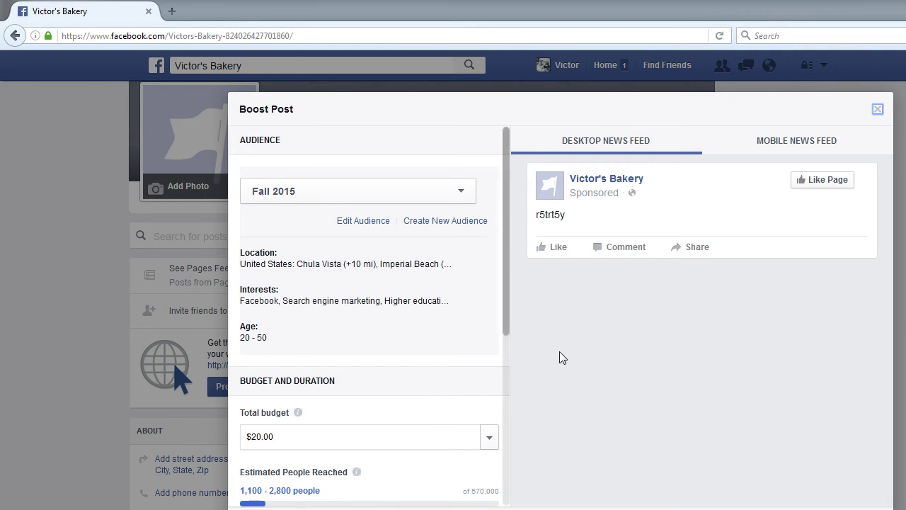
{"action": "scroll", "coordinate": [500, 344], "scroll_direction": "down", "scroll_amount": 3}
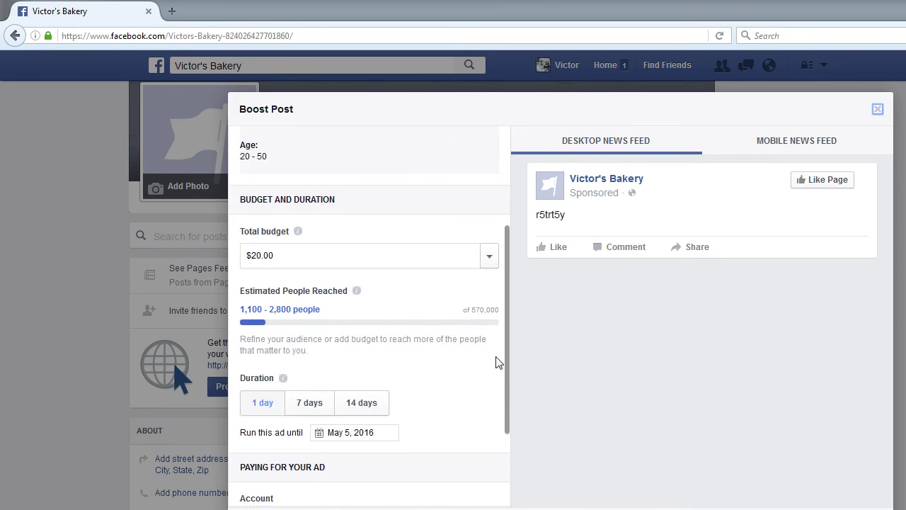
{"action": "scroll", "coordinate": [498, 362], "scroll_direction": "down", "scroll_amount": 2}
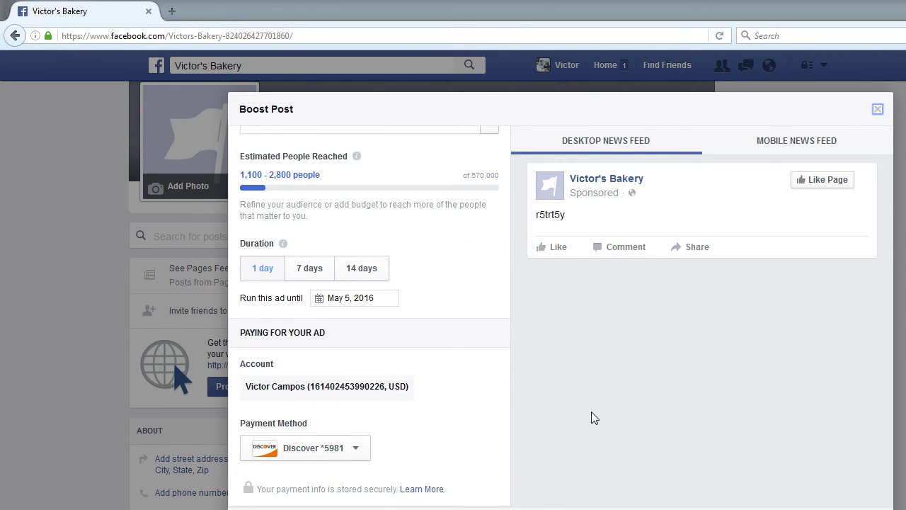
Step: Draft the status 'sdadasdAadADDADA', try boosting it unpublished, then trigger the leave-page prompt
{"action": "key", "text": "Escape"}
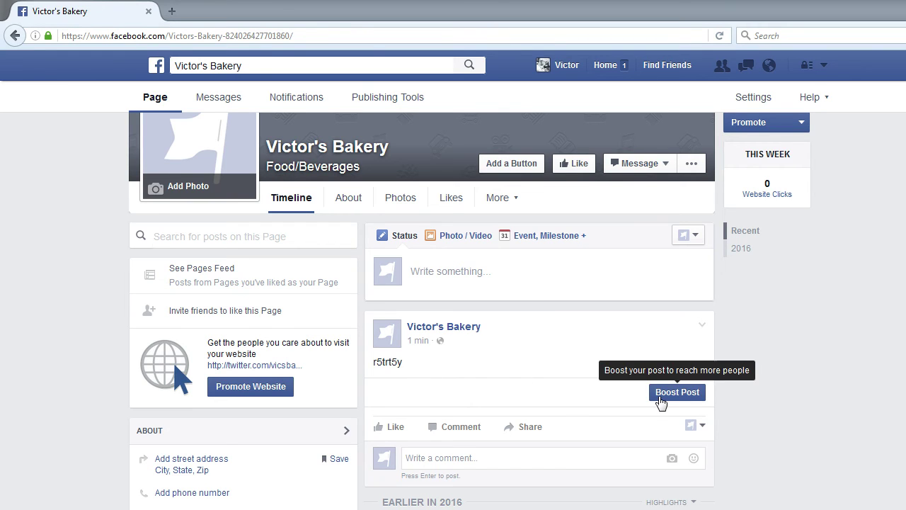
{"action": "left_click", "coordinate": [500, 272]}
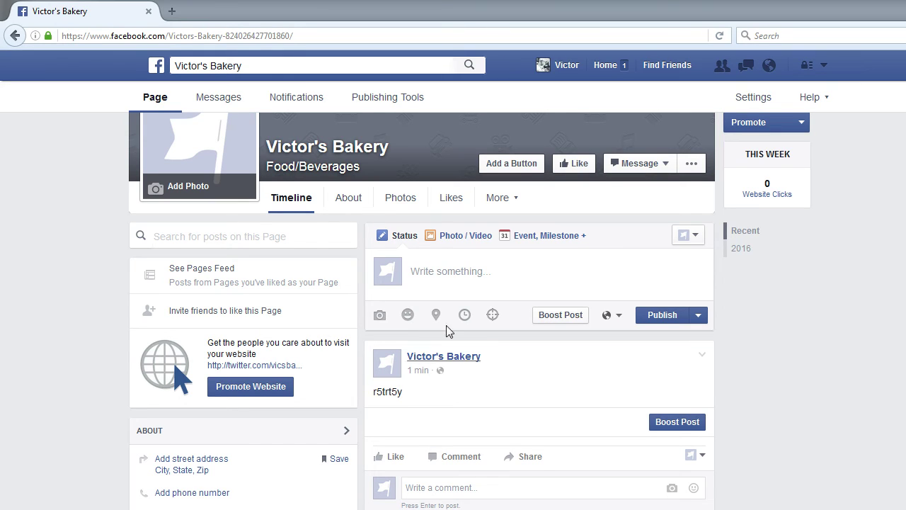
{"action": "left_click", "coordinate": [478, 287]}
{"action": "type", "text": "sdadasdAadADDADA"}
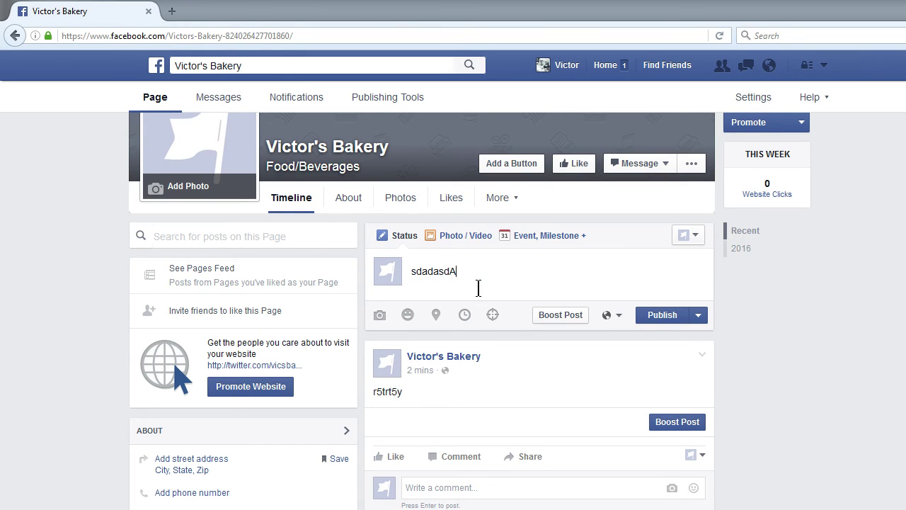
{"action": "left_click", "coordinate": [566, 323]}
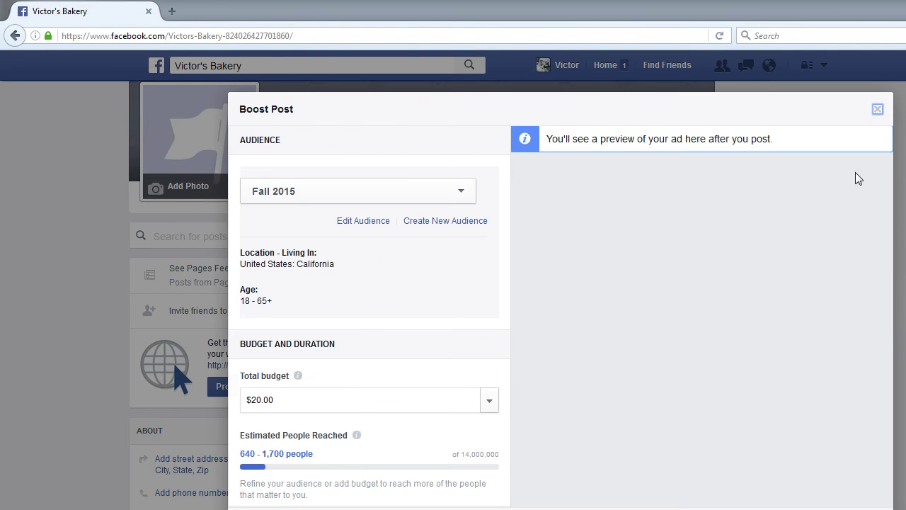
{"action": "key", "text": "F5"}
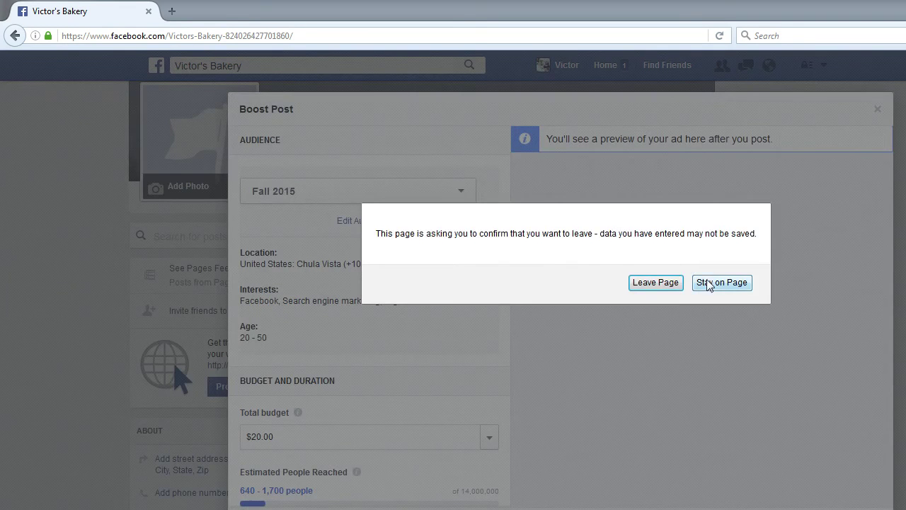
Step: Leave the page and open Boost Post for the 'r5trt5y' post
{"action": "left_click", "coordinate": [677, 285]}
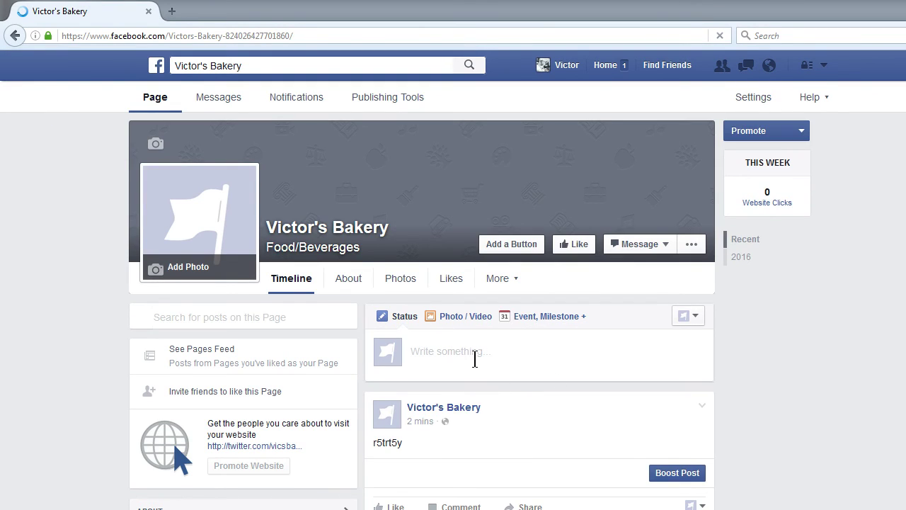
{"action": "left_click", "coordinate": [475, 359]}
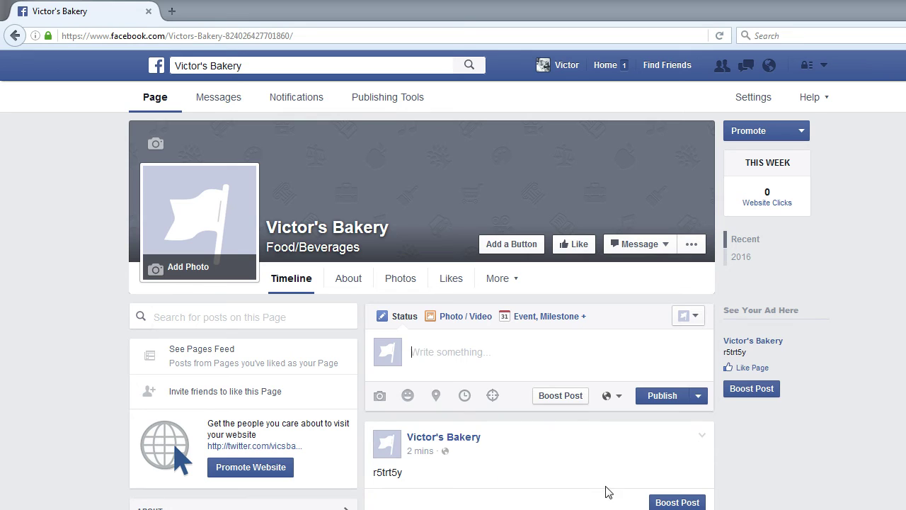
{"action": "left_click", "coordinate": [670, 503]}
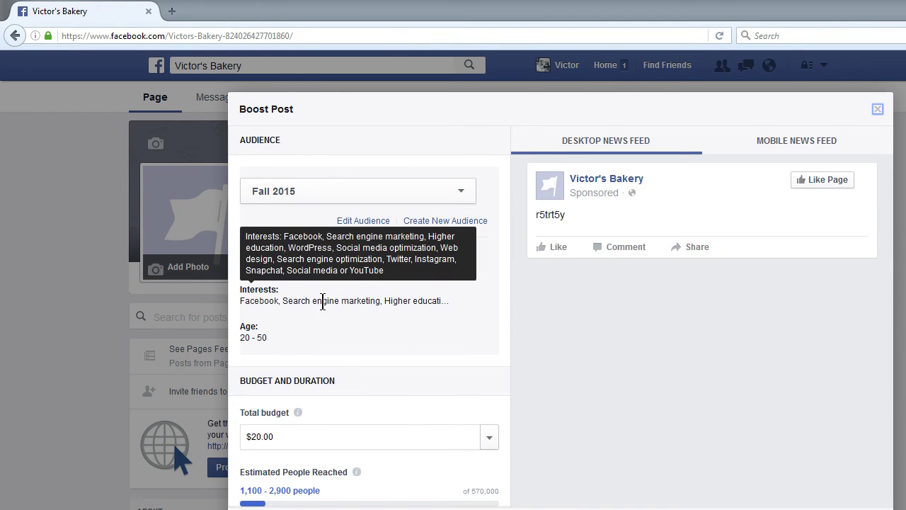
Step: Try Blogger Audience and Well-to-do Clients, settling on Blogger Audience
{"action": "left_click", "coordinate": [323, 194]}
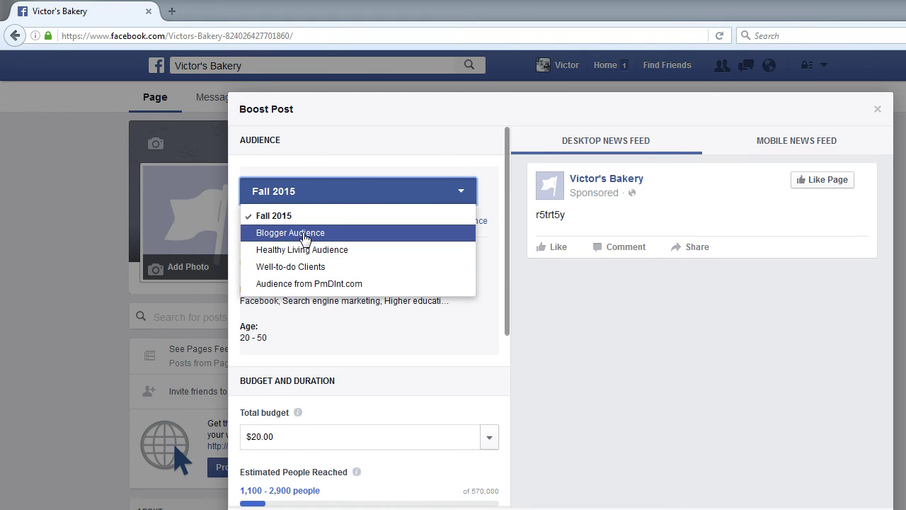
{"action": "left_click", "coordinate": [304, 234]}
{"action": "left_click", "coordinate": [305, 201]}
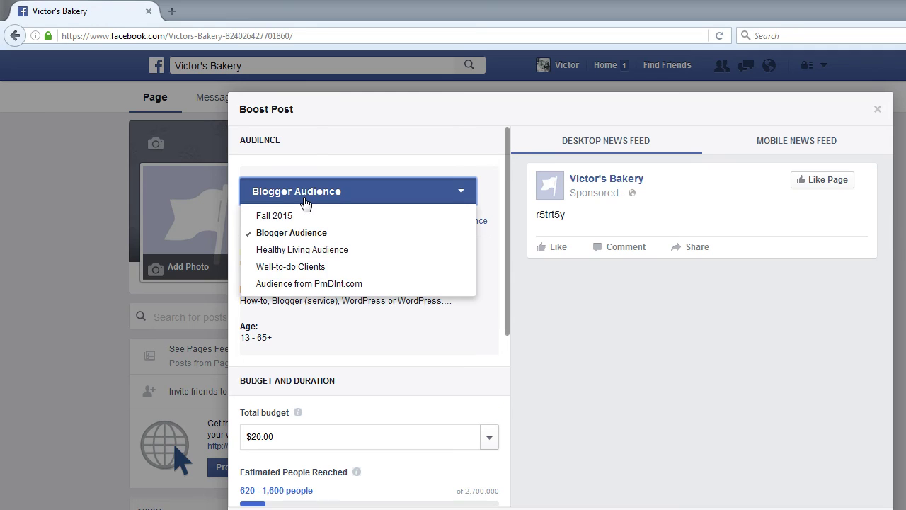
{"action": "left_click", "coordinate": [328, 266]}
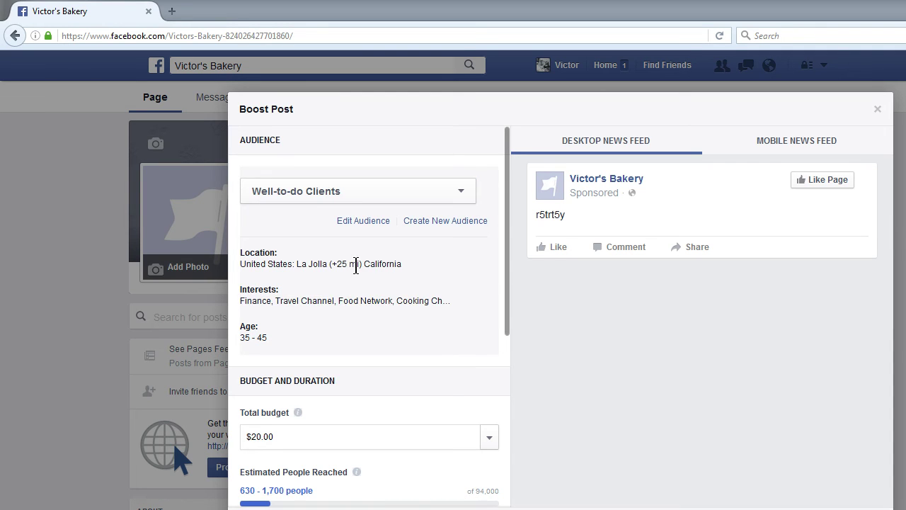
{"action": "left_click", "coordinate": [340, 198]}
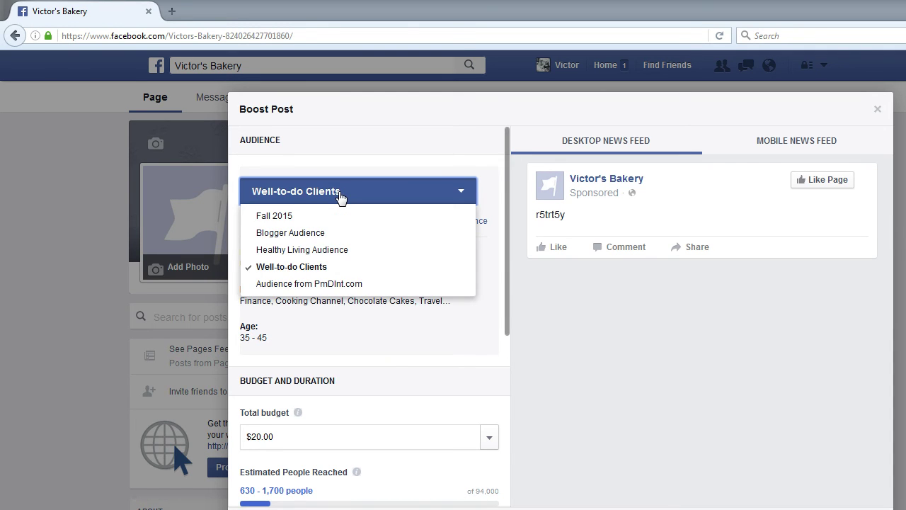
{"action": "left_click", "coordinate": [335, 233]}
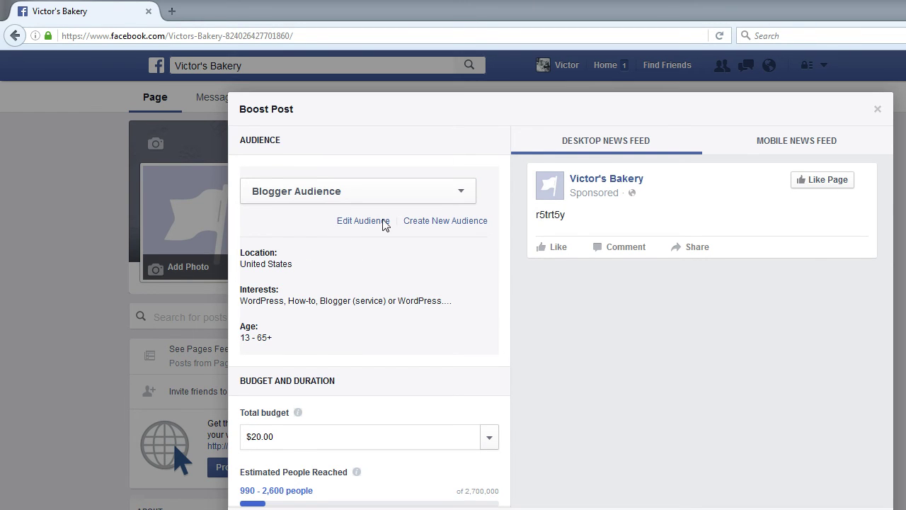
Step: Start a new audience, removing the How-to, WordPress and Blogger interests and United States
{"action": "left_click", "coordinate": [423, 223]}
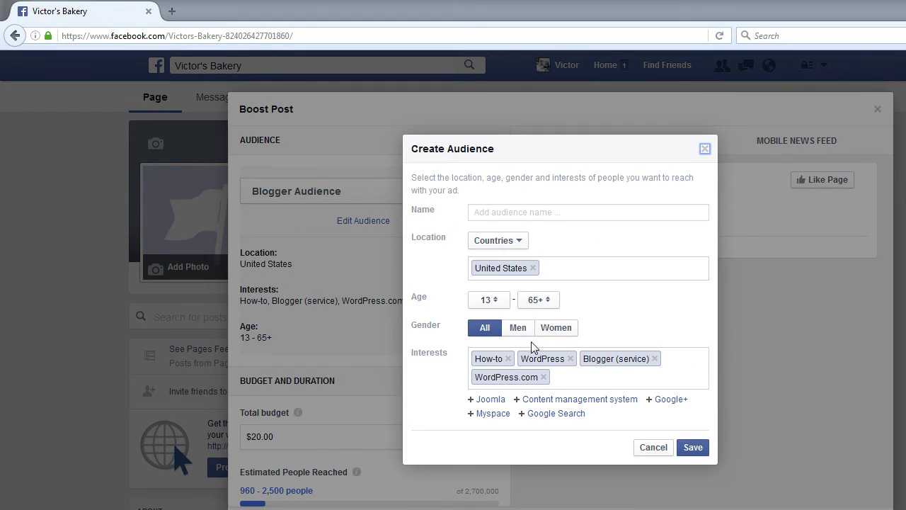
{"action": "left_click", "coordinate": [509, 359]}
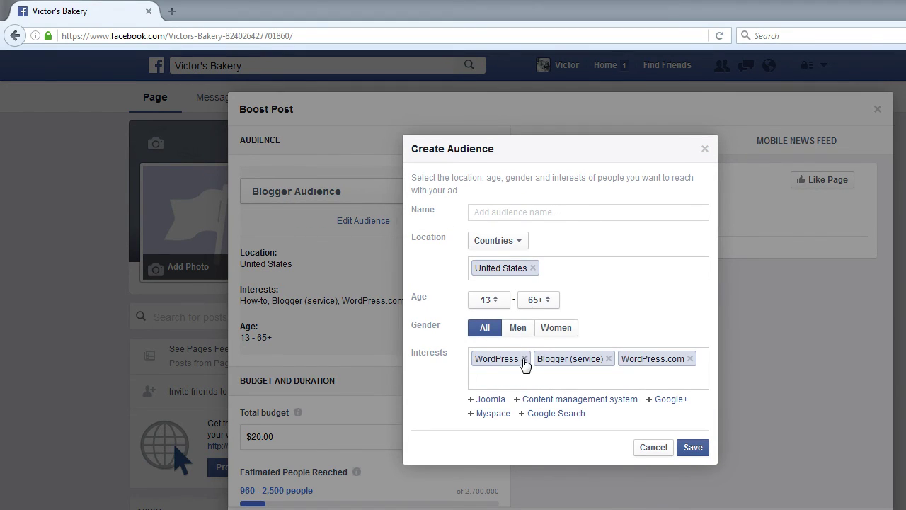
{"action": "left_click", "coordinate": [524, 359]}
{"action": "left_click", "coordinate": [547, 359]}
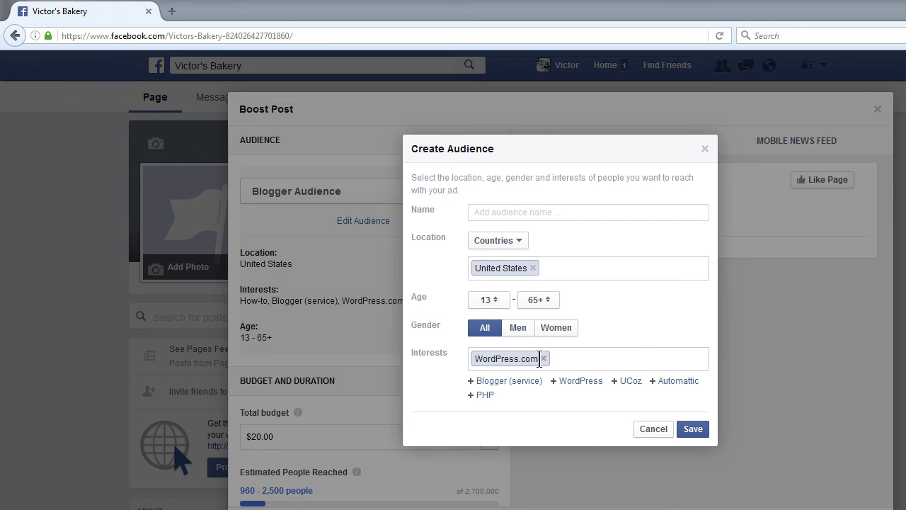
{"action": "left_click", "coordinate": [543, 359]}
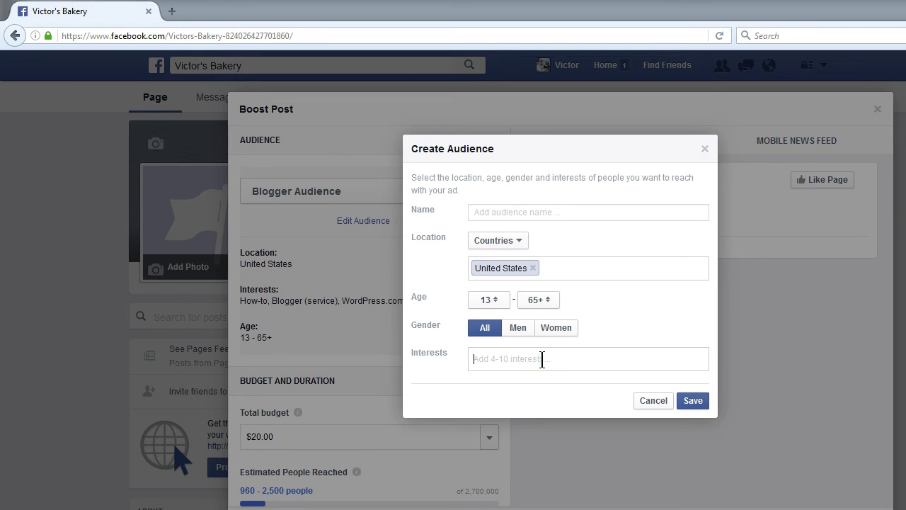
{"action": "left_click", "coordinate": [533, 268]}
{"action": "left_click", "coordinate": [517, 242]}
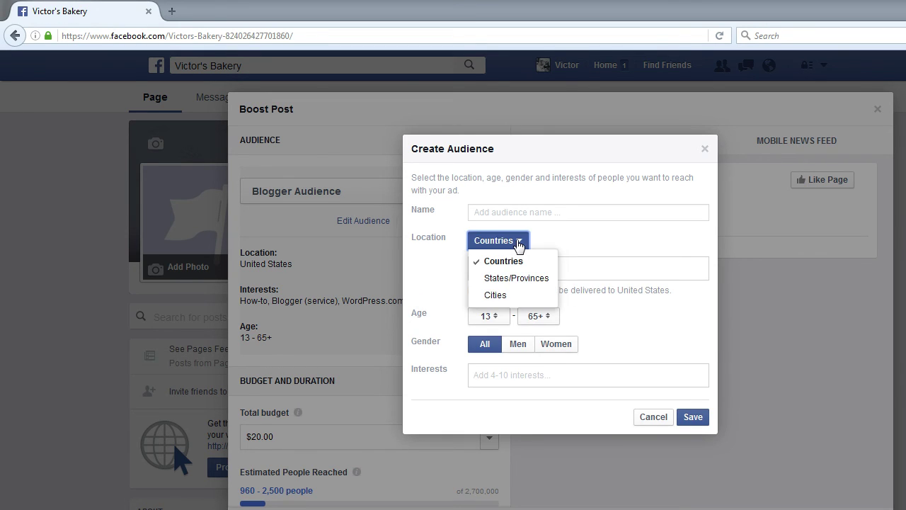
{"action": "left_click", "coordinate": [599, 245]}
Step: Name the new audience 'Foodies'
{"action": "left_click", "coordinate": [572, 211]}
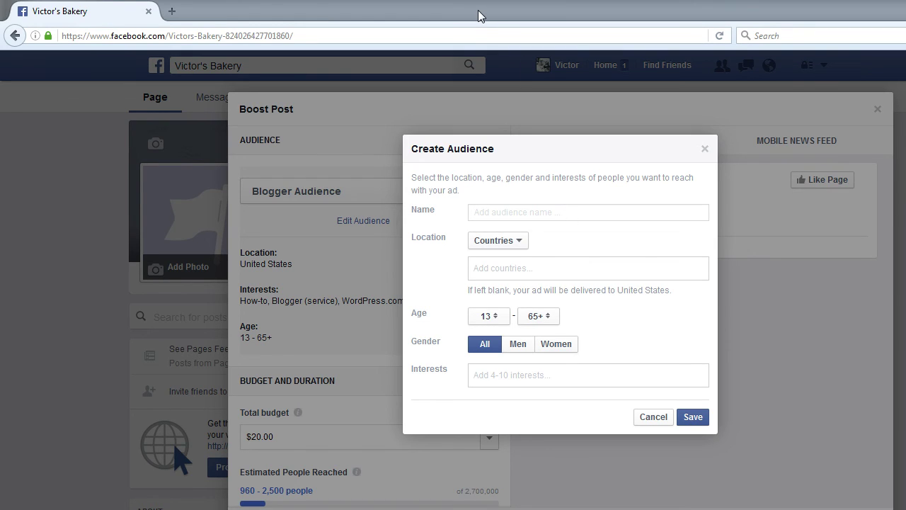
{"action": "type", "text": "fO"}
{"action": "key", "text": "BackSpace"}
{"action": "type", "text": "Foodies"}
Step: Target the countries United States, Canada and Mexico
{"action": "left_click", "coordinate": [504, 241]}
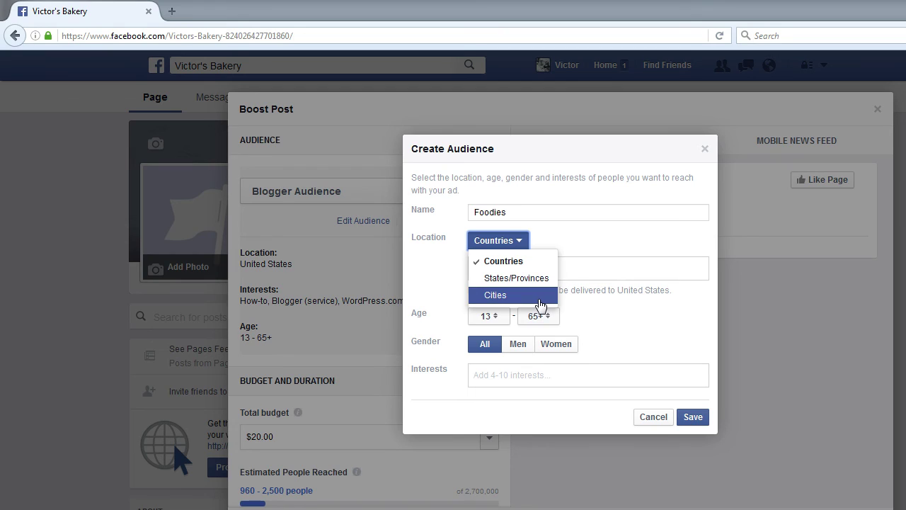
{"action": "left_click", "coordinate": [515, 262]}
{"action": "type", "text": "uni"}
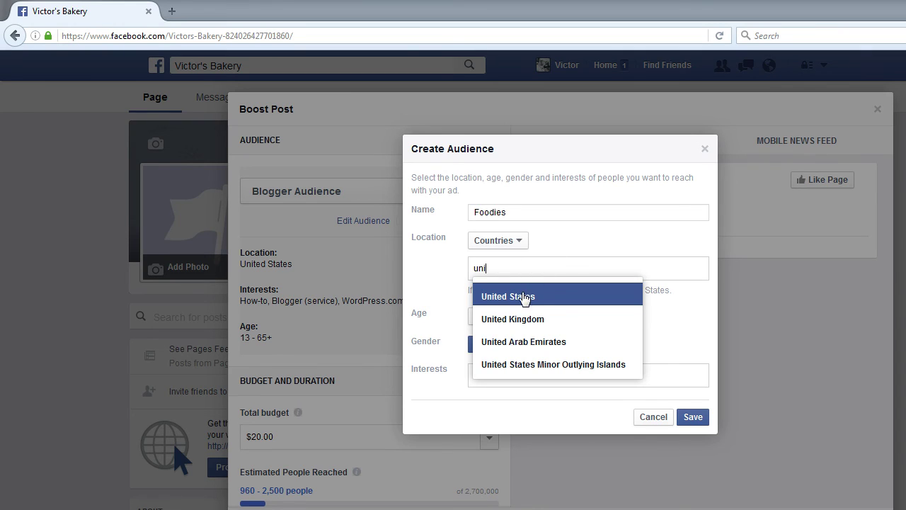
{"action": "left_click", "coordinate": [524, 297]}
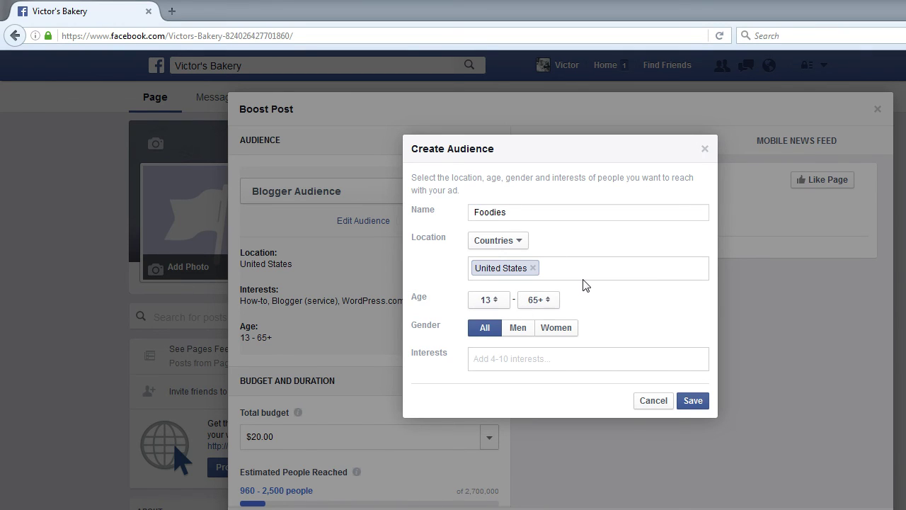
{"action": "type", "text": "Can"}
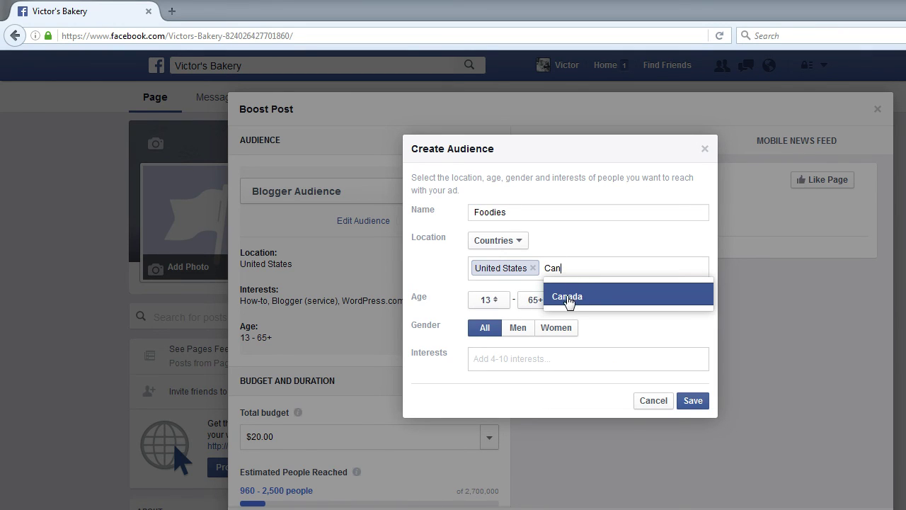
{"action": "left_click", "coordinate": [568, 303]}
{"action": "type", "text": "Me"}
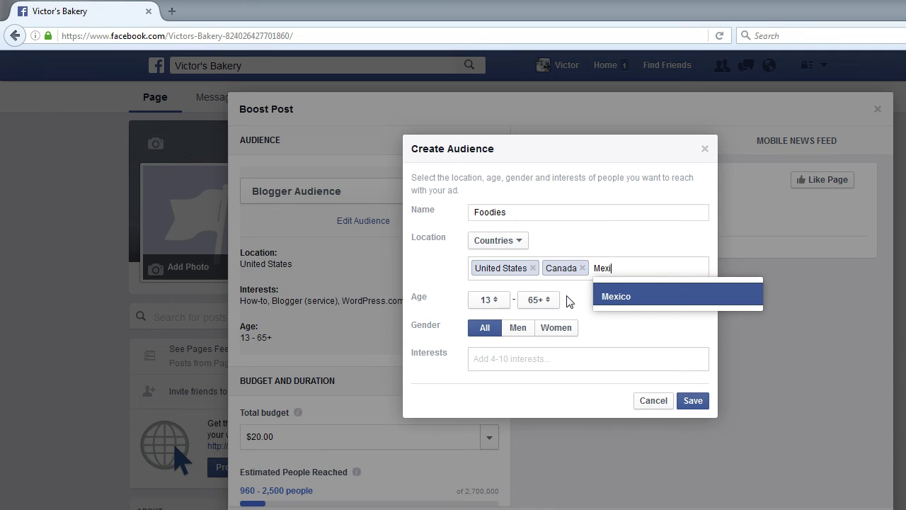
{"action": "type", "text": "xi"}
{"action": "key", "text": "Return"}
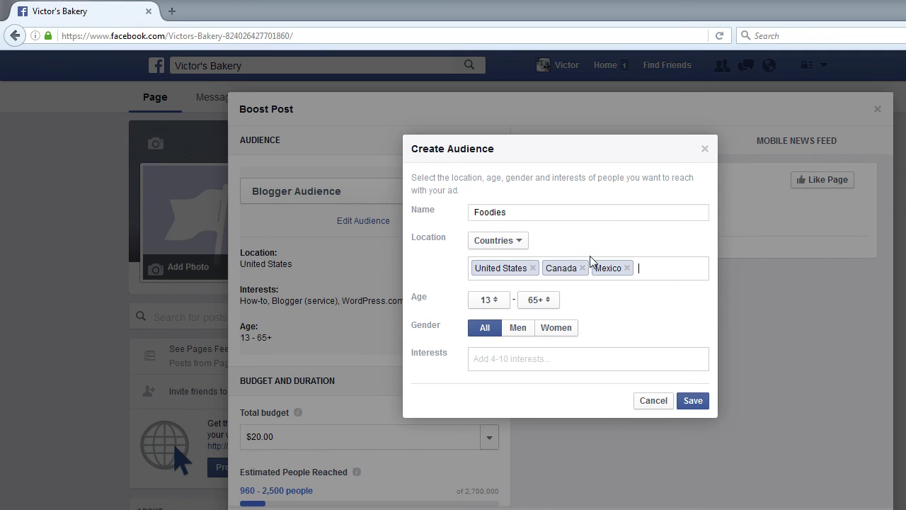
Step: Set the audience age range to 22–60
{"action": "left_click", "coordinate": [505, 301]}
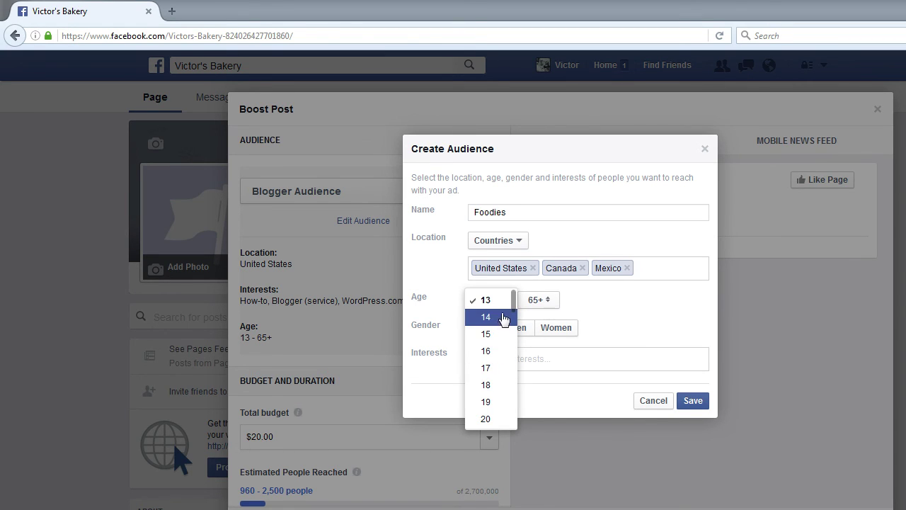
{"action": "left_click_drag", "start_coordinate": [512, 301], "coordinate": [519, 329]}
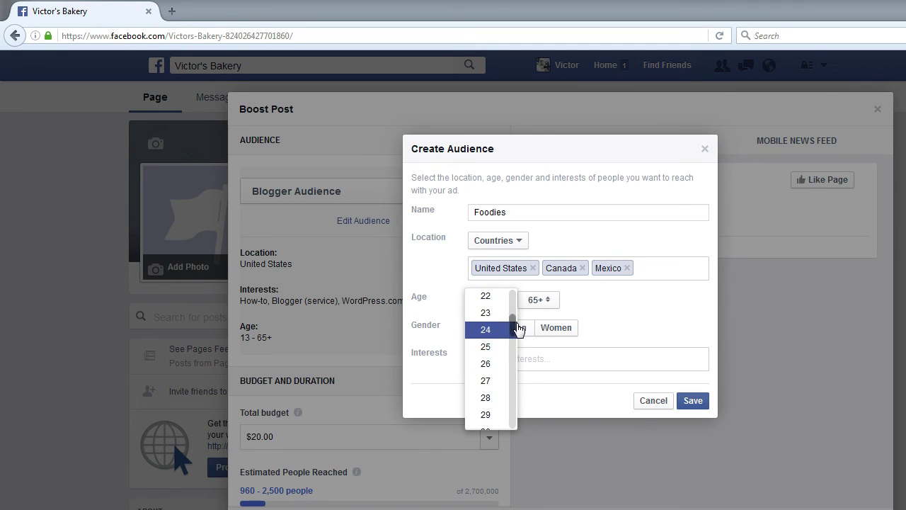
{"action": "left_click", "coordinate": [494, 297]}
{"action": "left_click", "coordinate": [534, 301]}
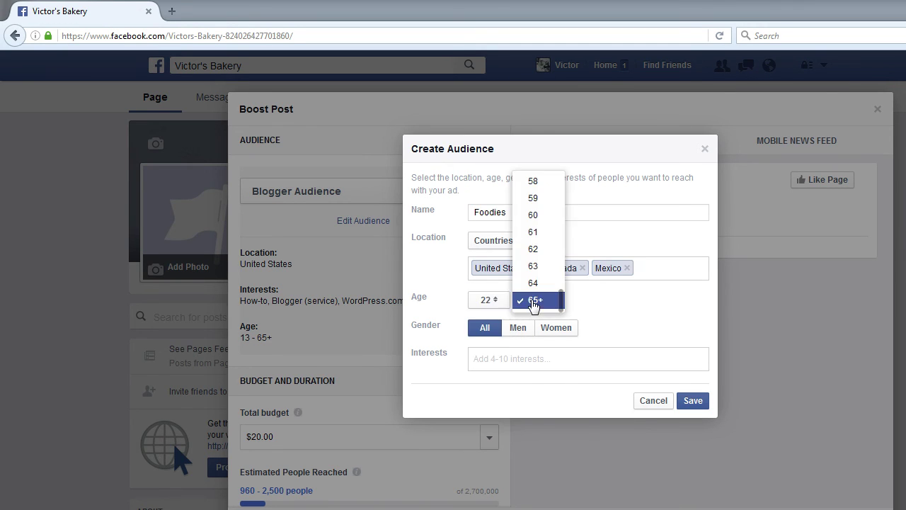
{"action": "left_click", "coordinate": [537, 215]}
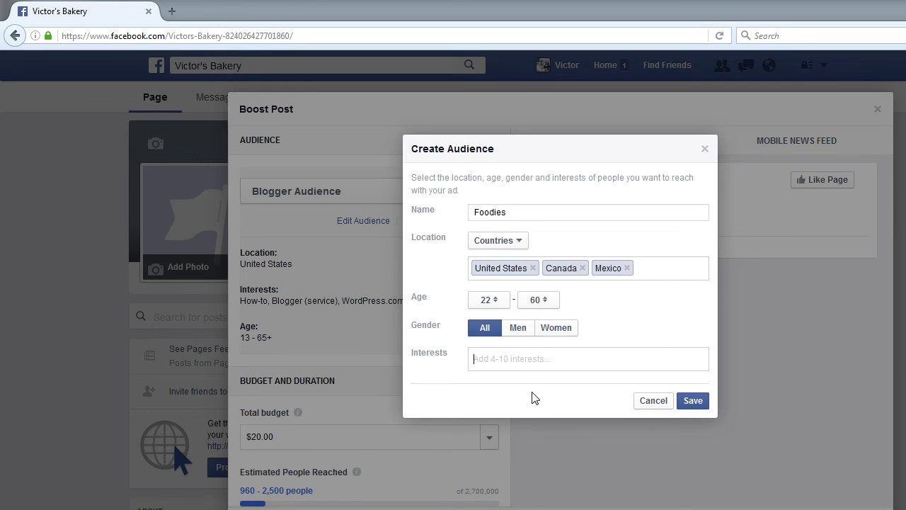
Step: Add Food and drink, Cookie and Organic food interests and save the Foodies audience
{"action": "type", "text": "Food"}
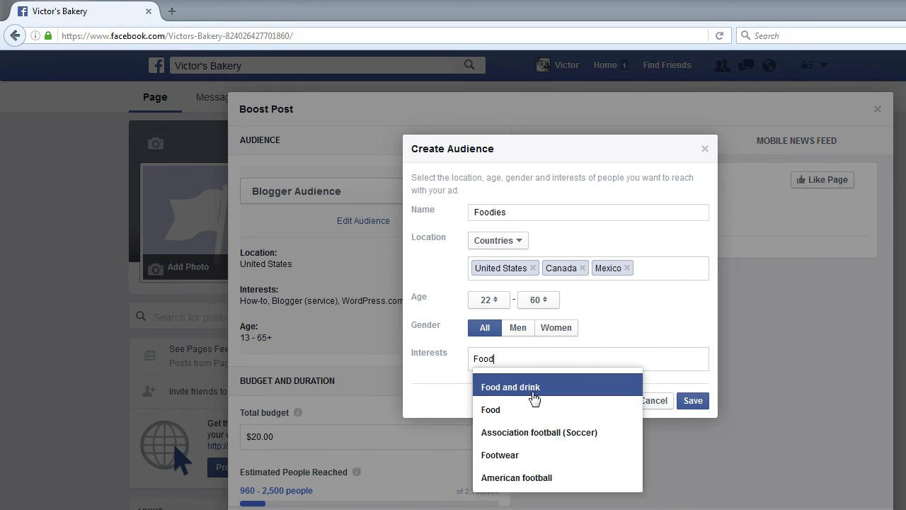
{"action": "left_click", "coordinate": [534, 398]}
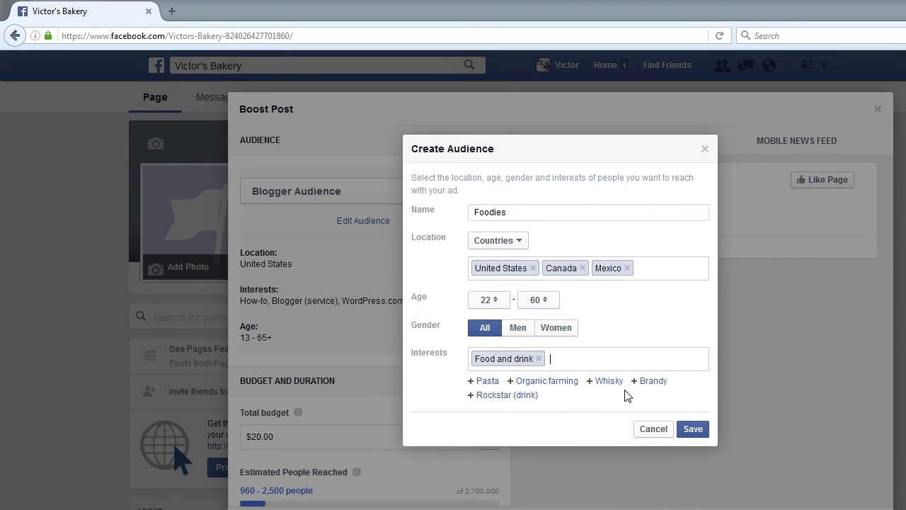
{"action": "type", "text": "Cooki"}
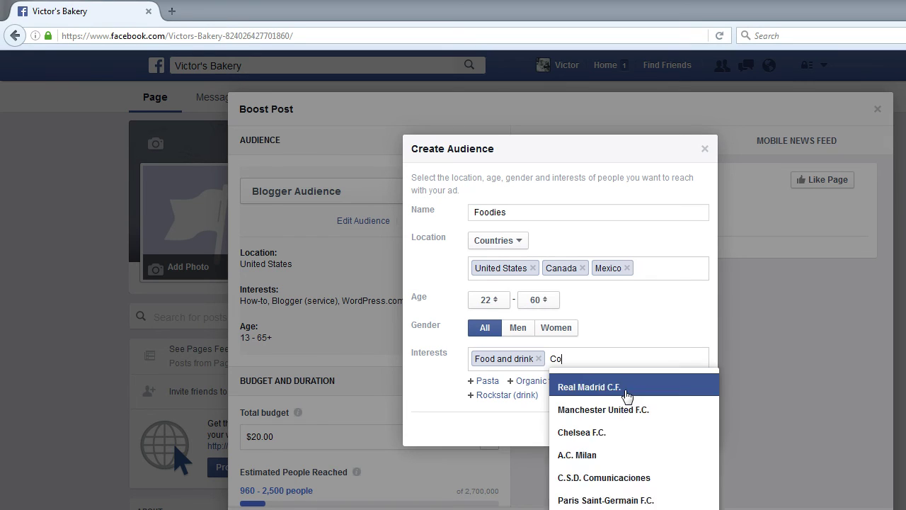
{"action": "left_click", "coordinate": [596, 409]}
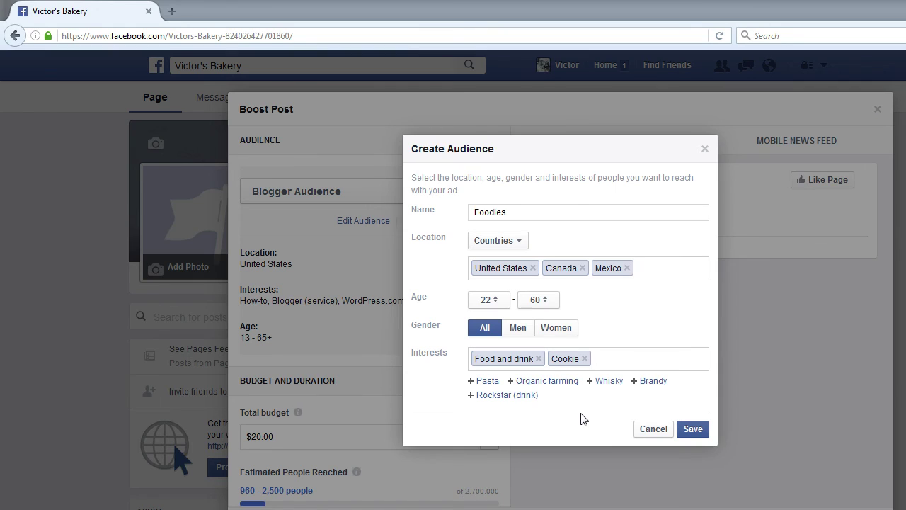
{"action": "type", "text": "Or"}
{"action": "key", "text": "Return"}
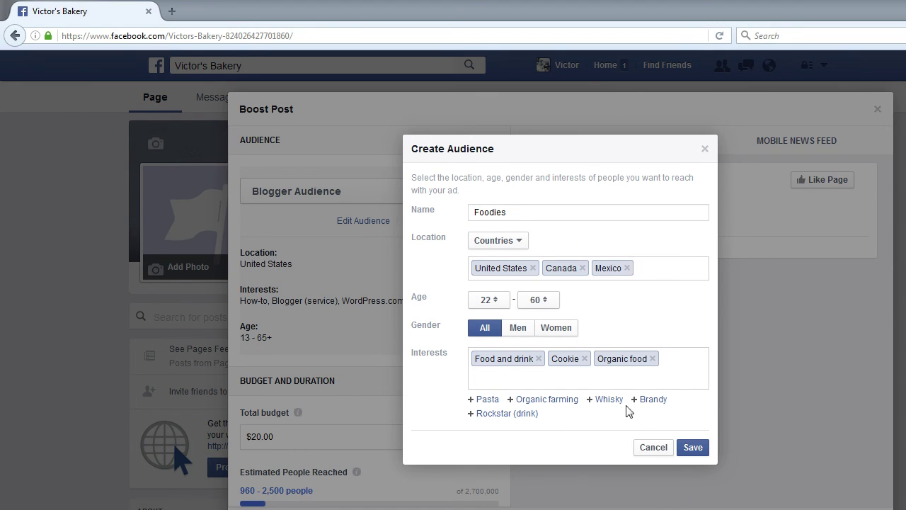
{"action": "left_click", "coordinate": [685, 450]}
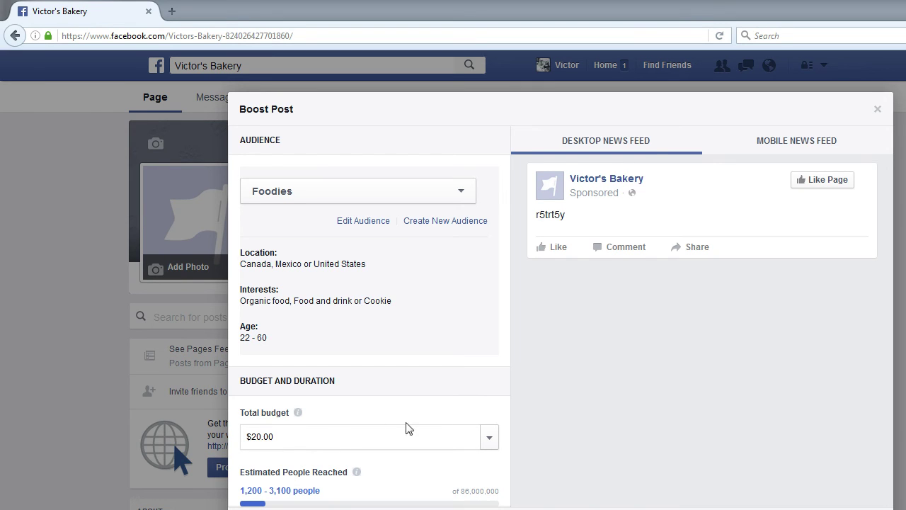
Step: Pick a $1,000.00 total budget, then toggle between Mobile and Desktop News Feed previews
{"action": "left_click", "coordinate": [488, 437]}
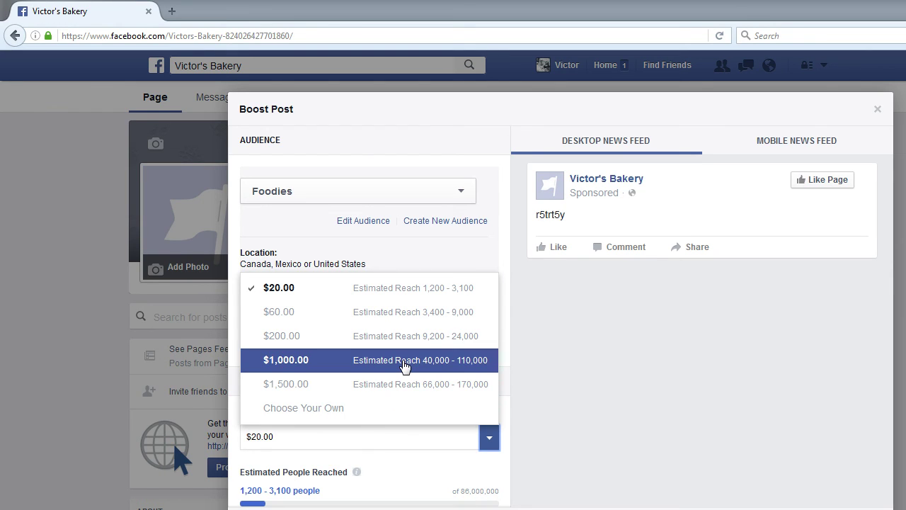
{"action": "left_click", "coordinate": [405, 370]}
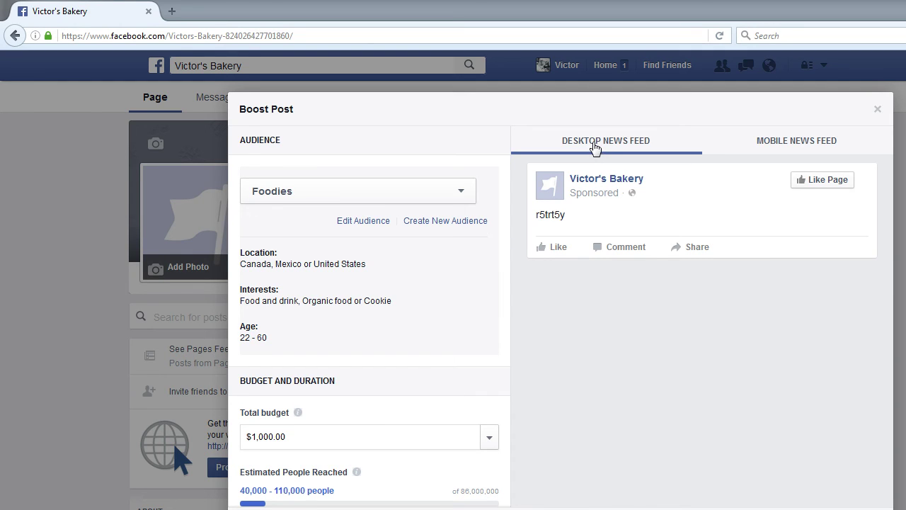
{"action": "left_click", "coordinate": [807, 142]}
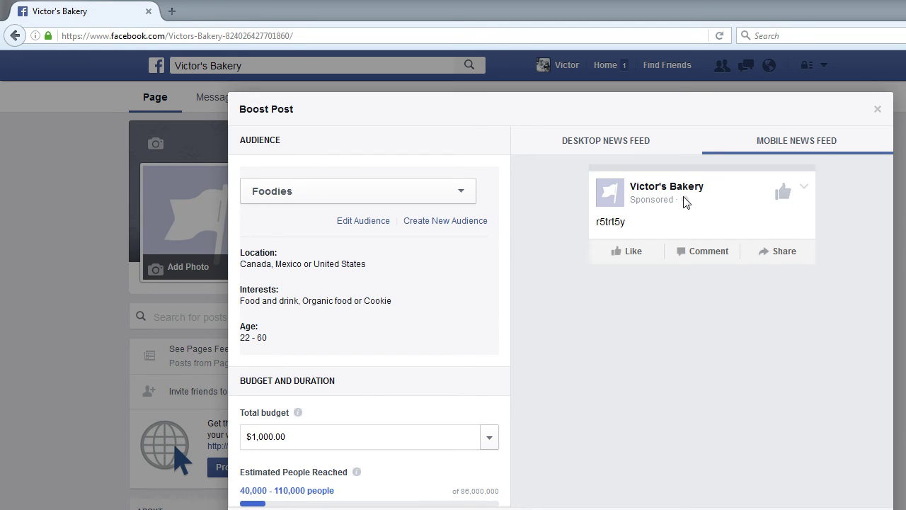
{"action": "left_click", "coordinate": [603, 147]}
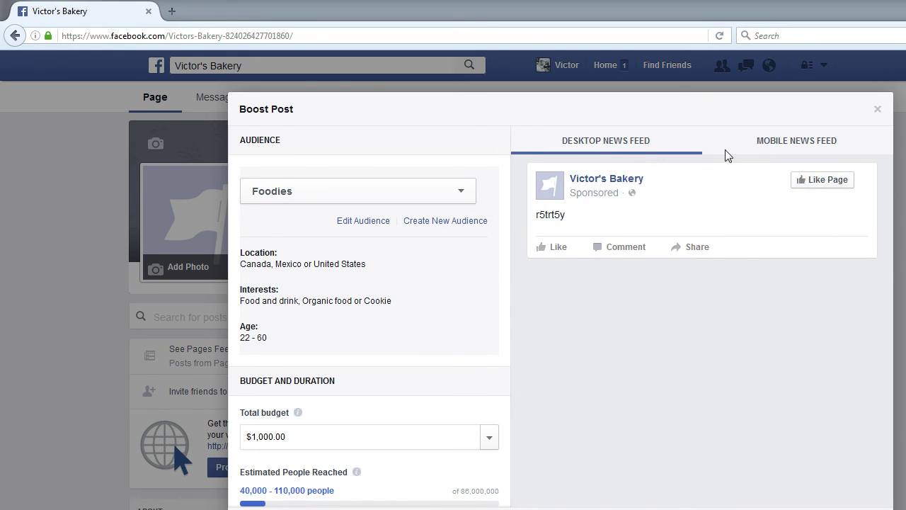
{"action": "left_click", "coordinate": [762, 150]}
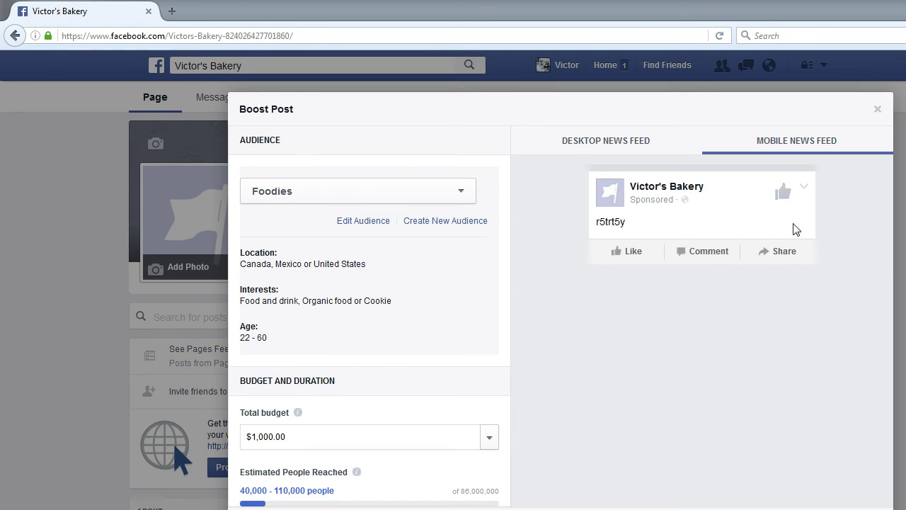
{"action": "left_click", "coordinate": [651, 150]}
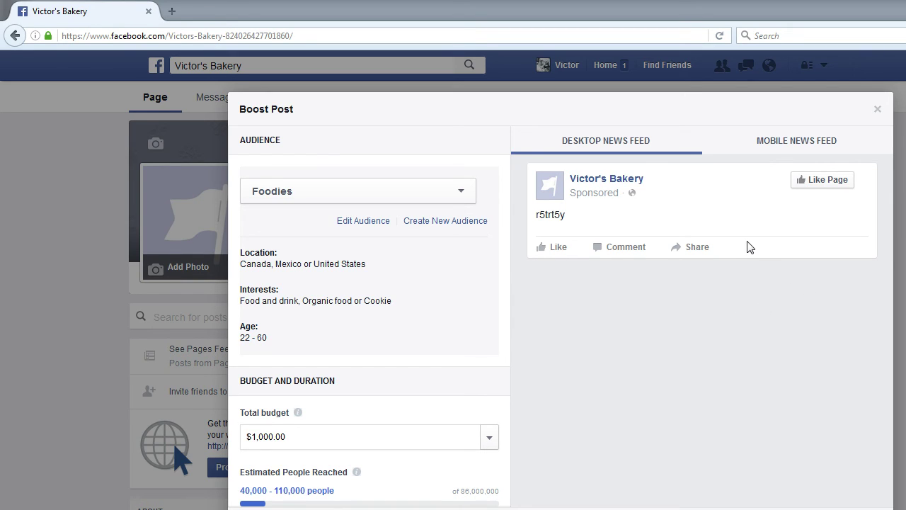
Step: Replace the $1,000.00 total budget, ending with $20.00 chosen from the budget list
{"action": "scroll", "coordinate": [449, 372], "scroll_direction": "down", "scroll_amount": 1}
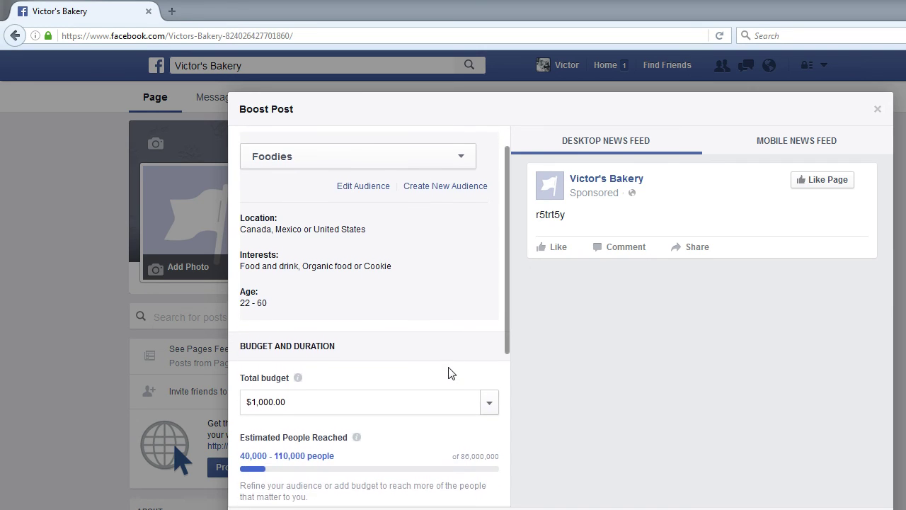
{"action": "scroll", "coordinate": [451, 372], "scroll_direction": "down", "scroll_amount": 3}
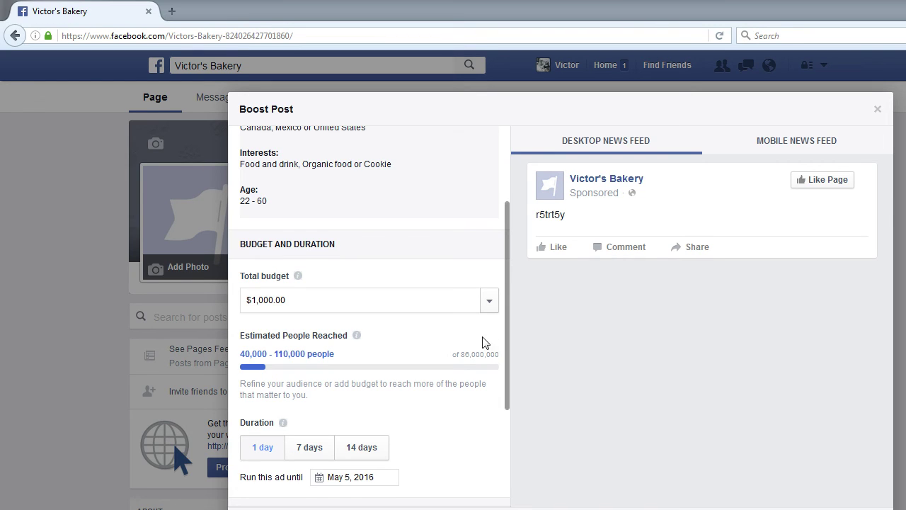
{"action": "scroll", "coordinate": [462, 356], "scroll_direction": "up", "scroll_amount": 1}
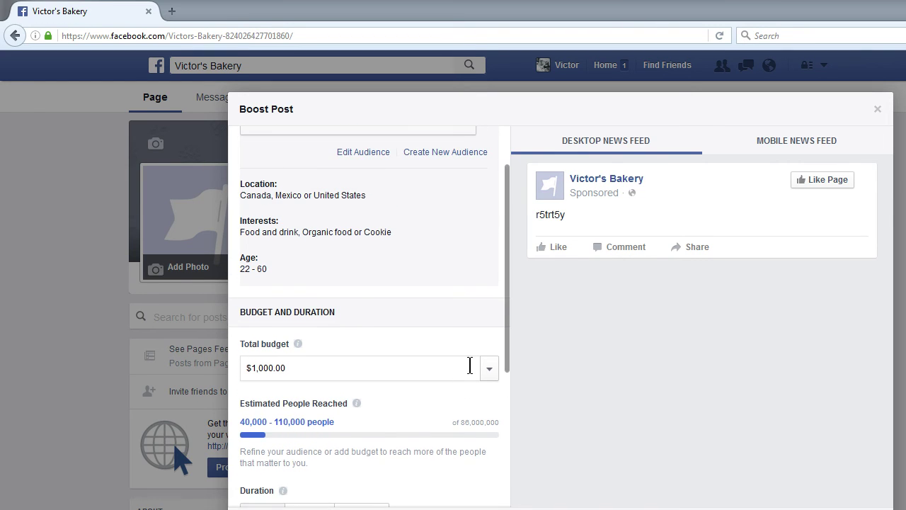
{"action": "left_click", "coordinate": [487, 366]}
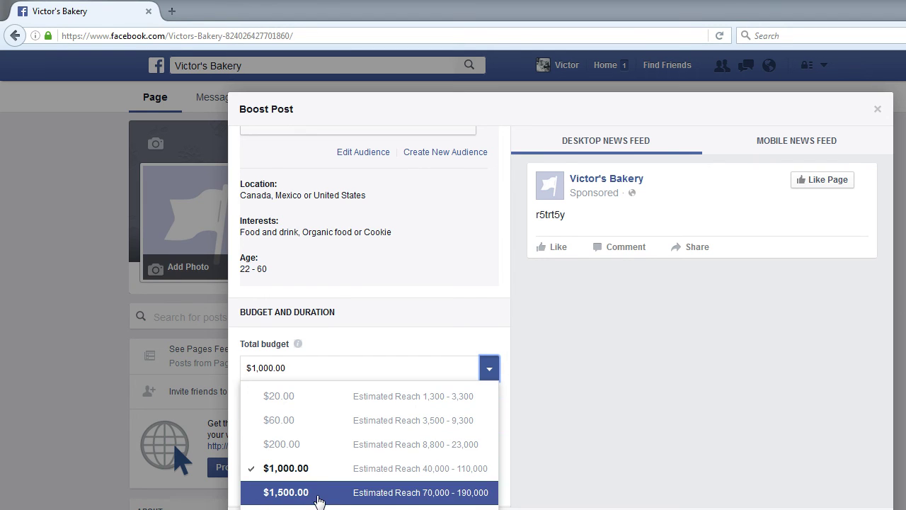
{"action": "left_click", "coordinate": [316, 370]}
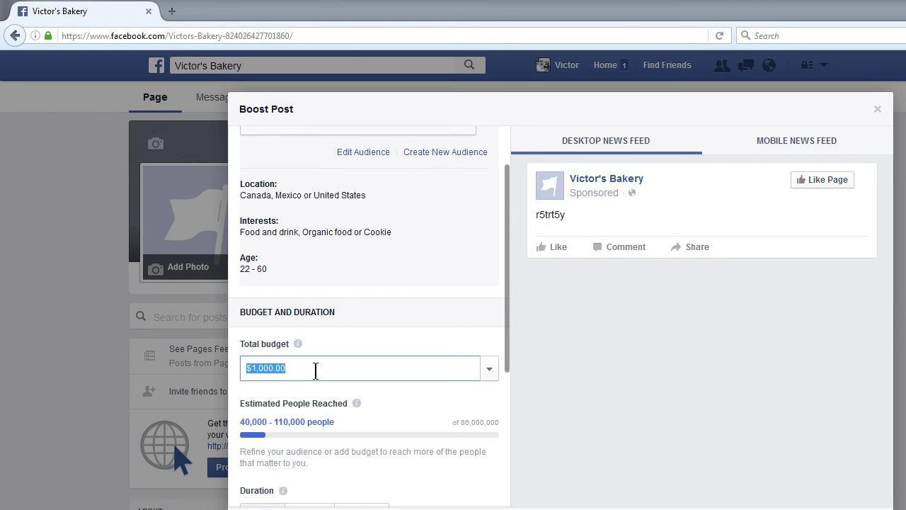
{"action": "type", "text": "1"}
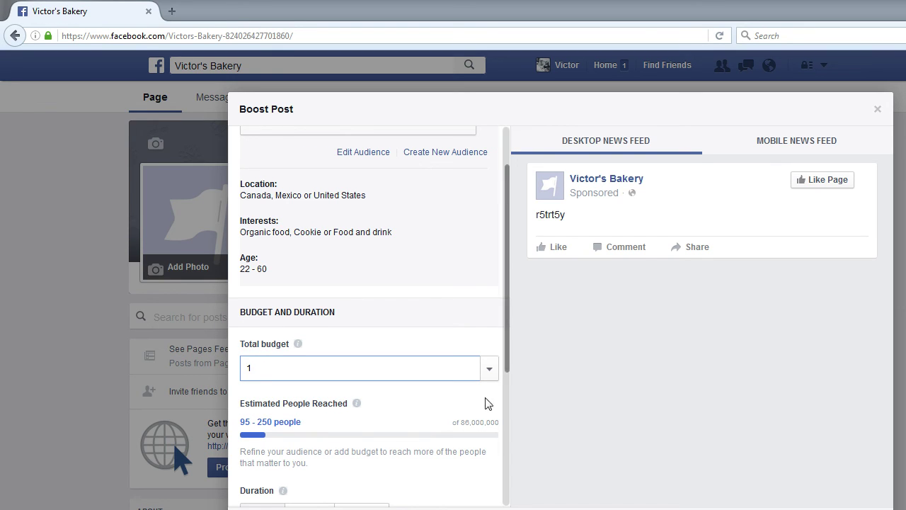
{"action": "scroll", "coordinate": [468, 404], "scroll_direction": "down", "scroll_amount": 2}
{"action": "scroll", "coordinate": [439, 404], "scroll_direction": "down", "scroll_amount": 3}
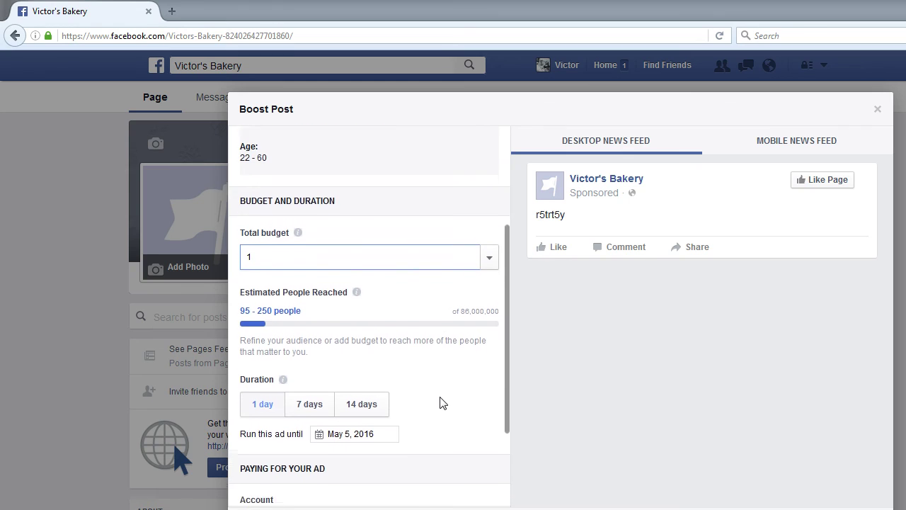
{"action": "left_click", "coordinate": [488, 239]}
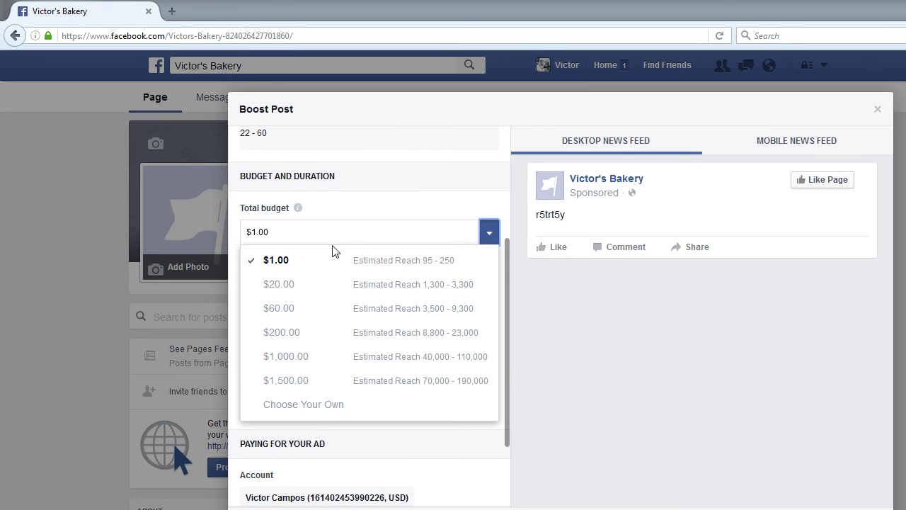
{"action": "left_click", "coordinate": [281, 291]}
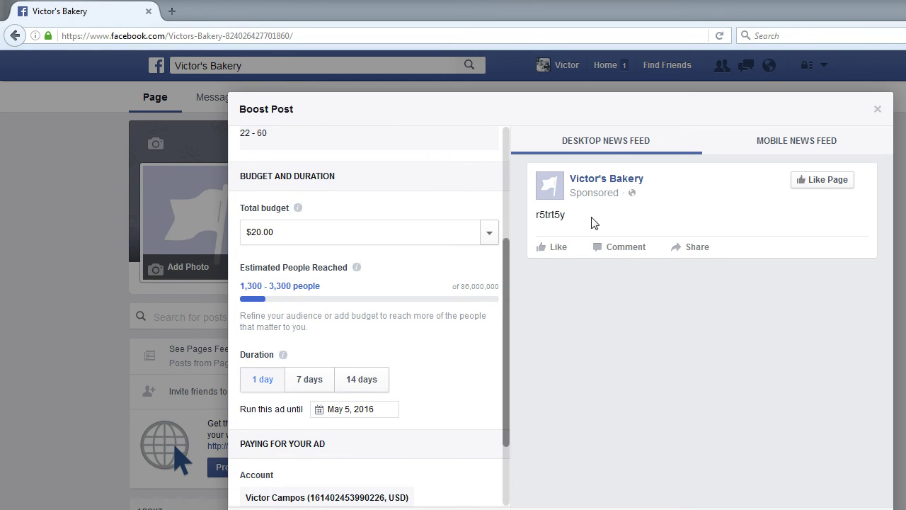
{"action": "scroll", "coordinate": [382, 386], "scroll_direction": "down", "scroll_amount": 1}
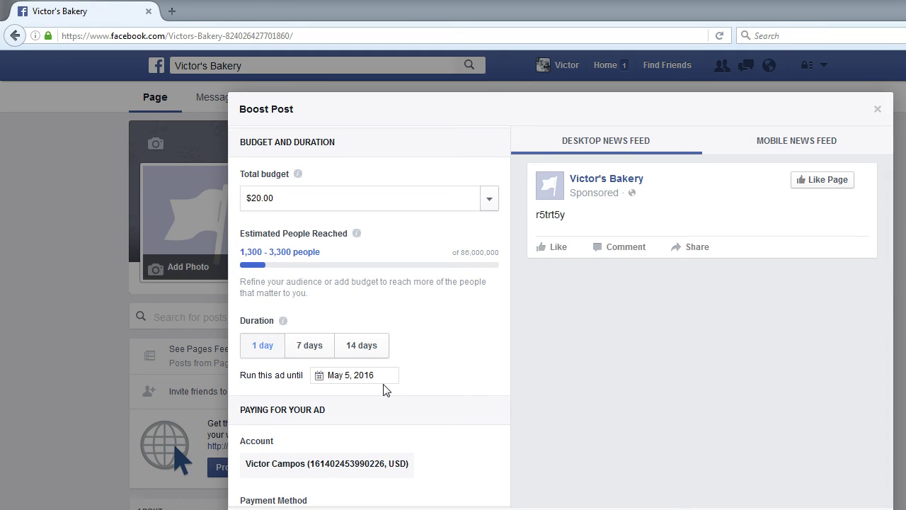
{"action": "left_click", "coordinate": [306, 346]}
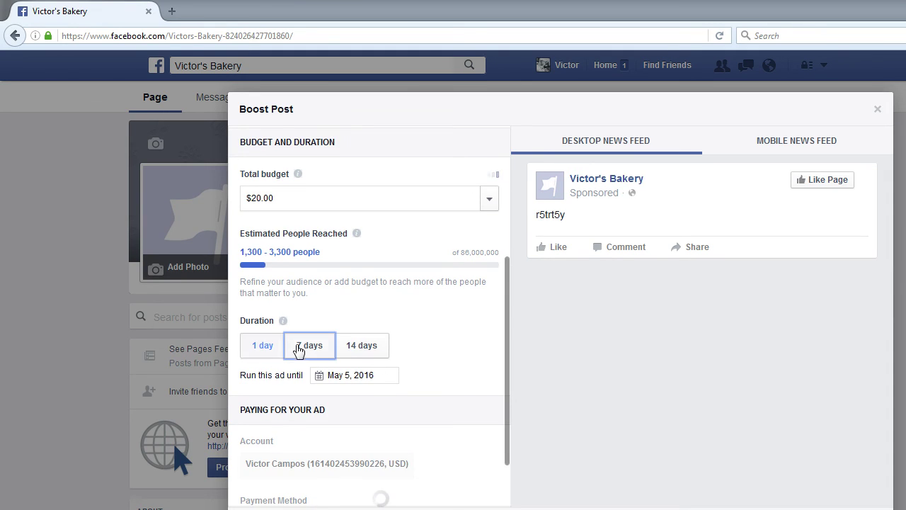
{"action": "left_click", "coordinate": [349, 347]}
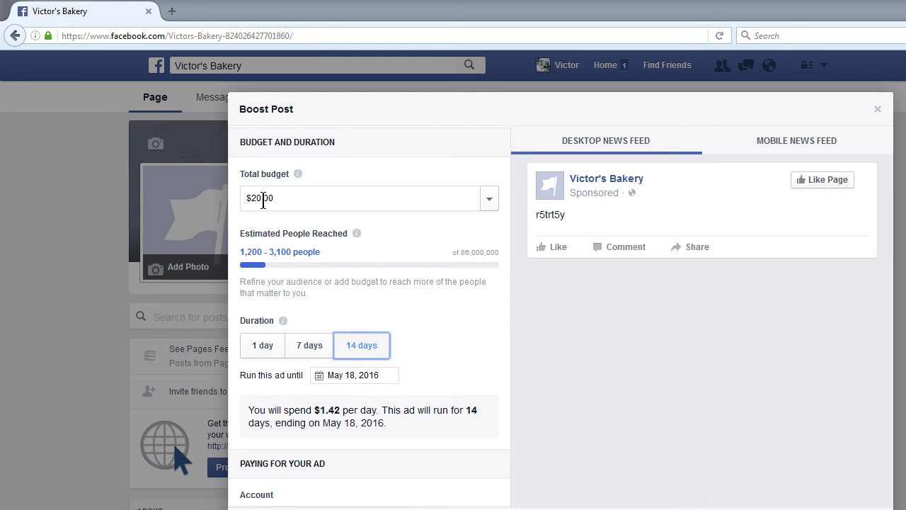
{"action": "left_click_drag", "start_coordinate": [315, 410], "coordinate": [340, 410]}
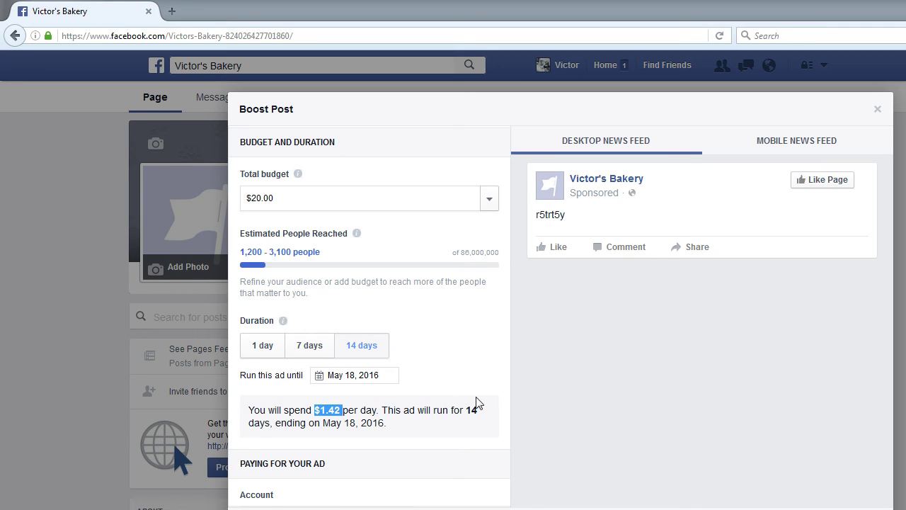
{"action": "left_click", "coordinate": [269, 349]}
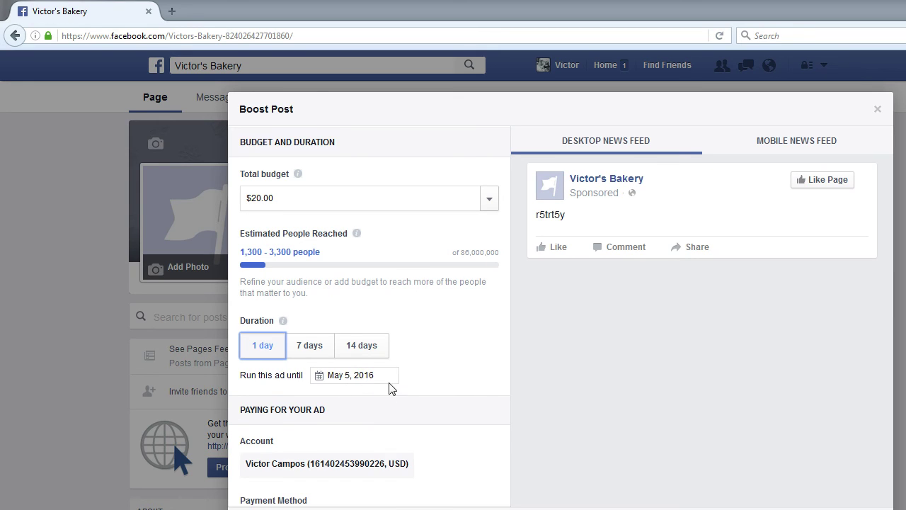
{"action": "scroll", "coordinate": [390, 397], "scroll_direction": "down", "scroll_amount": 1}
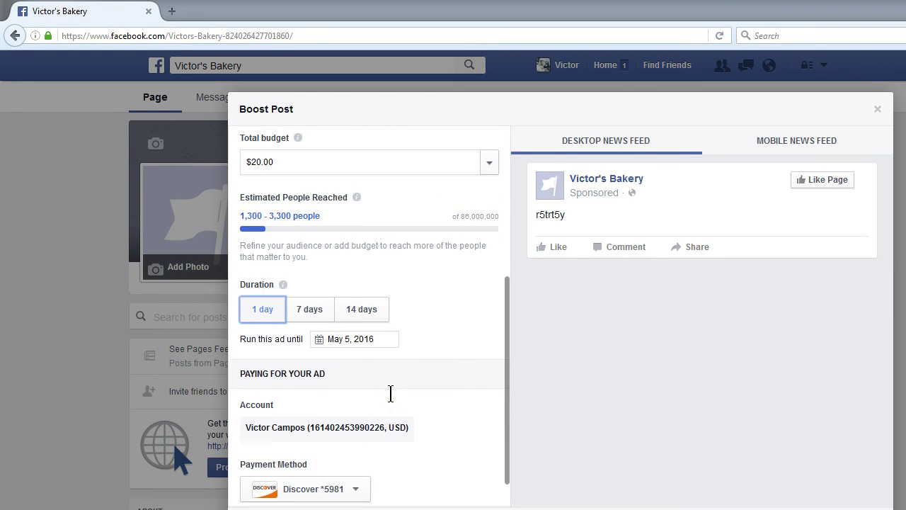
{"action": "scroll", "coordinate": [391, 394], "scroll_direction": "up", "scroll_amount": 1}
{"action": "scroll", "coordinate": [395, 398], "scroll_direction": "up", "scroll_amount": 1}
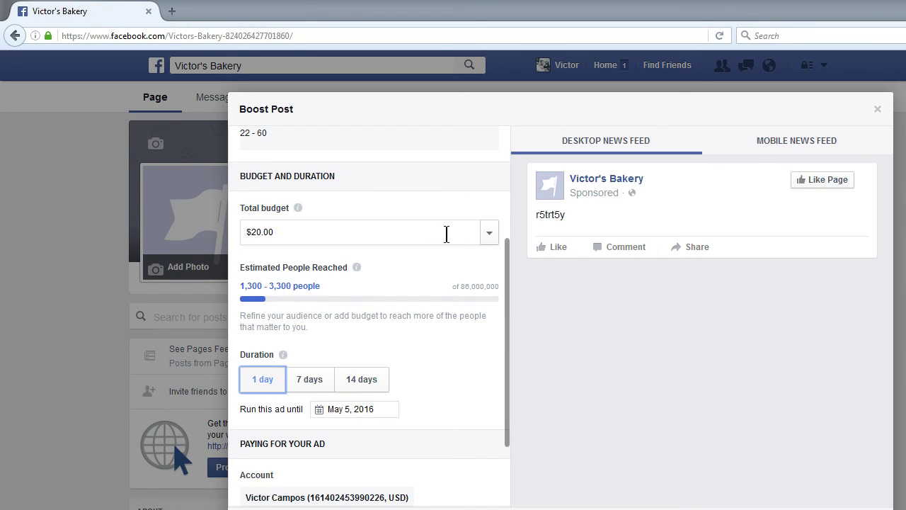
Step: Give the 'r5trt5y' boost a $10.00 total budget over 7 days, ending May 11, 2016
{"action": "left_click", "coordinate": [423, 234]}
{"action": "key", "text": "ctrl+shift+Left"}
{"action": "key", "text": "ctrl+shift+Left"}
{"action": "key", "text": "ctrl+shift+Left"}
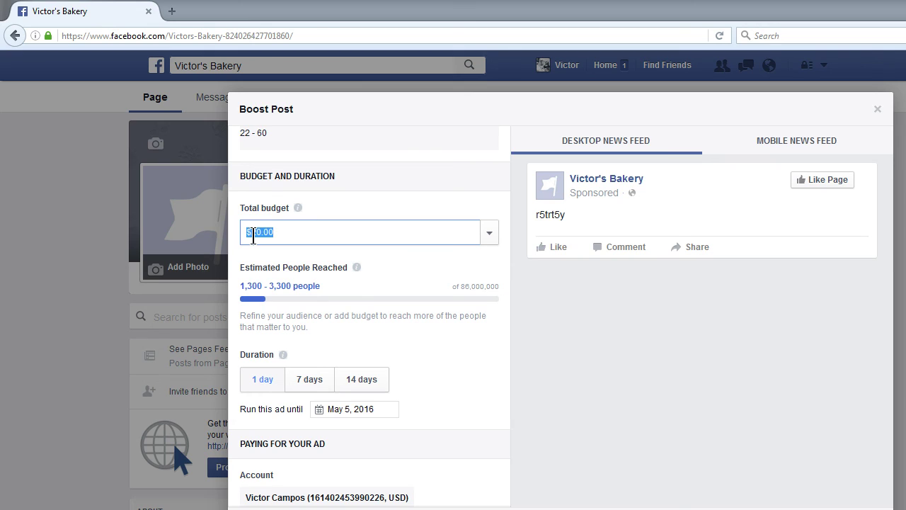
{"action": "type", "text": "1"}
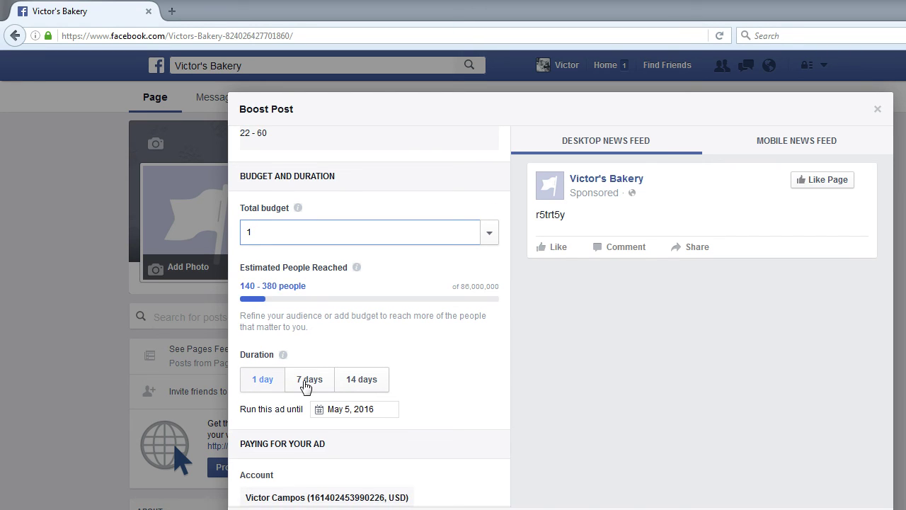
{"action": "left_click", "coordinate": [306, 386]}
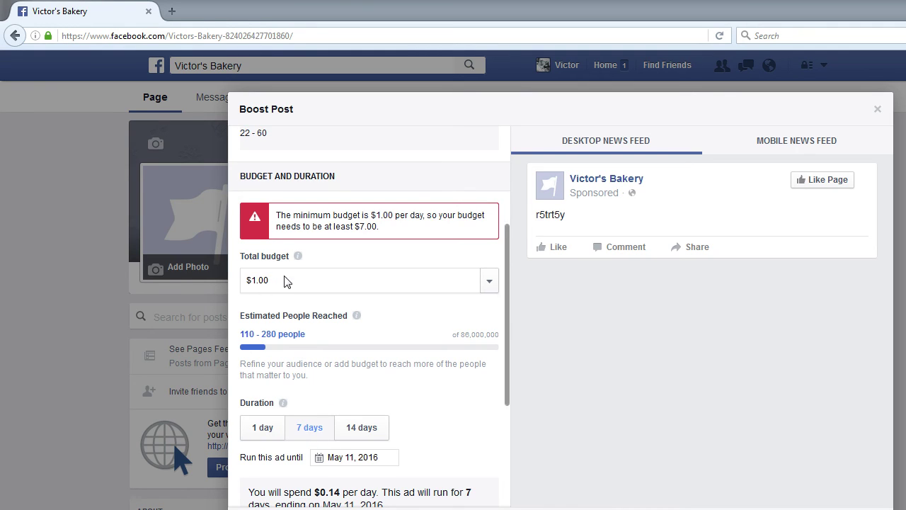
{"action": "left_click_drag", "start_coordinate": [281, 280], "coordinate": [221, 280]}
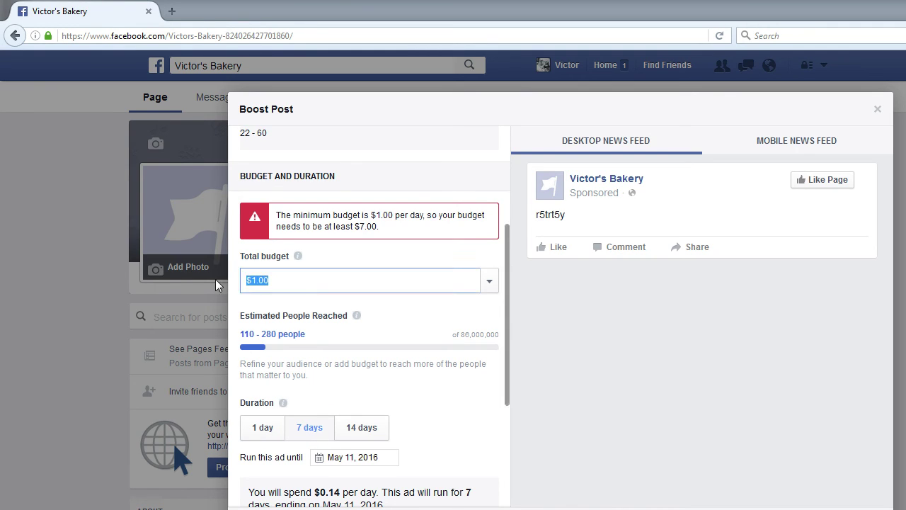
{"action": "type", "text": "10"}
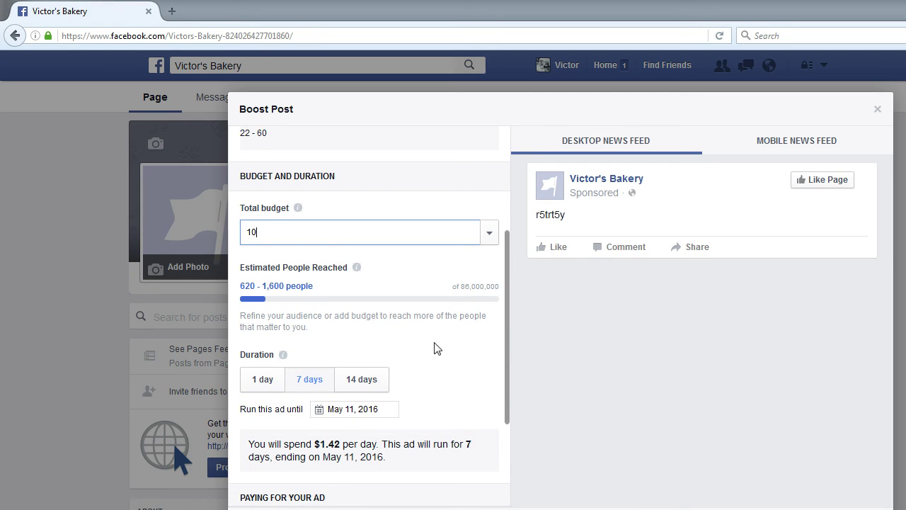
{"action": "left_click", "coordinate": [318, 379]}
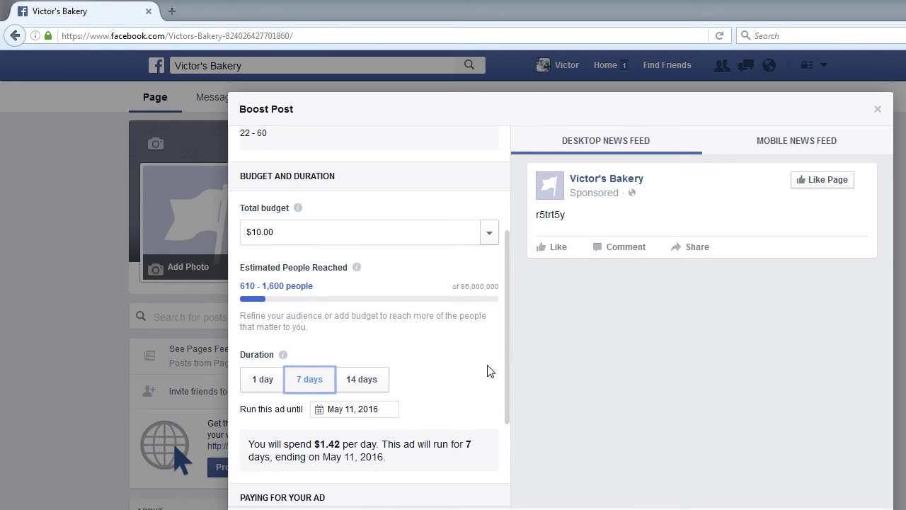
{"action": "scroll", "coordinate": [425, 390], "scroll_direction": "up", "scroll_amount": 1}
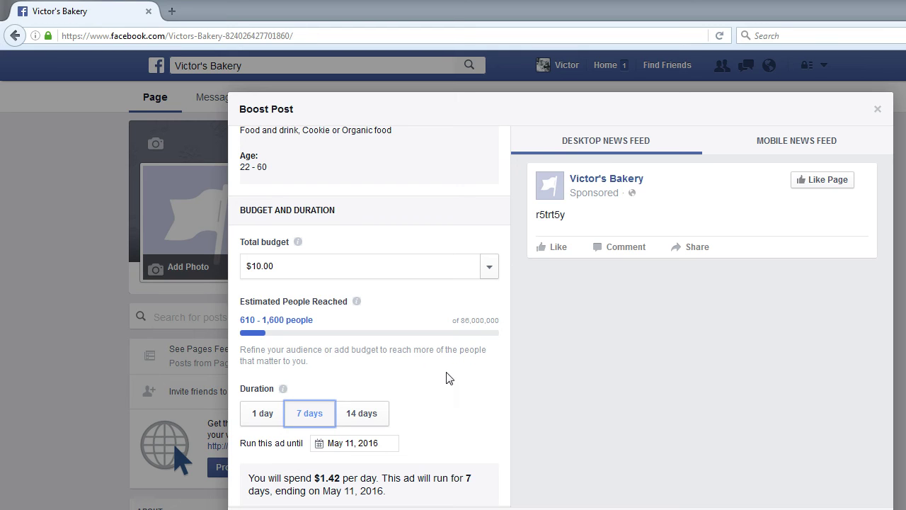
{"action": "left_click_drag", "start_coordinate": [250, 319], "coordinate": [293, 319]}
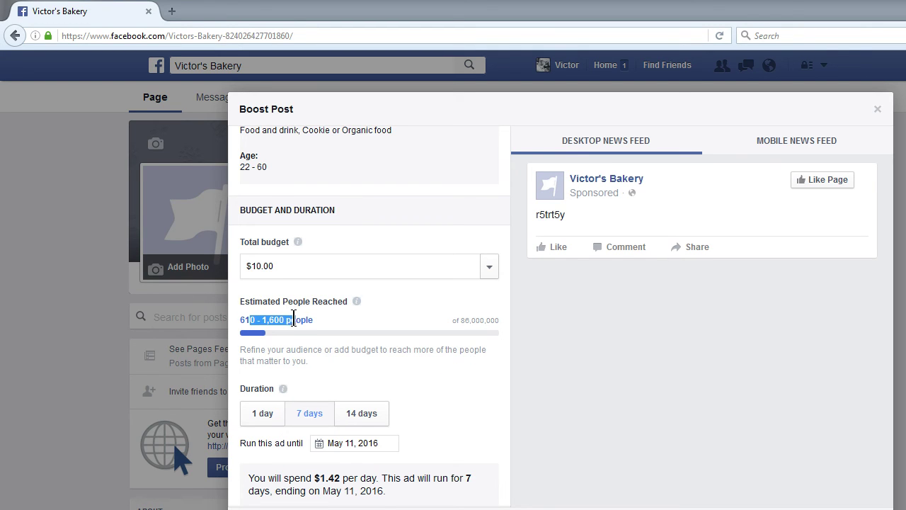
{"action": "scroll", "coordinate": [293, 320], "scroll_direction": "up", "scroll_amount": 4}
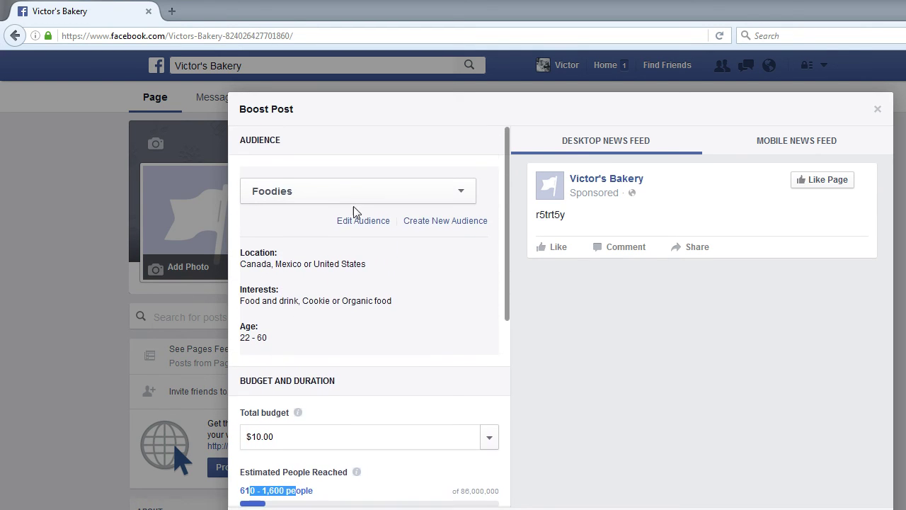
{"action": "left_click", "coordinate": [437, 198]}
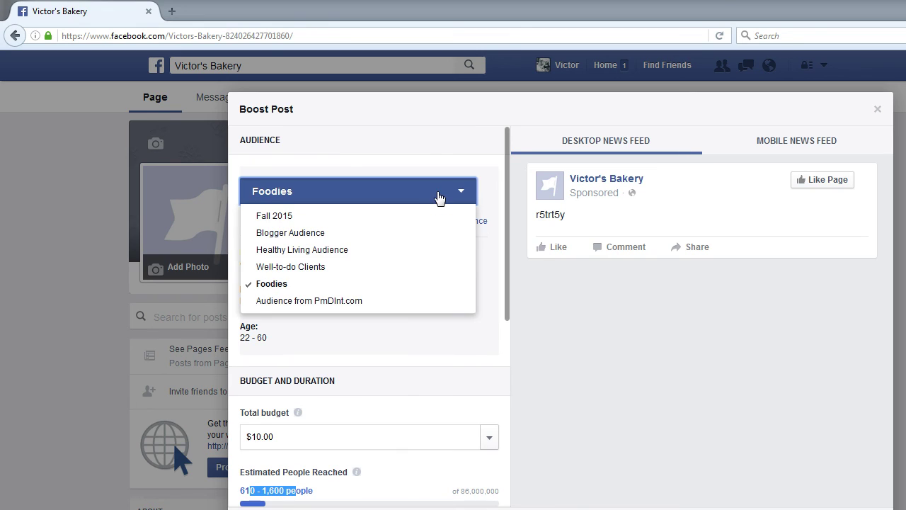
{"action": "left_click", "coordinate": [308, 236]}
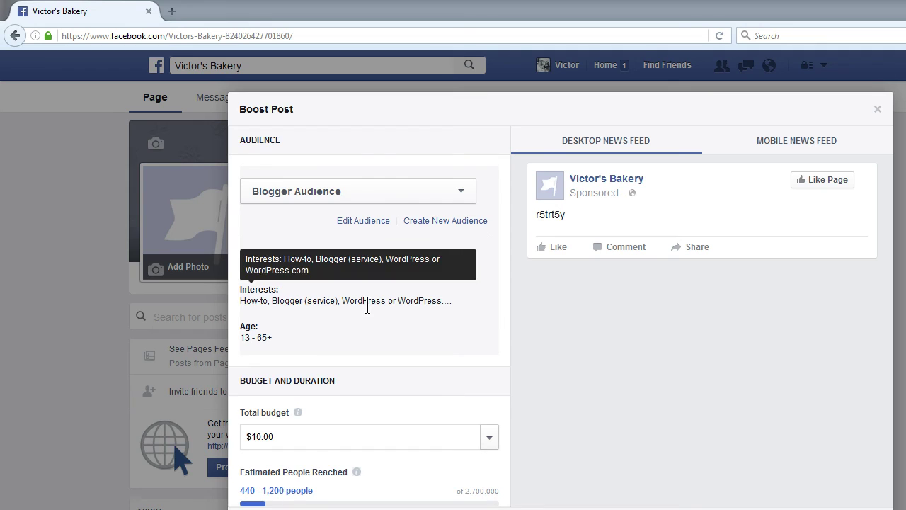
{"action": "left_click", "coordinate": [320, 190]}
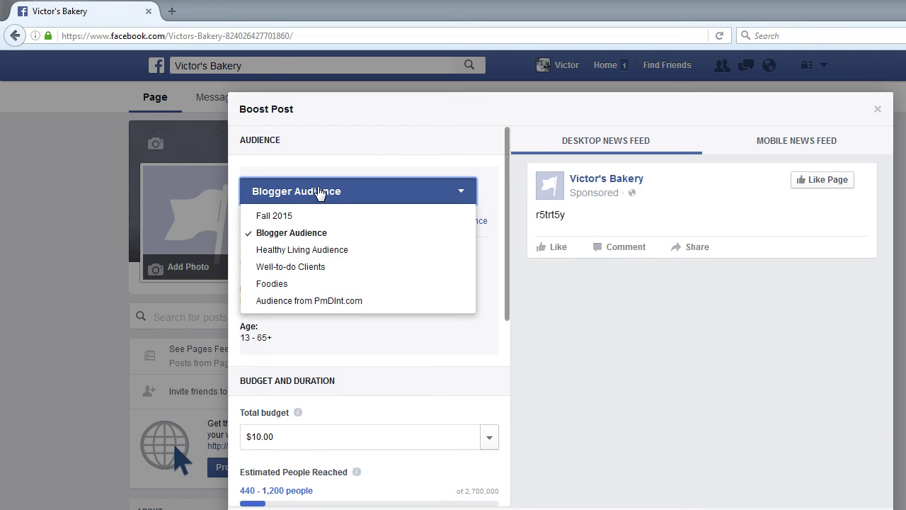
{"action": "left_click", "coordinate": [317, 267]}
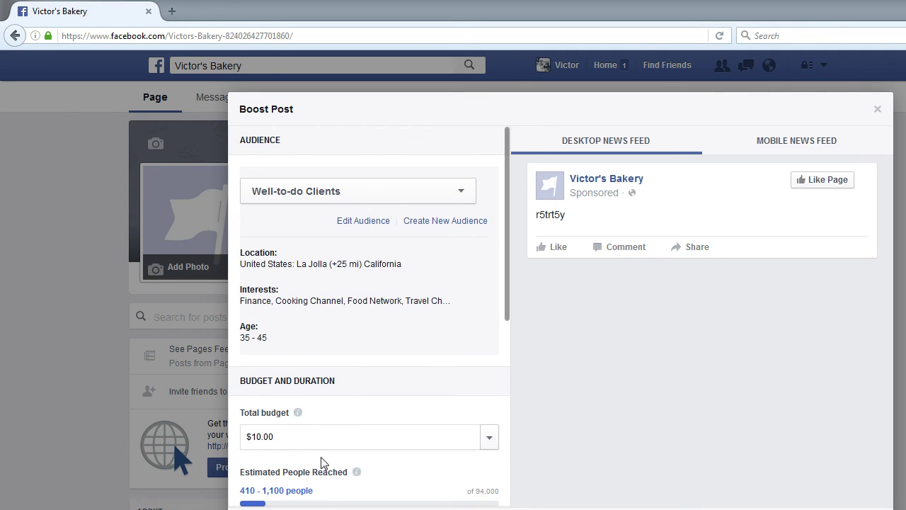
{"action": "left_click", "coordinate": [319, 201]}
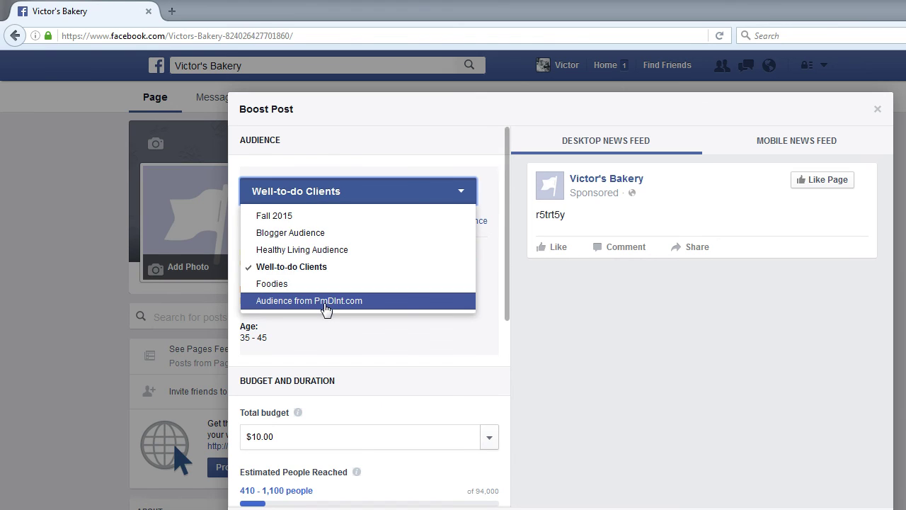
{"action": "left_click", "coordinate": [325, 303]}
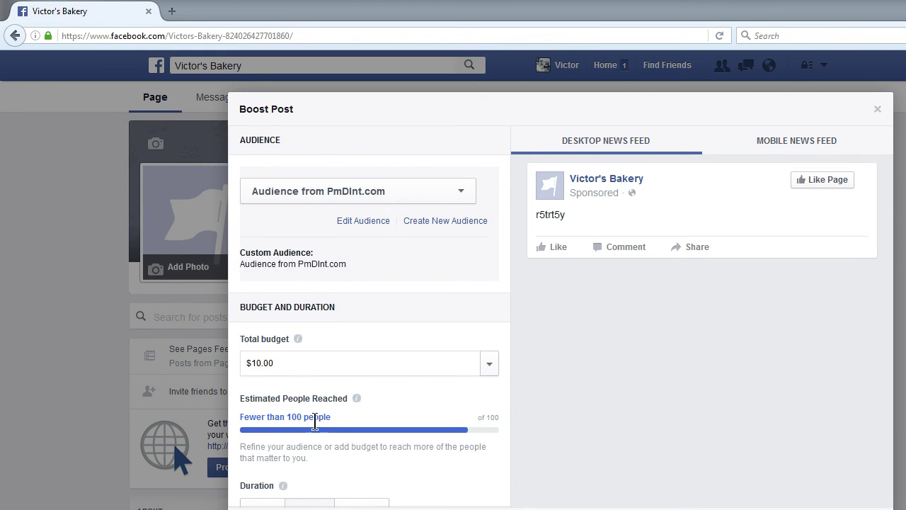
{"action": "left_click", "coordinate": [309, 200]}
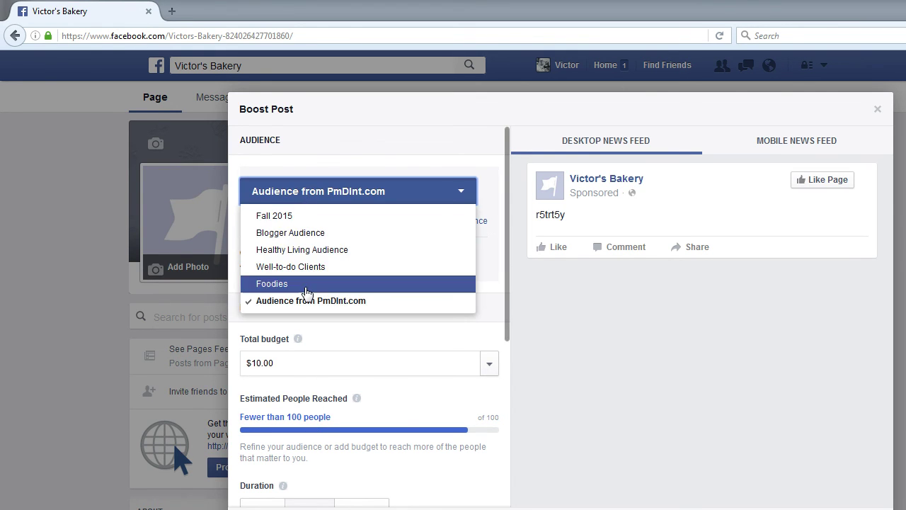
{"action": "left_click", "coordinate": [308, 283]}
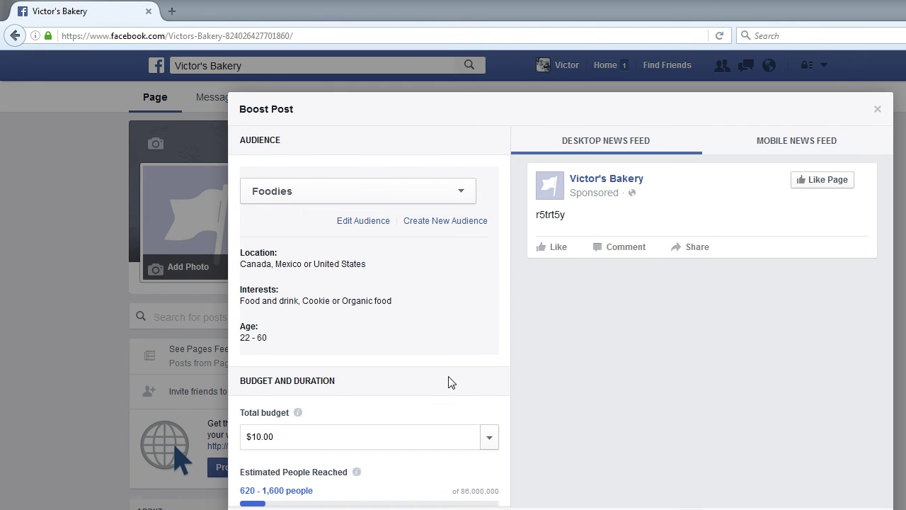
Step: Scroll through the Duration and Paying for your ad sections of the Boost Post dialog
{"action": "scroll", "coordinate": [446, 382], "scroll_direction": "down", "scroll_amount": 3}
{"action": "scroll", "coordinate": [448, 379], "scroll_direction": "down", "scroll_amount": 2}
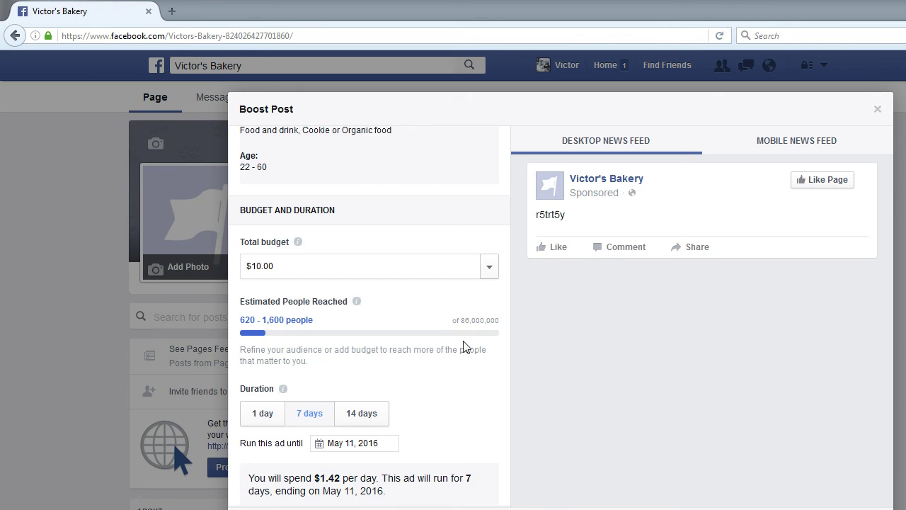
{"action": "scroll", "coordinate": [397, 443], "scroll_direction": "down", "scroll_amount": 5}
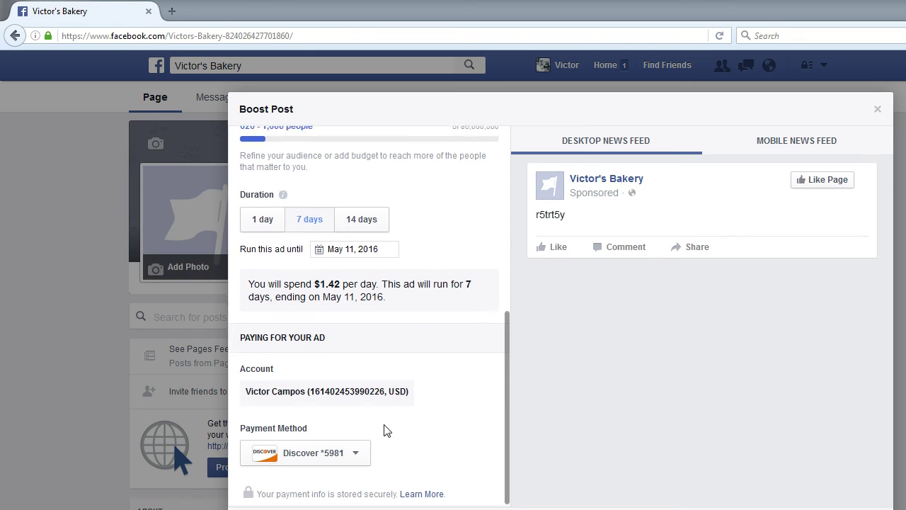
{"action": "scroll", "coordinate": [385, 429], "scroll_direction": "up", "scroll_amount": 5}
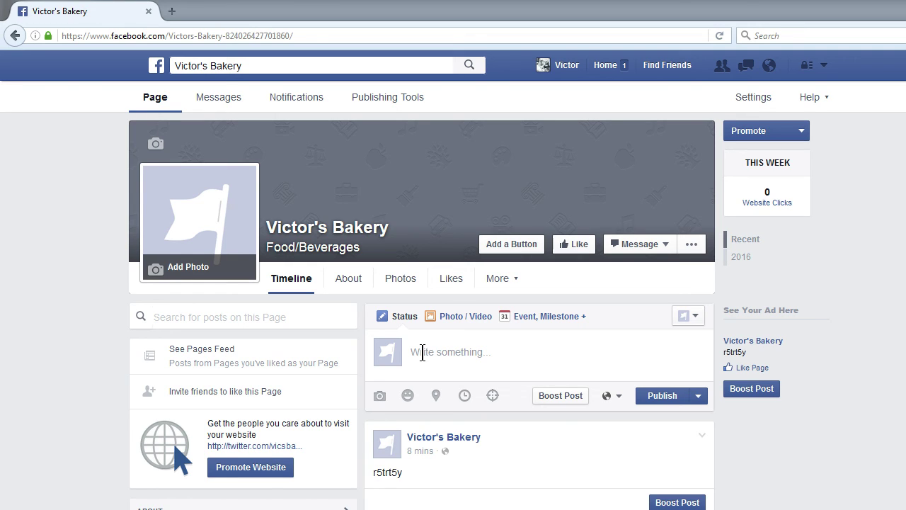
Step: Go to Aqui es Texcoco through See More… in the account menu's Your Pages list
{"action": "left_click", "coordinate": [824, 66]}
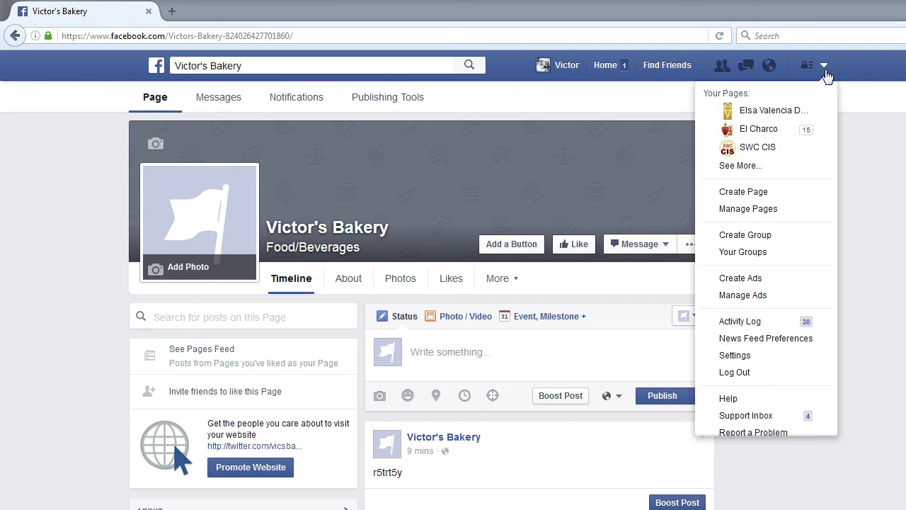
{"action": "left_click", "coordinate": [760, 168]}
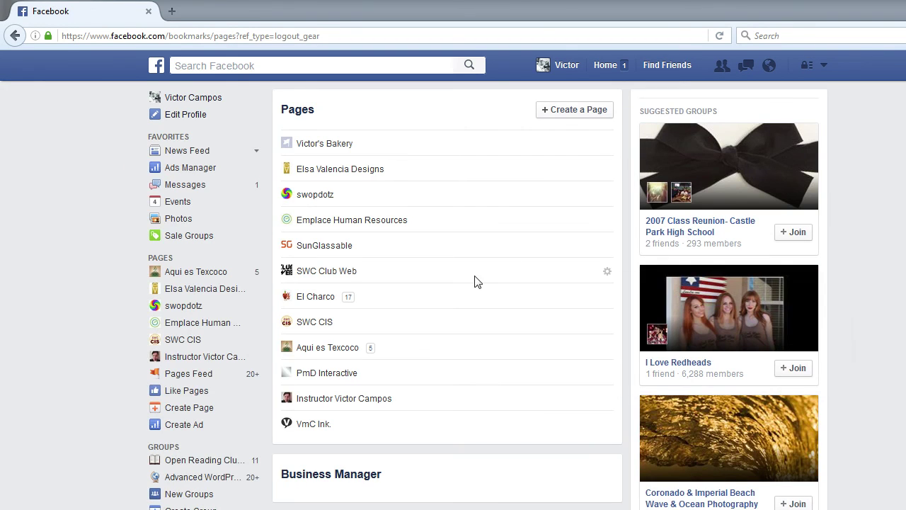
{"action": "left_click", "coordinate": [339, 347]}
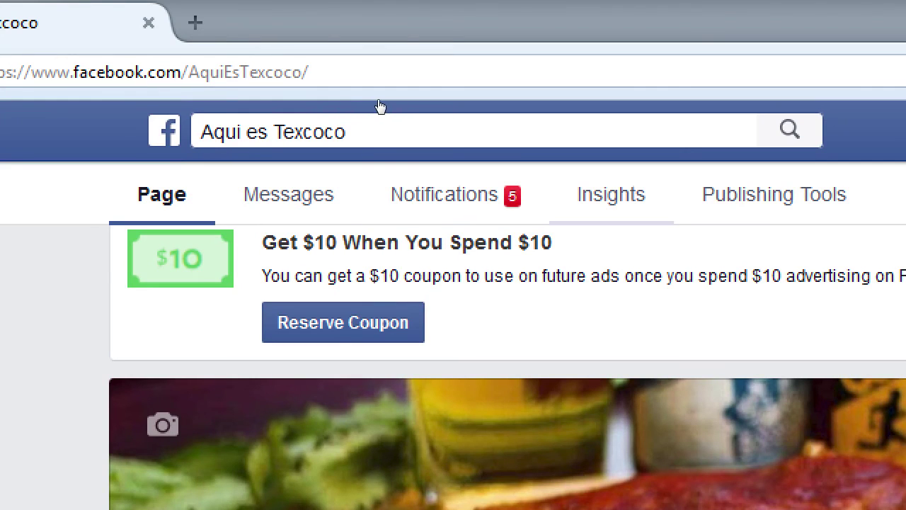
Step: Show Aqui es Texcoco's Insights Reach charts with the date range widened to 3/5/2016–5/5/2016
{"action": "left_click", "coordinate": [609, 205]}
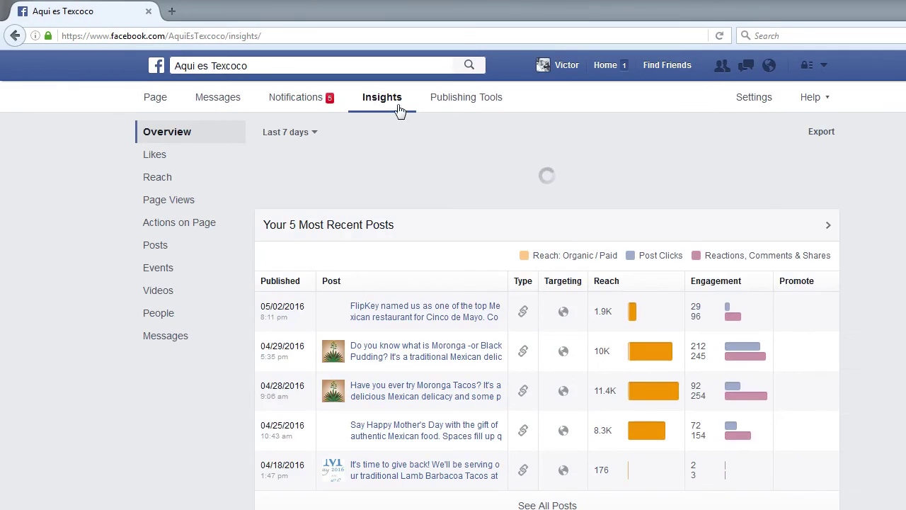
{"action": "left_click", "coordinate": [170, 167]}
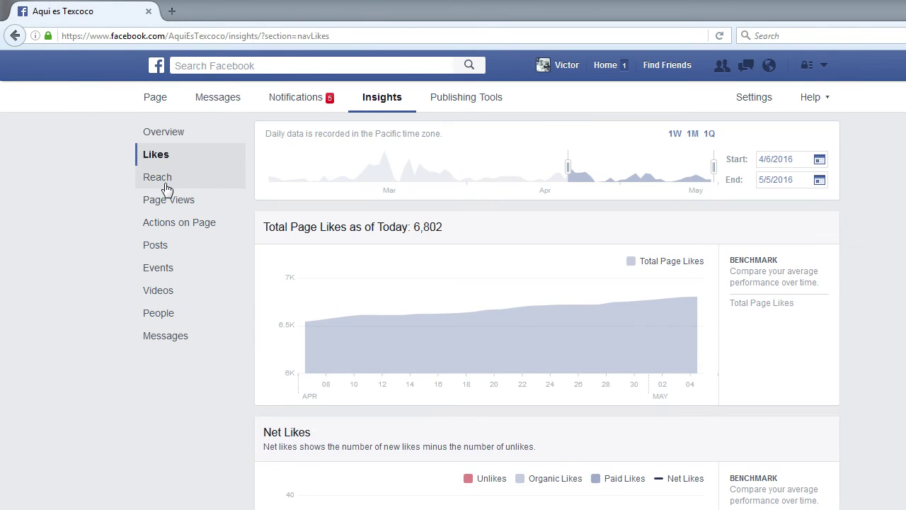
{"action": "left_click", "coordinate": [165, 186]}
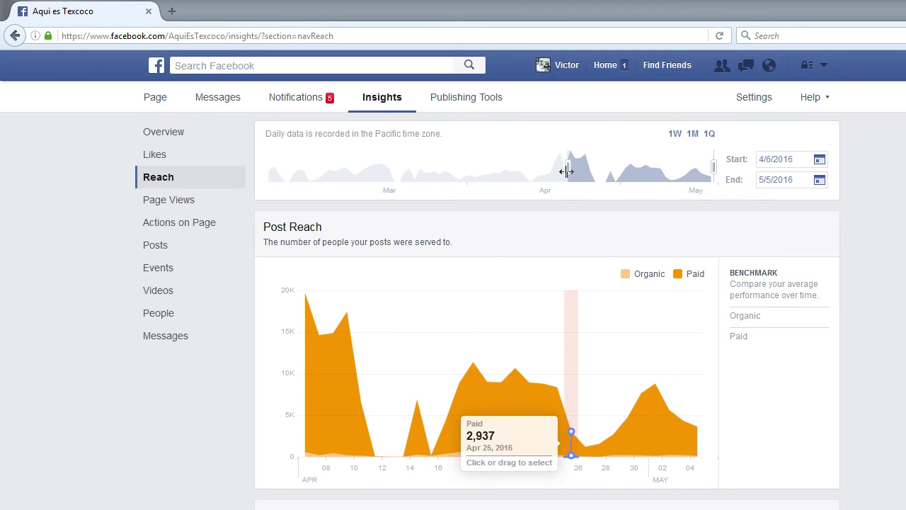
{"action": "left_click_drag", "start_coordinate": [568, 168], "coordinate": [407, 173]}
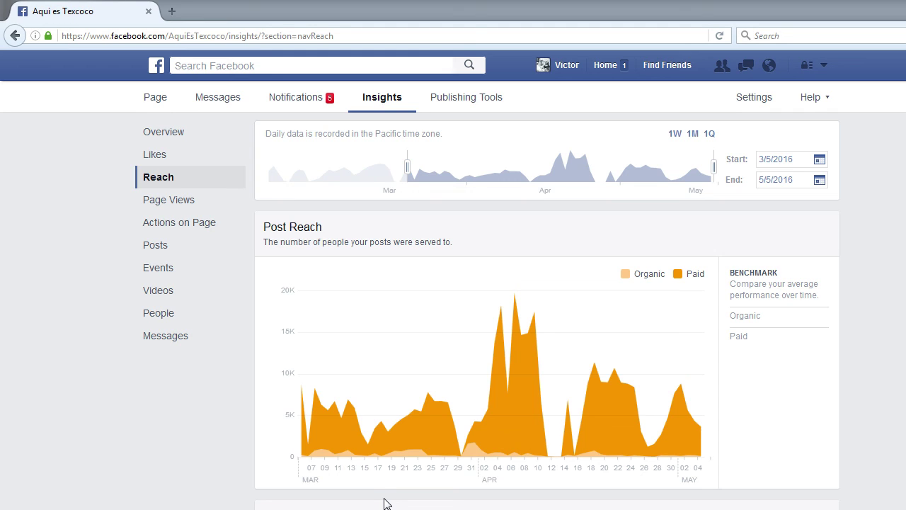
{"action": "mouse_move", "coordinate": [417, 459]}
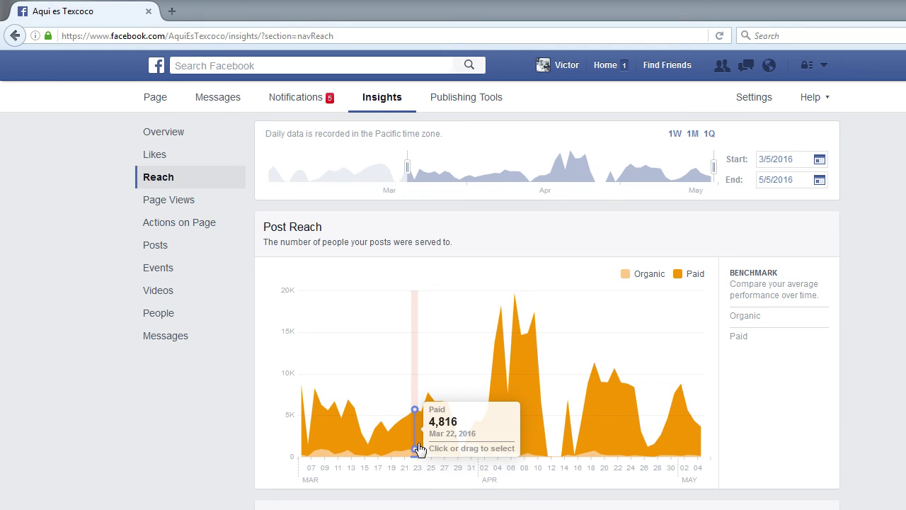
{"action": "mouse_move", "coordinate": [516, 410]}
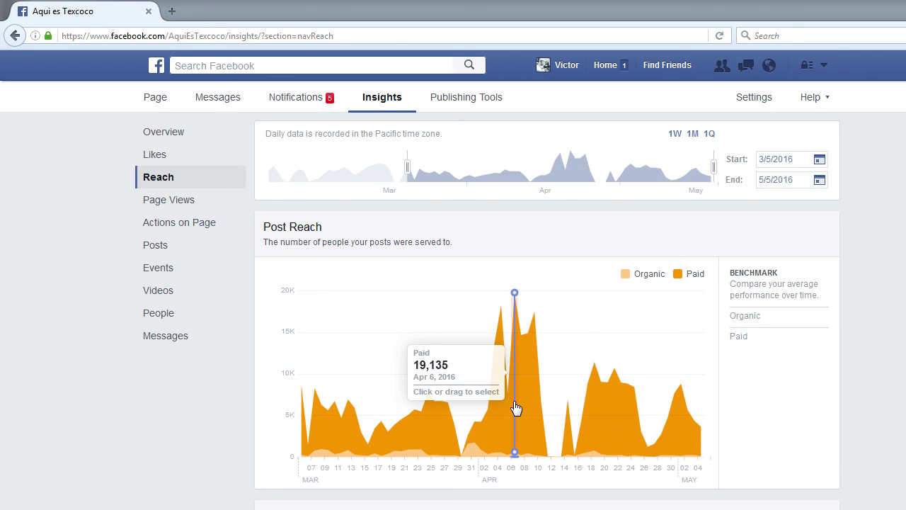
{"action": "scroll", "coordinate": [634, 391], "scroll_direction": "down", "scroll_amount": 5}
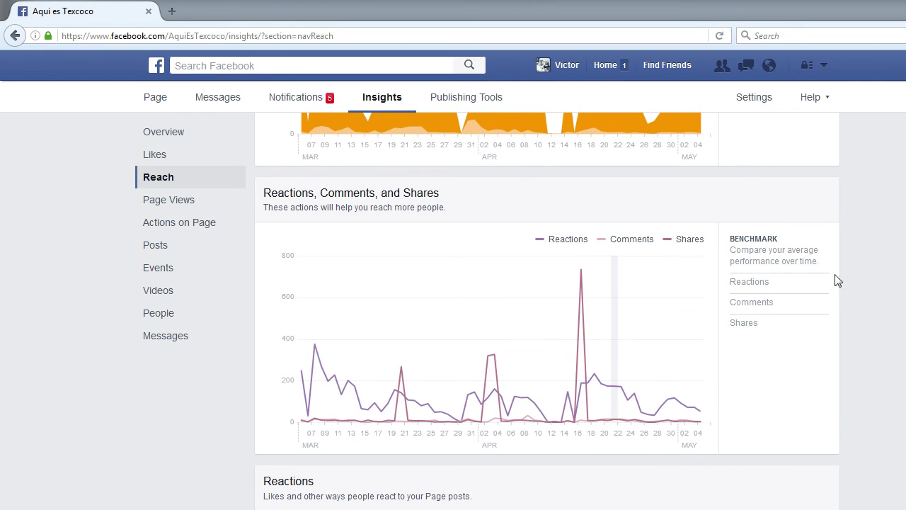
{"action": "mouse_move", "coordinate": [582, 281]}
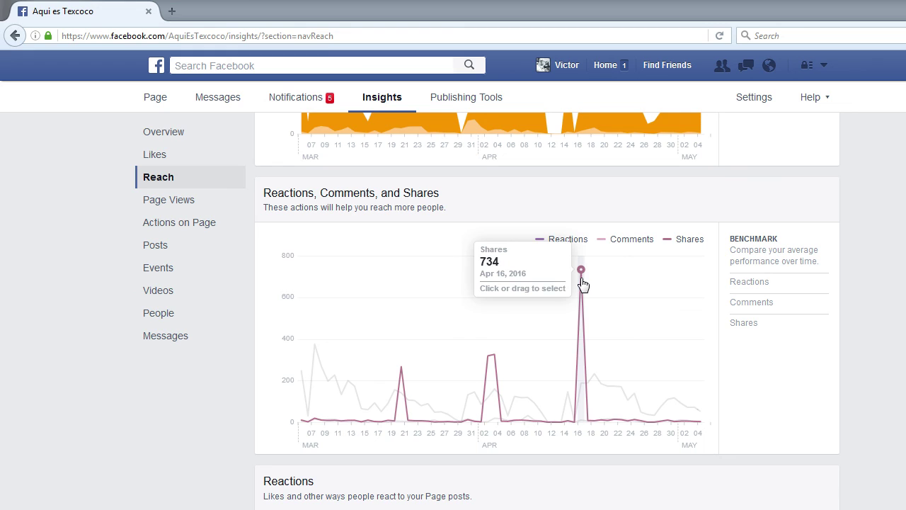
{"action": "scroll", "coordinate": [599, 333], "scroll_direction": "down", "scroll_amount": 5}
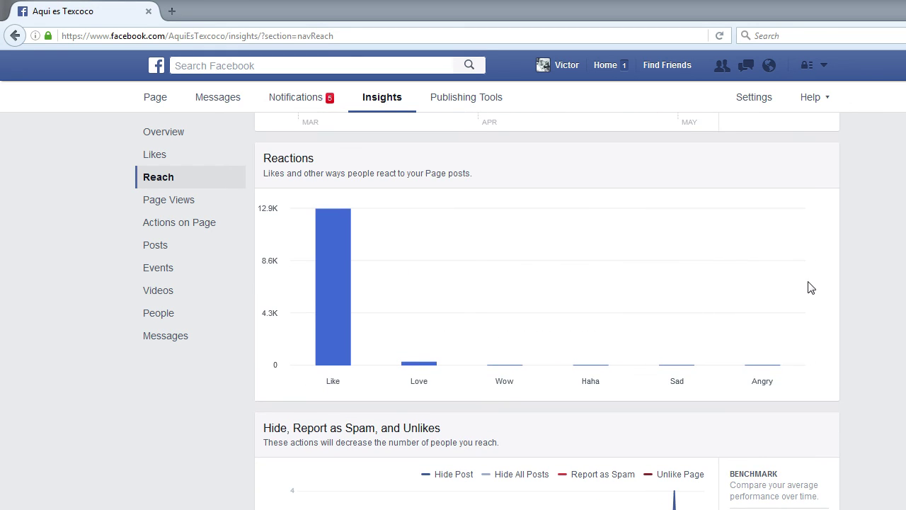
{"action": "scroll", "coordinate": [814, 310], "scroll_direction": "up", "scroll_amount": 10}
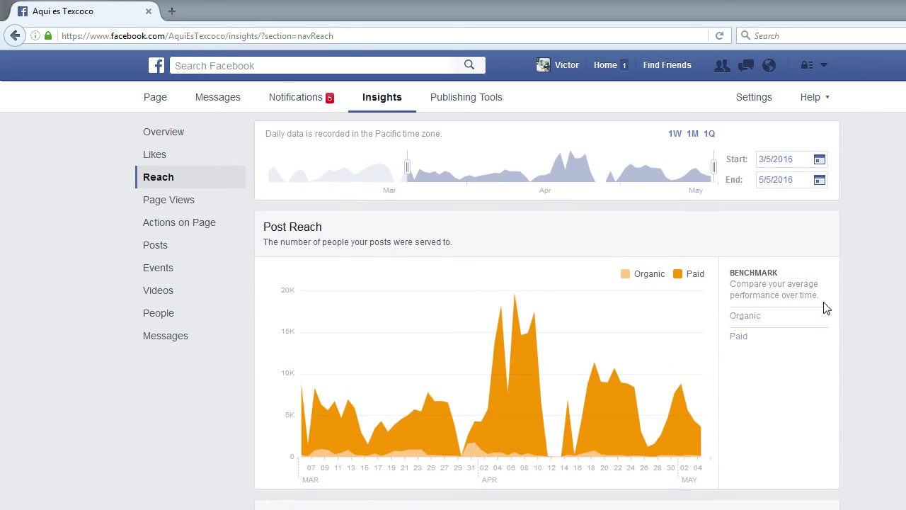
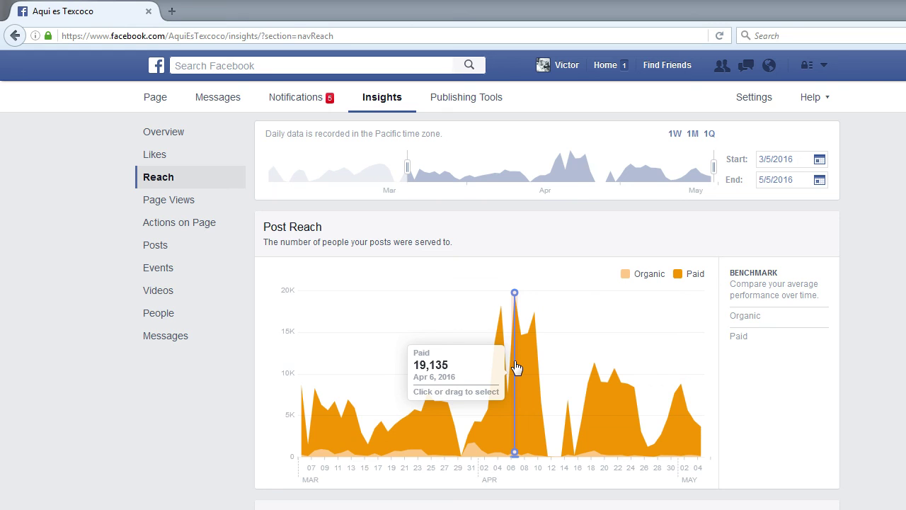
Step: Launch Windows Calculator from Start search with 'calc' over the Post Reach chart
{"action": "key", "text": "super"}
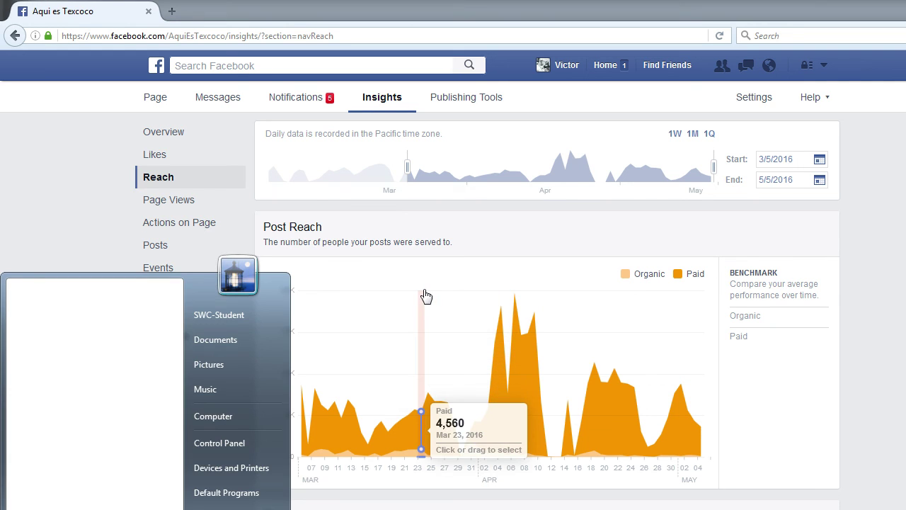
{"action": "type", "text": "calc"}
{"action": "key", "text": "Return"}
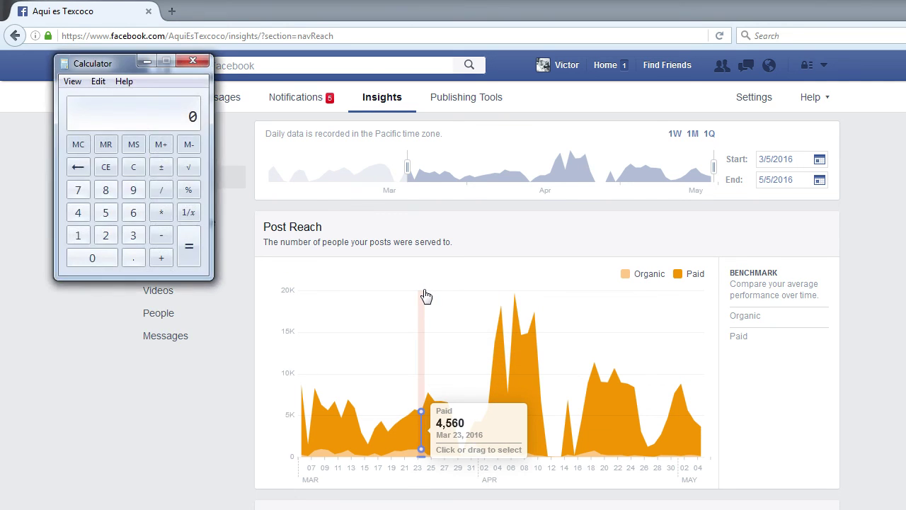
Step: Calculate 19150*0.01 to get 191.5, then close Calculator
{"action": "type", "text": "19"}
{"action": "type", "text": "150*"}
{"action": "type", "text": "0.01"}
{"action": "key", "text": "Return"}
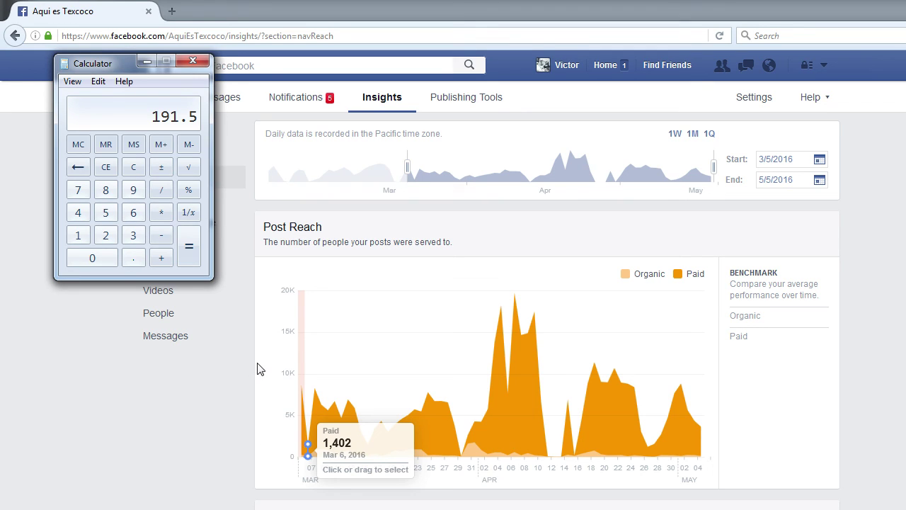
{"action": "left_click", "coordinate": [192, 61]}
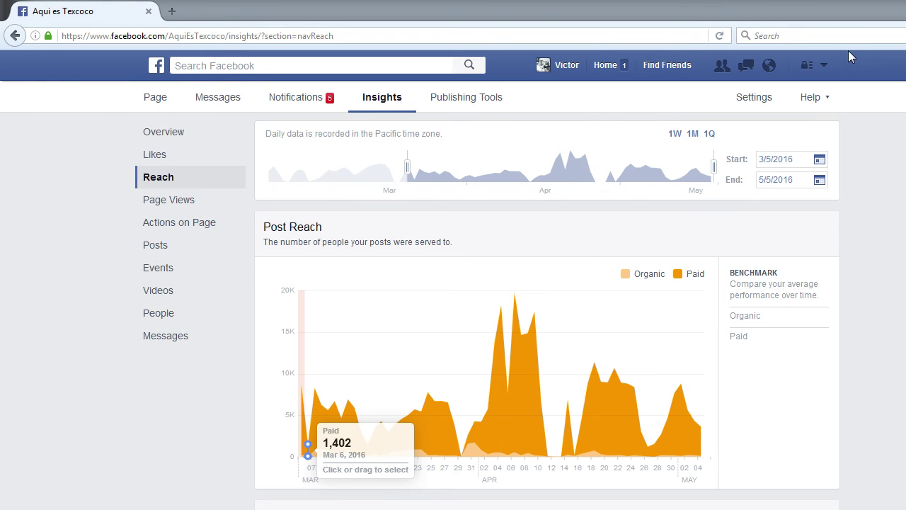
Step: Open the Victor's Bakery page from the full list of pages under Your Pages
{"action": "left_click", "coordinate": [823, 65]}
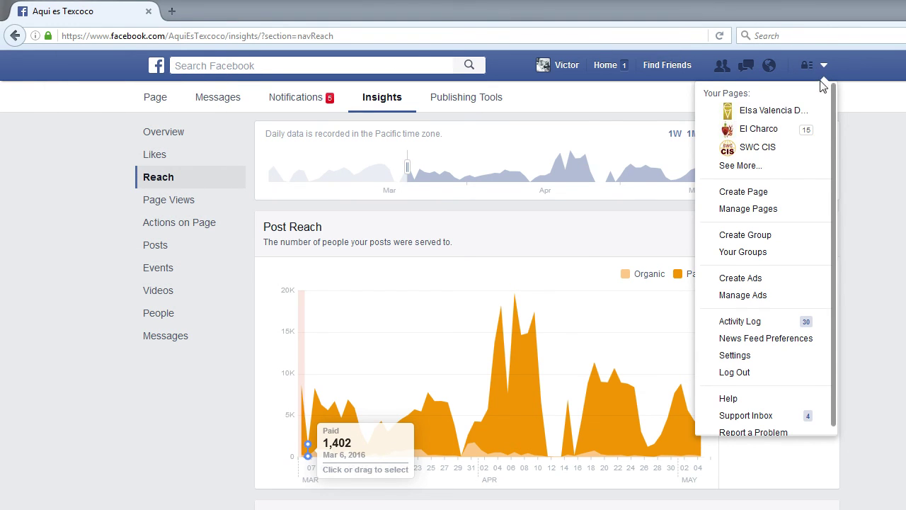
{"action": "left_click", "coordinate": [768, 165]}
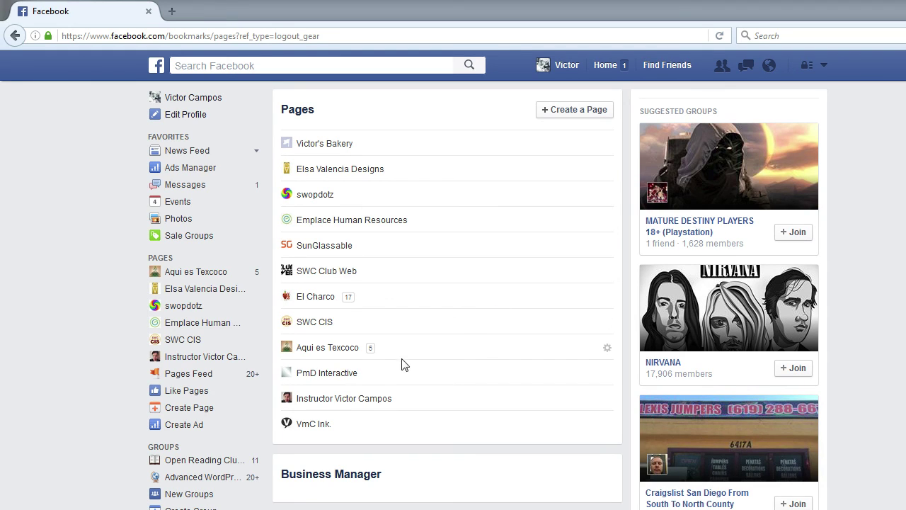
{"action": "left_click", "coordinate": [322, 146]}
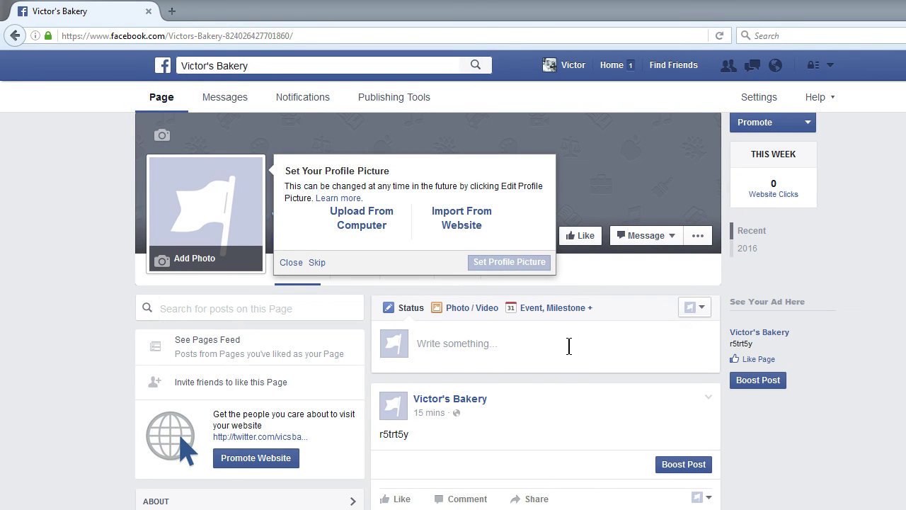
Step: Close the profile-picture popup, copy the Victor's Bakery page URL, and open a new tab
{"action": "left_click", "coordinate": [473, 343]}
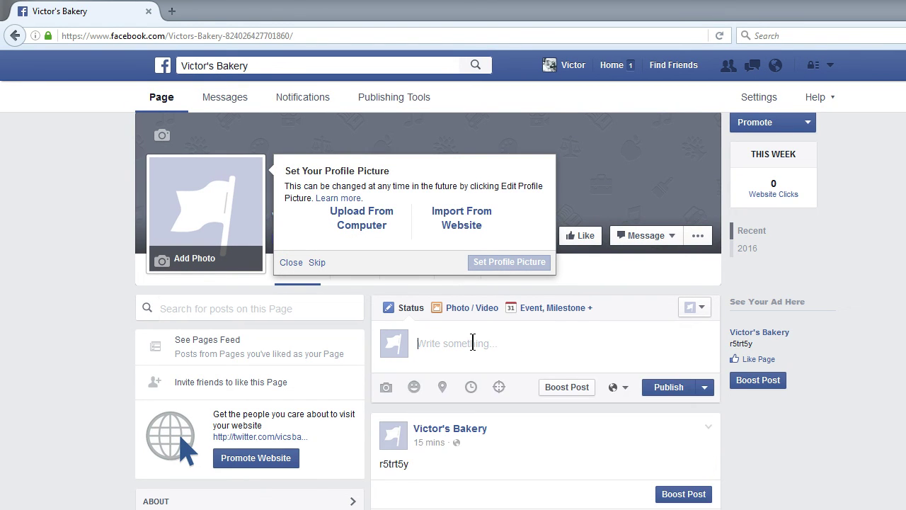
{"action": "left_click", "coordinate": [291, 263]}
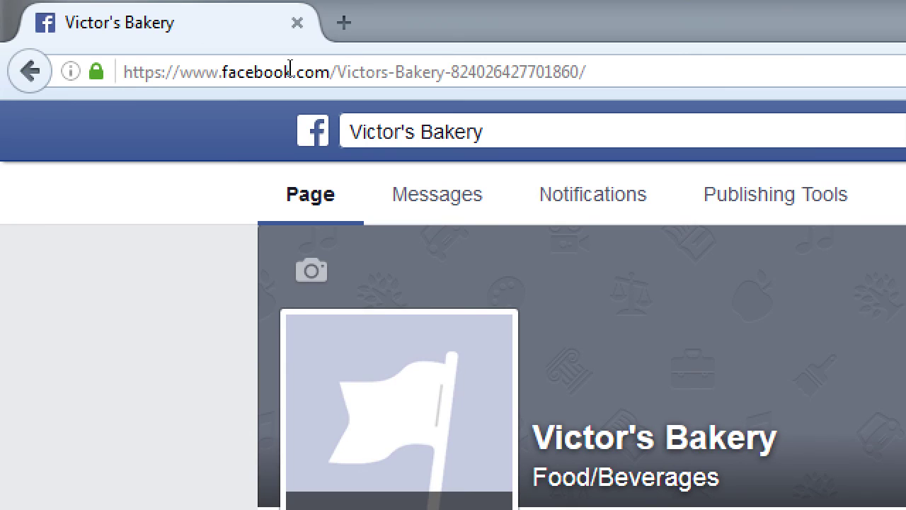
{"action": "left_click_drag", "start_coordinate": [587, 71], "coordinate": [511, 72]}
{"action": "key", "text": "ctrl+a"}
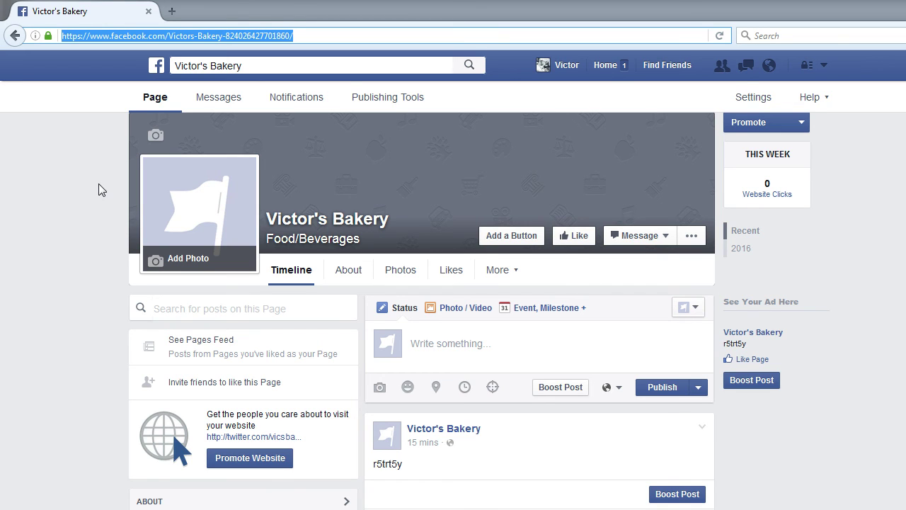
{"action": "key", "text": "ctrl+t"}
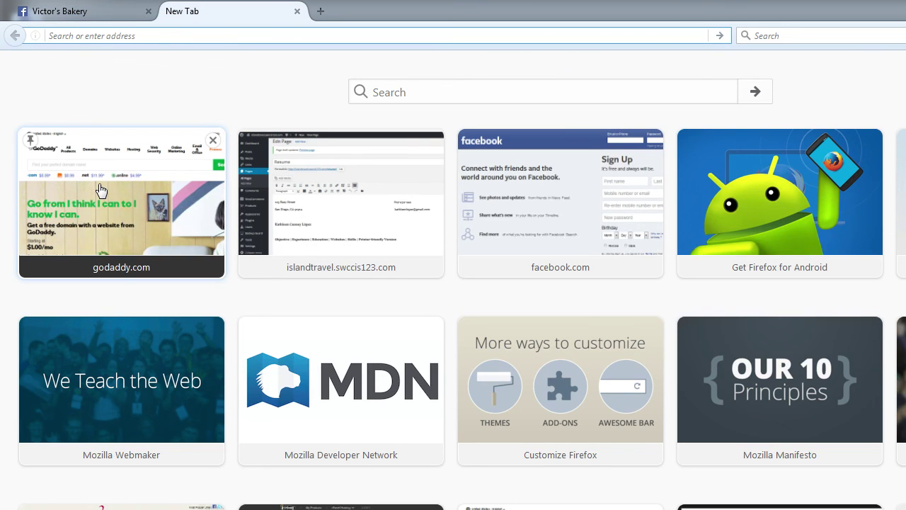
Step: Load sdccd.blackboard.com and log in with the account username and password
{"action": "type", "text": "sdccd."}
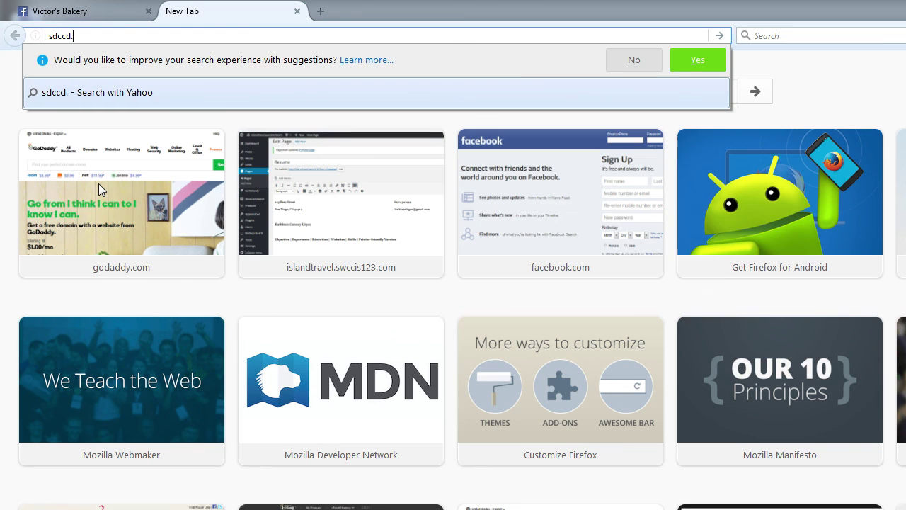
{"action": "type", "text": "blackboard"}
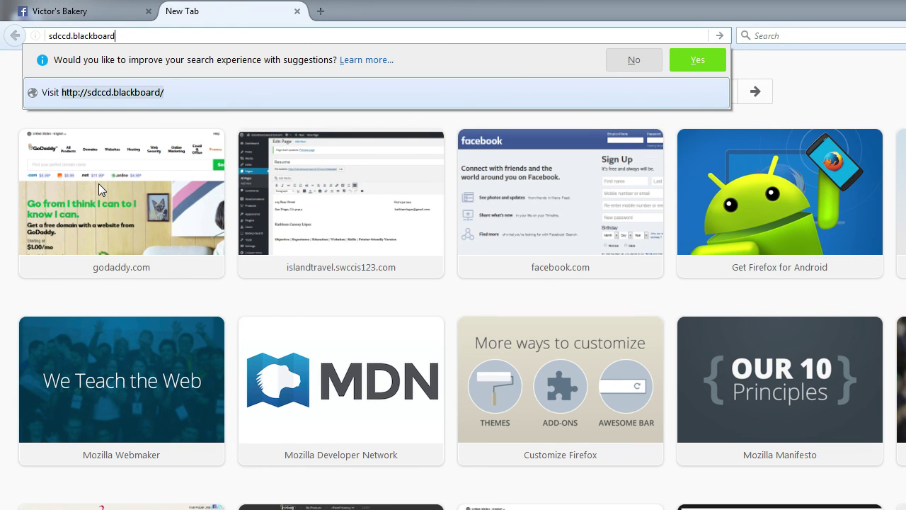
{"action": "type", "text": ".com"}
{"action": "key", "text": "Return"}
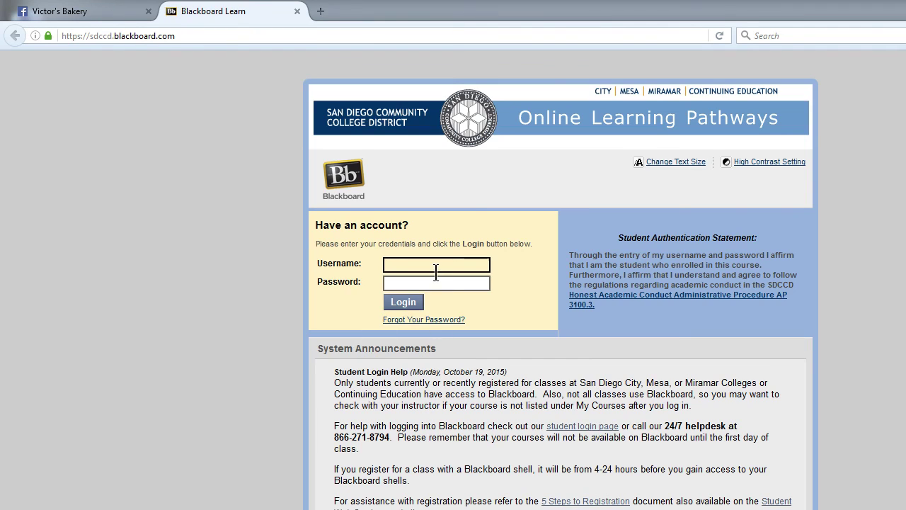
{"action": "type", "text": "v"}
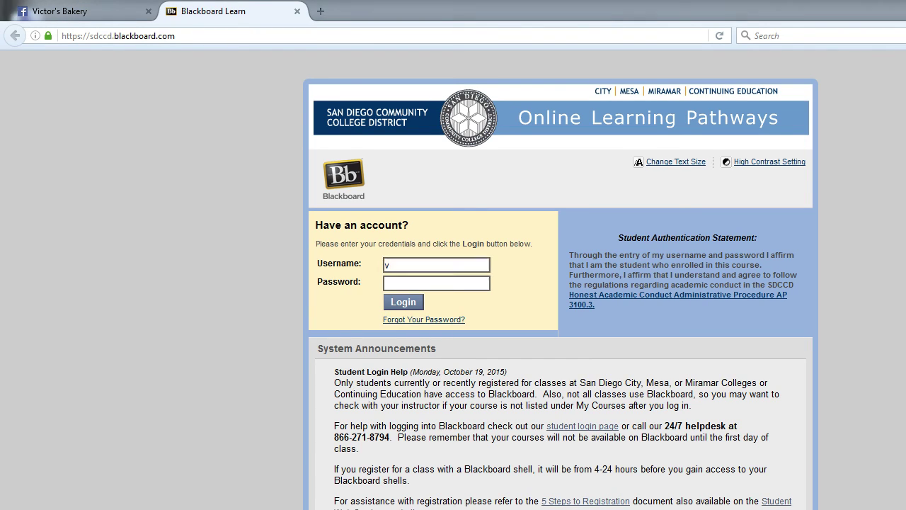
{"action": "key", "text": "alt+Tab"}
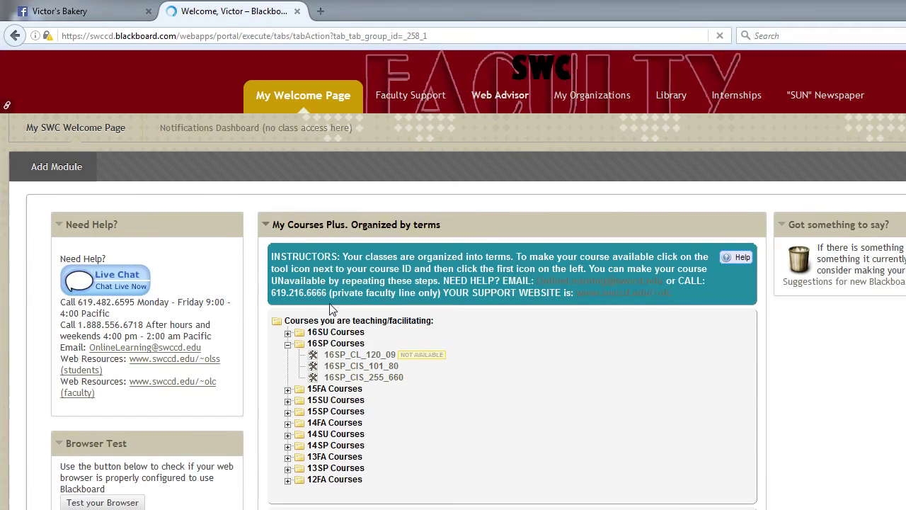
Step: Open the Assignments of course 16SP_CIS_255_660 and scroll to the cis255-08-facebook.pdf attachment
{"action": "left_click", "coordinate": [383, 377]}
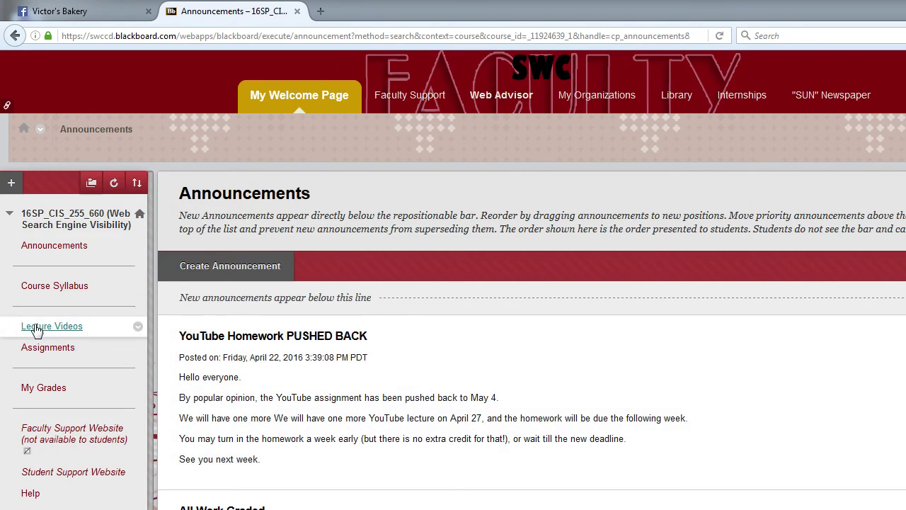
{"action": "left_click", "coordinate": [28, 348]}
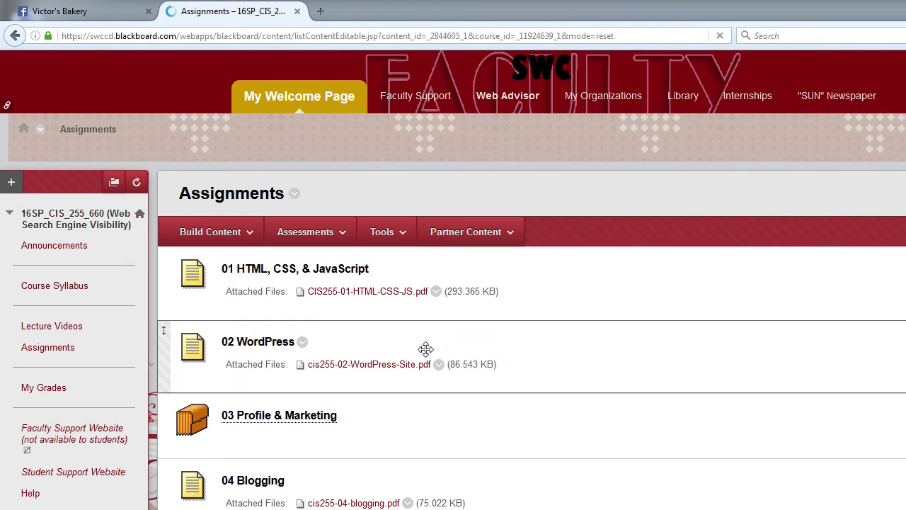
{"action": "scroll", "coordinate": [425, 348], "scroll_direction": "down", "scroll_amount": 5}
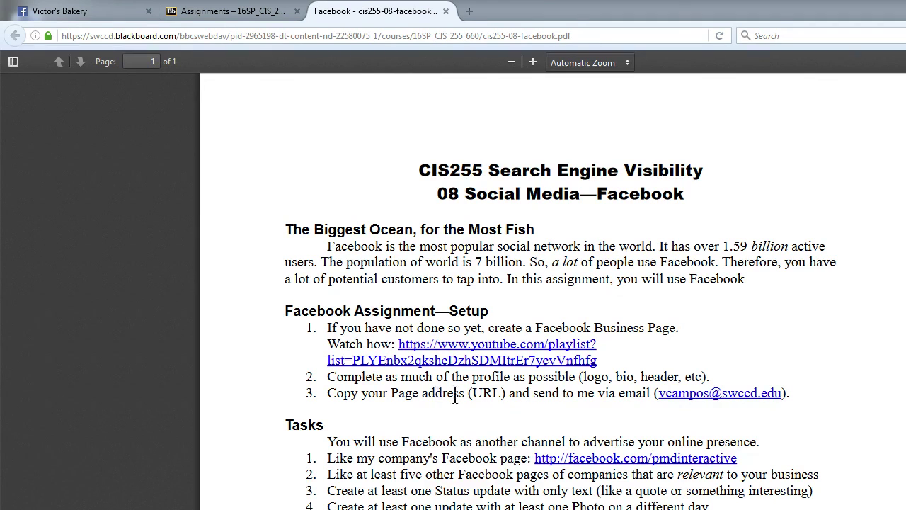
{"action": "left_click_drag", "start_coordinate": [435, 394], "coordinate": [516, 395]}
{"action": "left_click", "coordinate": [521, 396]}
{"action": "scroll", "coordinate": [522, 397], "scroll_direction": "down", "scroll_amount": 1}
{"action": "scroll", "coordinate": [524, 476], "scroll_direction": "down", "scroll_amount": 1}
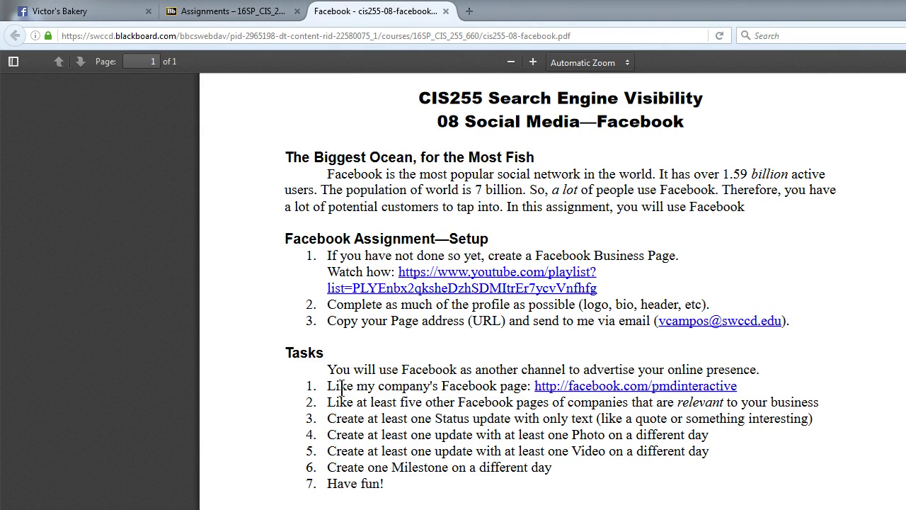
{"action": "left_click_drag", "start_coordinate": [336, 386], "coordinate": [451, 386]}
{"action": "left_click", "coordinate": [451, 386]}
{"action": "double_click", "coordinate": [689, 403]}
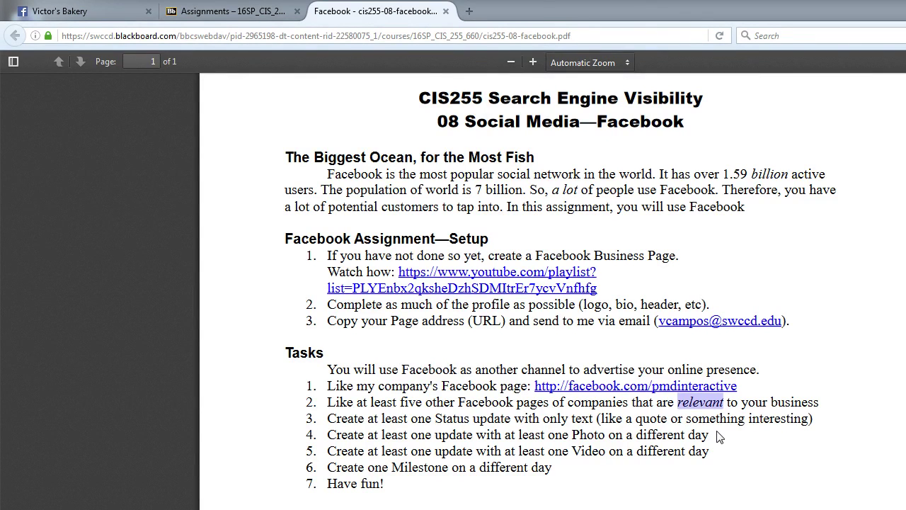
{"action": "left_click_drag", "start_coordinate": [536, 507], "coordinate": [440, 507]}
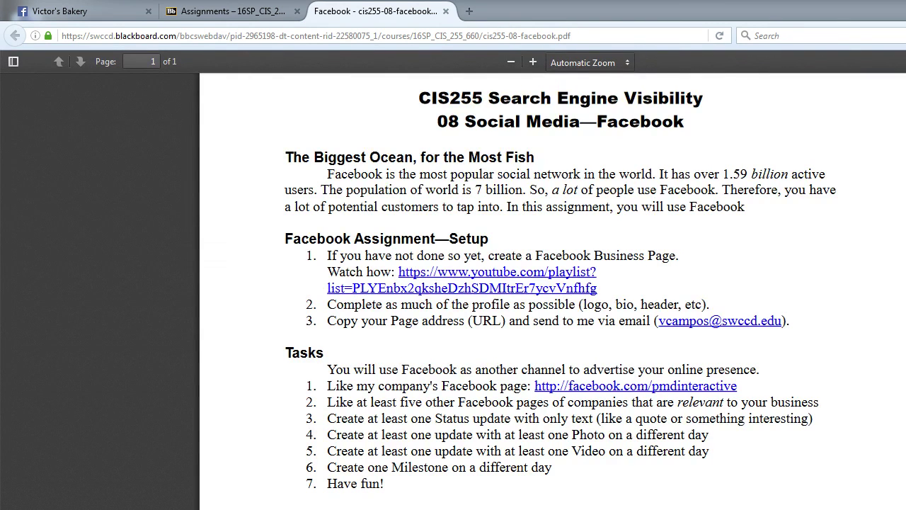
{"action": "scroll", "coordinate": [552, 455], "scroll_direction": "up", "scroll_amount": 1}
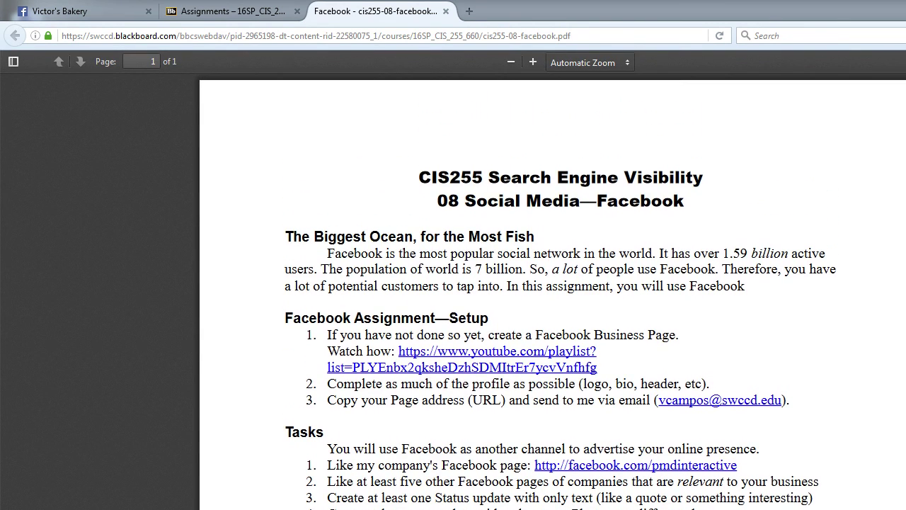
{"action": "scroll", "coordinate": [553, 457], "scroll_direction": "down", "scroll_amount": 5}
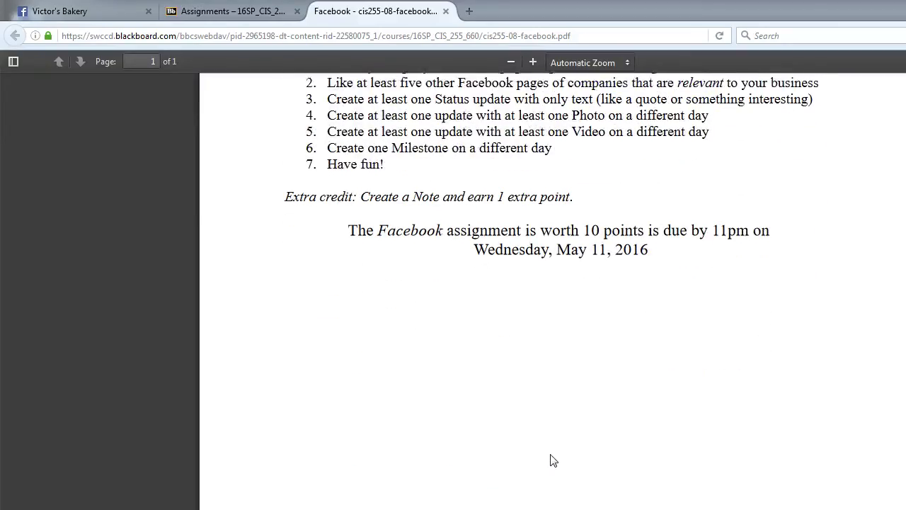
{"action": "scroll", "coordinate": [552, 462], "scroll_direction": "up", "scroll_amount": 6}
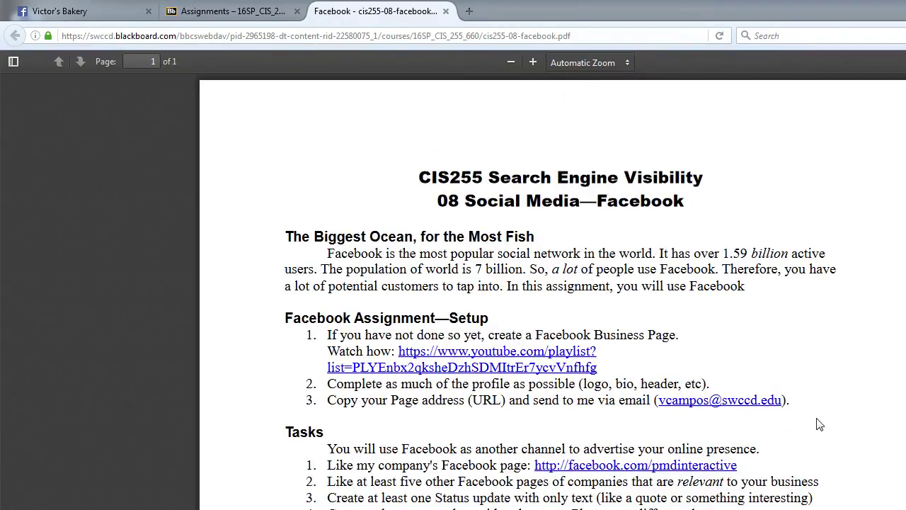
{"action": "scroll", "coordinate": [820, 425], "scroll_direction": "down", "scroll_amount": 2}
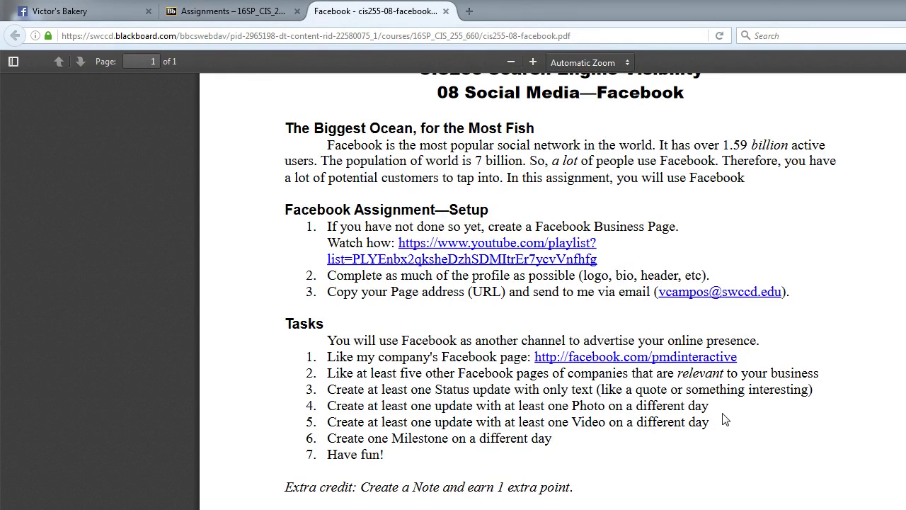